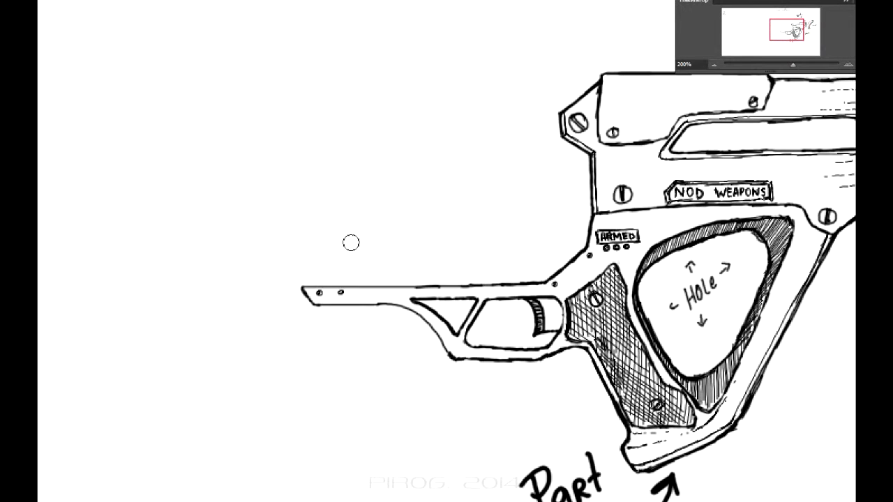
# - Set the brush to 4 px size and 95% hardness in the brush preset picker
pyautogui.rightClick(424, 178)
pyautogui.write('4')
pyautogui.press('Tab')
pyautogui.write('95')
pyautogui.press('Return')
pyautogui.press('F5')
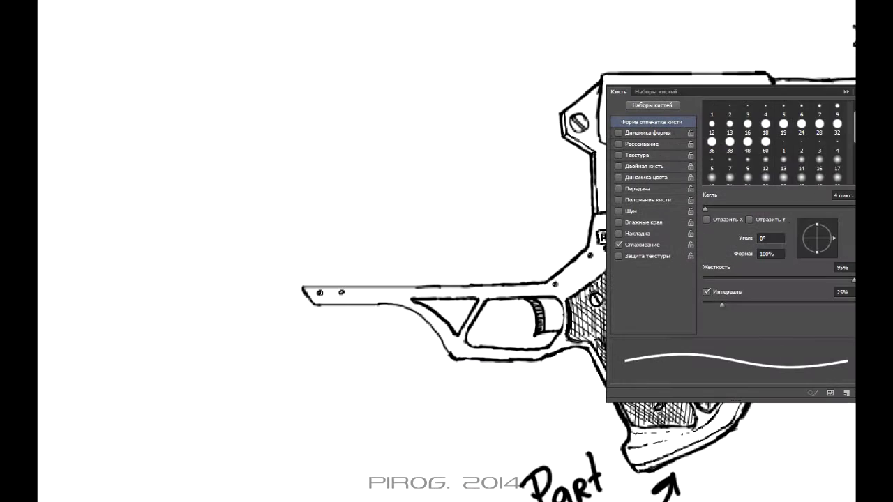
# - Make a test stroke, undo it, and recheck the 4 px brush settings
pyautogui.press('F5')
pyautogui.moveTo(370, 178); pyautogui.dragTo(439, 202)
pyautogui.hotkey('ctrl', 'z')
pyautogui.rightClick(499, 220)
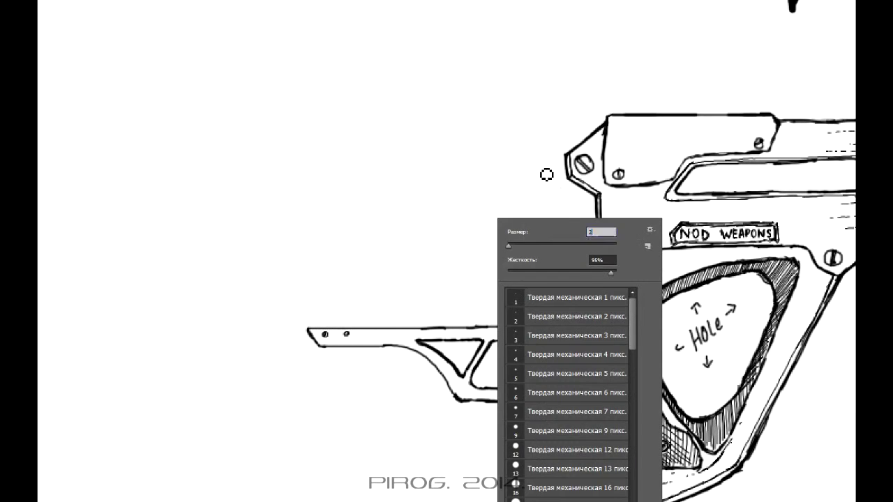
pyautogui.press('Escape')
pyautogui.moveTo(730, 136); pyautogui.dragTo(754, 213)
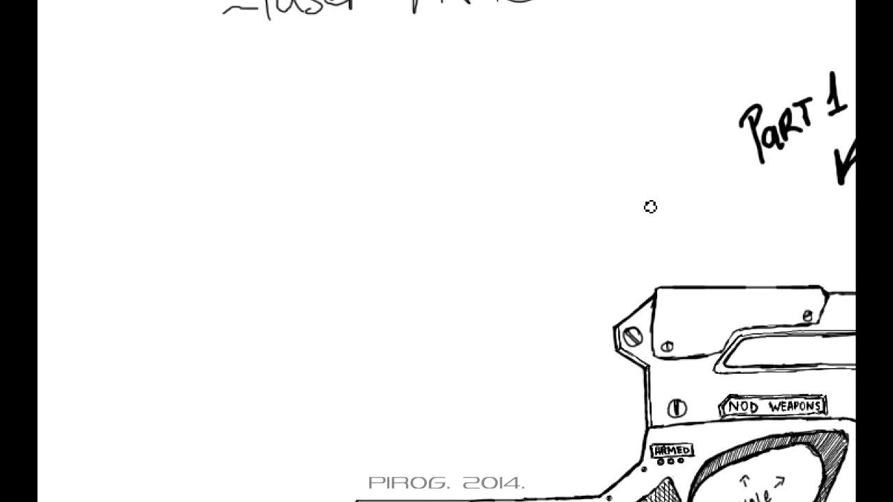
# - Draw a dimension line above the gun labelled 'Heaviest part of the weapon'
pyautogui.moveTo(650, 205)
pyautogui.mouseDown()
pyautogui.moveTo(661, 134)
pyautogui.moveTo(653, 156)
pyautogui.moveTo(330, 139)
pyautogui.moveTo(329, 152)
pyautogui.mouseUp()
pyautogui.moveTo(344, 87)
pyautogui.mouseDown()
pyautogui.moveTo(364, 126)
pyautogui.moveTo(439, 91)
pyautogui.mouseUp()
pyautogui.moveTo(462, 125)
pyautogui.mouseDown()
pyautogui.moveTo(510, 98)
pyautogui.moveTo(577, 87)
pyautogui.moveTo(604, 111)
pyautogui.moveTo(632, 118)
pyautogui.mouseUp()
pyautogui.moveTo(632, 105); pyautogui.dragTo(660, 105)
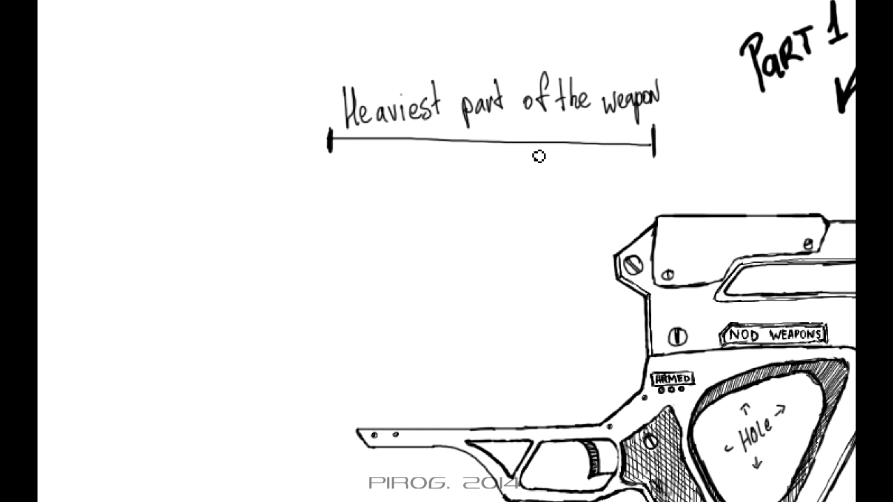
pyautogui.moveTo(538, 156)
pyautogui.mouseDown()
pyautogui.moveTo(540, 108)
pyautogui.moveTo(634, 38)
pyautogui.mouseUp()
# - Draw an arrow to the front frame and list: 1 laser beam generator, 2 cooling system, 3 covering
pyautogui.moveTo(262, 424); pyautogui.dragTo(286, 358)
pyautogui.moveTo(233, 440)
pyautogui.mouseDown()
pyautogui.moveTo(371, 309)
pyautogui.moveTo(328, 332)
pyautogui.mouseUp()
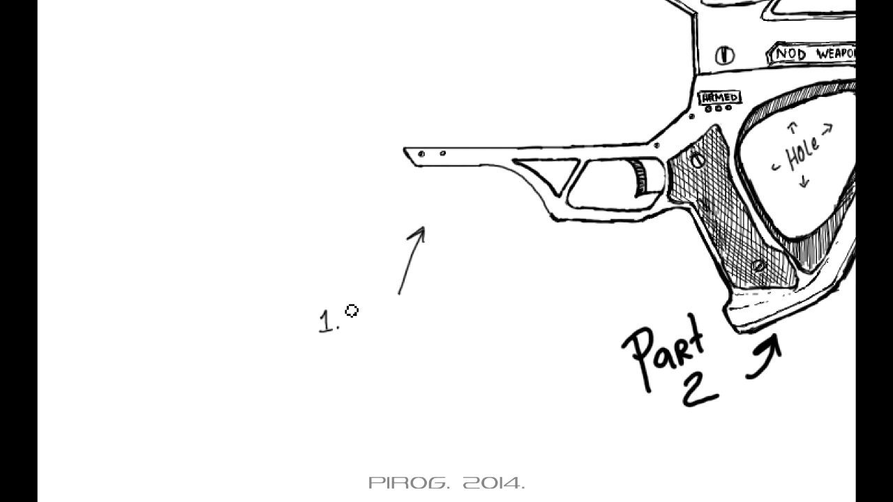
pyautogui.moveTo(347, 293)
pyautogui.mouseDown()
pyautogui.moveTo(351, 325)
pyautogui.moveTo(391, 321)
pyautogui.mouseUp()
pyautogui.moveTo(410, 290)
pyautogui.mouseDown()
pyautogui.moveTo(410, 315)
pyautogui.moveTo(487, 317)
pyautogui.moveTo(561, 300)
pyautogui.mouseUp()
pyautogui.moveTo(319, 351)
pyautogui.mouseDown()
pyautogui.moveTo(333, 363)
pyautogui.moveTo(375, 352)
pyautogui.moveTo(473, 349)
pyautogui.moveTo(488, 358)
pyautogui.moveTo(509, 346)
pyautogui.mouseUp()
pyautogui.moveTo(322, 384)
pyautogui.mouseDown()
pyautogui.moveTo(333, 396)
pyautogui.moveTo(427, 391)
pyautogui.mouseUp()
pyautogui.moveTo(440, 387); pyautogui.dragTo(446, 412)
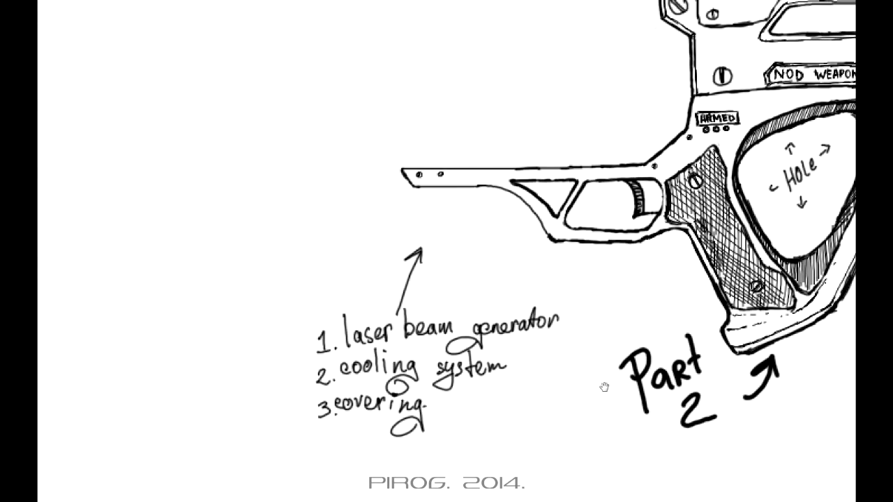
pyautogui.moveTo(502, 146); pyautogui.dragTo(564, 253)
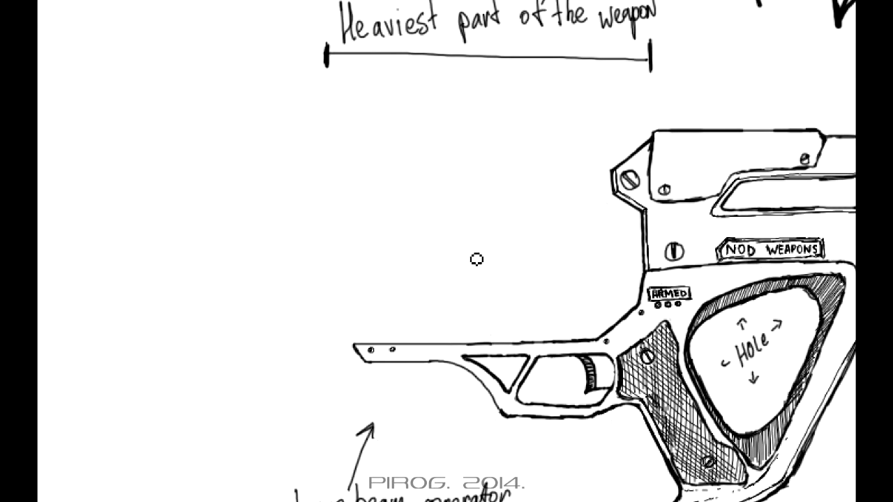
# - Draw the generator cylinder's box outline above the front frame
pyautogui.moveTo(447, 231)
pyautogui.mouseDown()
pyautogui.moveTo(574, 224)
pyautogui.moveTo(445, 272)
pyautogui.mouseUp()
pyautogui.moveTo(574, 224); pyautogui.dragTo(575, 269)
pyautogui.moveTo(445, 271)
pyautogui.mouseDown()
pyautogui.moveTo(461, 286)
pyautogui.moveTo(573, 280)
pyautogui.mouseUp()
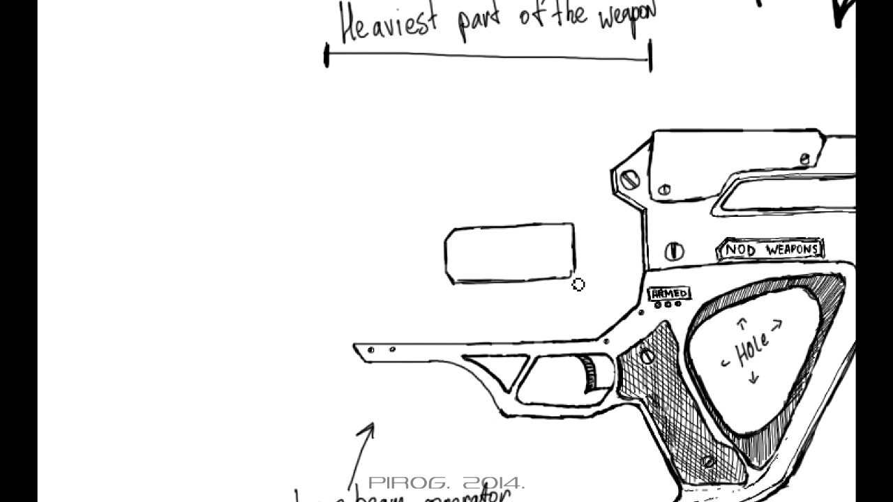
pyautogui.moveTo(574, 226)
pyautogui.mouseDown()
pyautogui.moveTo(586, 240)
pyautogui.moveTo(583, 275)
pyautogui.moveTo(576, 269)
pyautogui.mouseUp()
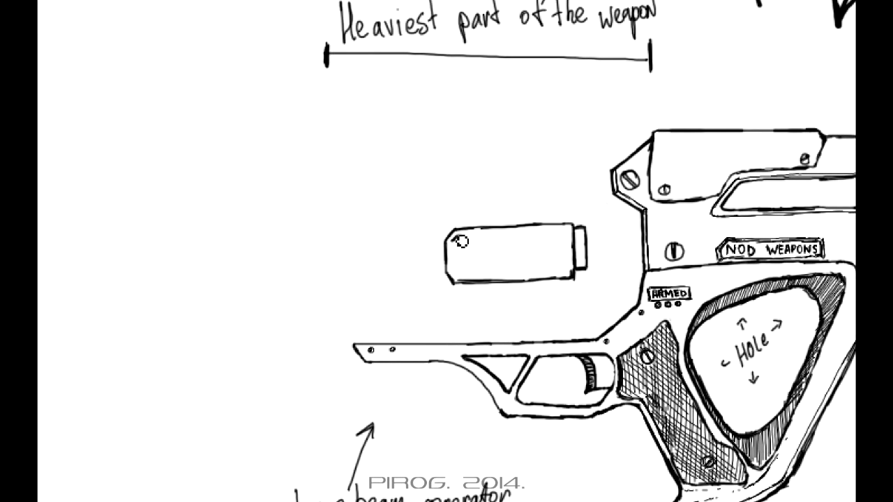
pyautogui.moveTo(493, 240)
pyautogui.mouseDown()
pyautogui.moveTo(460, 239)
pyautogui.moveTo(457, 262)
pyautogui.mouseUp()
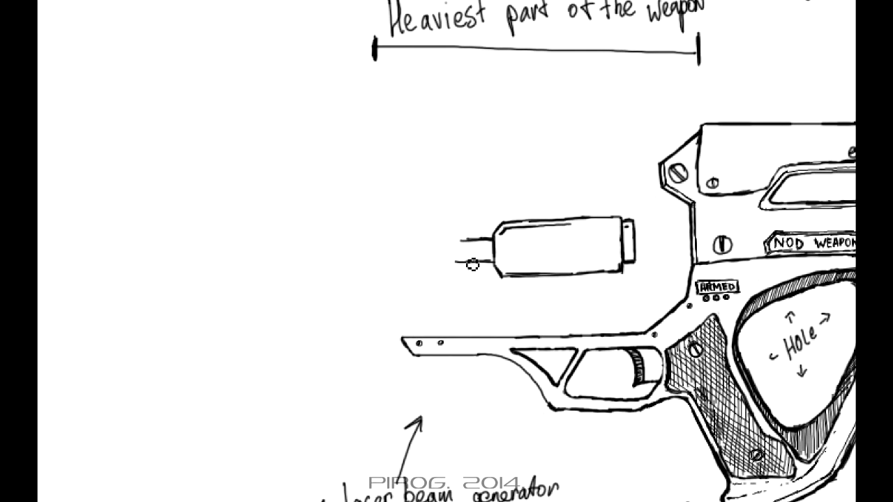
pyautogui.hotkey('ctrl', 'z')
pyautogui.hotkey('ctrl', 'z')
# - Add the emitter tab with hatching and levers to the generator
pyautogui.moveTo(494, 238); pyautogui.dragTo(451, 238)
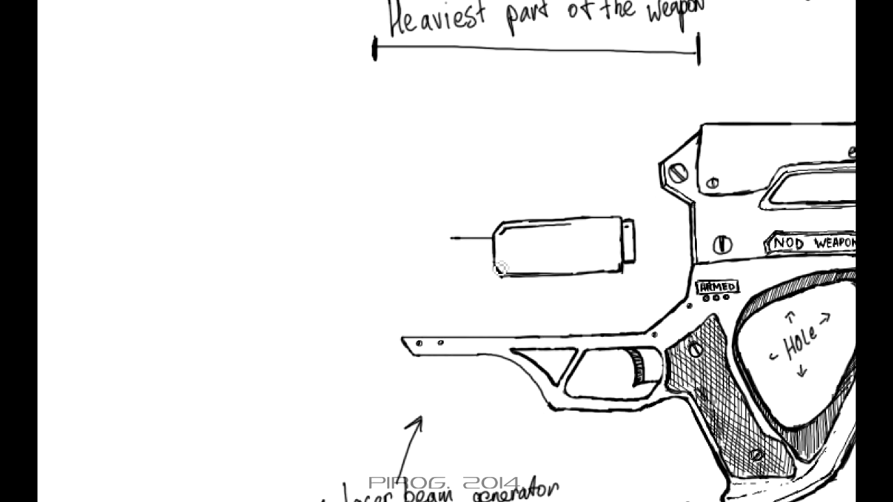
pyautogui.moveTo(494, 262); pyautogui.dragTo(450, 262)
pyautogui.moveTo(451, 261)
pyautogui.mouseDown()
pyautogui.moveTo(451, 238)
pyautogui.moveTo(453, 263)
pyautogui.moveTo(481, 246)
pyautogui.moveTo(481, 260)
pyautogui.mouseUp()
pyautogui.moveTo(617, 321); pyautogui.dragTo(596, 261)
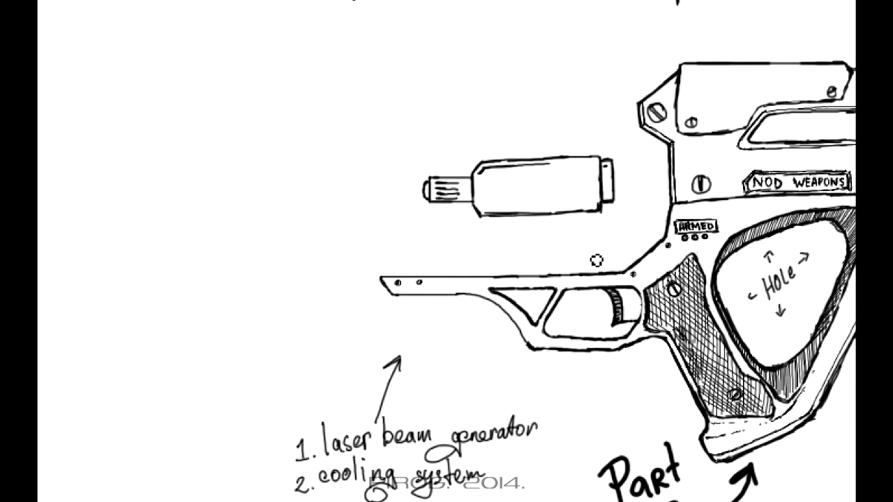
pyautogui.moveTo(519, 213)
pyautogui.mouseDown()
pyautogui.moveTo(498, 213)
pyautogui.moveTo(511, 217)
pyautogui.moveTo(507, 225)
pyautogui.moveTo(525, 193)
pyautogui.moveTo(531, 222)
pyautogui.moveTo(564, 134)
pyautogui.mouseUp()
# - Write '4. battery' as the fourth parts-list item
pyautogui.moveTo(579, 276); pyautogui.dragTo(598, 179)
pyautogui.moveTo(372, 343)
pyautogui.mouseDown()
pyautogui.moveTo(375, 363)
pyautogui.moveTo(444, 356)
pyautogui.moveTo(473, 362)
pyautogui.moveTo(473, 380)
pyautogui.mouseUp()
pyautogui.moveTo(673, 145); pyautogui.dragTo(628, 293)
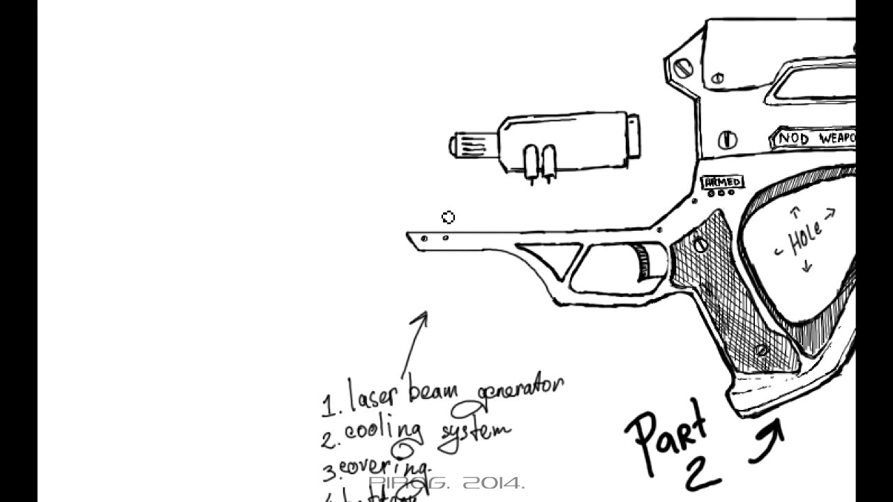
# - Draw a large rectangle above the generator for the battery box
pyautogui.moveTo(760, 153); pyautogui.dragTo(761, 259)
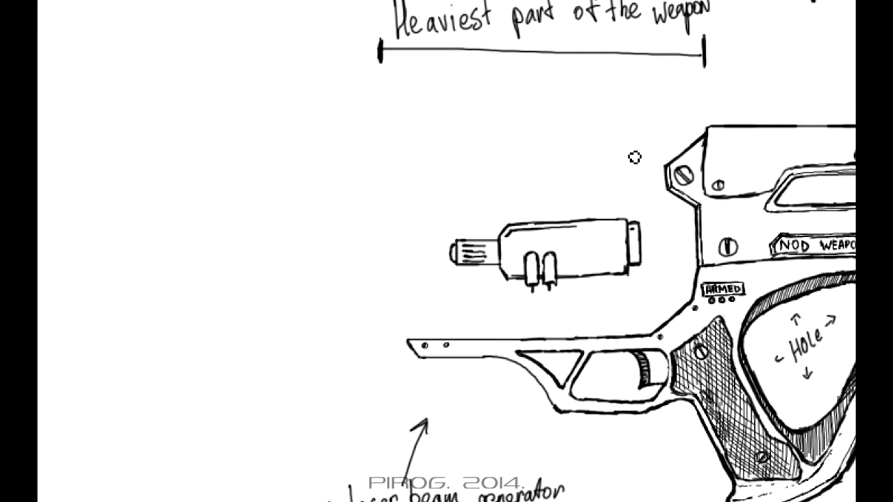
pyautogui.moveTo(633, 129)
pyautogui.mouseDown()
pyautogui.moveTo(635, 204)
pyautogui.moveTo(598, 128)
pyautogui.moveTo(340, 127)
pyautogui.mouseUp()
pyautogui.moveTo(634, 206); pyautogui.dragTo(346, 206)
pyautogui.moveTo(340, 130); pyautogui.dragTo(340, 204)
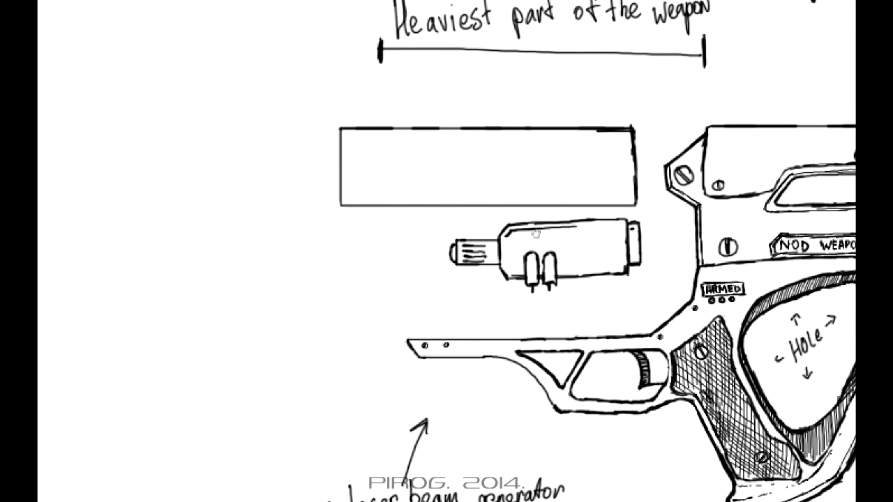
# - Write a BATTERY label inside the rectangle
pyautogui.moveTo(535, 233); pyautogui.dragTo(490, 255)
pyautogui.moveTo(464, 162); pyautogui.dragTo(570, 162)
pyautogui.moveTo(571, 163)
pyautogui.mouseDown()
pyautogui.moveTo(467, 178)
pyautogui.moveTo(558, 176)
pyautogui.mouseUp()
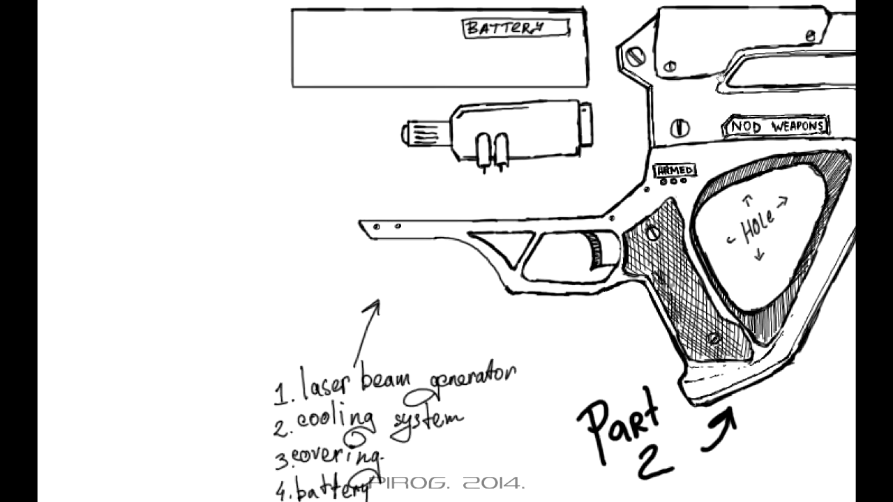
# - Retrace the generator's top and bottom edges and draw a diagonal stroke across the battery
pyautogui.moveTo(462, 150); pyautogui.dragTo(580, 150)
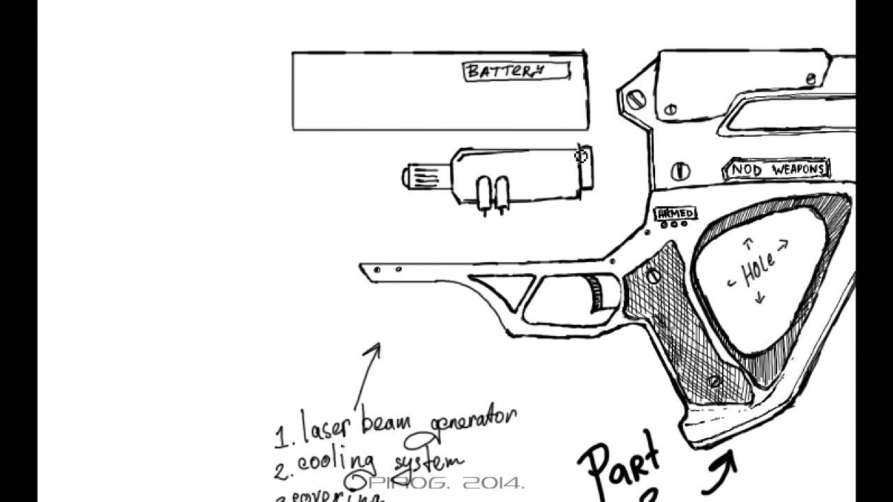
pyautogui.moveTo(496, 203); pyautogui.dragTo(581, 202)
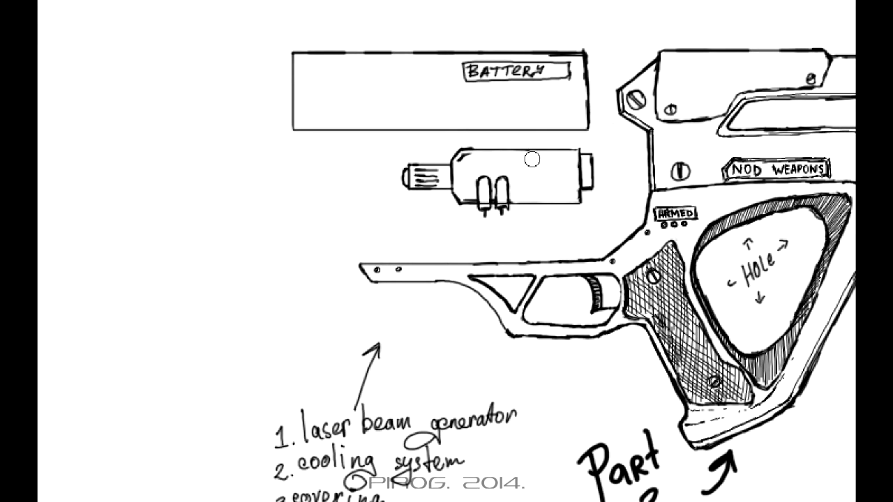
pyautogui.moveTo(463, 154); pyautogui.dragTo(582, 154)
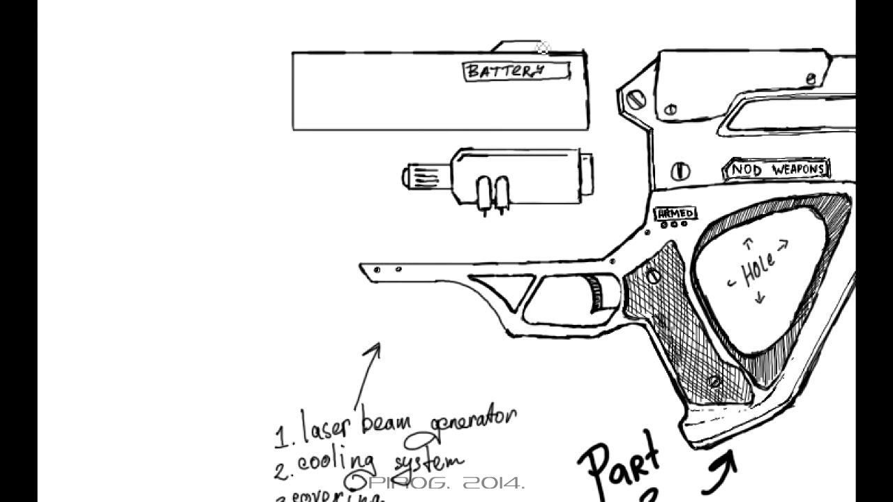
pyautogui.moveTo(508, 50)
pyautogui.mouseDown()
pyautogui.moveTo(503, 111)
pyautogui.moveTo(436, 124)
pyautogui.mouseUp()
# - Finish the diagonal strap with two screws and erase battery lines beneath it
pyautogui.moveTo(515, 89); pyautogui.dragTo(483, 136)
pyautogui.moveTo(436, 124); pyautogui.dragTo(424, 136)
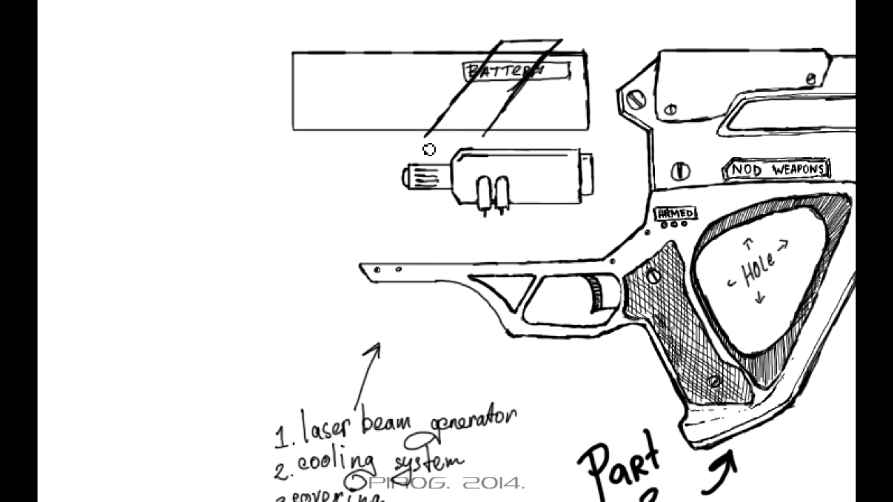
pyautogui.moveTo(483, 137); pyautogui.dragTo(421, 144)
pyautogui.hotkey('ctrl', 'z')
pyautogui.click(429, 140)
pyautogui.click(476, 139)
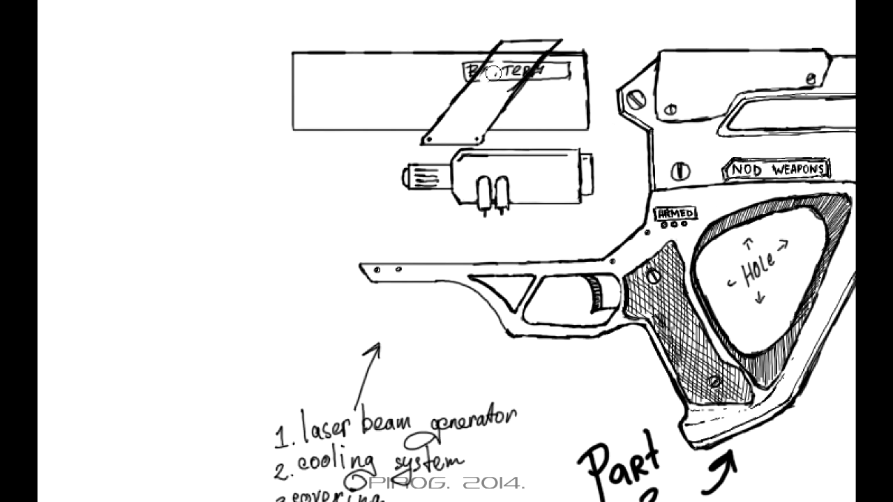
pyautogui.moveTo(493, 73); pyautogui.dragTo(538, 52)
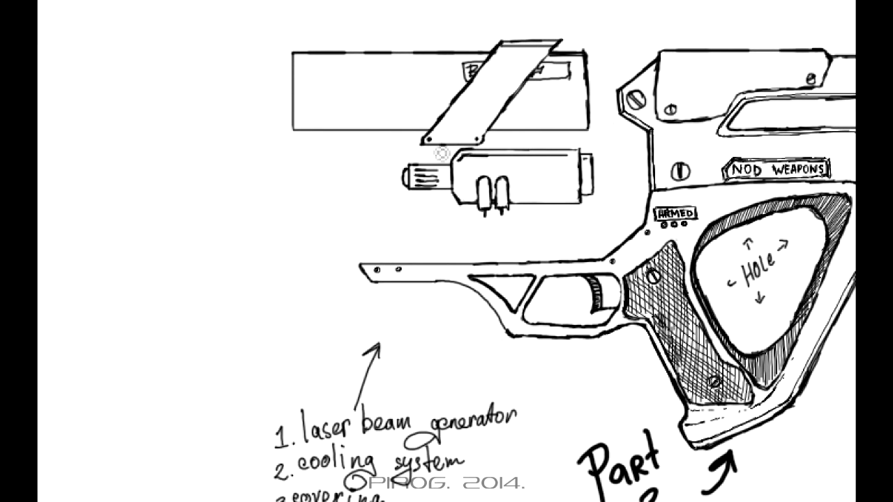
# - Draw the laser beam from the emitter with wavy heat lines around it
pyautogui.moveTo(422, 145)
pyautogui.mouseDown()
pyautogui.moveTo(354, 144)
pyautogui.moveTo(342, 132)
pyautogui.mouseUp()
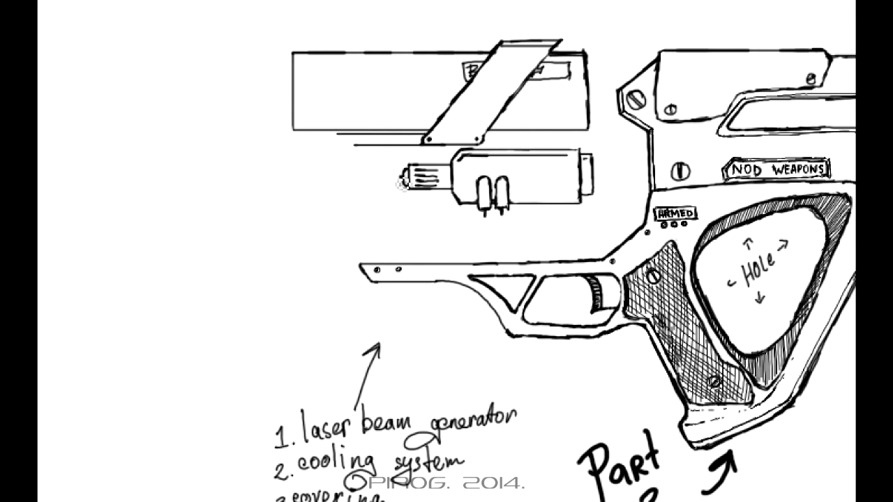
pyautogui.moveTo(403, 176)
pyautogui.mouseDown()
pyautogui.moveTo(126, 177)
pyautogui.moveTo(359, 171)
pyautogui.moveTo(300, 185)
pyautogui.mouseUp()
pyautogui.moveTo(274, 171)
pyautogui.mouseDown()
pyautogui.moveTo(218, 170)
pyautogui.moveTo(197, 184)
pyautogui.mouseUp()
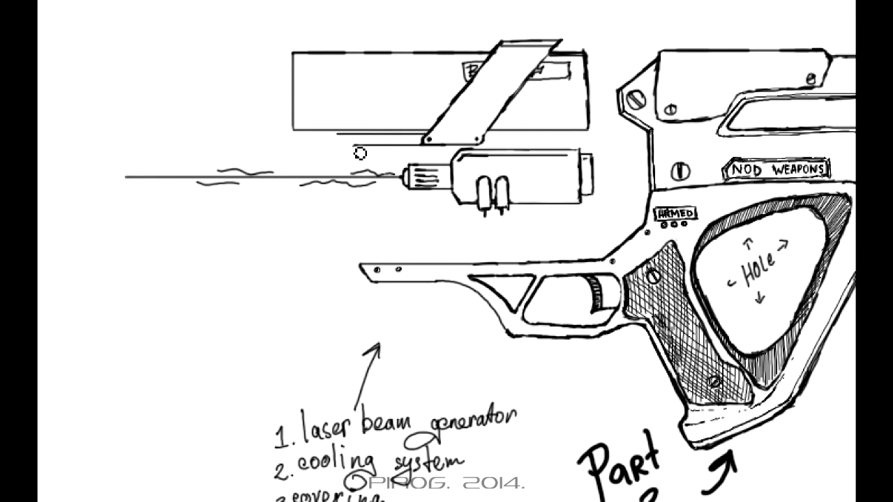
# - Draw a double parallelogram frame and erase beam lines inside it
pyautogui.moveTo(248, 267)
pyautogui.mouseDown()
pyautogui.moveTo(354, 145)
pyautogui.moveTo(262, 132)
pyautogui.mouseUp()
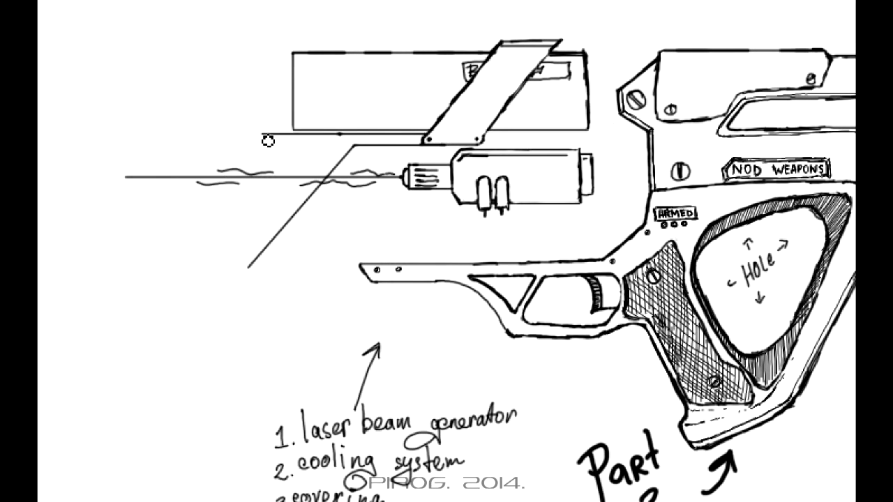
pyautogui.moveTo(116, 267); pyautogui.dragTo(263, 133)
pyautogui.moveTo(257, 267)
pyautogui.mouseDown()
pyautogui.moveTo(115, 267)
pyautogui.moveTo(246, 253)
pyautogui.moveTo(332, 145)
pyautogui.moveTo(262, 145)
pyautogui.mouseUp()
pyautogui.moveTo(159, 253); pyautogui.dragTo(262, 146)
pyautogui.moveTo(238, 194); pyautogui.dragTo(225, 179)
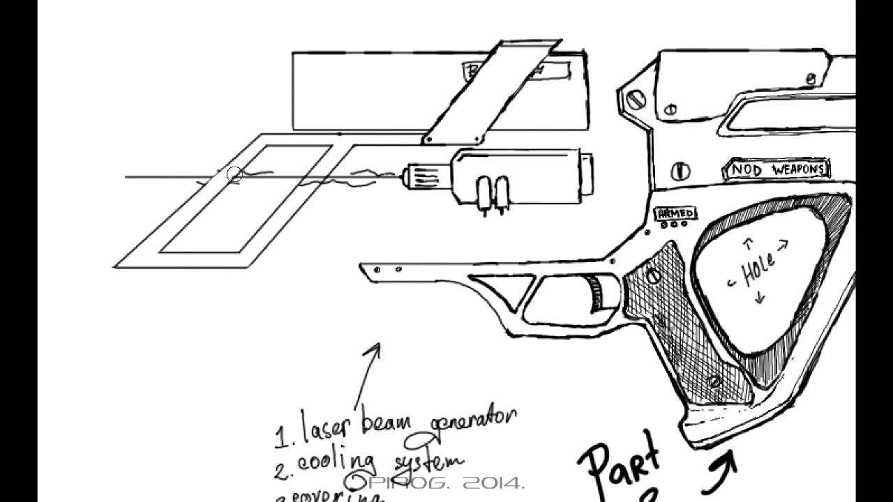
pyautogui.moveTo(300, 182); pyautogui.dragTo(326, 176)
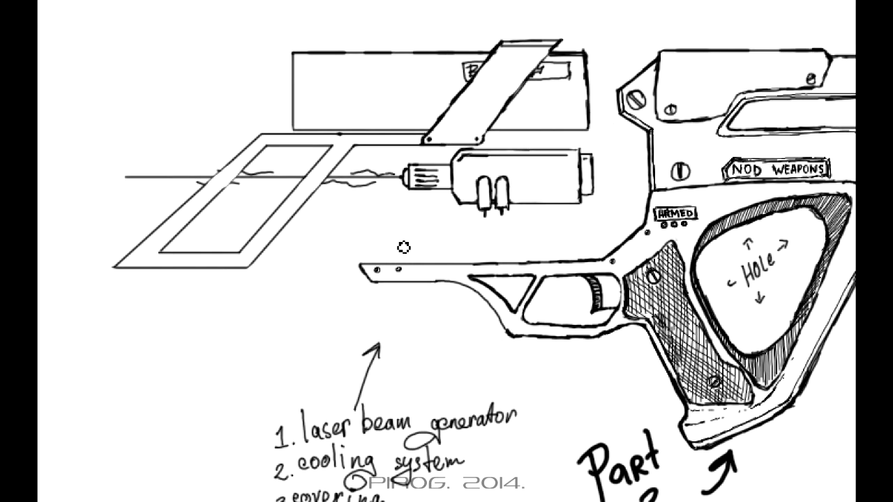
# - Add a screw mount beneath the parallelogram frame
pyautogui.moveTo(244, 285); pyautogui.dragTo(228, 299)
pyautogui.moveTo(252, 264); pyautogui.dragTo(247, 298)
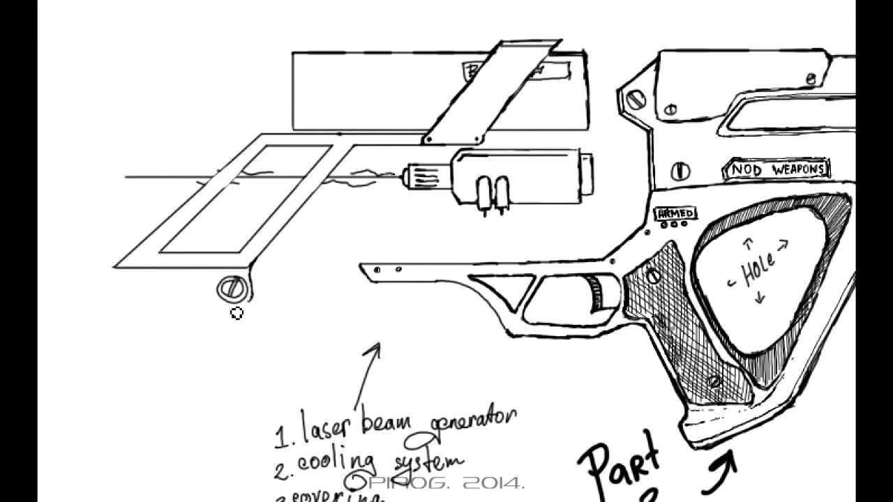
pyautogui.moveTo(123, 284)
pyautogui.mouseDown()
pyautogui.moveTo(210, 300)
pyautogui.moveTo(251, 283)
pyautogui.mouseUp()
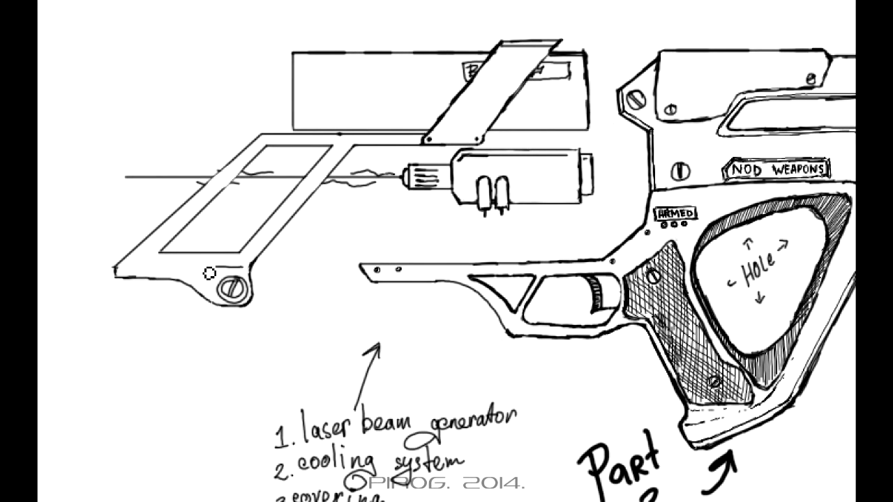
pyautogui.moveTo(431, 273); pyautogui.dragTo(330, 373)
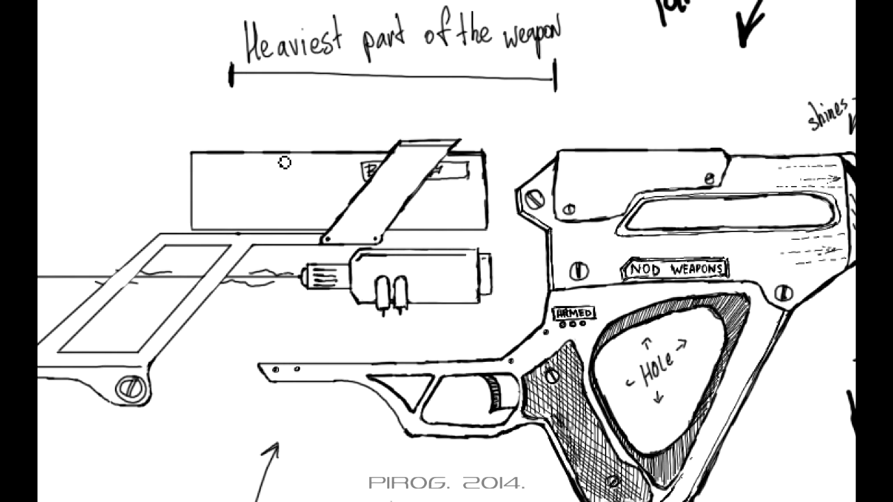
# - Draw a second slanted strap parallel to the first, clearing old lines, with a rivet
pyautogui.moveTo(231, 233)
pyautogui.mouseDown()
pyautogui.moveTo(283, 151)
pyautogui.moveTo(235, 146)
pyautogui.mouseUp()
pyautogui.moveTo(181, 233); pyautogui.dragTo(236, 145)
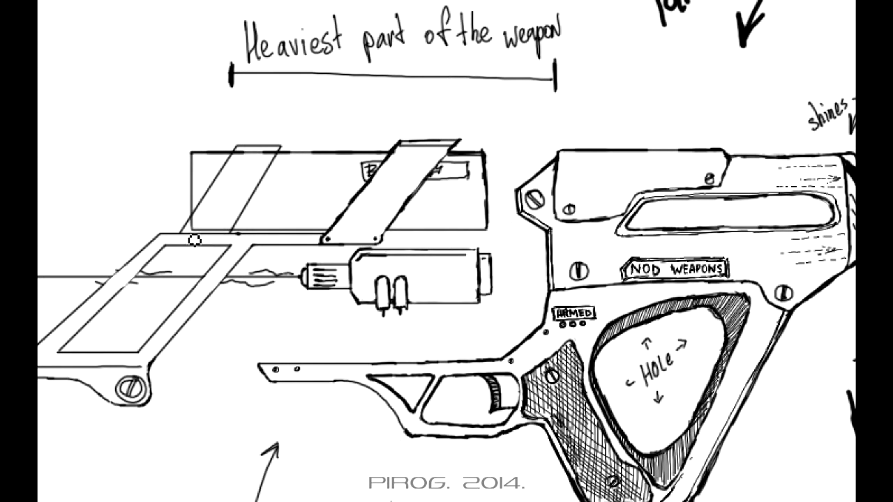
pyautogui.moveTo(202, 222)
pyautogui.mouseDown()
pyautogui.moveTo(188, 237)
pyautogui.moveTo(218, 235)
pyautogui.mouseUp()
pyautogui.moveTo(233, 152); pyautogui.dragTo(282, 152)
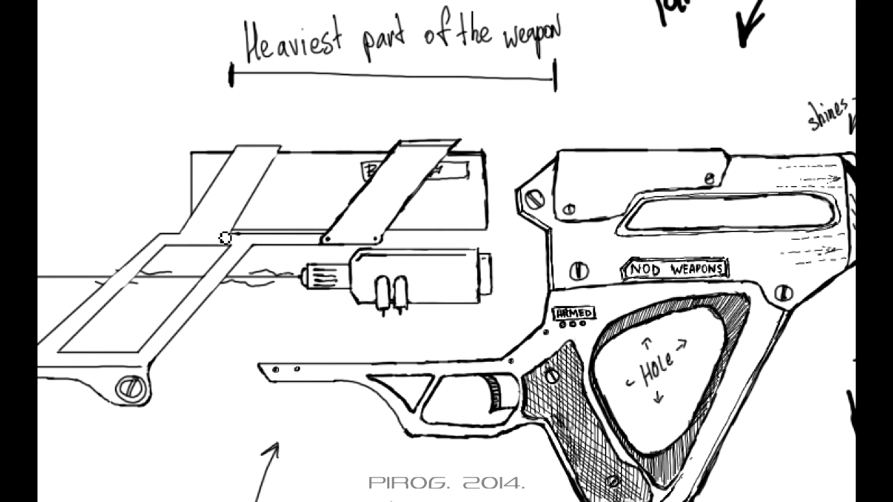
pyautogui.moveTo(180, 242); pyautogui.dragTo(222, 239)
pyautogui.click(186, 235)
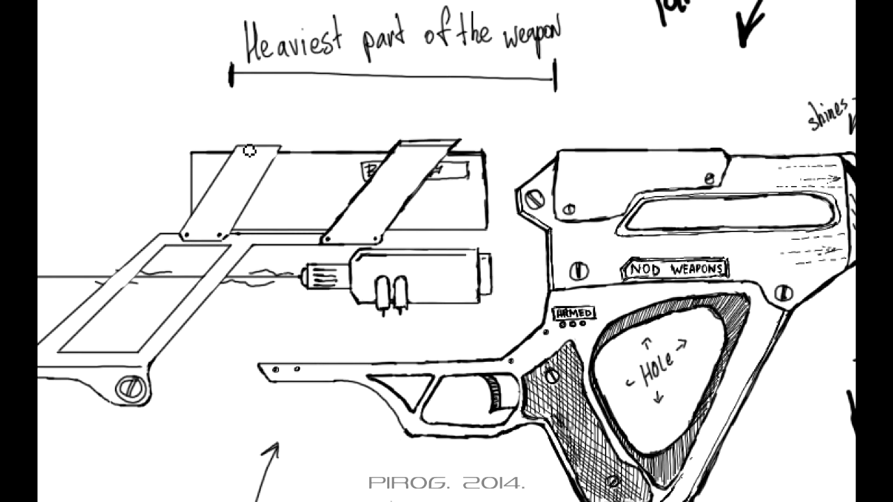
pyautogui.moveTo(179, 180); pyautogui.dragTo(286, 192)
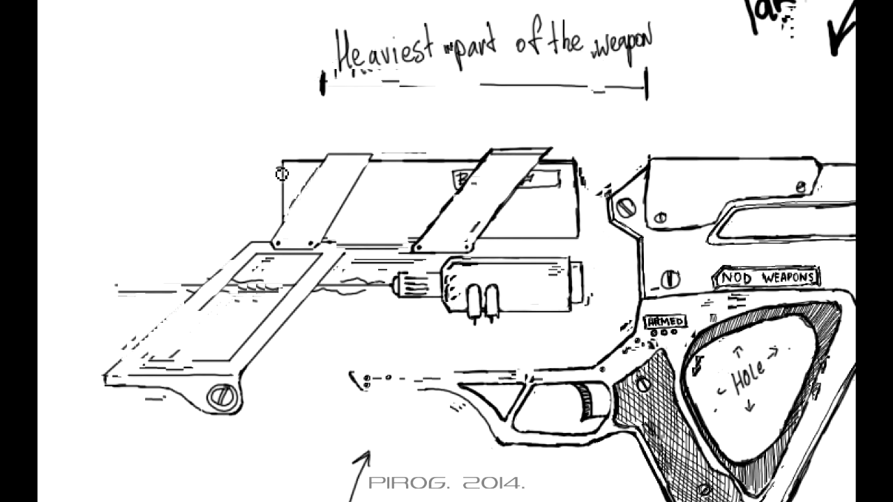
pyautogui.moveTo(279, 183)
pyautogui.mouseDown()
pyautogui.moveTo(382, 179)
pyautogui.moveTo(386, 160)
pyautogui.moveTo(377, 226)
pyautogui.moveTo(374, 204)
pyautogui.moveTo(363, 221)
pyautogui.moveTo(374, 221)
pyautogui.moveTo(377, 238)
pyautogui.mouseUp()
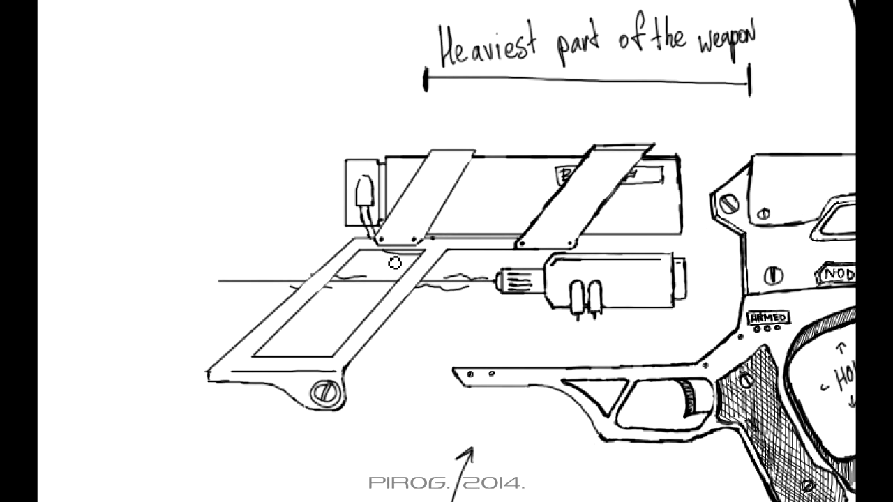
# - Add the cylinder's top line, a narrow rear plate, and a wavy edge under the box
pyautogui.moveTo(520, 250)
pyautogui.mouseDown()
pyautogui.moveTo(687, 249)
pyautogui.moveTo(690, 302)
pyautogui.mouseUp()
pyautogui.moveTo(690, 225)
pyautogui.mouseDown()
pyautogui.moveTo(702, 224)
pyautogui.moveTo(702, 301)
pyautogui.mouseUp()
pyautogui.moveTo(690, 301); pyautogui.dragTo(702, 302)
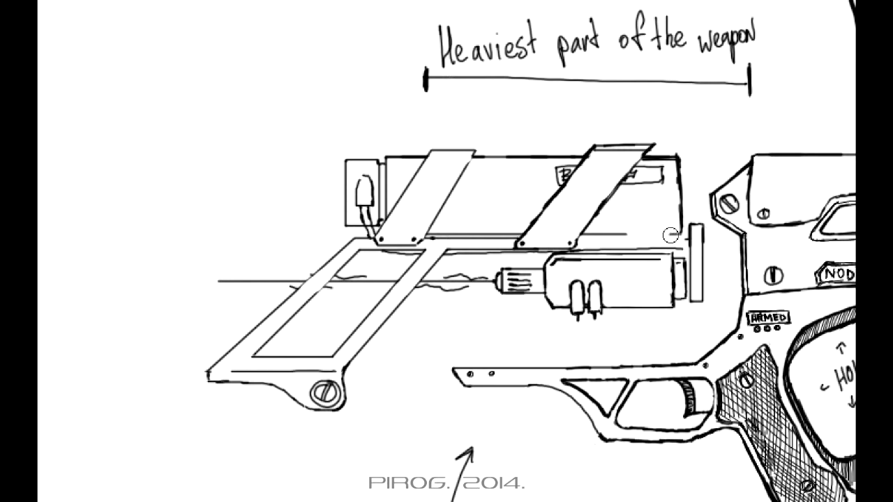
pyautogui.moveTo(681, 230)
pyautogui.mouseDown()
pyautogui.moveTo(632, 235)
pyautogui.moveTo(681, 242)
pyautogui.mouseUp()
# - Check the brush options and erase the hatching inside the left strap's slot
pyautogui.rightClick(690, 253)
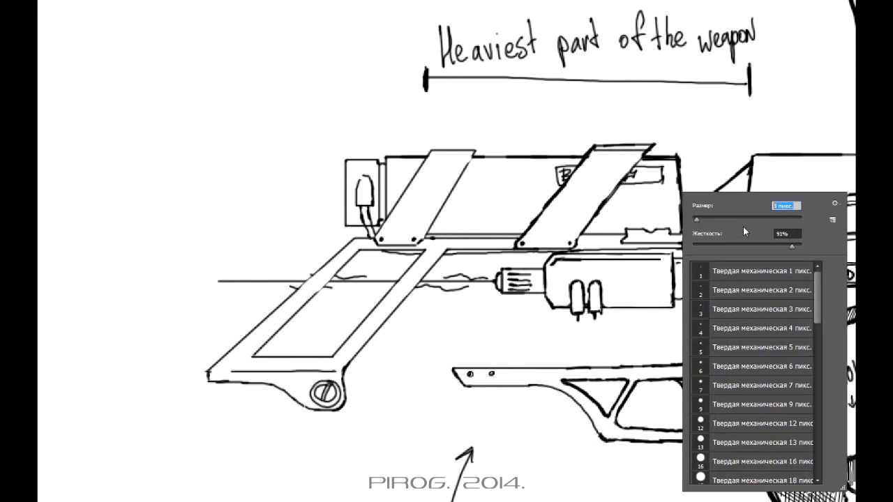
pyautogui.press('Escape')
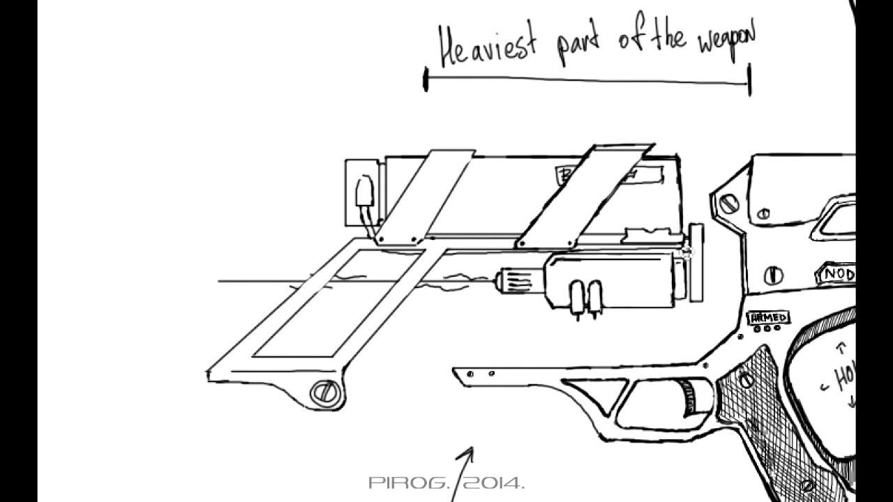
pyautogui.rightClick(584, 256)
pyautogui.press('Escape')
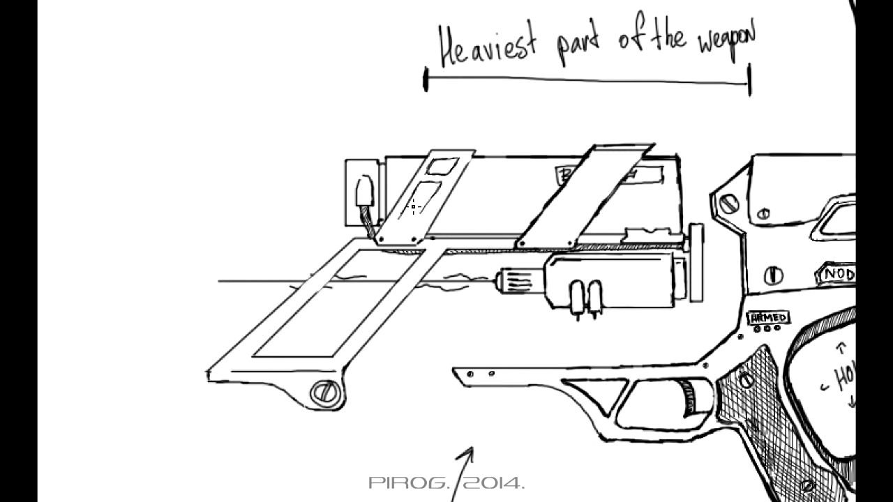
pyautogui.moveTo(433, 224); pyautogui.dragTo(407, 223)
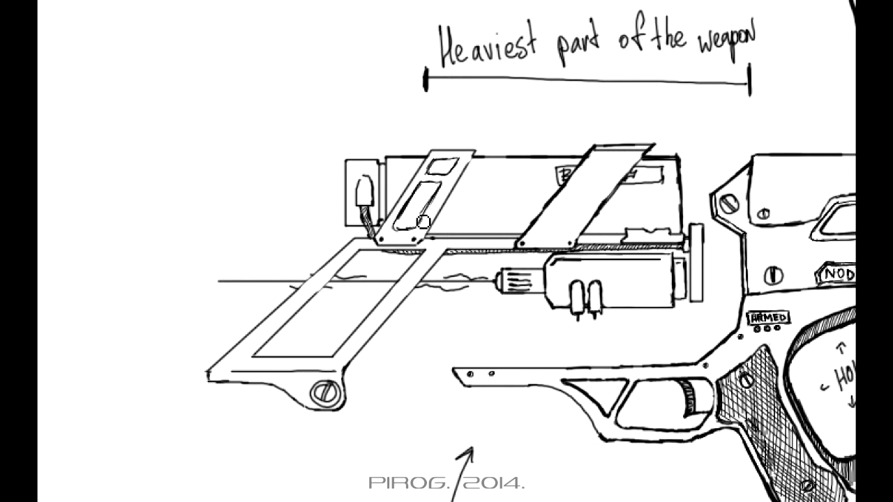
# - Pan and zoom across the rifle to bring the barrel cylinder back into view
pyautogui.moveTo(542, 340); pyautogui.dragTo(325, 310)
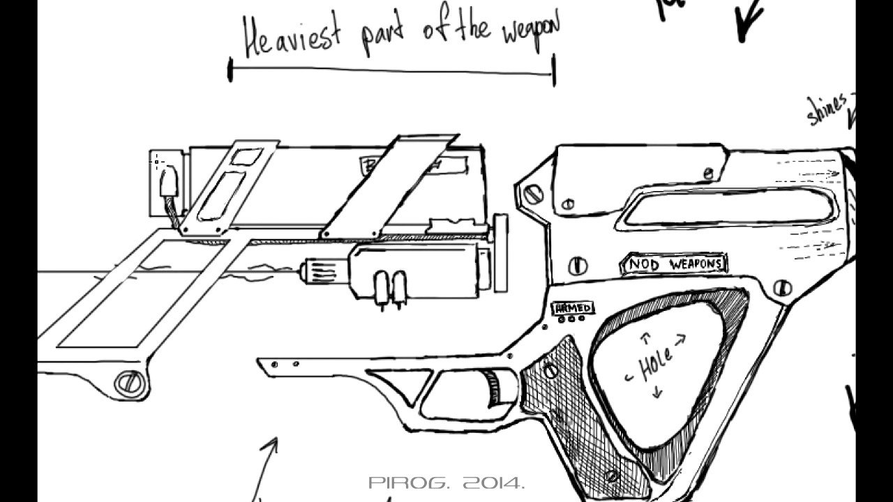
pyautogui.moveTo(342, 249); pyautogui.dragTo(468, 193)
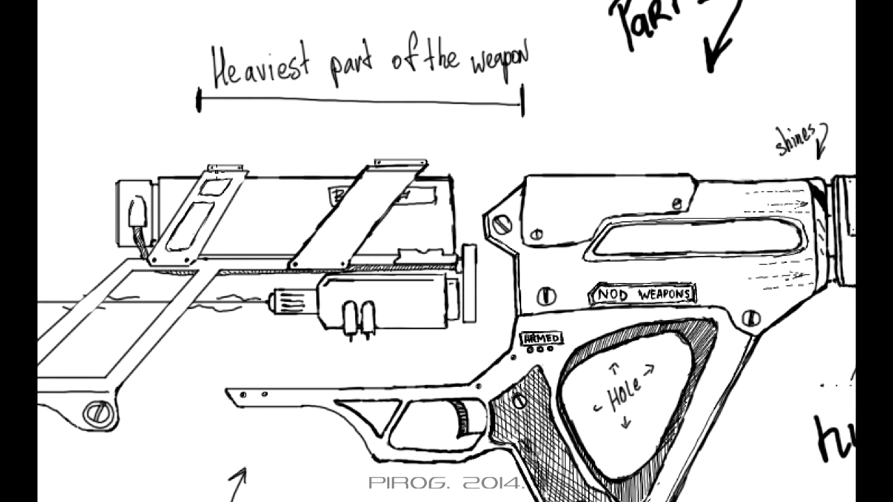
pyautogui.moveTo(476, 293); pyautogui.dragTo(517, 249)
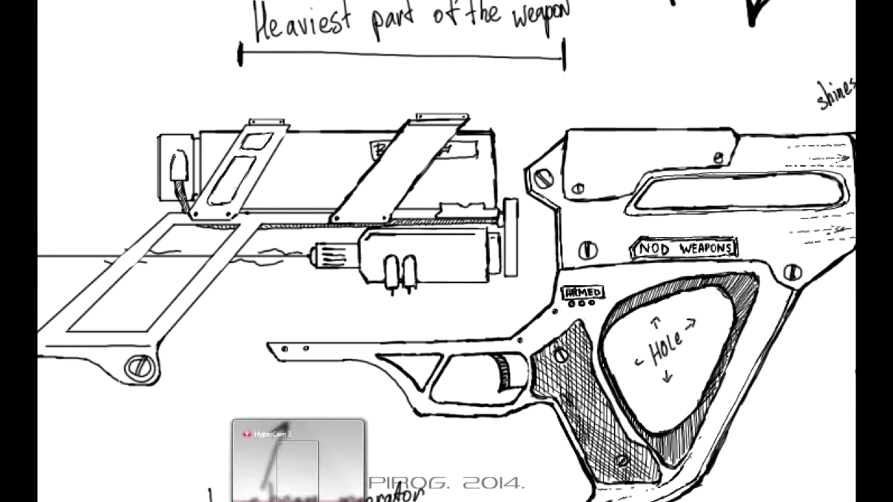
pyautogui.moveTo(644, 285); pyautogui.dragTo(494, 384)
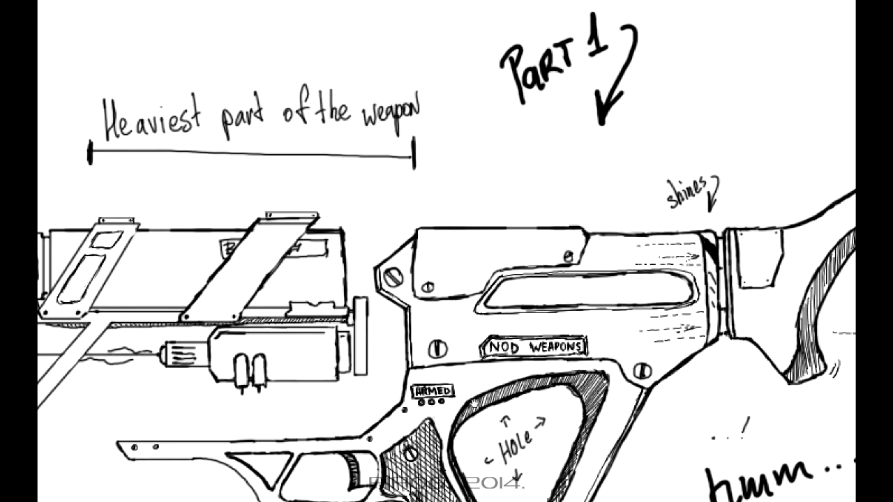
pyautogui.moveTo(359, 274); pyautogui.dragTo(432, 264)
pyautogui.scroll(-1, 354, 304)
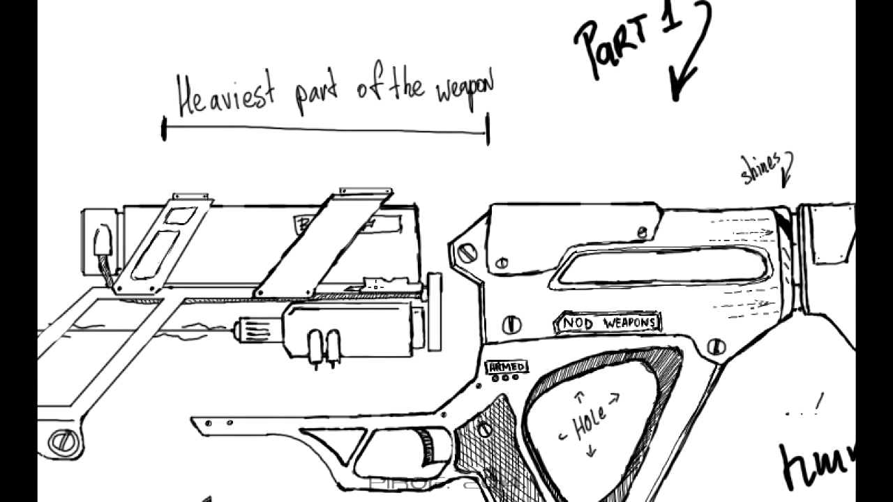
pyautogui.moveTo(480, 317); pyautogui.dragTo(421, 317)
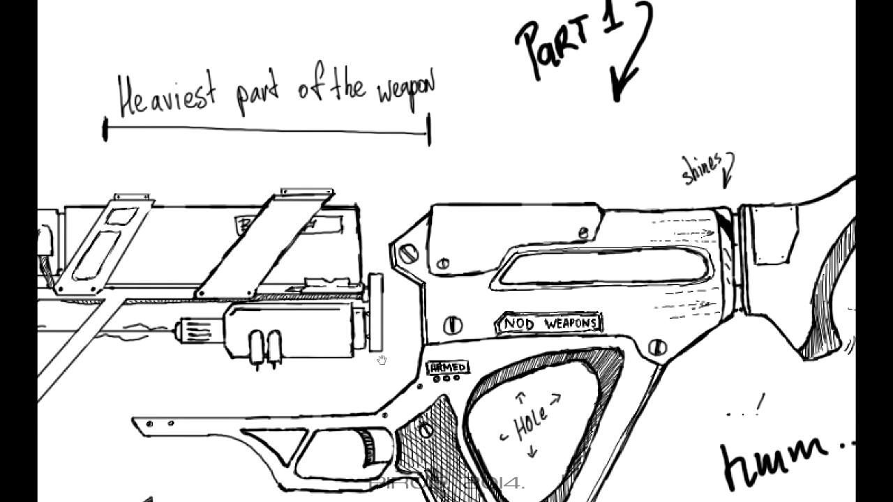
pyautogui.moveTo(381, 360); pyautogui.dragTo(487, 360)
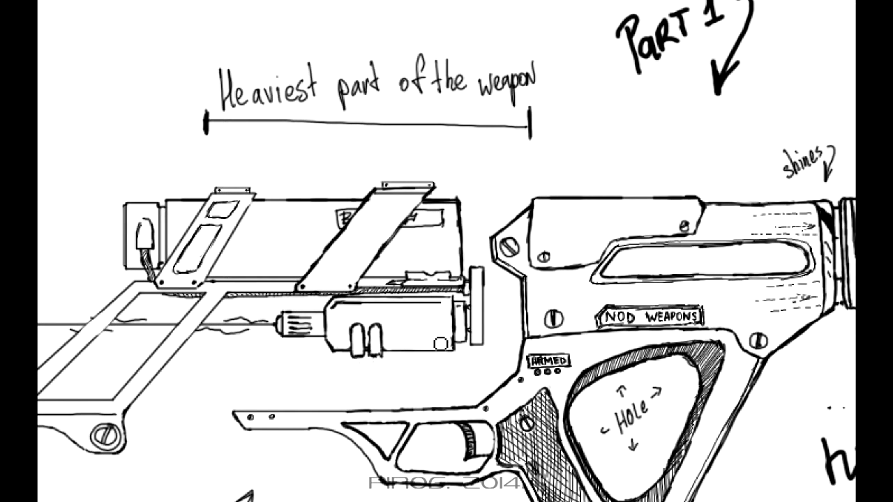
# - Draw a small round knob on the barrel cylinder
pyautogui.rightClick(424, 332)
pyautogui.press('Escape')
pyautogui.moveTo(421, 352)
pyautogui.mouseDown()
pyautogui.moveTo(425, 325)
pyautogui.moveTo(431, 353)
pyautogui.moveTo(600, 370)
pyautogui.moveTo(674, 391)
pyautogui.mouseUp()
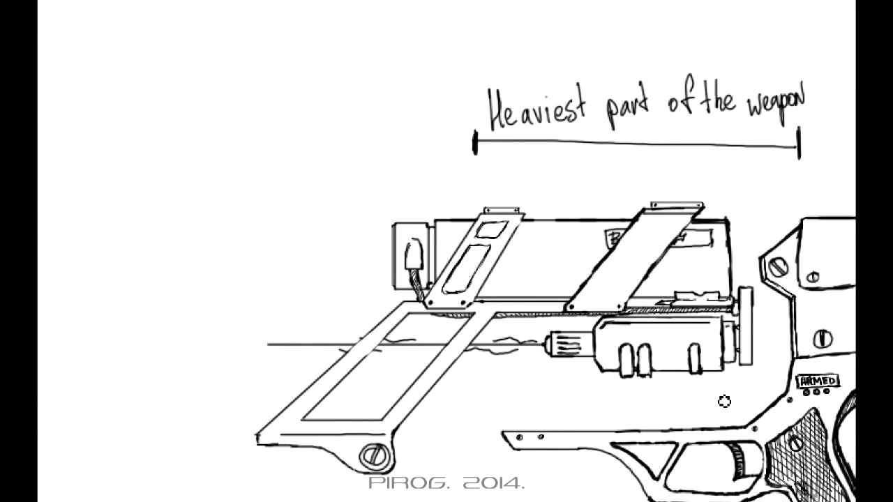
# - Draw doubled pipes from the first two capsules running down and left under the barrel
pyautogui.moveTo(725, 402); pyautogui.dragTo(712, 388)
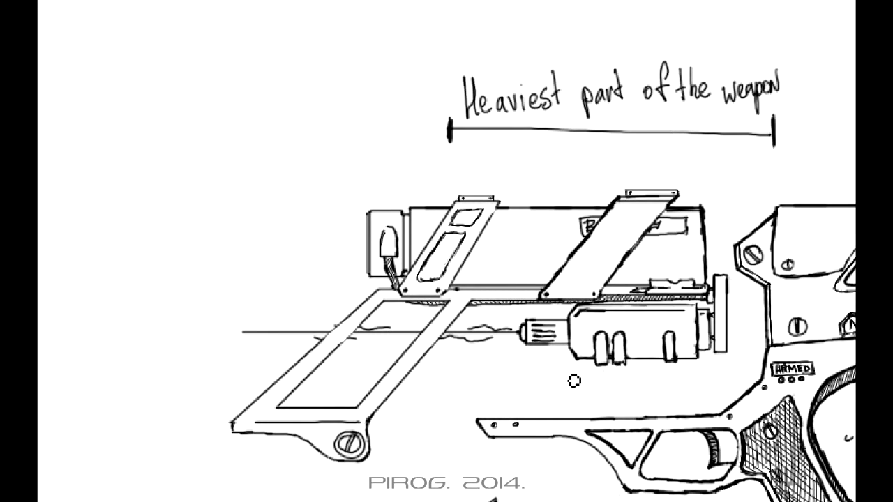
pyautogui.rightClick(625, 382)
pyautogui.press('Escape')
pyautogui.moveTo(600, 362); pyautogui.dragTo(585, 385)
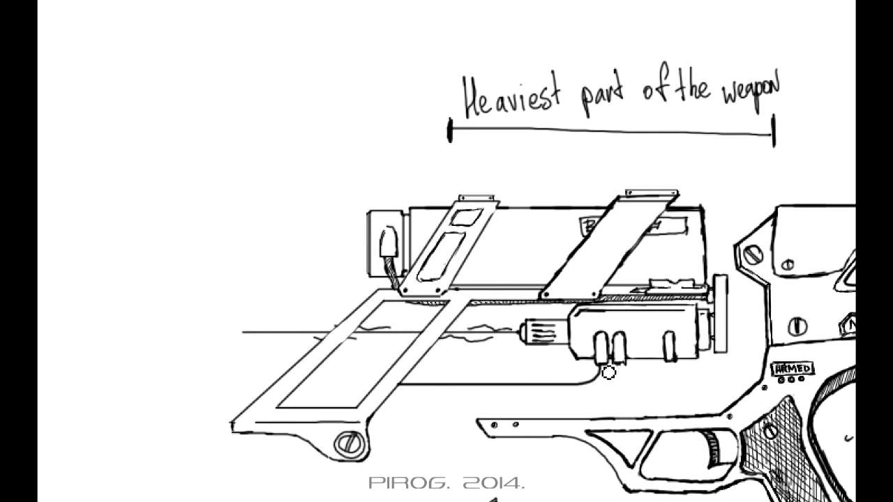
pyautogui.moveTo(602, 367); pyautogui.dragTo(401, 386)
pyautogui.moveTo(619, 362)
pyautogui.mouseDown()
pyautogui.moveTo(602, 402)
pyautogui.moveTo(395, 409)
pyautogui.mouseUp()
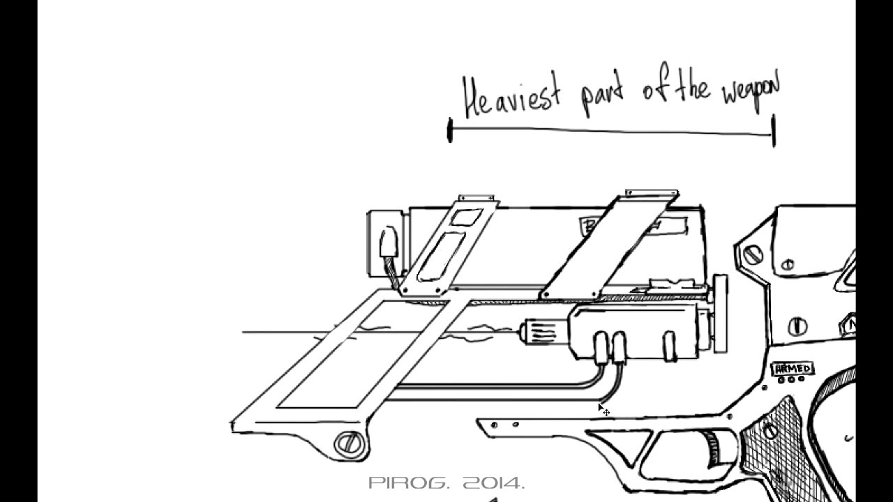
pyautogui.moveTo(600, 405); pyautogui.dragTo(383, 404)
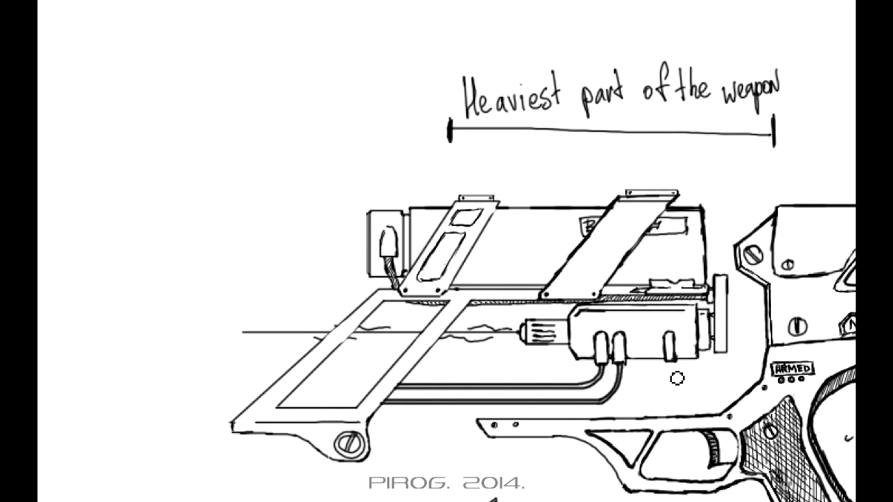
# - Run a pipe rightward from the third capsule and extend pipes into the lower-left frame
pyautogui.moveTo(670, 363)
pyautogui.mouseDown()
pyautogui.moveTo(696, 389)
pyautogui.moveTo(716, 386)
pyautogui.mouseUp()
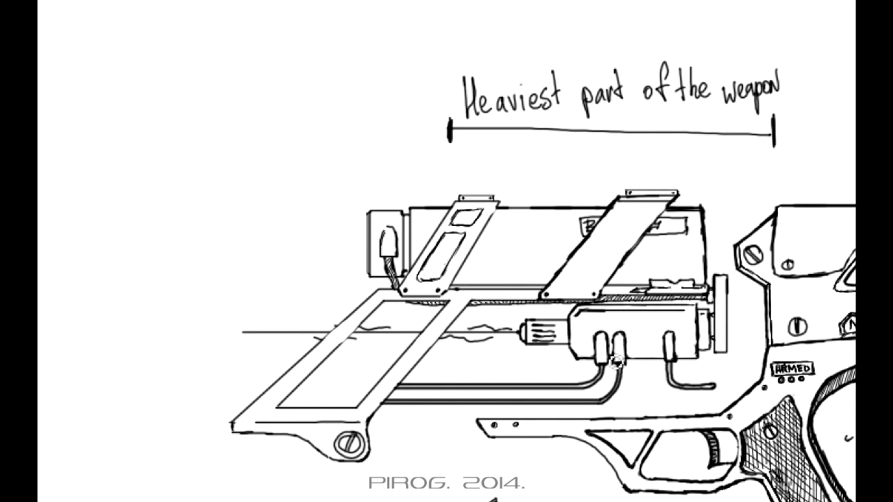
pyautogui.moveTo(392, 384)
pyautogui.mouseDown()
pyautogui.moveTo(307, 383)
pyautogui.moveTo(377, 388)
pyautogui.moveTo(285, 402)
pyautogui.moveTo(367, 407)
pyautogui.mouseUp()
pyautogui.moveTo(495, 501); pyautogui.dragTo(525, 462)
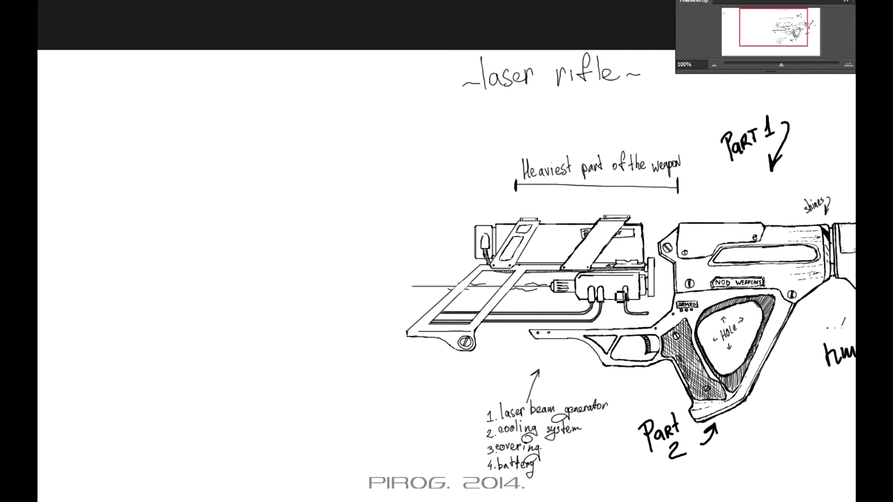
# - Draw long doubled heat pipes curving down and running along below the barrel
pyautogui.moveTo(440, 323); pyautogui.dragTo(332, 324)
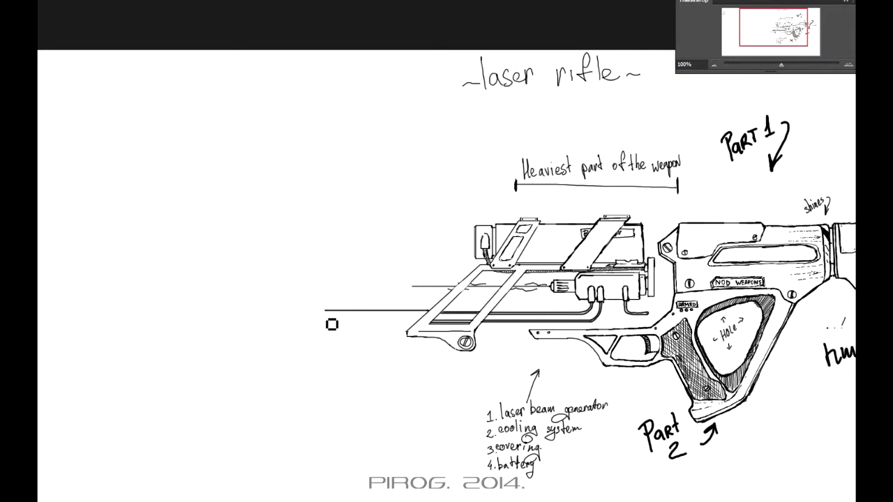
pyautogui.hotkey('ctrl', 'z')
pyautogui.moveTo(439, 323); pyautogui.dragTo(409, 319)
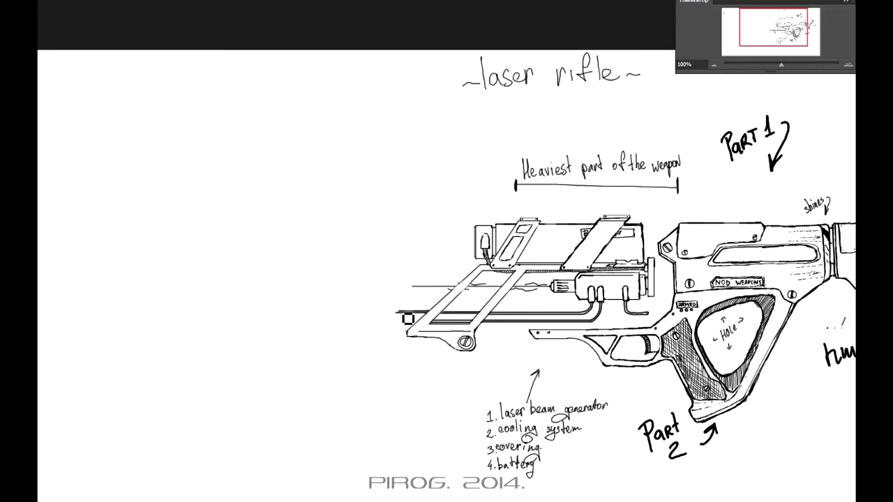
pyautogui.moveTo(446, 258); pyautogui.dragTo(491, 255)
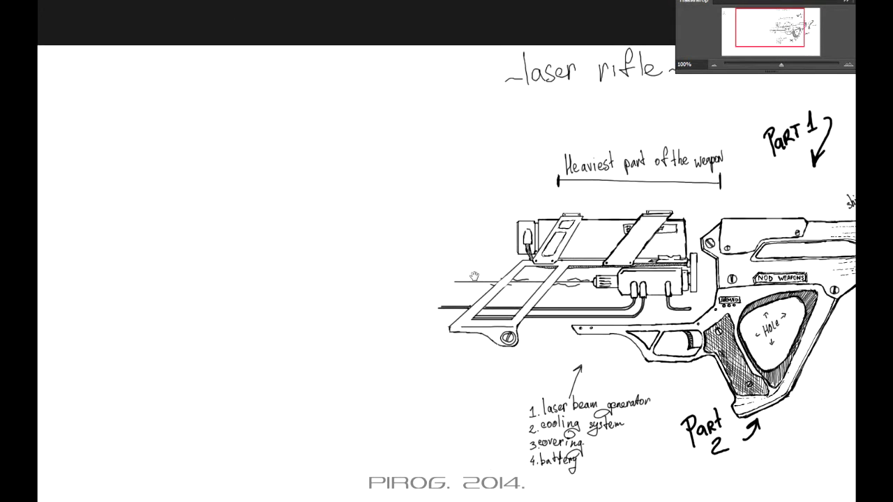
pyautogui.moveTo(214, 233); pyautogui.dragTo(462, 315)
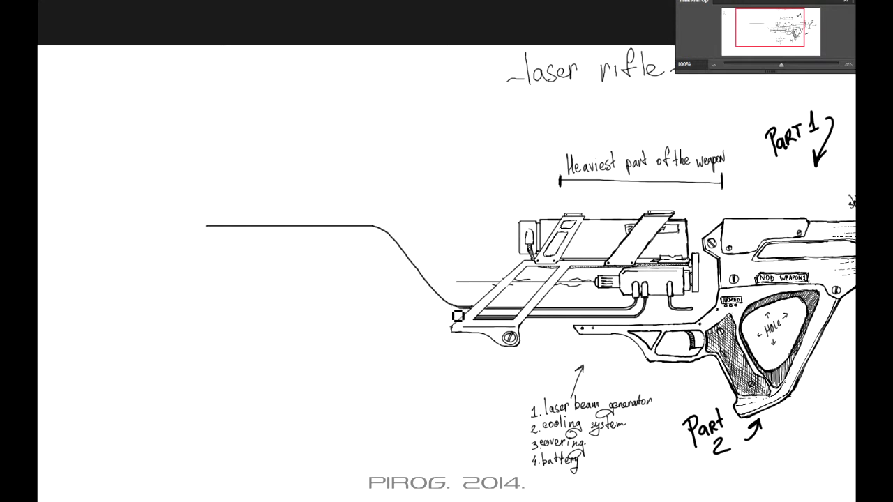
pyautogui.moveTo(214, 236)
pyautogui.mouseDown()
pyautogui.moveTo(472, 322)
pyautogui.moveTo(222, 316)
pyautogui.mouseUp()
pyautogui.moveTo(469, 323); pyautogui.dragTo(222, 318)
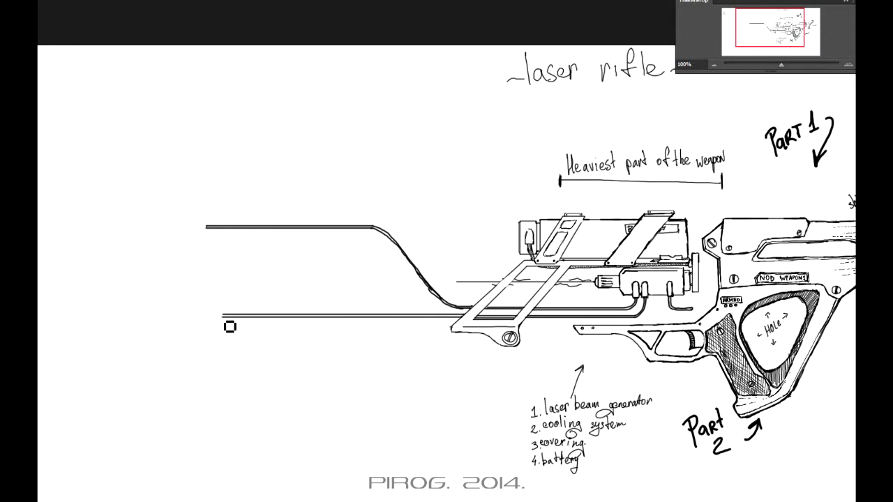
# - Tick parts 1 and 4 and underline 'cooling system' in the parts list
pyautogui.scroll(3, 779, 94)
pyautogui.scroll(-4, 780, 94)
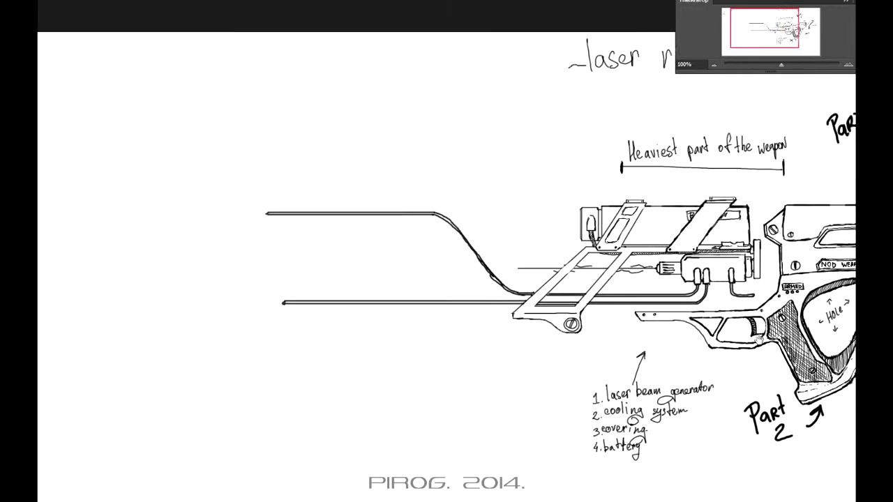
pyautogui.scroll(1, 779, 94)
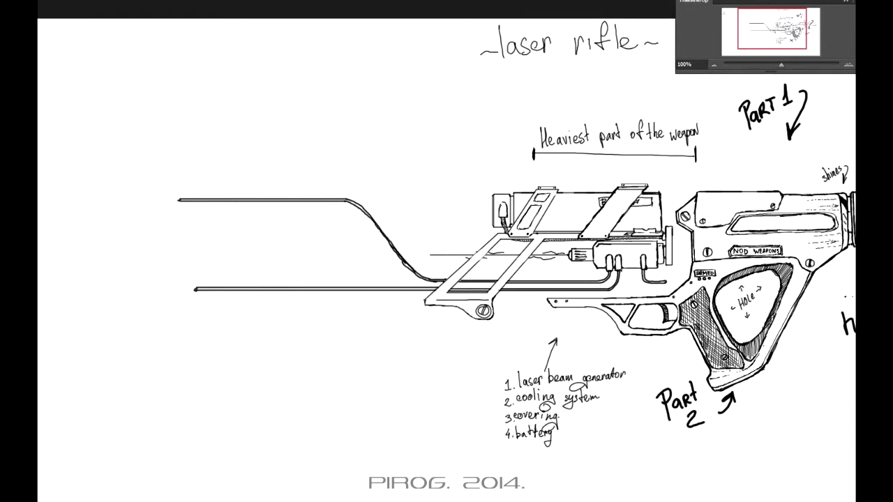
pyautogui.moveTo(491, 381); pyautogui.dragTo(501, 374)
pyautogui.moveTo(493, 432)
pyautogui.mouseDown()
pyautogui.moveTo(555, 405)
pyautogui.moveTo(604, 402)
pyautogui.mouseUp()
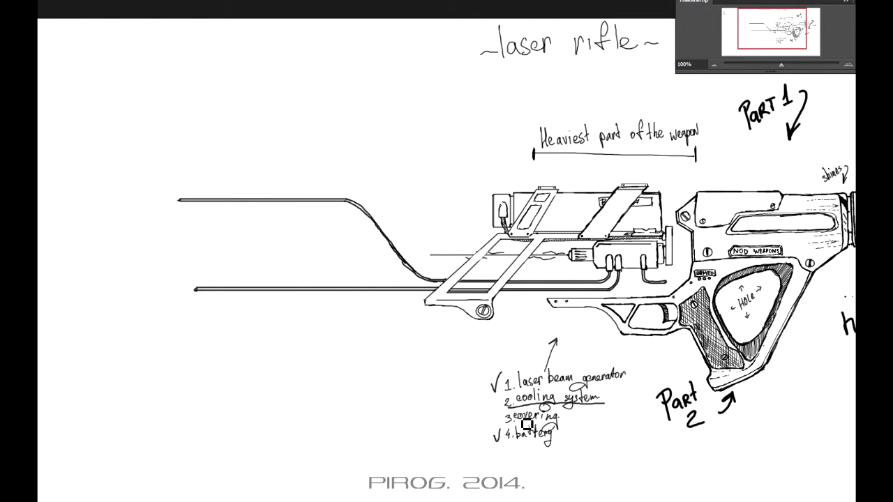
# - Sketch wavy heat ripples along the laser beam with a different brush
pyautogui.rightClick(453, 265)
pyautogui.moveTo(439, 255)
pyautogui.mouseDown()
pyautogui.moveTo(71, 254)
pyautogui.moveTo(240, 246)
pyautogui.mouseUp()
pyautogui.moveTo(207, 259); pyautogui.dragTo(291, 260)
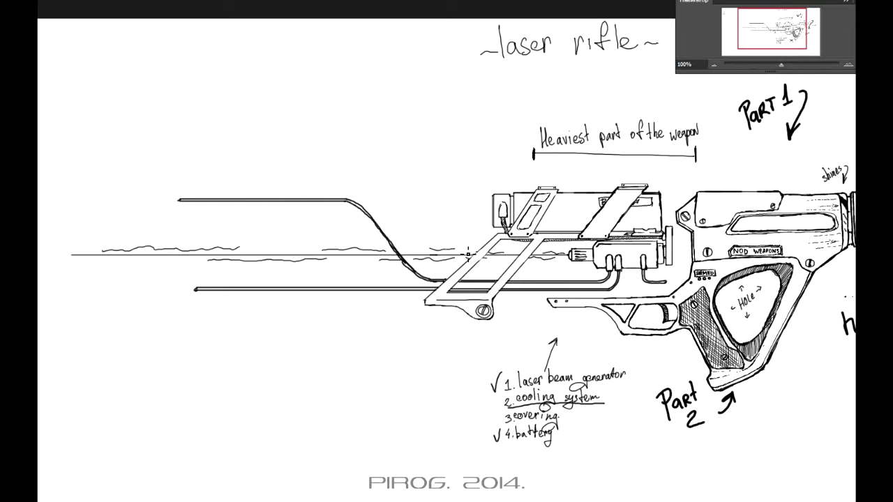
# - Write a 'Heat pipes' label with an arrow pointing at the upper pipe
pyautogui.moveTo(467, 255); pyautogui.dragTo(508, 241)
pyautogui.rightClick(332, 126)
pyautogui.click(300, 138)
pyautogui.moveTo(250, 62); pyautogui.dragTo(269, 105)
pyautogui.moveTo(259, 89); pyautogui.dragTo(272, 90)
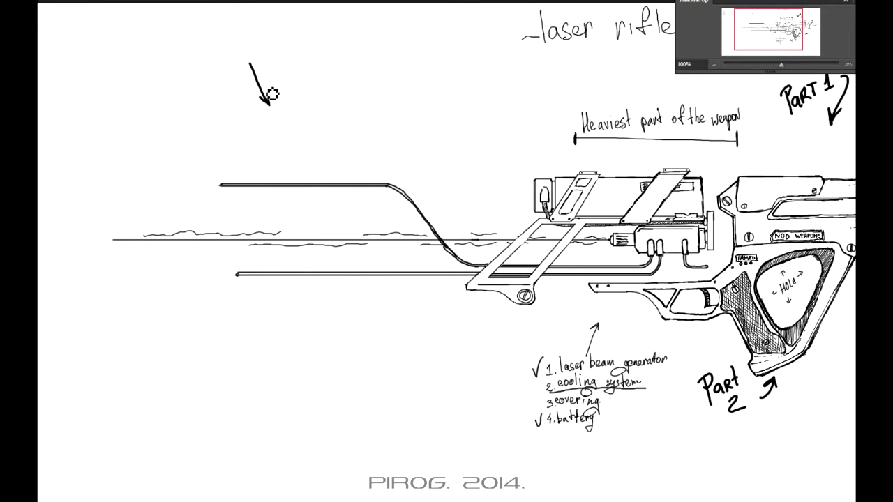
pyautogui.moveTo(217, 60)
pyautogui.mouseDown()
pyautogui.moveTo(254, 40)
pyautogui.moveTo(268, 49)
pyautogui.moveTo(288, 38)
pyautogui.moveTo(297, 43)
pyautogui.mouseUp()
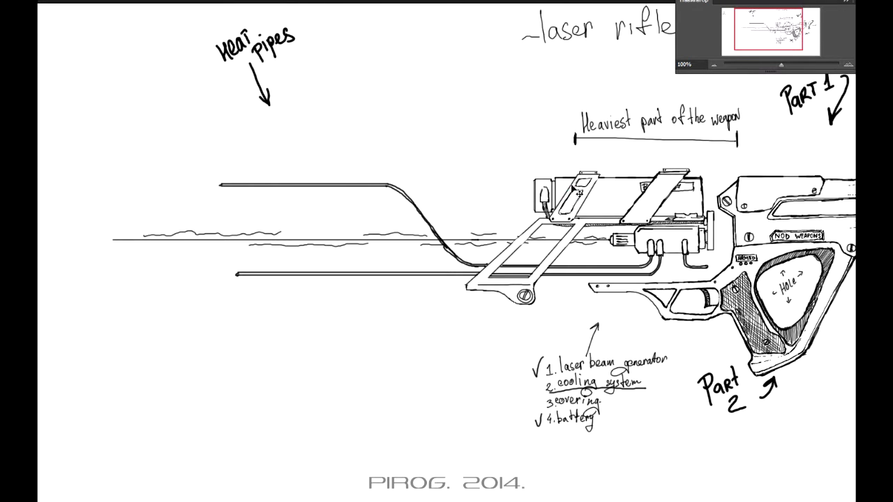
pyautogui.hotkey('ctrl', 'n')
# - Create a new 3 x 4 px document
pyautogui.write('3')
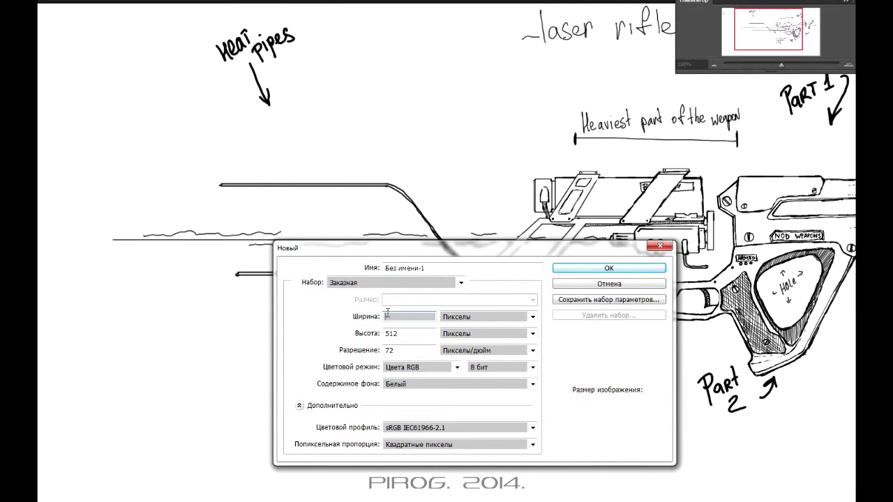
pyautogui.press('Tab')
pyautogui.write('4')
pyautogui.press('Tab')
pyautogui.press('Return')
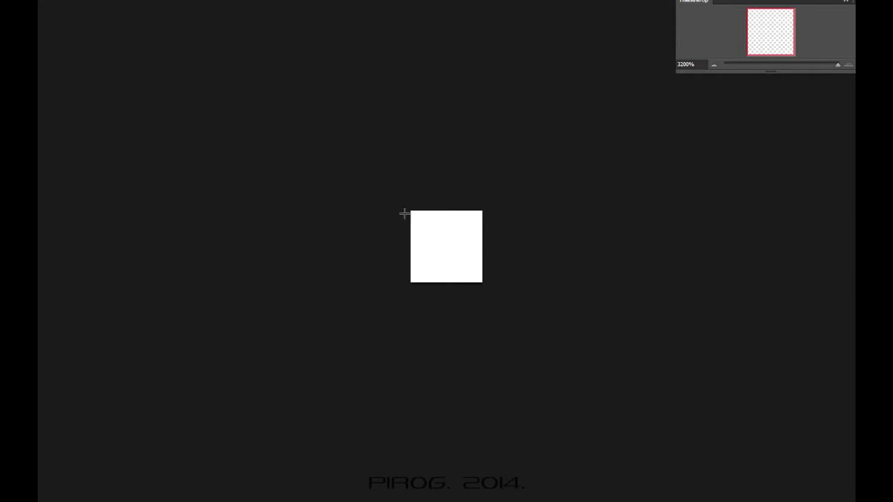
# - Fill the tile's left strip black, define it as a pattern, and return to the rifle sketch
pyautogui.moveTo(409, 209); pyautogui.dragTo(427, 284)
pyautogui.hotkey('alt', 'BackSpace')
pyautogui.hotkey('alt', 'e')
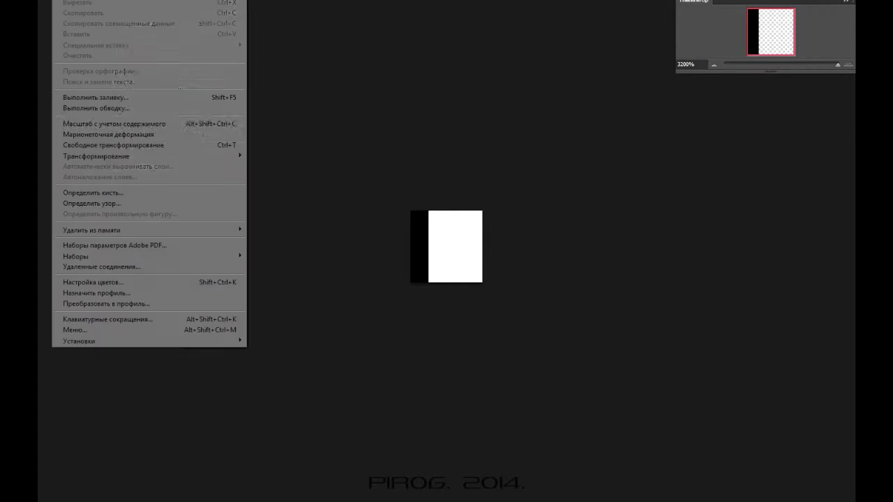
pyautogui.click(150, 203)
pyautogui.press('Return')
pyautogui.click(182, 6)
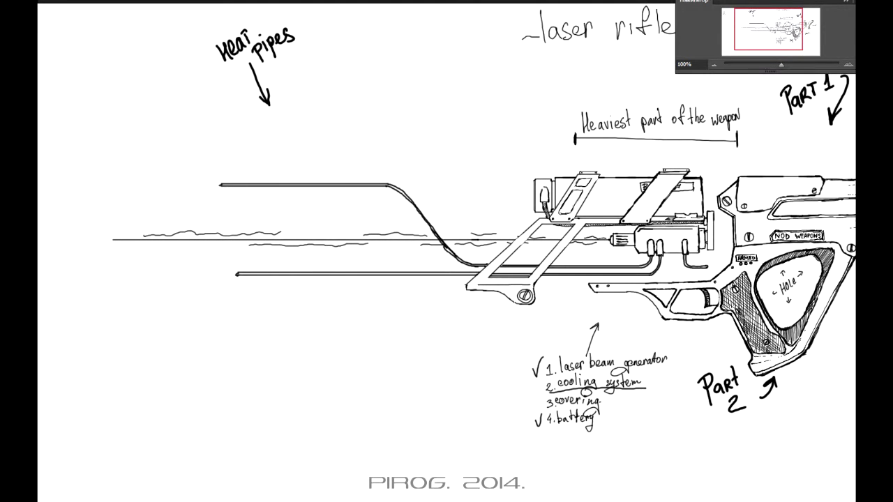
# - Stripe-fill the fin areas around both heat pipes, behind the generator and near the grip, then shrink the brush
pyautogui.moveTo(135, 164); pyautogui.dragTo(491, 198)
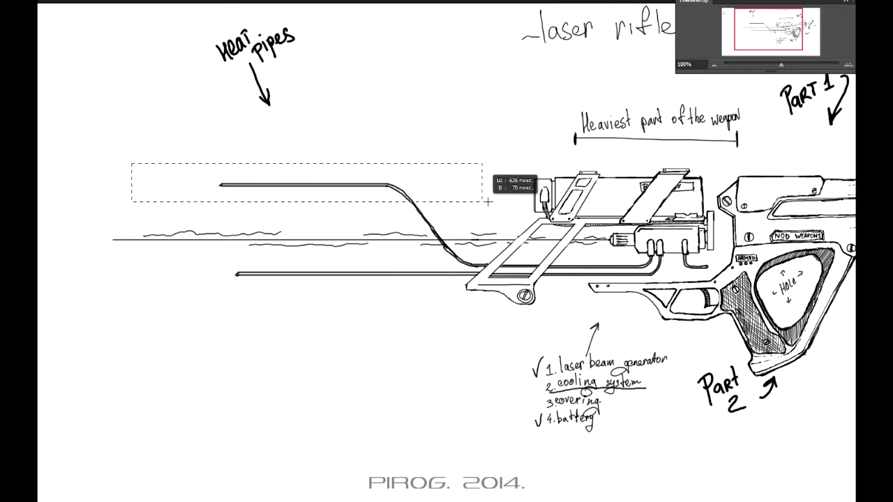
pyautogui.click(282, 188)
pyautogui.moveTo(222, 167); pyautogui.dragTo(387, 215)
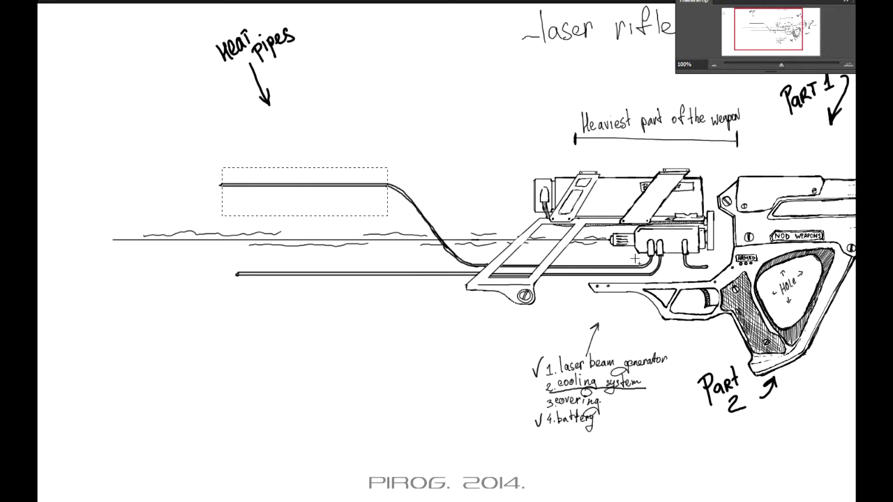
pyautogui.moveTo(635, 258); pyautogui.dragTo(560, 280)
pyautogui.moveTo(444, 263); pyautogui.dragTo(237, 305)
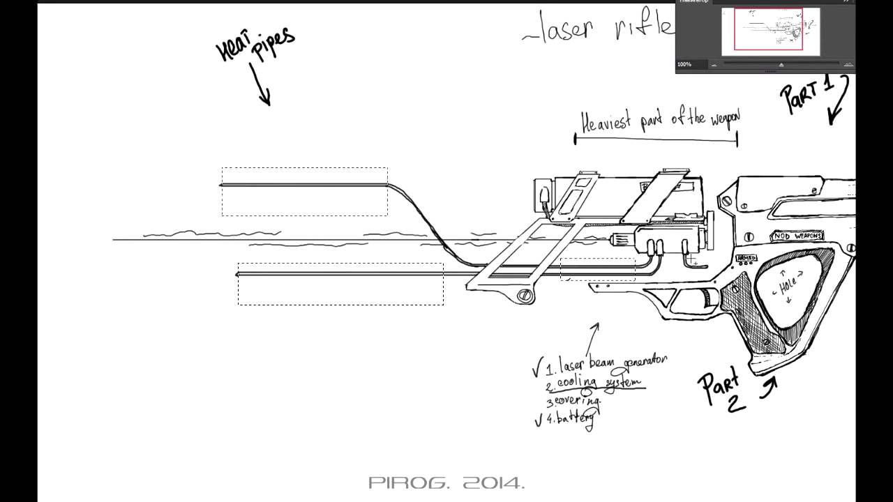
pyautogui.moveTo(691, 257); pyautogui.dragTo(708, 279)
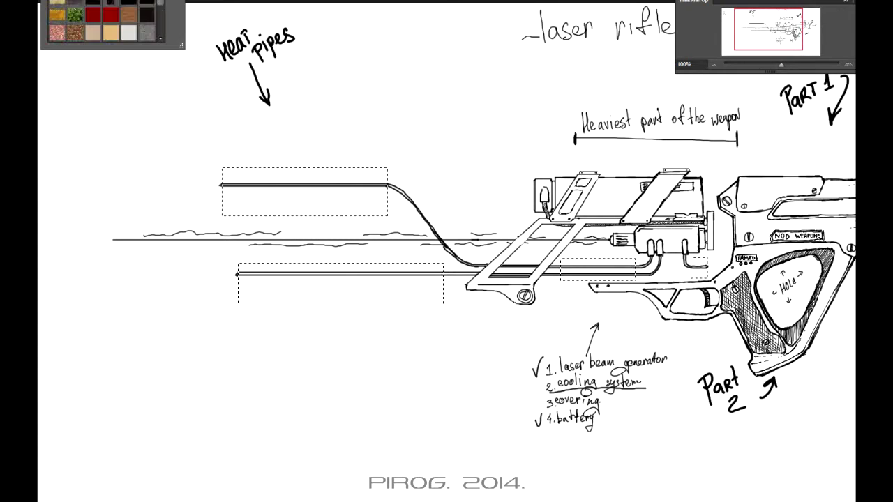
pyautogui.press('Return')
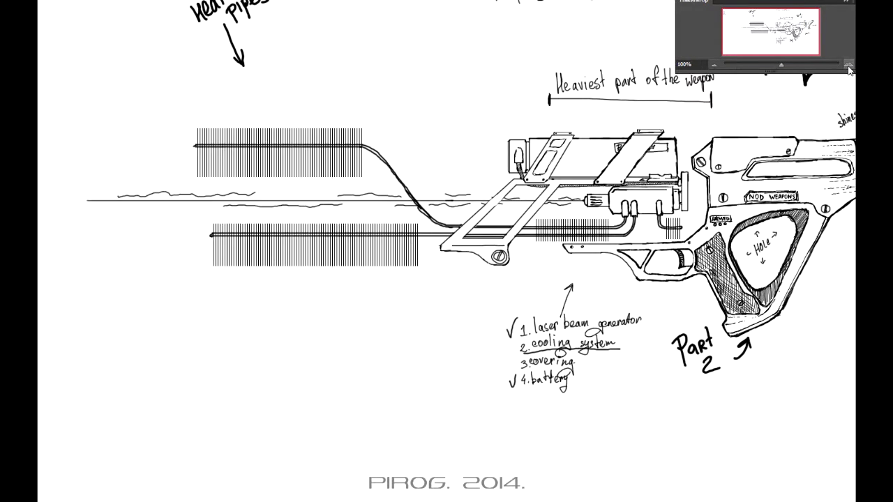
pyautogui.rightClick(368, 314)
pyautogui.moveTo(481, 248); pyautogui.dragTo(398, 253)
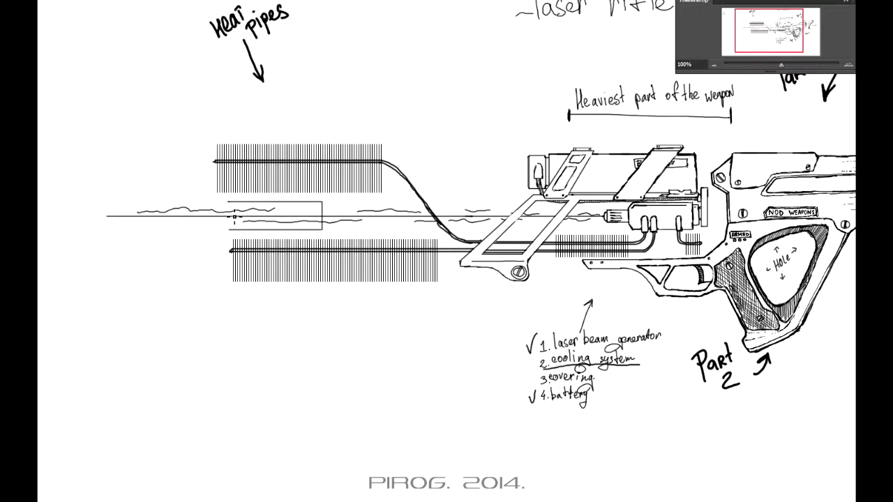
# - Erase the old beam line, then draw the barrel midline and a thick laser beam from the tip
pyautogui.moveTo(255, 243); pyautogui.dragTo(288, 211)
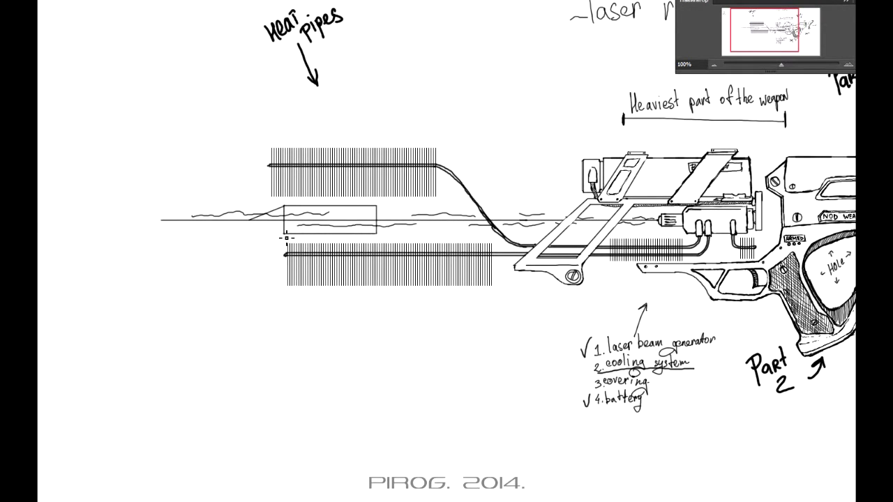
pyautogui.moveTo(252, 227)
pyautogui.mouseDown()
pyautogui.moveTo(163, 229)
pyautogui.moveTo(262, 222)
pyautogui.moveTo(382, 230)
pyautogui.moveTo(255, 225)
pyautogui.mouseUp()
pyautogui.rightClick(307, 212)
pyautogui.click(304, 220)
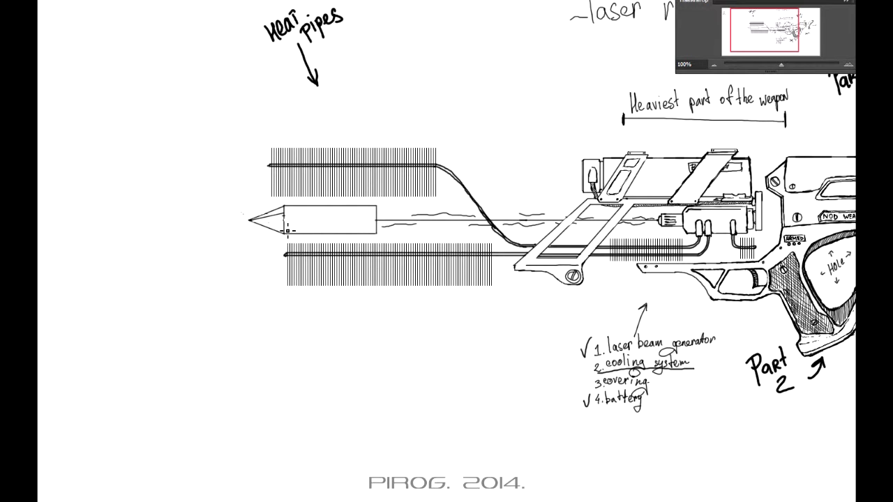
pyautogui.keyDown('shift'); pyautogui.click(376, 230); pyautogui.keyUp('shift')
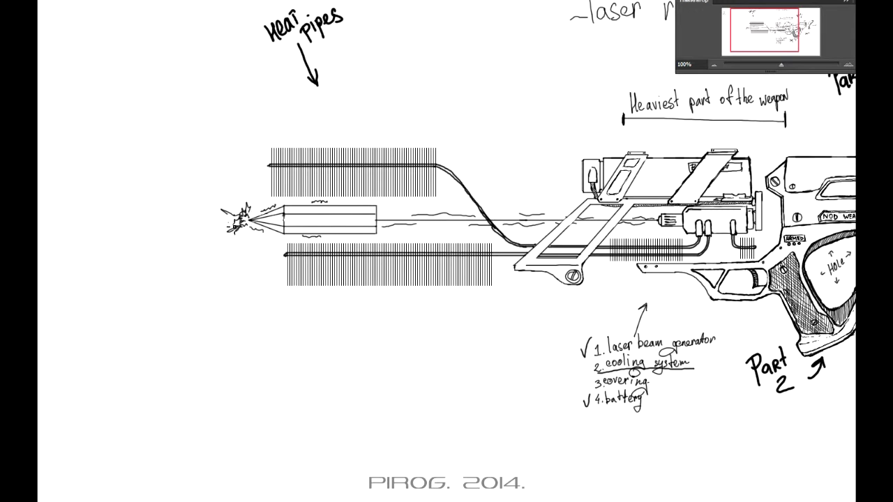
pyautogui.rightClick(226, 235)
pyautogui.moveTo(237, 221); pyautogui.dragTo(82, 221)
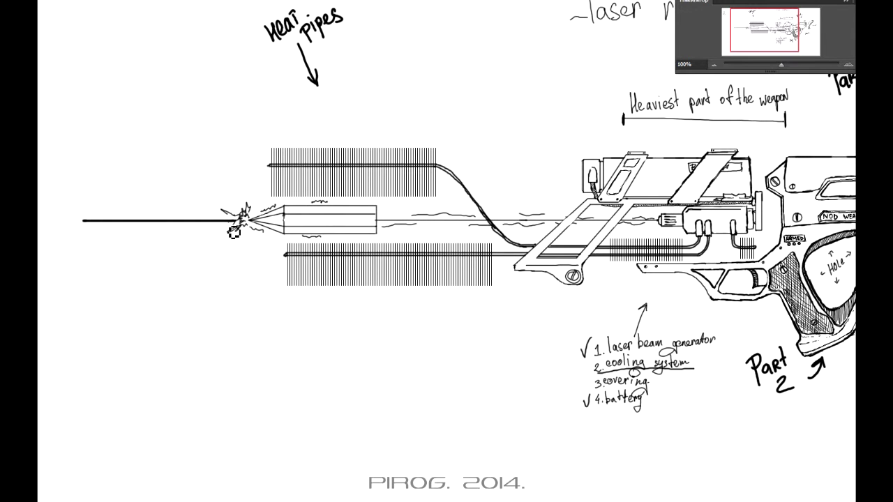
# - Extend a line along the lower cooling fins to start the vented pad
pyautogui.scroll(2, 200, 305)
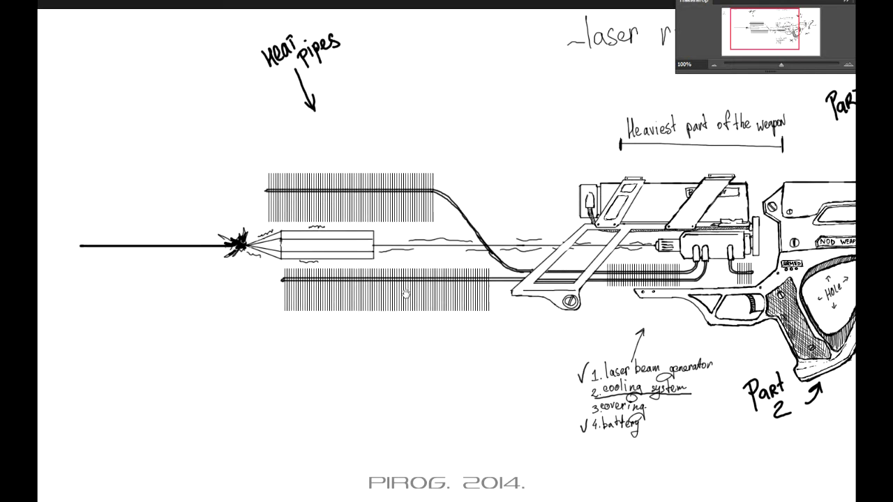
pyautogui.press('v')
pyautogui.moveTo(282, 375); pyautogui.dragTo(253, 345)
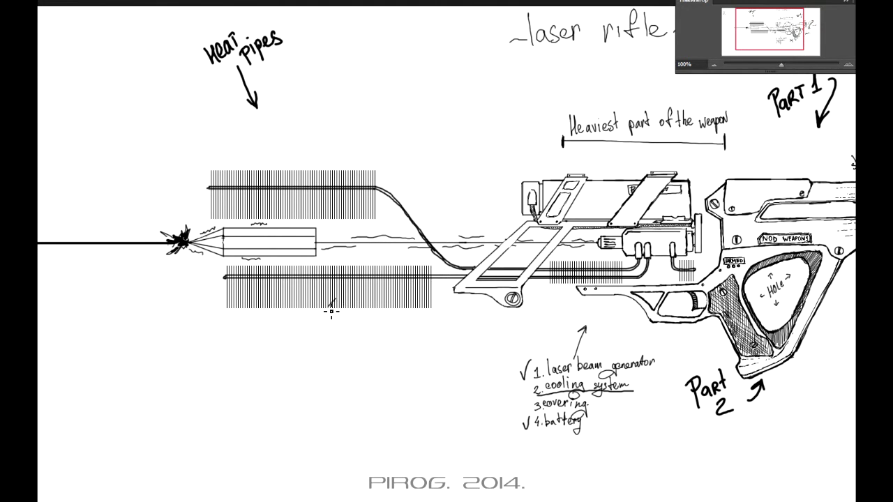
pyautogui.moveTo(342, 300); pyautogui.dragTo(439, 296)
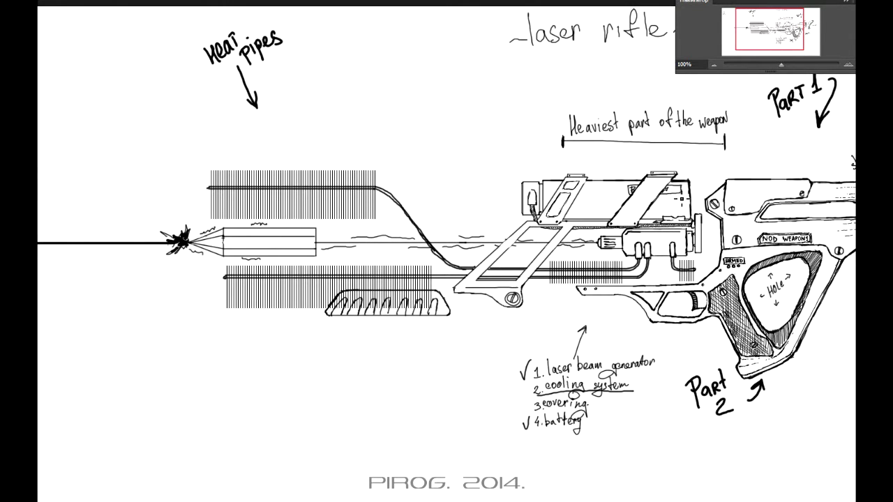
pyautogui.hotkey('ctrl', '+')
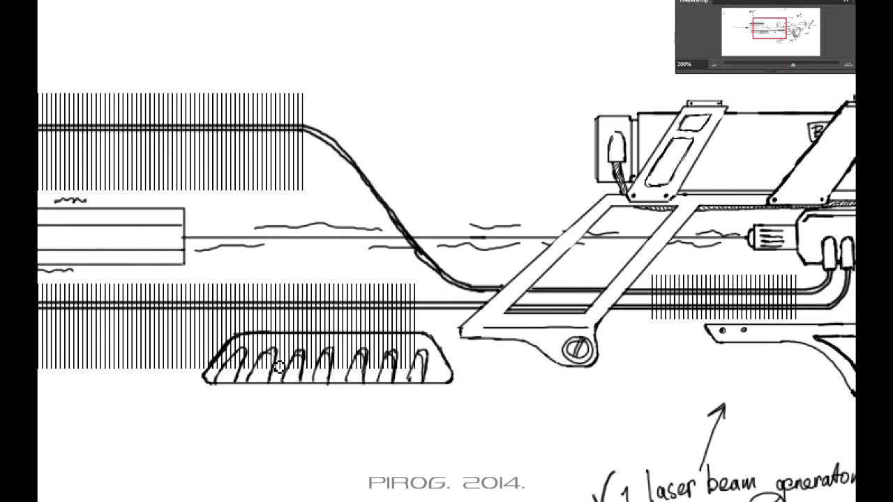
# - Draw two clean straight lines along the upper and lower heat pipes at 200% zoom
pyautogui.scroll(2, 349, 390)
pyautogui.hscroll(2, 390, 404)
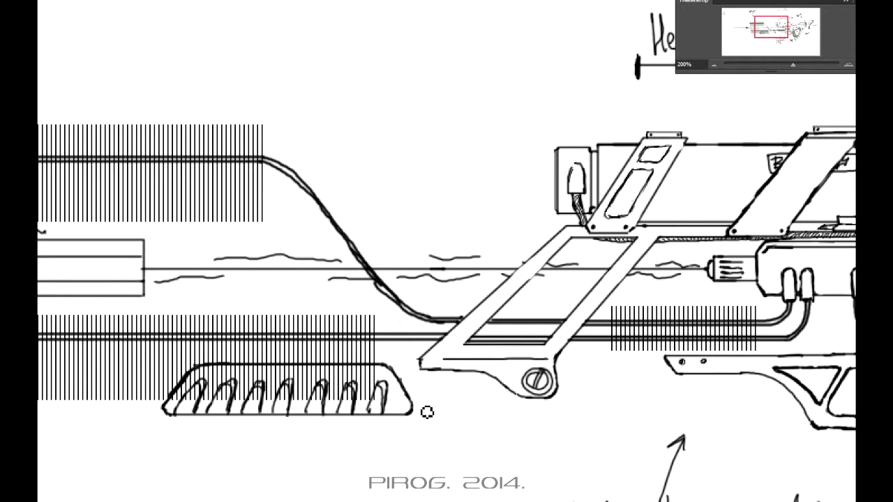
pyautogui.hscroll(-1, 427, 412)
pyautogui.hscroll(-5, 314, 335)
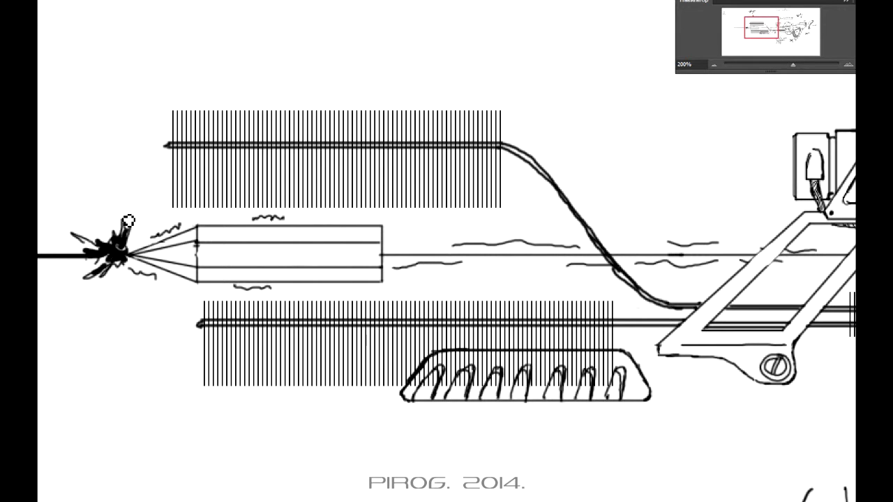
pyautogui.moveTo(122, 212); pyautogui.dragTo(498, 213)
pyautogui.moveTo(120, 295)
pyautogui.mouseDown()
pyautogui.moveTo(501, 295)
pyautogui.moveTo(525, 385)
pyautogui.mouseUp()
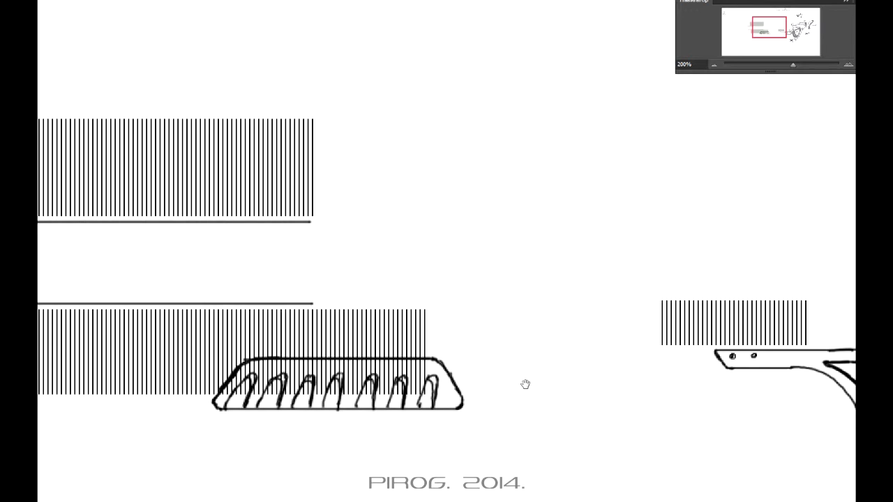
pyautogui.moveTo(525, 385); pyautogui.dragTo(442, 419)
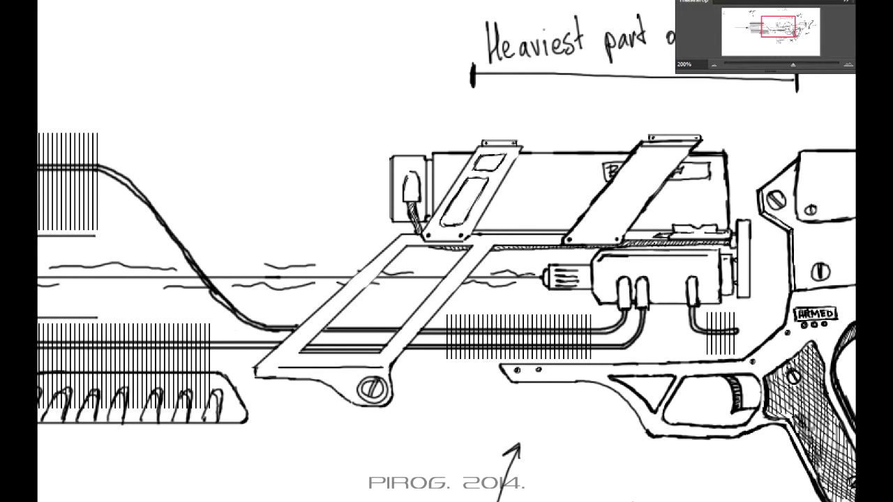
pyautogui.moveTo(314, 391); pyautogui.dragTo(776, 391)
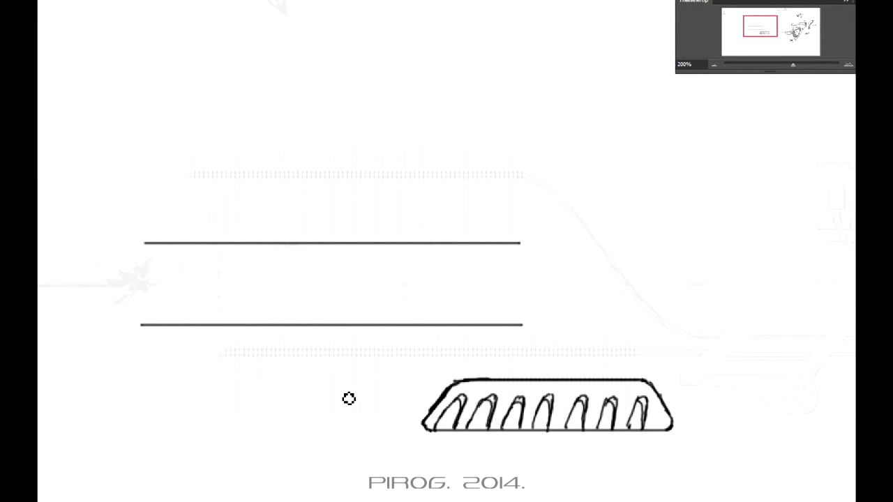
# - Trace a clean arc around the pivot screw and ink a single curve from the grip to it
pyautogui.moveTo(750, 390)
pyautogui.mouseDown()
pyautogui.moveTo(610, 368)
pyautogui.moveTo(606, 348)
pyautogui.moveTo(593, 362)
pyautogui.mouseUp()
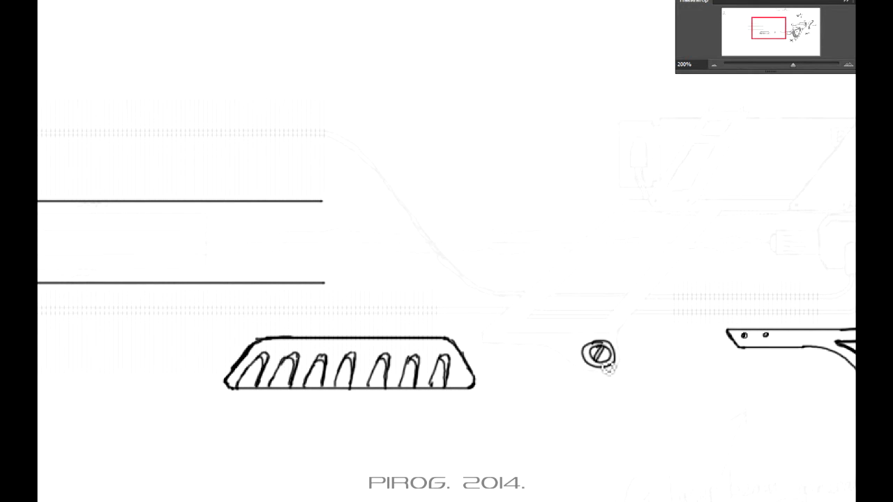
pyautogui.moveTo(604, 327); pyautogui.dragTo(586, 383)
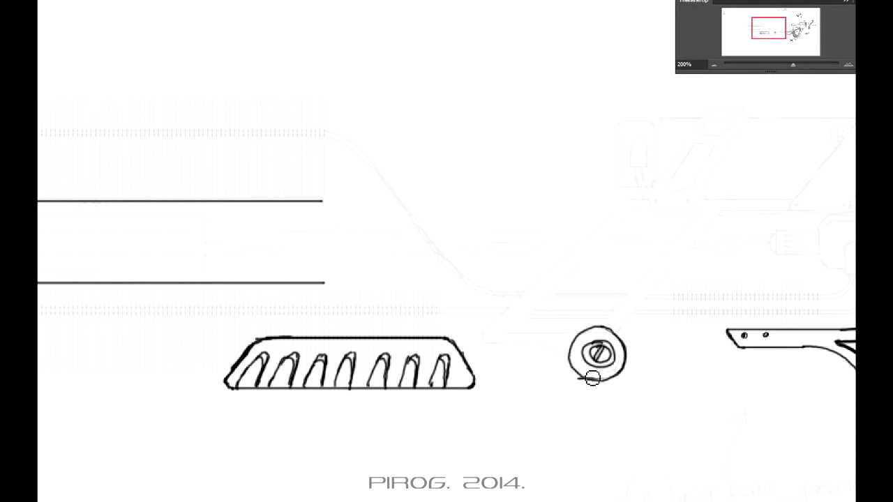
pyautogui.moveTo(594, 352)
pyautogui.mouseDown()
pyautogui.moveTo(580, 339)
pyautogui.moveTo(621, 371)
pyautogui.mouseUp()
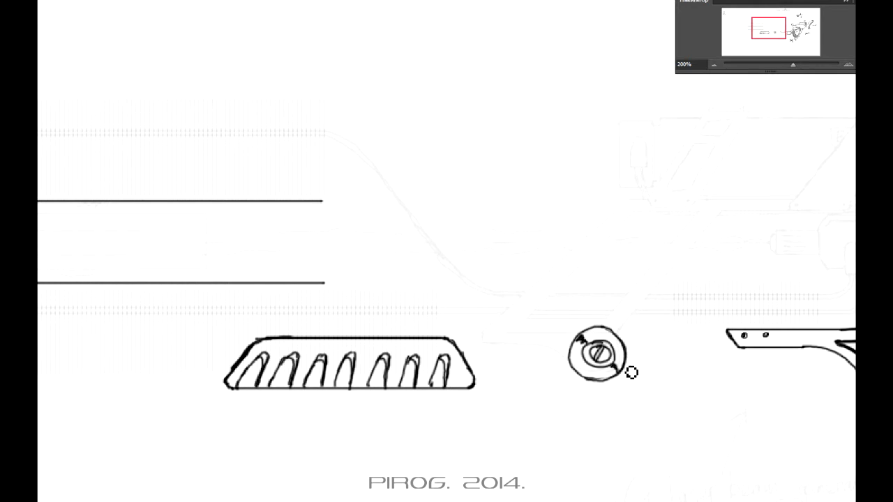
pyautogui.moveTo(476, 377)
pyautogui.mouseDown()
pyautogui.moveTo(638, 382)
pyautogui.moveTo(726, 329)
pyautogui.moveTo(650, 356)
pyautogui.mouseUp()
pyautogui.hotkey('ctrl', 'z')
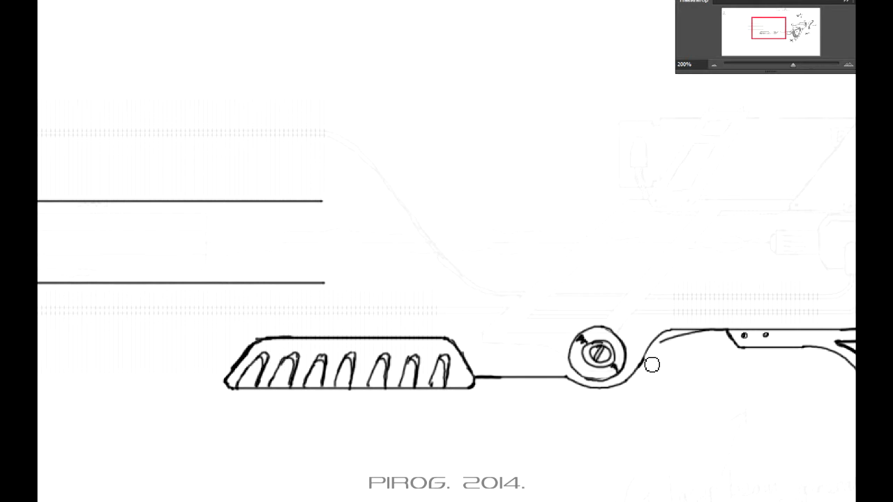
pyautogui.moveTo(603, 389); pyautogui.dragTo(350, 422)
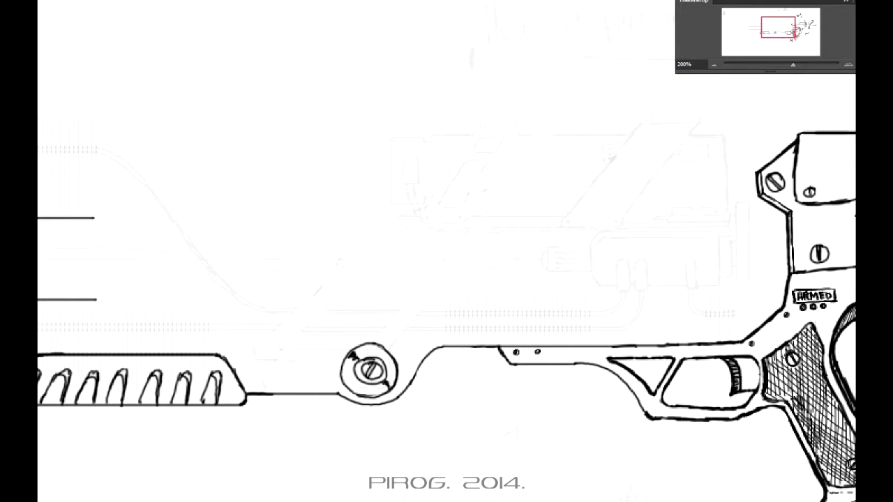
# - Sketch the stock's diagonal outline and a tilted battery box with a divider and windows
pyautogui.moveTo(264, 383); pyautogui.dragTo(681, 143)
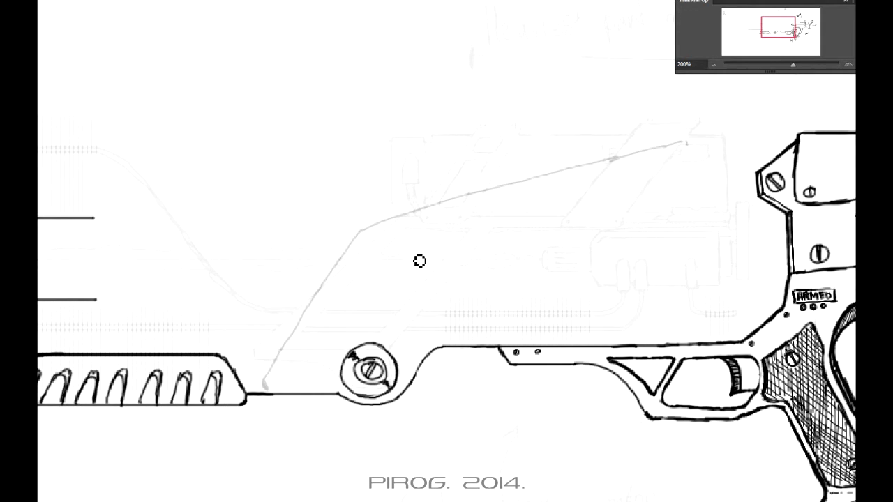
pyautogui.moveTo(425, 230)
pyautogui.mouseDown()
pyautogui.moveTo(412, 371)
pyautogui.moveTo(528, 195)
pyautogui.moveTo(687, 145)
pyautogui.moveTo(669, 178)
pyautogui.moveTo(679, 215)
pyautogui.mouseUp()
pyautogui.moveTo(358, 271)
pyautogui.mouseDown()
pyautogui.moveTo(470, 191)
pyautogui.moveTo(634, 184)
pyautogui.mouseUp()
pyautogui.moveTo(417, 199)
pyautogui.mouseDown()
pyautogui.moveTo(445, 209)
pyautogui.moveTo(423, 225)
pyautogui.mouseUp()
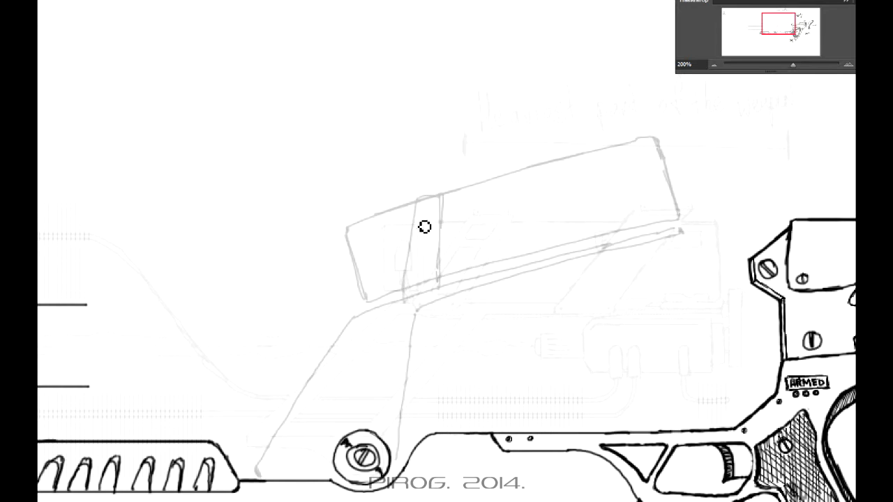
pyautogui.moveTo(597, 147)
pyautogui.mouseDown()
pyautogui.moveTo(586, 245)
pyautogui.moveTo(659, 206)
pyautogui.mouseUp()
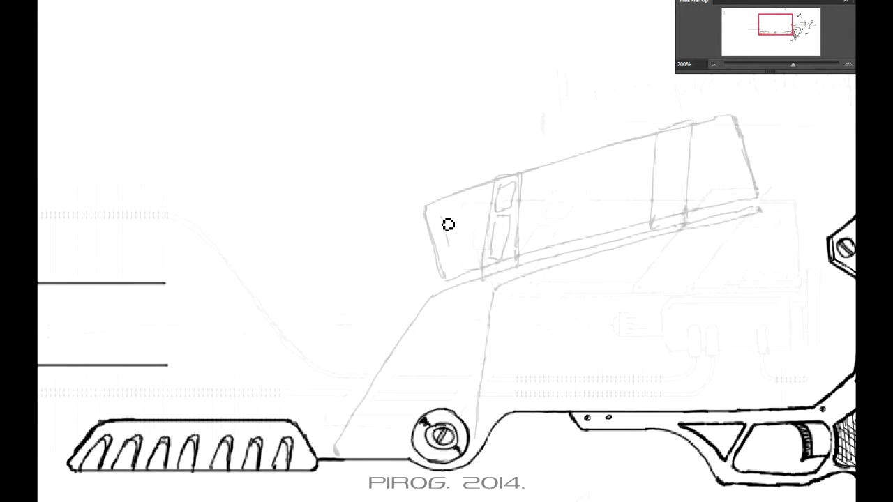
pyautogui.moveTo(448, 224); pyautogui.dragTo(461, 244)
pyautogui.moveTo(432, 297)
pyautogui.mouseDown()
pyautogui.moveTo(488, 283)
pyautogui.moveTo(469, 412)
pyautogui.moveTo(394, 394)
pyautogui.mouseUp()
pyautogui.moveTo(438, 314)
pyautogui.mouseDown()
pyautogui.moveTo(387, 391)
pyautogui.moveTo(461, 404)
pyautogui.mouseUp()
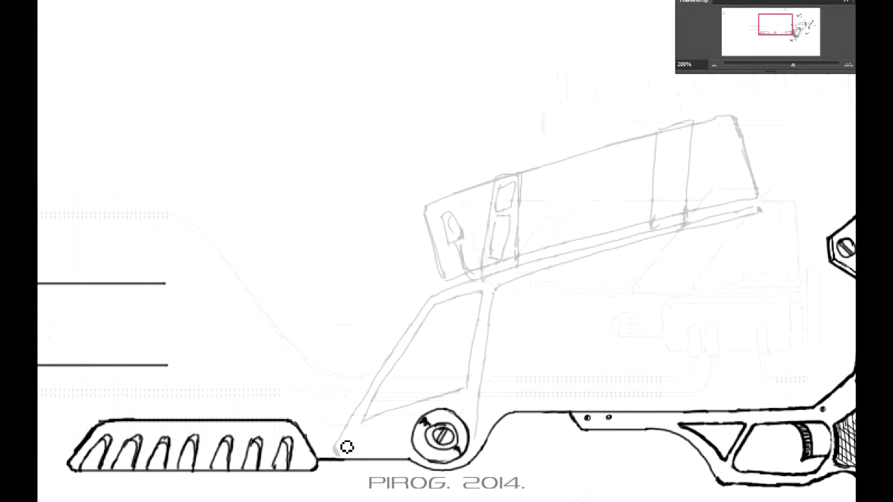
pyautogui.moveTo(419, 435); pyautogui.dragTo(354, 455)
# - Draw up-arrows beneath the battery box and handwrite RECHARGE beside them
pyautogui.moveTo(561, 297); pyautogui.dragTo(562, 279)
pyautogui.moveTo(658, 269); pyautogui.dragTo(658, 255)
pyautogui.moveTo(733, 244); pyautogui.dragTo(733, 229)
pyautogui.moveTo(749, 236); pyautogui.dragTo(550, 311)
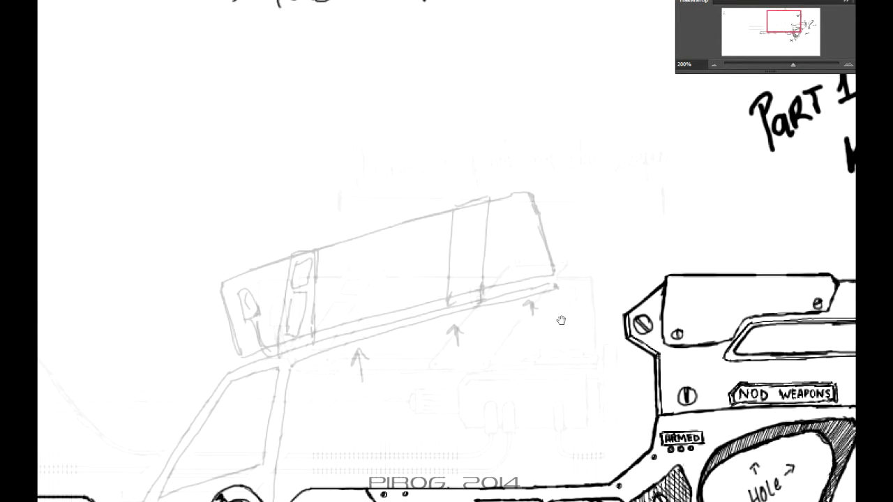
pyautogui.moveTo(520, 222)
pyautogui.mouseDown()
pyautogui.moveTo(639, 190)
pyautogui.moveTo(525, 255)
pyautogui.mouseUp()
pyautogui.moveTo(651, 203); pyautogui.dragTo(663, 183)
pyautogui.moveTo(682, 185)
pyautogui.mouseDown()
pyautogui.moveTo(733, 198)
pyautogui.moveTo(787, 183)
pyautogui.mouseUp()
pyautogui.moveTo(757, 380); pyautogui.dragTo(635, 305)
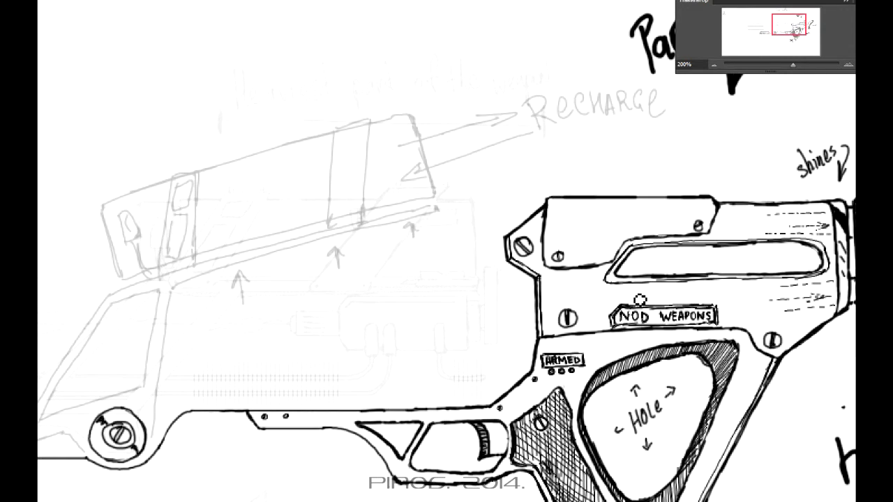
pyautogui.moveTo(377, 146); pyautogui.dragTo(424, 138)
pyautogui.moveTo(435, 214)
pyautogui.mouseDown()
pyautogui.moveTo(487, 246)
pyautogui.moveTo(541, 238)
pyautogui.mouseUp()
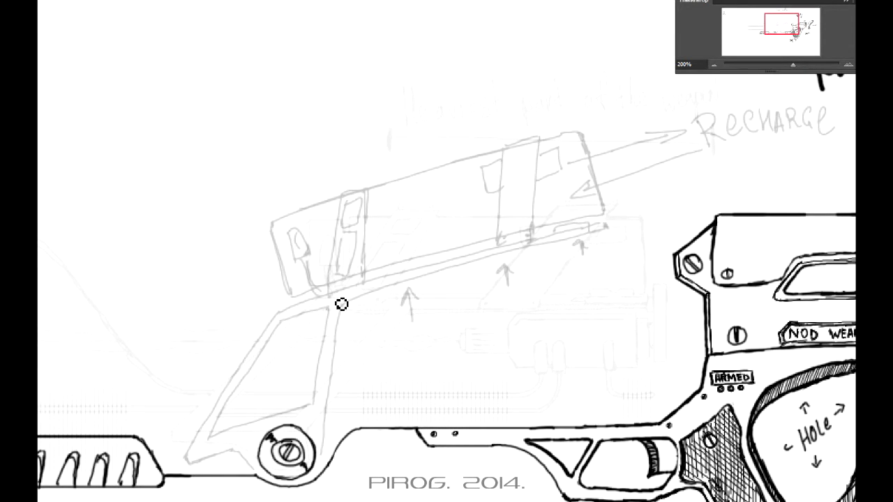
pyautogui.moveTo(649, 382); pyautogui.dragTo(764, 338)
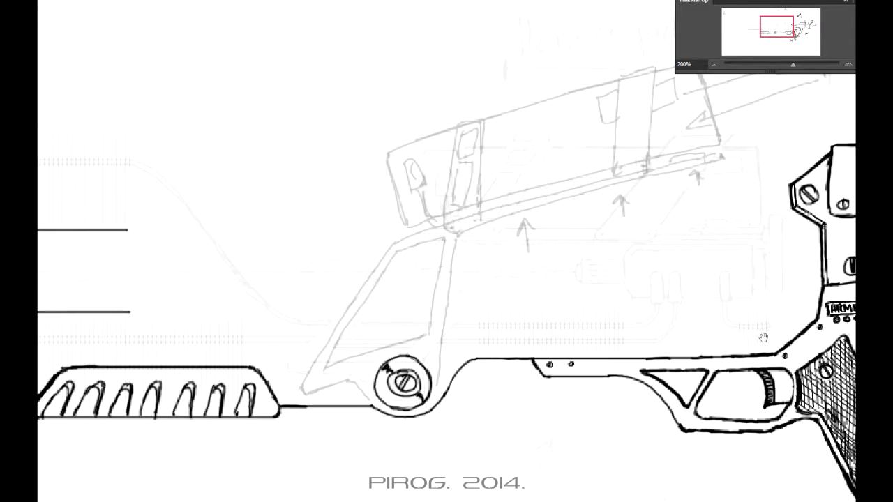
pyautogui.hotkey('ctrl', '-')
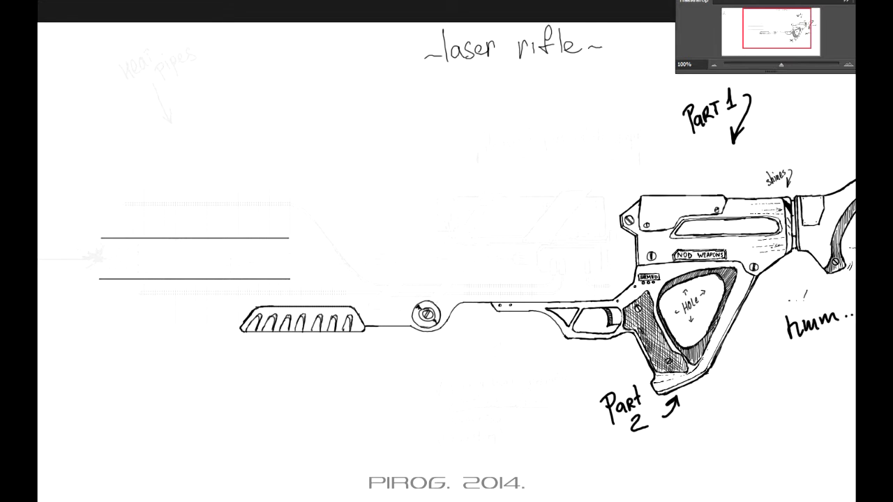
# - Zoom in on the pivot area and erase part of the curved wire and the rail ends
pyautogui.click(846, 68)
pyautogui.click(846, 68)
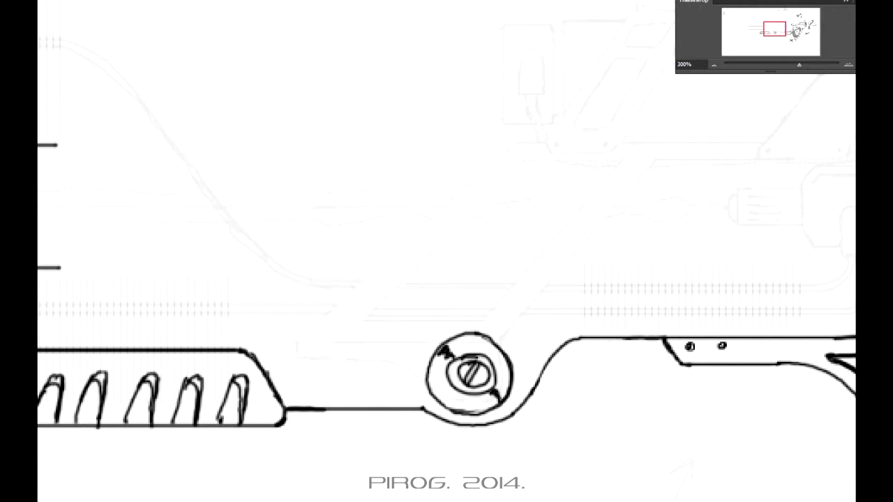
pyautogui.moveTo(746, 379); pyautogui.dragTo(702, 339)
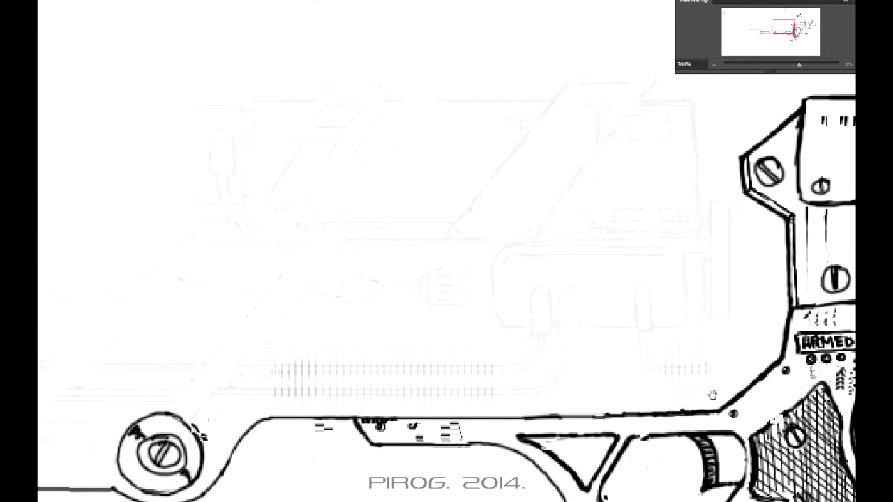
pyautogui.moveTo(706, 397); pyautogui.dragTo(740, 351)
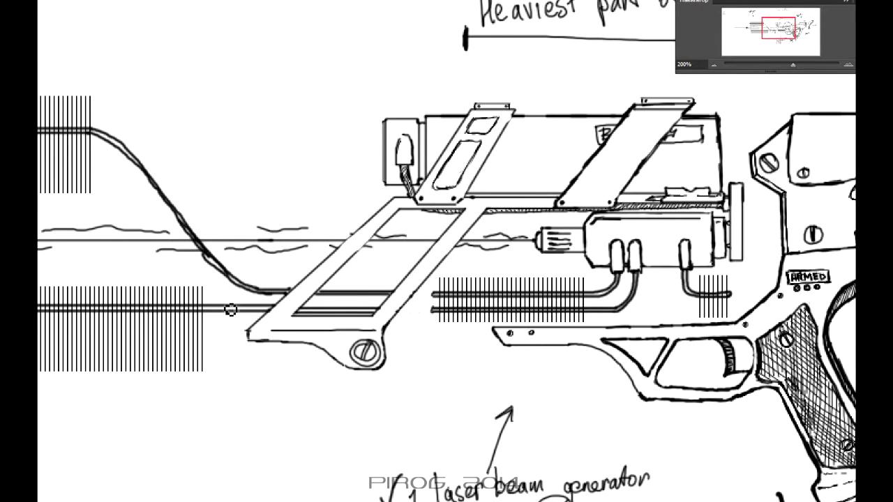
pyautogui.moveTo(230, 310)
pyautogui.mouseDown()
pyautogui.moveTo(531, 297)
pyautogui.moveTo(552, 336)
pyautogui.mouseUp()
pyautogui.moveTo(419, 154)
pyautogui.mouseDown()
pyautogui.moveTo(449, 169)
pyautogui.moveTo(548, 303)
pyautogui.moveTo(645, 322)
pyautogui.moveTo(708, 321)
pyautogui.moveTo(666, 338)
pyautogui.moveTo(701, 337)
pyautogui.moveTo(566, 342)
pyautogui.mouseUp()
pyautogui.moveTo(450, 321); pyautogui.dragTo(679, 337)
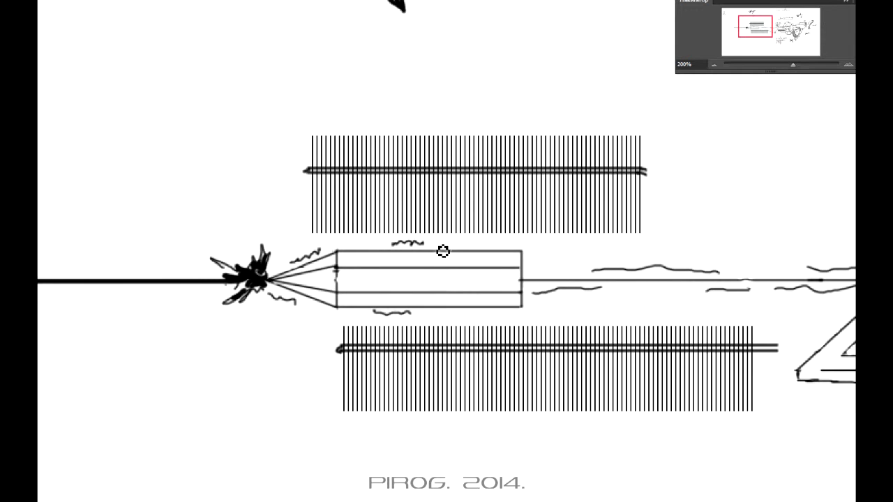
# - Draw looping upper and lower heat pipes from the finned sinks to the laser tube
pyautogui.scroll(1, 815, 379)
pyautogui.rightClick(793, 382)
pyautogui.click(704, 365)
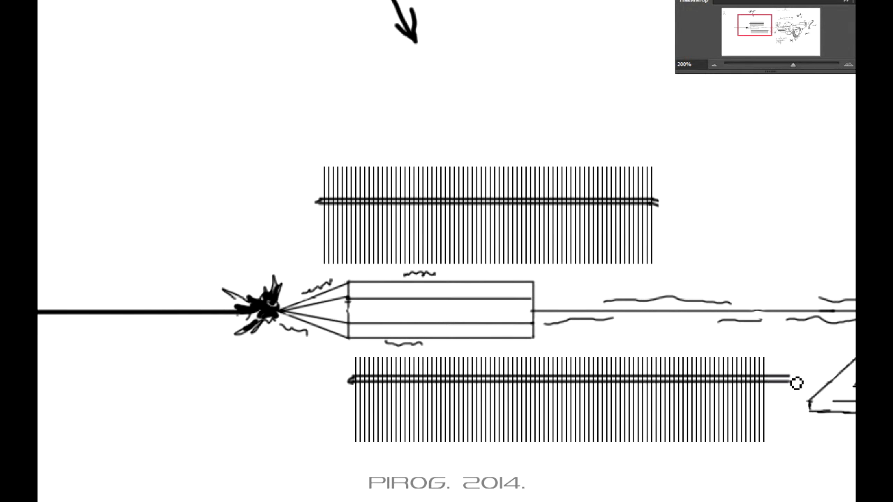
pyautogui.moveTo(791, 381)
pyautogui.mouseDown()
pyautogui.moveTo(794, 362)
pyautogui.moveTo(537, 357)
pyautogui.mouseUp()
pyautogui.hotkey('ctrl', 'z')
pyautogui.moveTo(792, 382)
pyautogui.mouseDown()
pyautogui.moveTo(797, 359)
pyautogui.moveTo(483, 349)
pyautogui.mouseUp()
pyautogui.moveTo(498, 275)
pyautogui.mouseDown()
pyautogui.moveTo(664, 215)
pyautogui.moveTo(672, 261)
pyautogui.mouseUp()
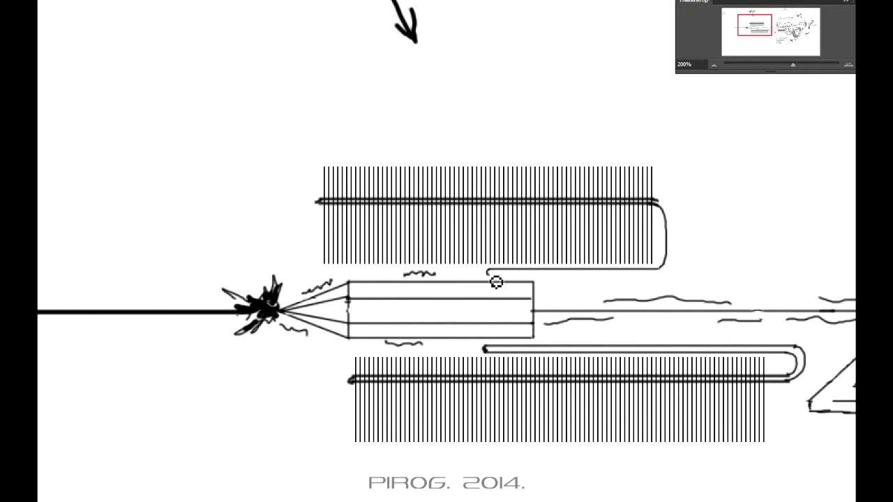
pyautogui.moveTo(496, 282)
pyautogui.mouseDown()
pyautogui.moveTo(663, 272)
pyautogui.moveTo(668, 205)
pyautogui.moveTo(672, 266)
pyautogui.mouseUp()
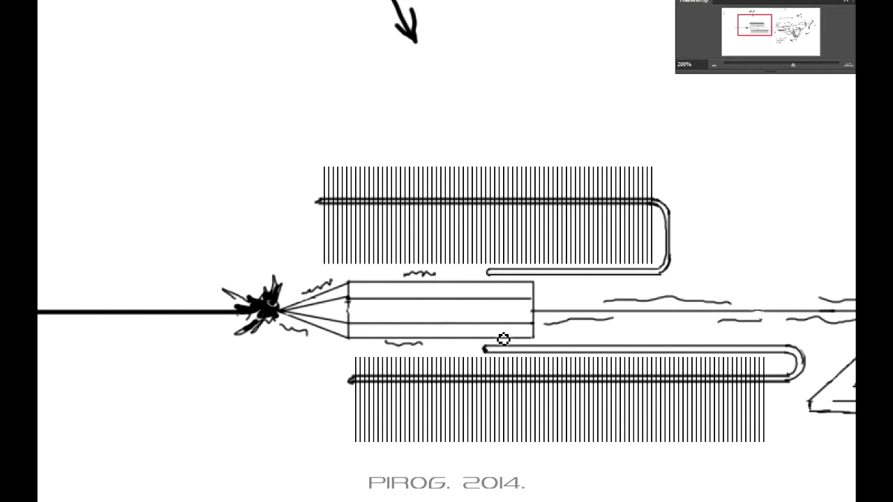
# - Draw a clamp block around the laser tube and erase the lines crossing inside it
pyautogui.hscroll(2, 461, 288)
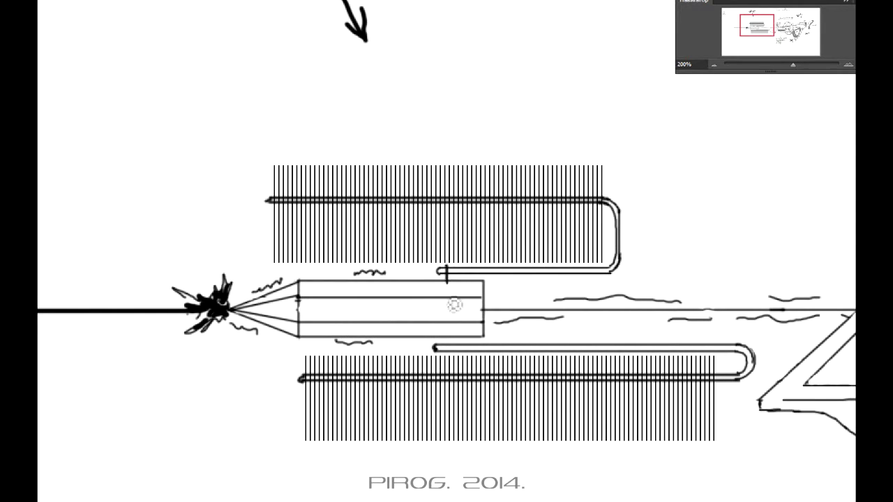
pyautogui.moveTo(447, 265)
pyautogui.mouseDown()
pyautogui.moveTo(450, 349)
pyautogui.moveTo(478, 266)
pyautogui.moveTo(483, 342)
pyautogui.moveTo(457, 348)
pyautogui.mouseUp()
pyautogui.moveTo(461, 283)
pyautogui.mouseDown()
pyautogui.moveTo(459, 349)
pyautogui.moveTo(482, 349)
pyautogui.mouseUp()
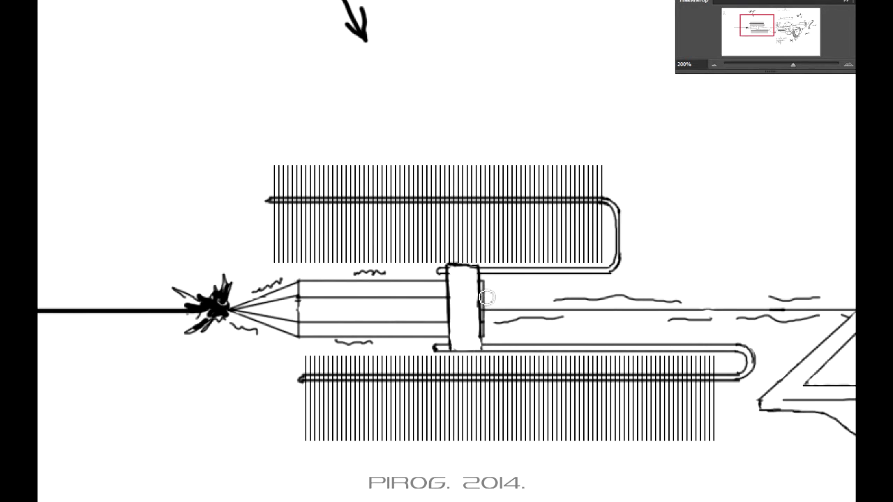
pyautogui.moveTo(486, 298)
pyautogui.mouseDown()
pyautogui.moveTo(280, 373)
pyautogui.moveTo(708, 410)
pyautogui.moveTo(727, 377)
pyautogui.mouseUp()
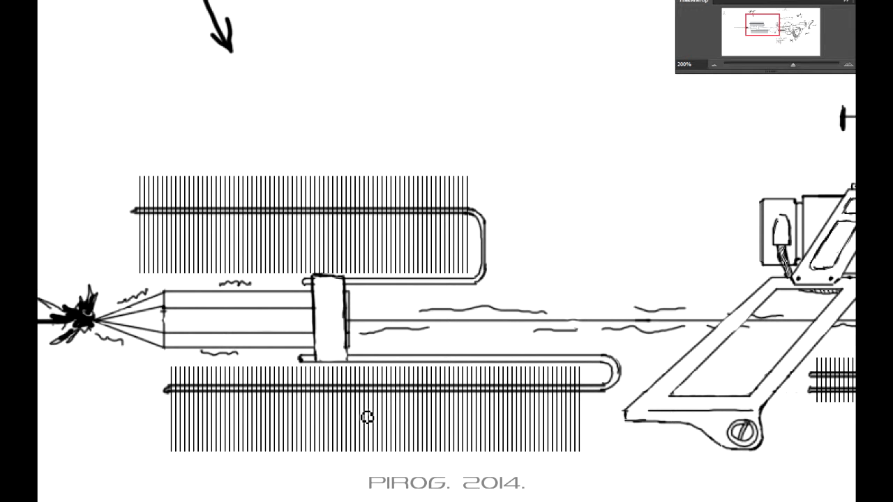
pyautogui.moveTo(702, 381)
pyautogui.mouseDown()
pyautogui.moveTo(760, 383)
pyautogui.moveTo(485, 338)
pyautogui.mouseUp()
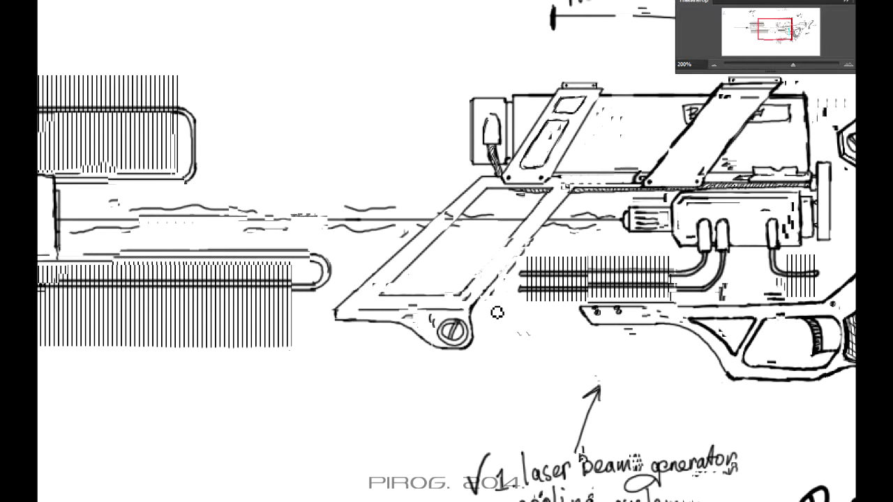
# - Add bracket lines and notes labelling the stable section and the section dropping while recharging
pyautogui.moveTo(666, 373); pyautogui.dragTo(643, 240)
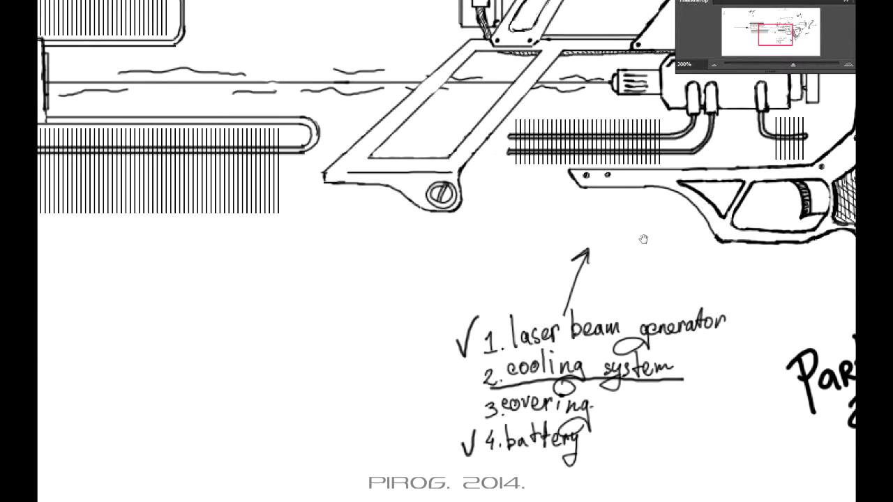
pyautogui.moveTo(455, 272)
pyautogui.mouseDown()
pyautogui.moveTo(496, 261)
pyautogui.moveTo(419, 335)
pyautogui.mouseUp()
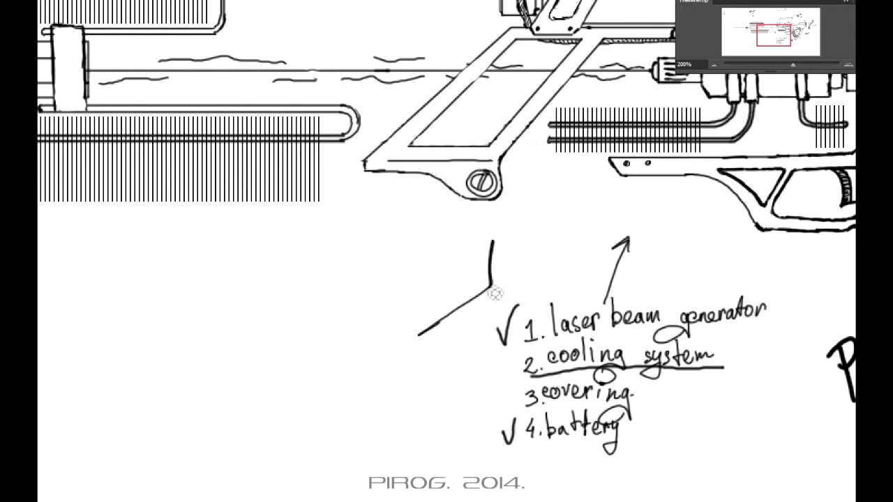
pyautogui.moveTo(497, 241); pyautogui.dragTo(580, 272)
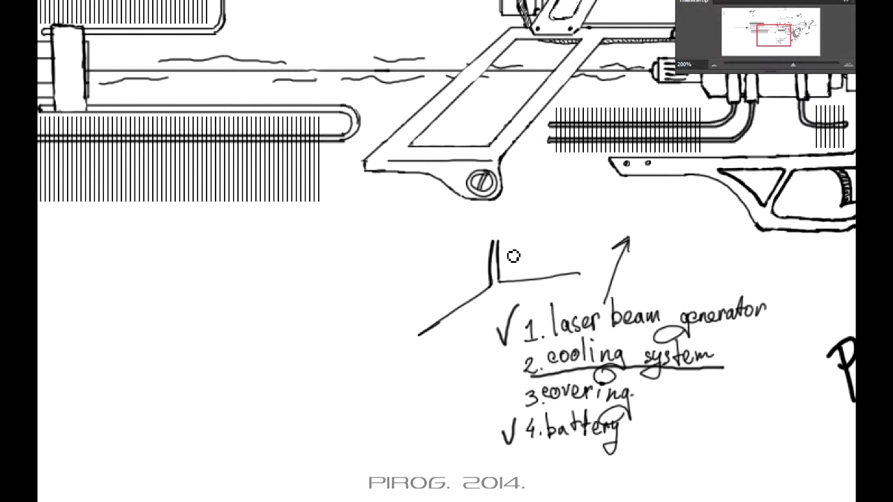
pyautogui.moveTo(518, 244)
pyautogui.mouseDown()
pyautogui.moveTo(523, 260)
pyautogui.moveTo(557, 257)
pyautogui.moveTo(548, 274)
pyautogui.moveTo(588, 259)
pyautogui.mouseUp()
pyautogui.moveTo(546, 258); pyautogui.dragTo(551, 260)
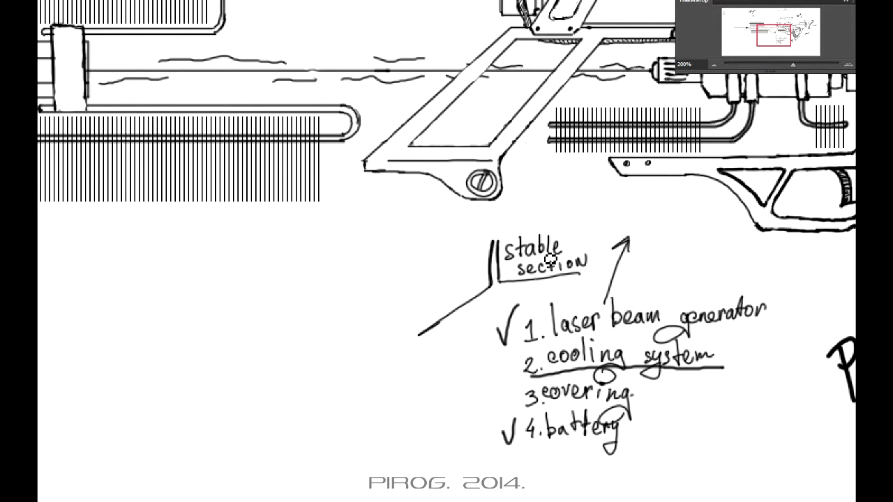
pyautogui.moveTo(417, 300); pyautogui.dragTo(478, 265)
pyautogui.moveTo(382, 335); pyautogui.dragTo(466, 292)
pyautogui.moveTo(404, 360)
pyautogui.mouseDown()
pyautogui.moveTo(439, 342)
pyautogui.moveTo(480, 296)
pyautogui.mouseUp()
pyautogui.moveTo(390, 377)
pyautogui.mouseDown()
pyautogui.moveTo(408, 380)
pyautogui.moveTo(512, 307)
pyautogui.mouseUp()
pyautogui.scroll(3, 505, 311)
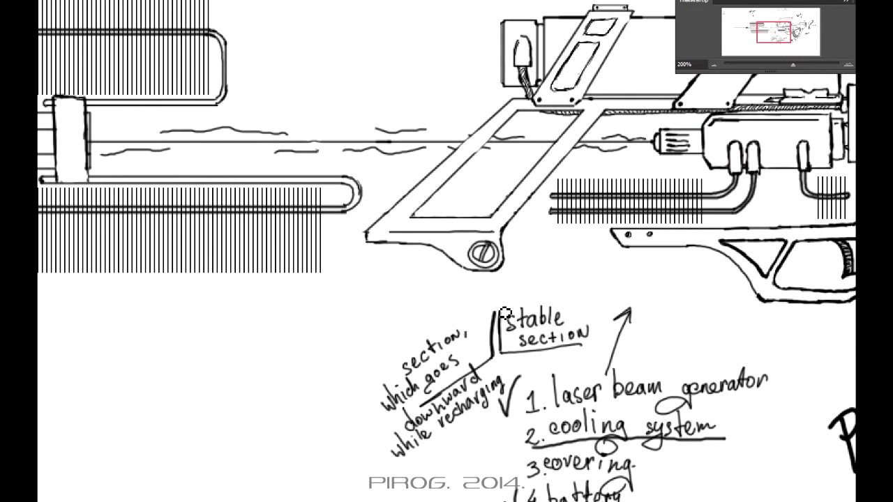
pyautogui.moveTo(567, 299)
pyautogui.mouseDown()
pyautogui.moveTo(498, 301)
pyautogui.moveTo(461, 318)
pyautogui.mouseUp()
pyautogui.moveTo(712, 372); pyautogui.dragTo(604, 341)
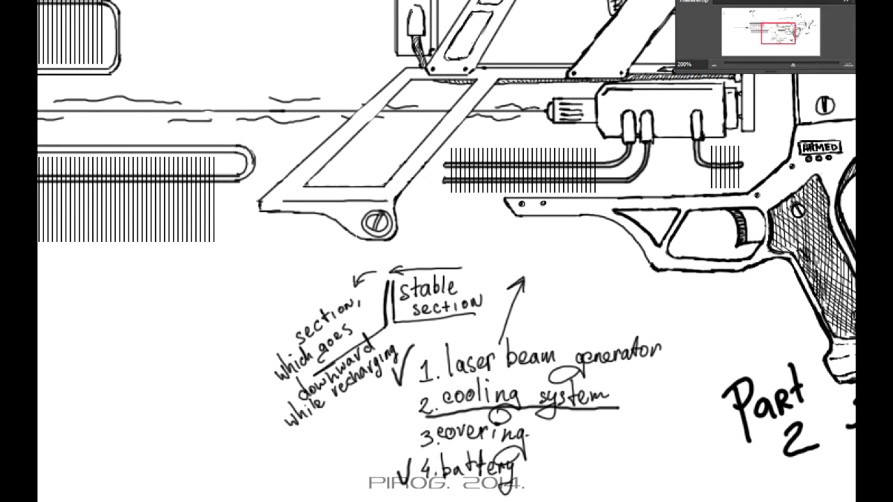
# - Lasso the numbered component list and move it clear of the stable-section notes
pyautogui.moveTo(471, 265)
pyautogui.mouseDown()
pyautogui.moveTo(404, 403)
pyautogui.moveTo(362, 350)
pyautogui.mouseUp()
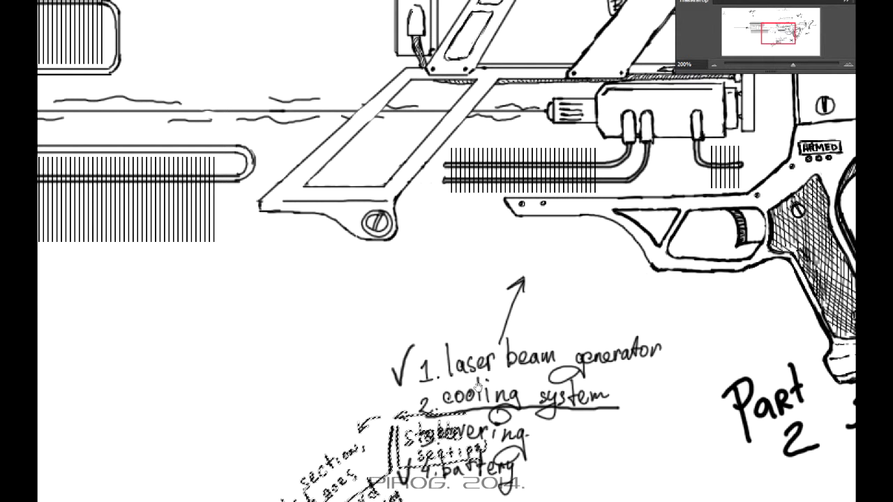
pyautogui.hotkey('ctrl', 'd')
pyautogui.moveTo(585, 331); pyautogui.dragTo(480, 400)
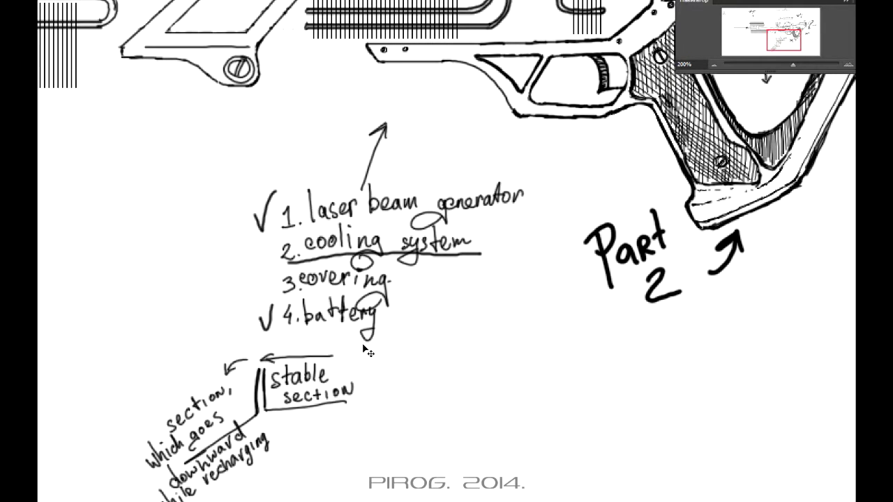
pyautogui.moveTo(318, 326)
pyautogui.mouseDown()
pyautogui.moveTo(468, 116)
pyautogui.moveTo(275, 343)
pyautogui.mouseUp()
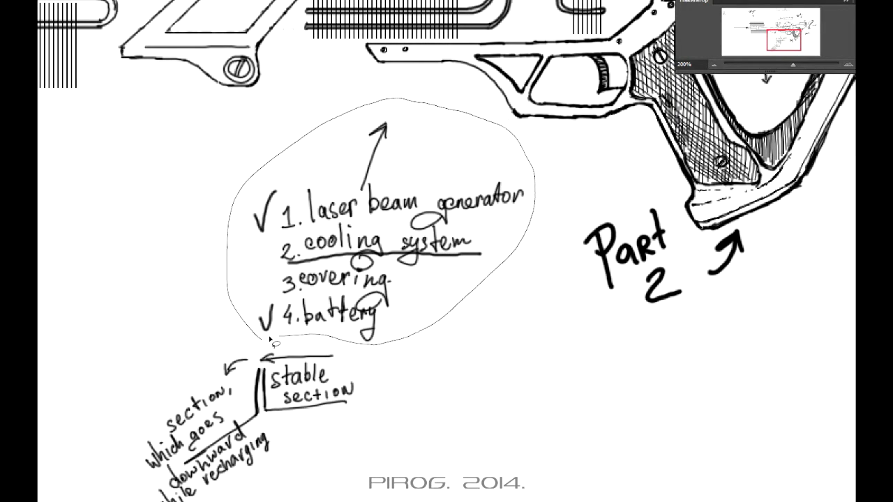
pyautogui.moveTo(314, 293); pyautogui.dragTo(447, 436)
pyautogui.moveTo(368, 113)
pyautogui.mouseDown()
pyautogui.moveTo(583, 382)
pyautogui.moveTo(660, 429)
pyautogui.mouseUp()
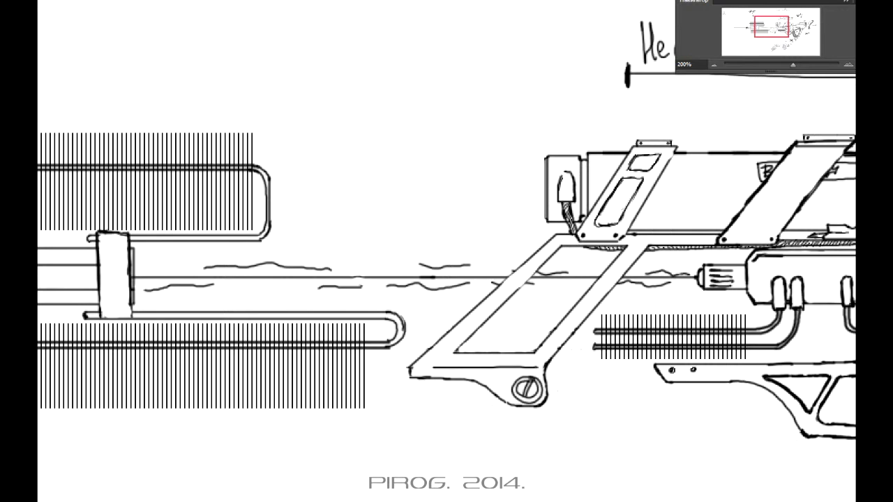
# - With a 2 px hard round brush, redraw the receiver part's outline and erase its old edge
pyautogui.moveTo(688, 312); pyautogui.dragTo(711, 312)
pyautogui.rightClick(620, 379)
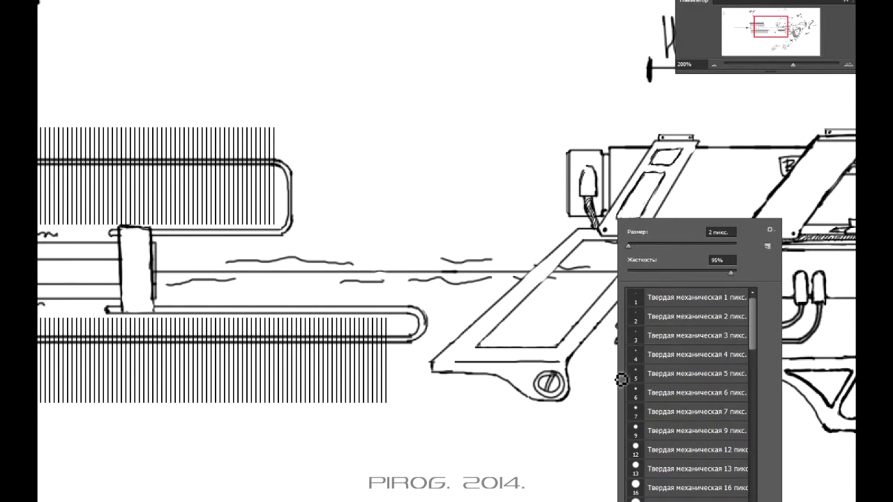
pyautogui.click(552, 450)
pyautogui.moveTo(640, 450); pyautogui.dragTo(343, 424)
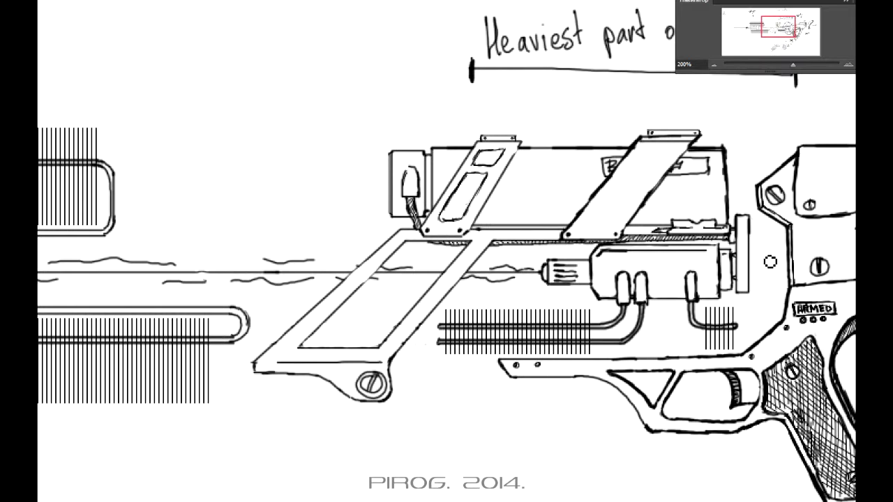
pyautogui.moveTo(735, 169)
pyautogui.mouseDown()
pyautogui.moveTo(774, 170)
pyautogui.moveTo(735, 224)
pyautogui.moveTo(743, 292)
pyautogui.mouseUp()
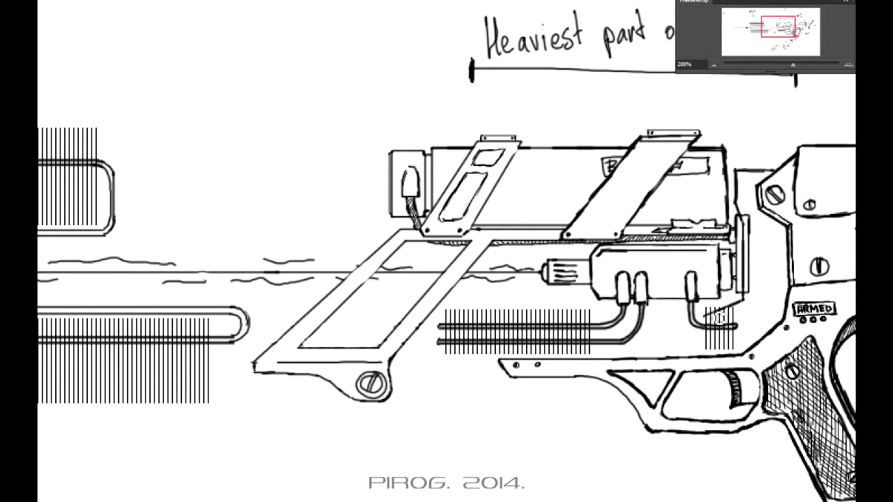
pyautogui.press('e')
pyautogui.moveTo(752, 220); pyautogui.dragTo(756, 278)
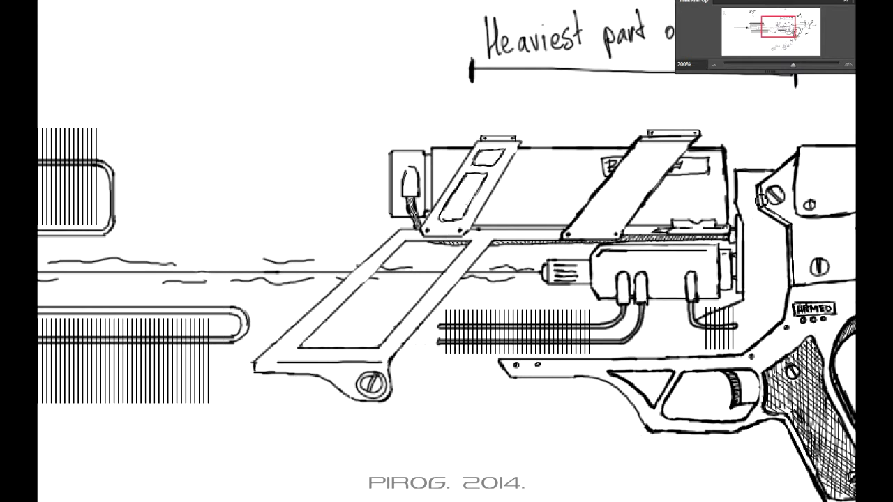
pyautogui.moveTo(789, 224); pyautogui.dragTo(771, 239)
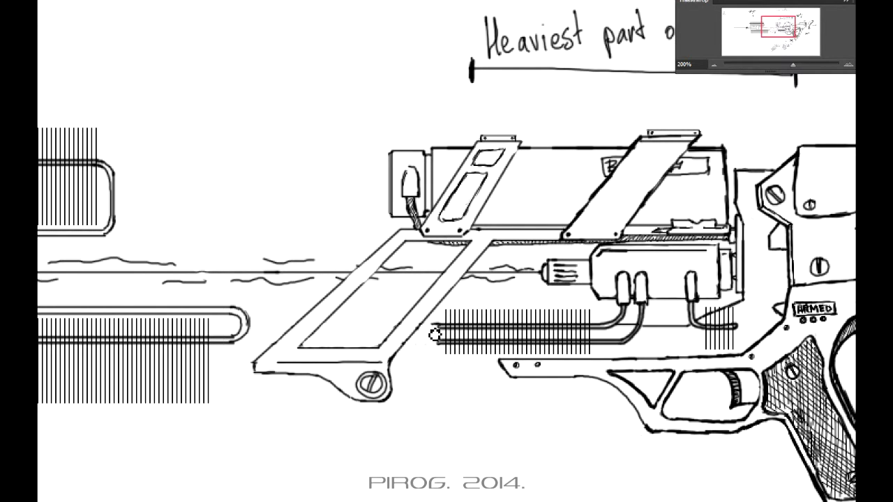
# - Thicken the trapezoid frame's right edge and draw a line under the screw bracket
pyautogui.moveTo(420, 341); pyautogui.dragTo(401, 361)
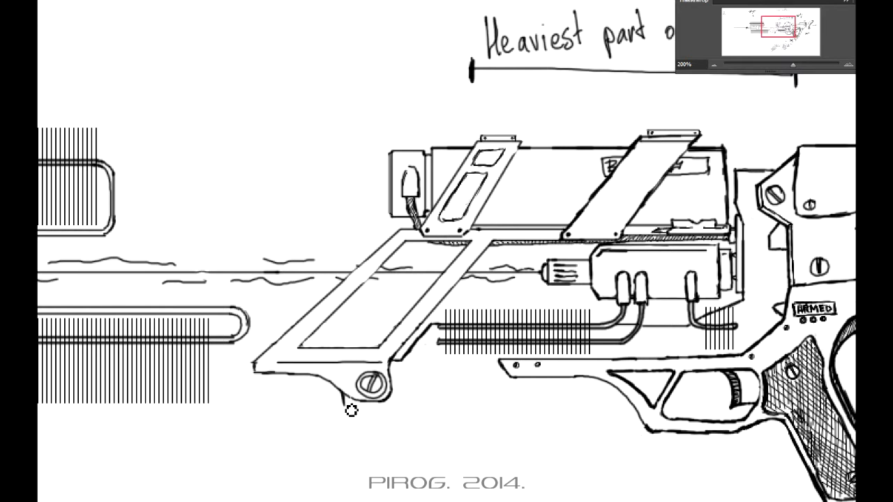
pyautogui.moveTo(349, 405)
pyautogui.mouseDown()
pyautogui.moveTo(399, 404)
pyautogui.moveTo(394, 366)
pyautogui.mouseUp()
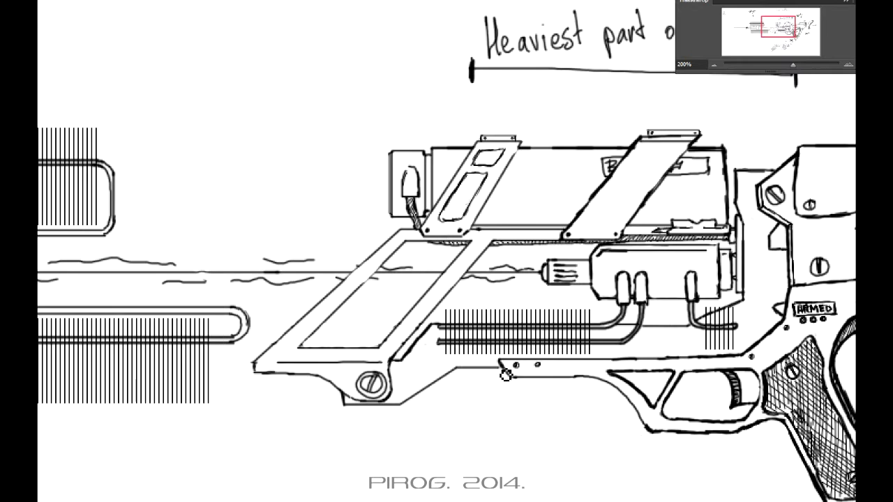
pyautogui.moveTo(517, 411); pyautogui.dragTo(510, 436)
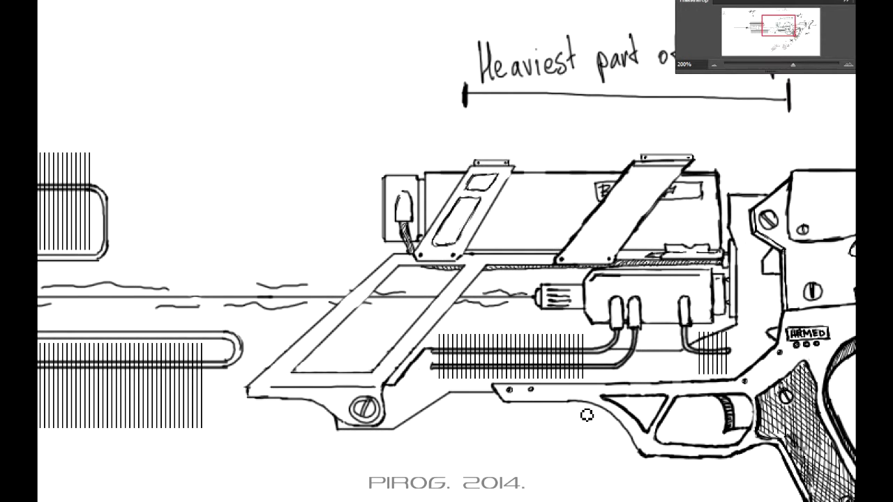
pyautogui.moveTo(588, 412); pyautogui.dragTo(436, 389)
pyautogui.moveTo(604, 255)
pyautogui.mouseDown()
pyautogui.moveTo(623, 121)
pyautogui.moveTo(619, 134)
pyautogui.moveTo(614, 126)
pyautogui.moveTo(807, 16)
pyautogui.mouseUp()
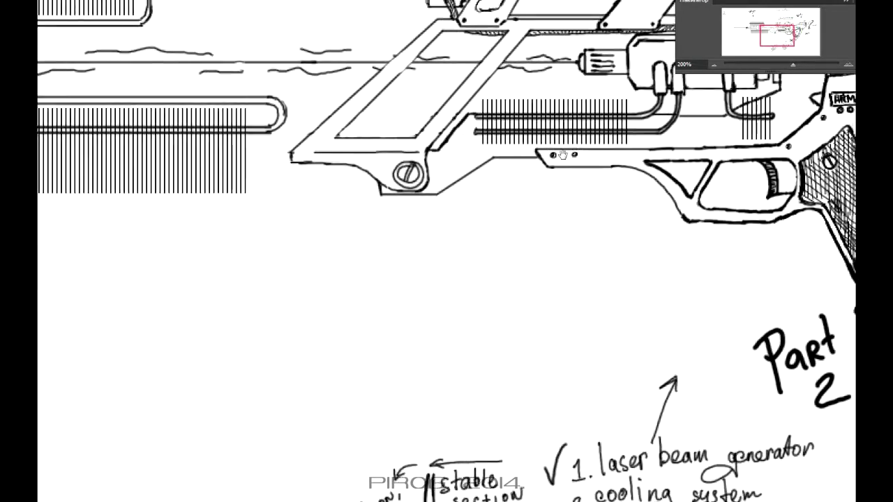
# - Draw the body outline below the screw head, with tall panels on either side
pyautogui.moveTo(468, 310)
pyautogui.mouseDown()
pyautogui.moveTo(405, 358)
pyautogui.moveTo(873, 216)
pyautogui.mouseUp()
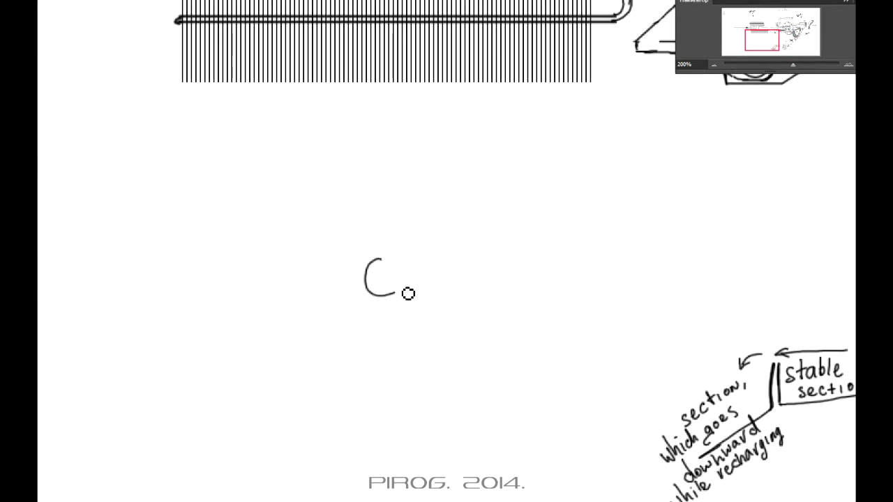
pyautogui.moveTo(779, 103)
pyautogui.mouseDown()
pyautogui.moveTo(375, 370)
pyautogui.moveTo(727, 176)
pyautogui.mouseUp()
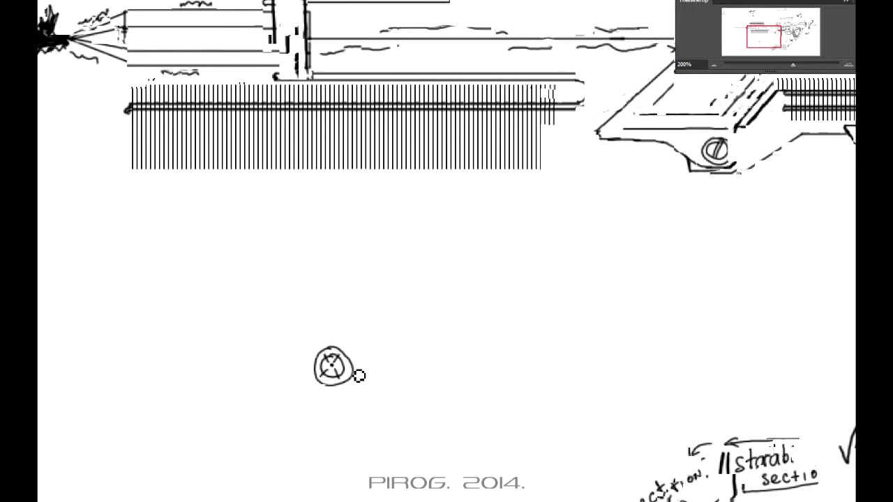
pyautogui.moveTo(375, 375); pyautogui.dragTo(376, 316)
pyautogui.moveTo(360, 325); pyautogui.dragTo(376, 364)
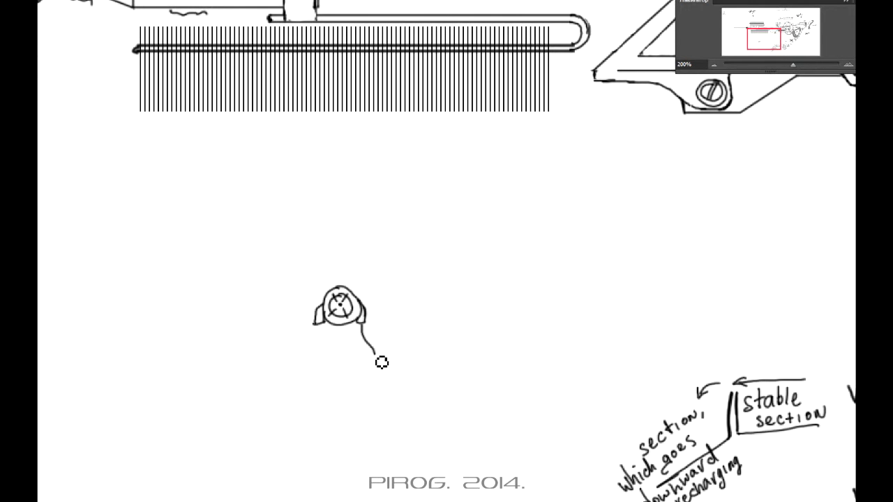
pyautogui.moveTo(318, 327); pyautogui.dragTo(301, 366)
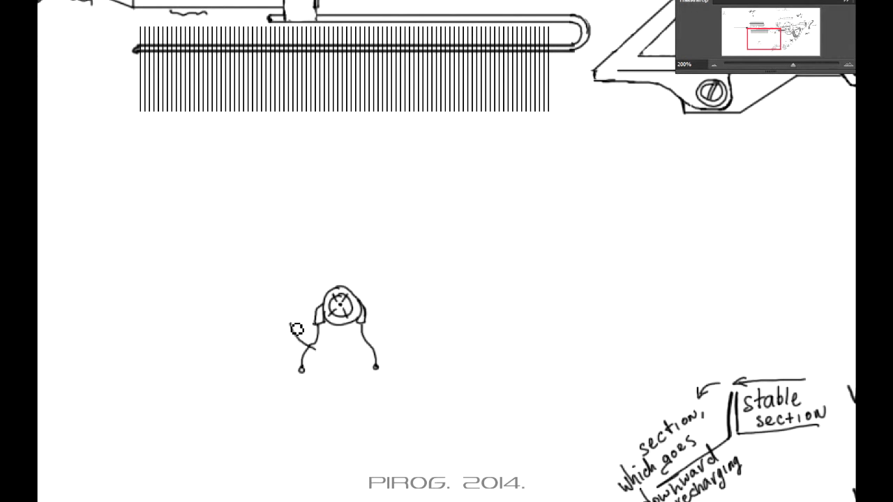
pyautogui.moveTo(292, 323)
pyautogui.mouseDown()
pyautogui.moveTo(289, 407)
pyautogui.moveTo(315, 353)
pyautogui.mouseUp()
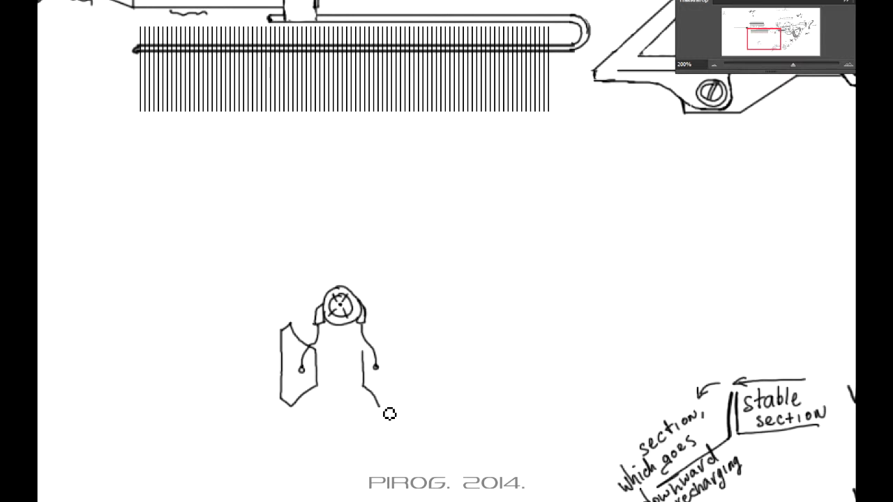
pyautogui.moveTo(402, 410); pyautogui.dragTo(364, 358)
# - Sketch a small rectangle with its top edge and corner strokes
pyautogui.moveTo(434, 374)
pyautogui.mouseDown()
pyautogui.moveTo(389, 437)
pyautogui.moveTo(286, 471)
pyautogui.mouseUp()
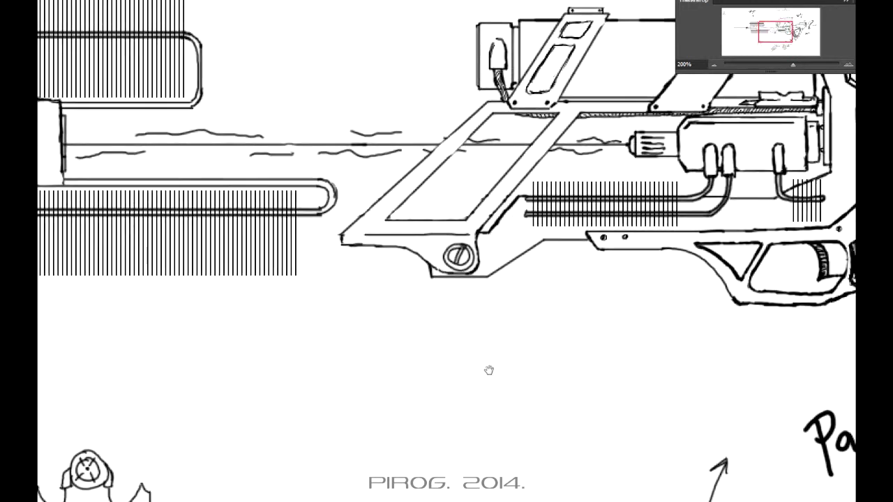
pyautogui.moveTo(614, 316)
pyautogui.mouseDown()
pyautogui.moveTo(329, 414)
pyautogui.moveTo(363, 405)
pyautogui.moveTo(268, 368)
pyautogui.moveTo(313, 356)
pyautogui.moveTo(224, 321)
pyautogui.mouseUp()
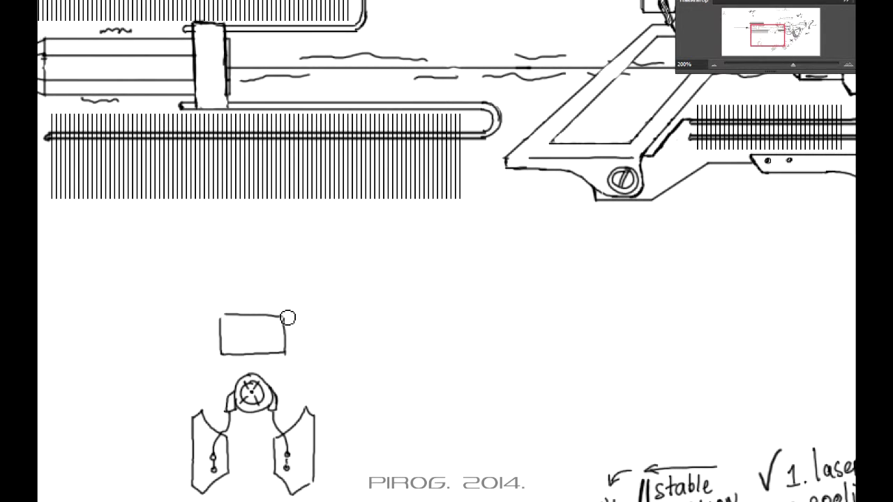
pyautogui.moveTo(287, 317); pyautogui.dragTo(271, 320)
pyautogui.moveTo(384, 327); pyautogui.dragTo(375, 314)
pyautogui.moveTo(216, 296)
pyautogui.mouseDown()
pyautogui.moveTo(275, 297)
pyautogui.moveTo(279, 342)
pyautogui.moveTo(214, 342)
pyautogui.moveTo(280, 277)
pyautogui.moveTo(291, 279)
pyautogui.mouseUp()
pyautogui.moveTo(343, 270); pyautogui.dragTo(344, 278)
# - Add a curved edge and connecting strokes to the panels and a small box inside the top box
pyautogui.moveTo(466, 301)
pyautogui.mouseDown()
pyautogui.moveTo(508, 309)
pyautogui.moveTo(479, 269)
pyautogui.moveTo(418, 285)
pyautogui.mouseUp()
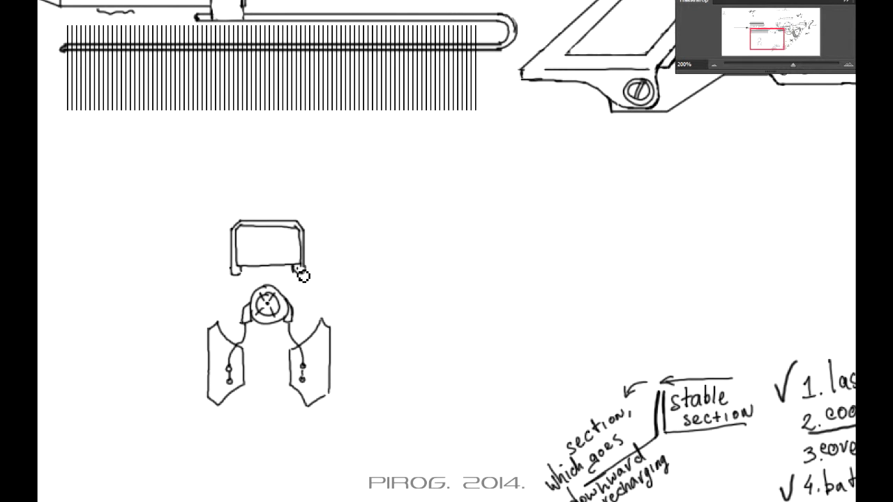
pyautogui.moveTo(307, 278)
pyautogui.mouseDown()
pyautogui.moveTo(338, 364)
pyautogui.moveTo(310, 291)
pyautogui.moveTo(336, 318)
pyautogui.moveTo(342, 373)
pyautogui.mouseUp()
pyautogui.moveTo(241, 308); pyautogui.dragTo(199, 332)
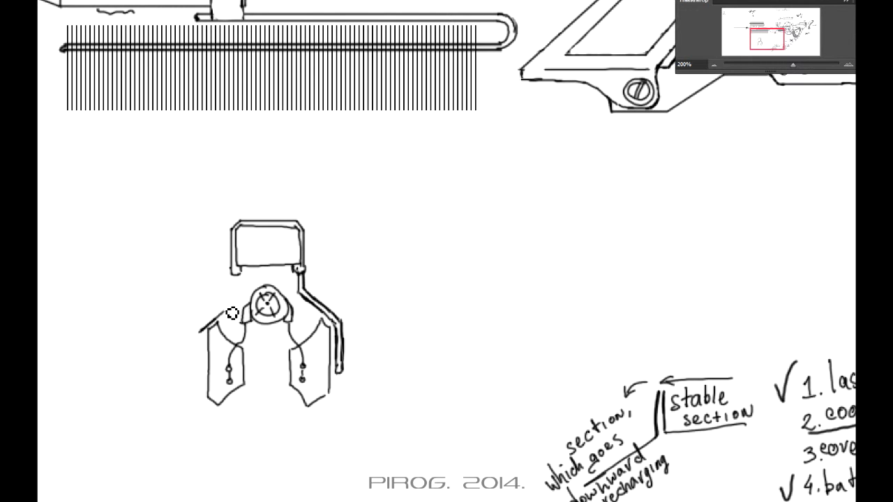
pyautogui.moveTo(234, 273)
pyautogui.mouseDown()
pyautogui.moveTo(239, 296)
pyautogui.moveTo(201, 333)
pyautogui.moveTo(206, 391)
pyautogui.mouseUp()
pyautogui.moveTo(198, 331); pyautogui.dragTo(199, 395)
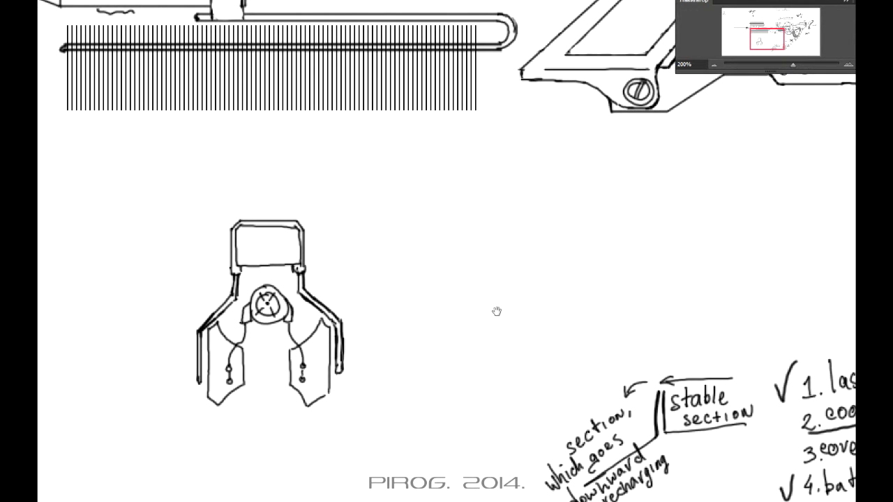
pyautogui.moveTo(573, 310)
pyautogui.mouseDown()
pyautogui.moveTo(562, 307)
pyautogui.moveTo(586, 317)
pyautogui.mouseUp()
pyautogui.moveTo(332, 246)
pyautogui.mouseDown()
pyautogui.moveTo(368, 270)
pyautogui.moveTo(330, 272)
pyautogui.moveTo(376, 298)
pyautogui.moveTo(214, 365)
pyautogui.moveTo(208, 397)
pyautogui.moveTo(250, 432)
pyautogui.mouseUp()
# - Extend the device's outline downward and thicken its right edge
pyautogui.moveTo(238, 388); pyautogui.dragTo(203, 433)
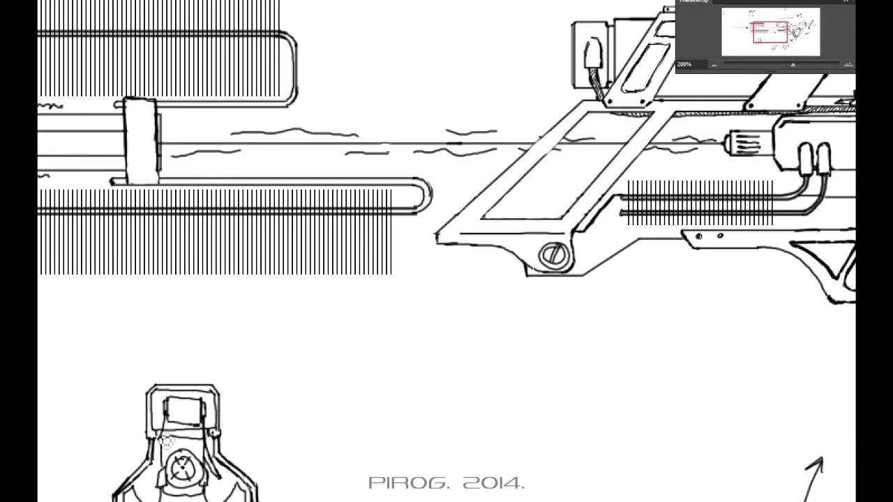
pyautogui.moveTo(493, 337)
pyautogui.mouseDown()
pyautogui.moveTo(482, 228)
pyautogui.moveTo(543, 192)
pyautogui.mouseUp()
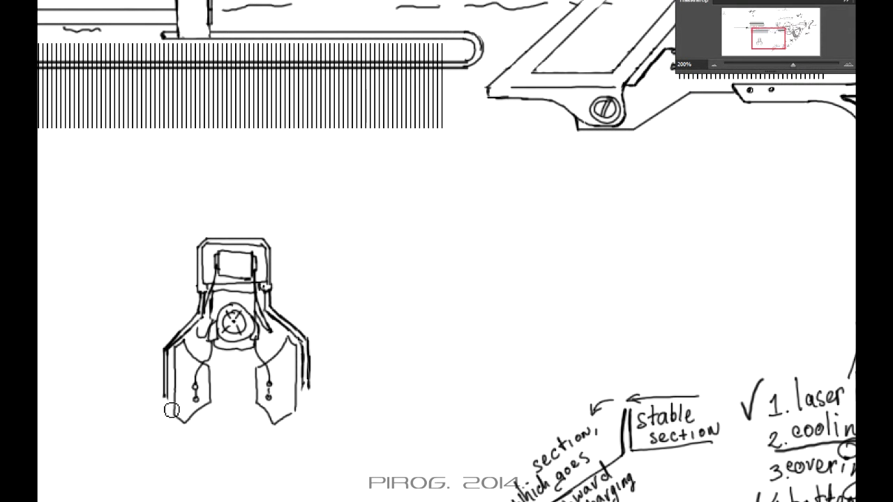
pyautogui.moveTo(167, 390); pyautogui.dragTo(170, 439)
pyautogui.moveTo(303, 380); pyautogui.dragTo(303, 436)
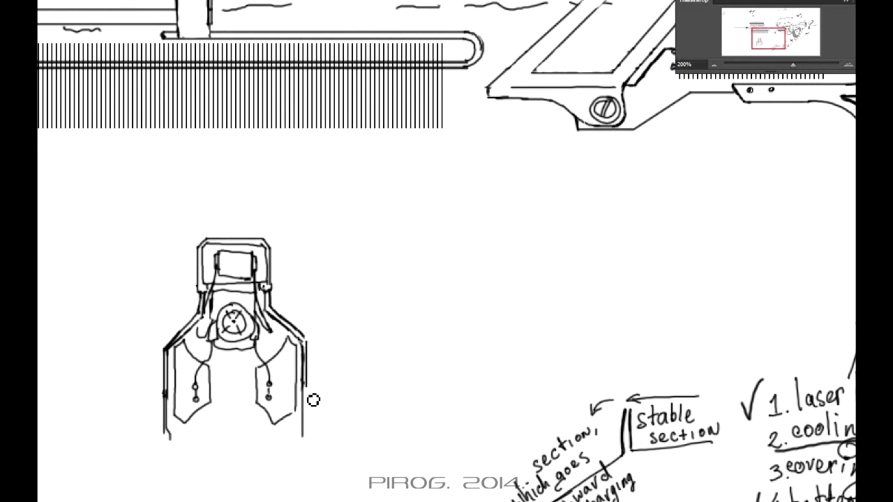
pyautogui.moveTo(307, 386); pyautogui.dragTo(307, 437)
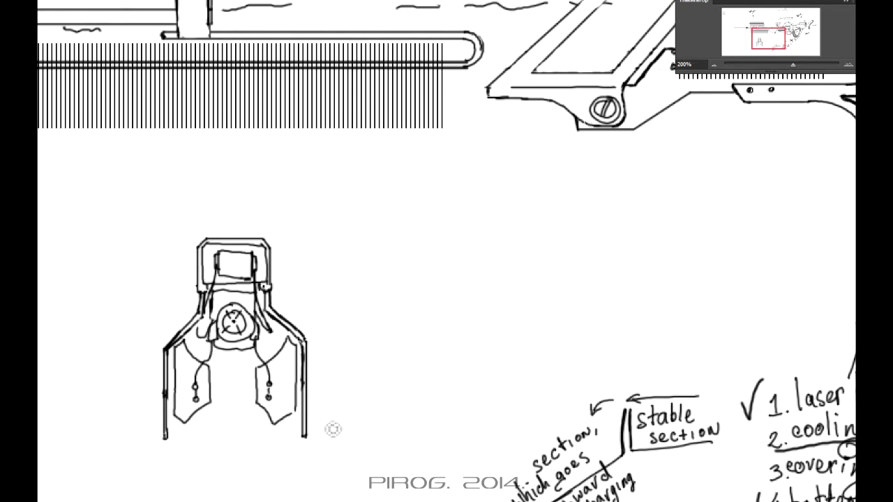
# - Sketch small blocks under the side panels and join the panels' bottom lines to them
pyautogui.moveTo(222, 455); pyautogui.dragTo(229, 469)
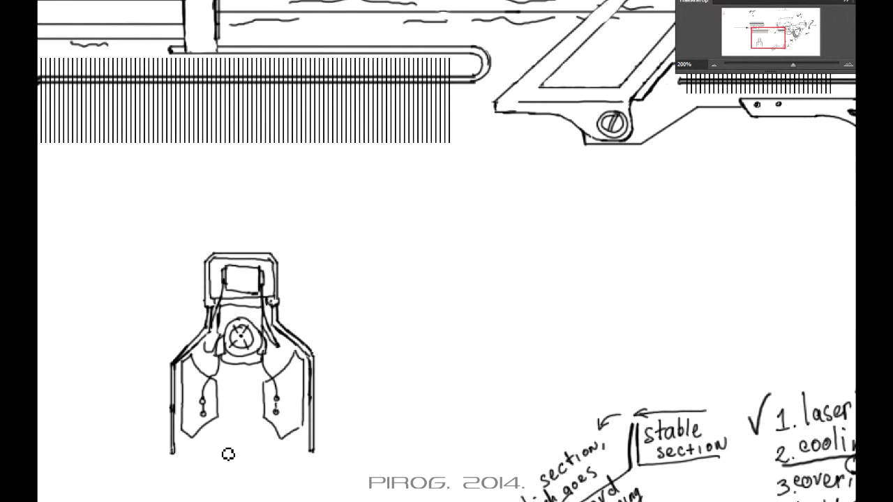
pyautogui.moveTo(188, 444); pyautogui.dragTo(197, 472)
pyautogui.moveTo(267, 444); pyautogui.dragTo(285, 471)
pyautogui.hotkey('ctrl', 'z')
pyautogui.hotkey('ctrl', 'z')
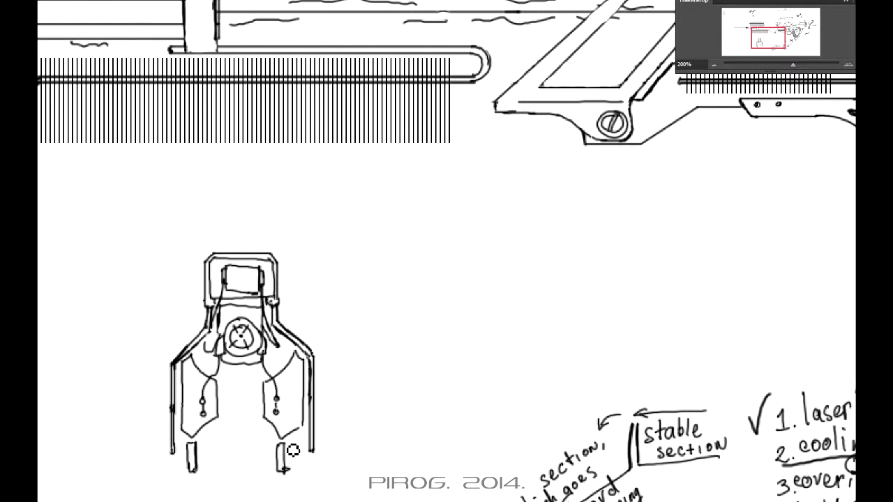
pyautogui.moveTo(186, 444); pyautogui.dragTo(186, 472)
pyautogui.moveTo(288, 447)
pyautogui.mouseDown()
pyautogui.moveTo(307, 460)
pyautogui.moveTo(312, 431)
pyautogui.mouseUp()
pyautogui.moveTo(172, 453)
pyautogui.mouseDown()
pyautogui.moveTo(171, 431)
pyautogui.moveTo(187, 443)
pyautogui.mouseUp()
pyautogui.moveTo(311, 429); pyautogui.dragTo(296, 448)
pyautogui.moveTo(295, 447); pyautogui.dragTo(301, 472)
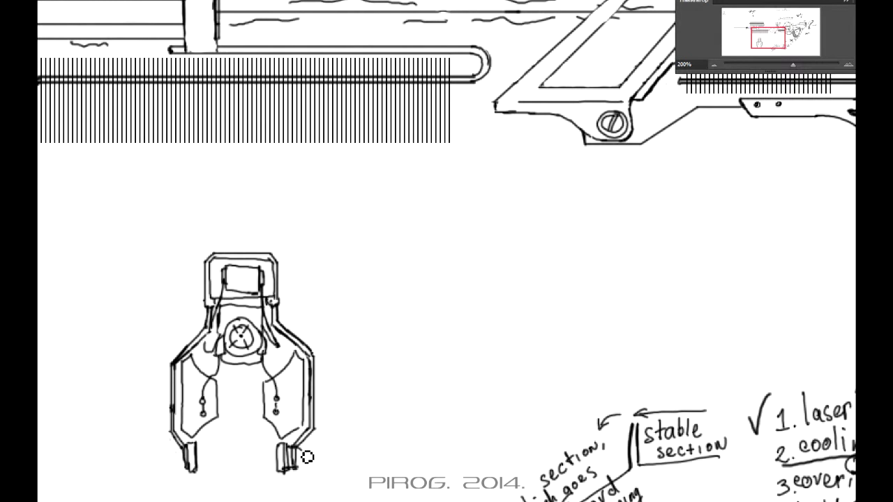
# - Link the two bottom blocks with a bar and round its bottom corners
pyautogui.scroll(-2, 393, 303)
pyautogui.moveTo(393, 303)
pyautogui.mouseDown()
pyautogui.moveTo(343, 440)
pyautogui.moveTo(433, 328)
pyautogui.mouseUp()
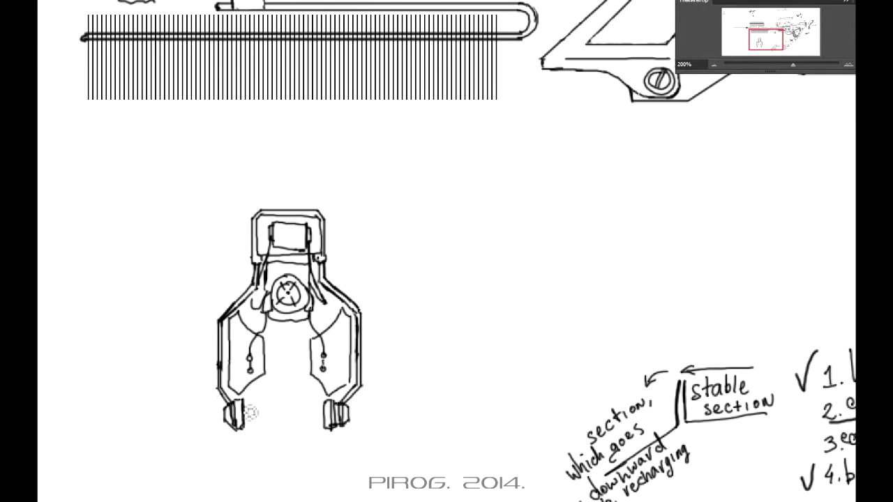
pyautogui.moveTo(245, 407); pyautogui.dragTo(322, 406)
pyautogui.moveTo(248, 423); pyautogui.dragTo(328, 423)
pyautogui.moveTo(365, 418); pyautogui.dragTo(341, 446)
pyautogui.moveTo(289, 419); pyautogui.dragTo(307, 437)
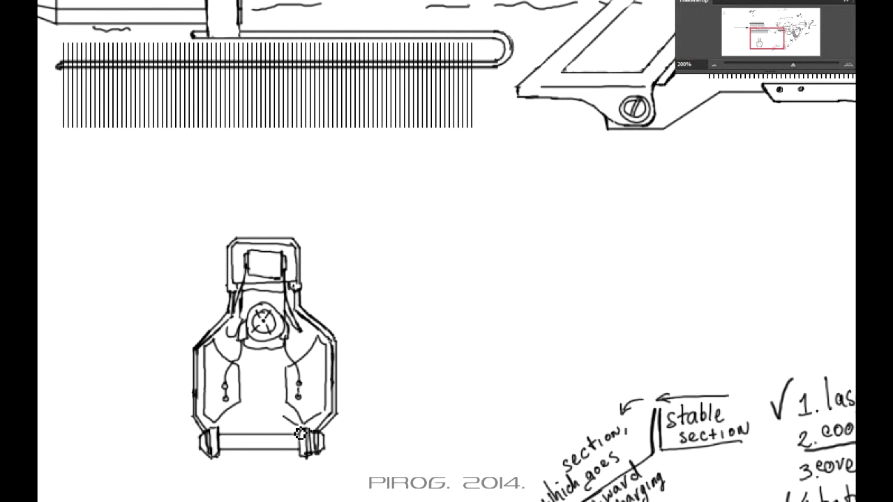
pyautogui.moveTo(236, 416); pyautogui.dragTo(220, 433)
# - Draw a central vertical channel with a small box above the bottom bar
pyautogui.moveTo(280, 417)
pyautogui.mouseDown()
pyautogui.moveTo(291, 428)
pyautogui.moveTo(254, 374)
pyautogui.mouseUp()
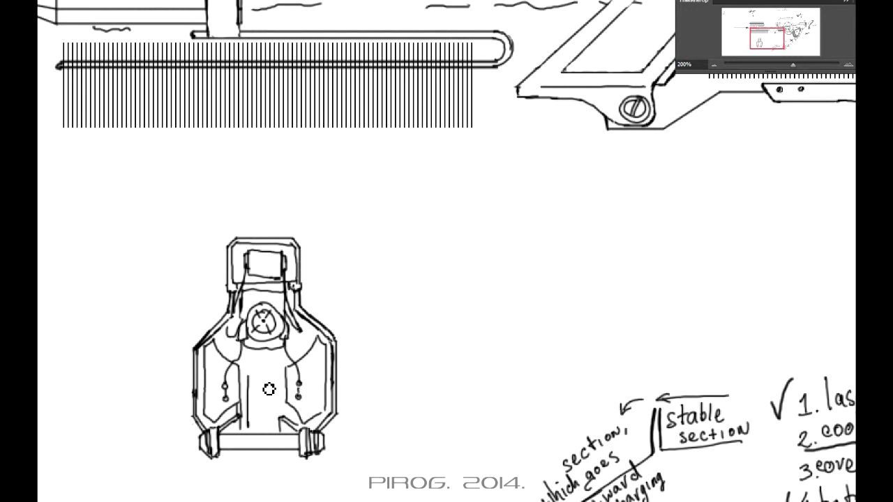
pyautogui.moveTo(271, 429)
pyautogui.mouseDown()
pyautogui.moveTo(255, 409)
pyautogui.moveTo(266, 356)
pyautogui.moveTo(266, 364)
pyautogui.mouseUp()
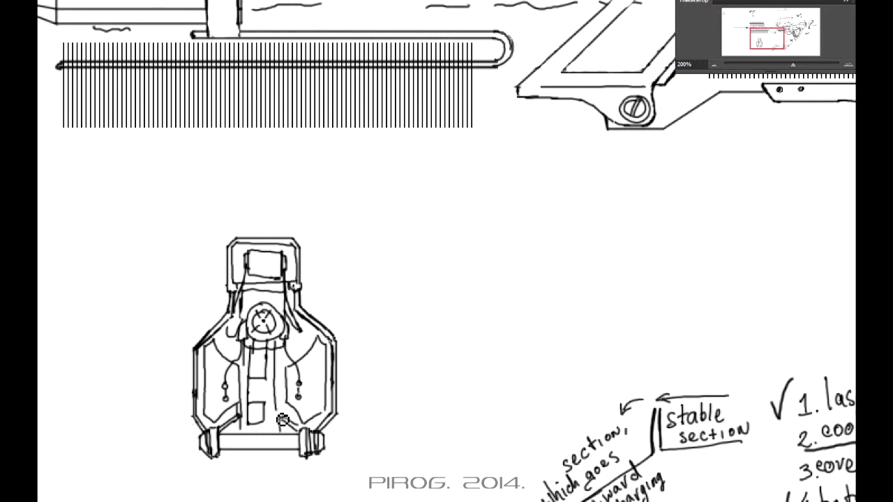
pyautogui.moveTo(323, 338); pyautogui.dragTo(332, 242)
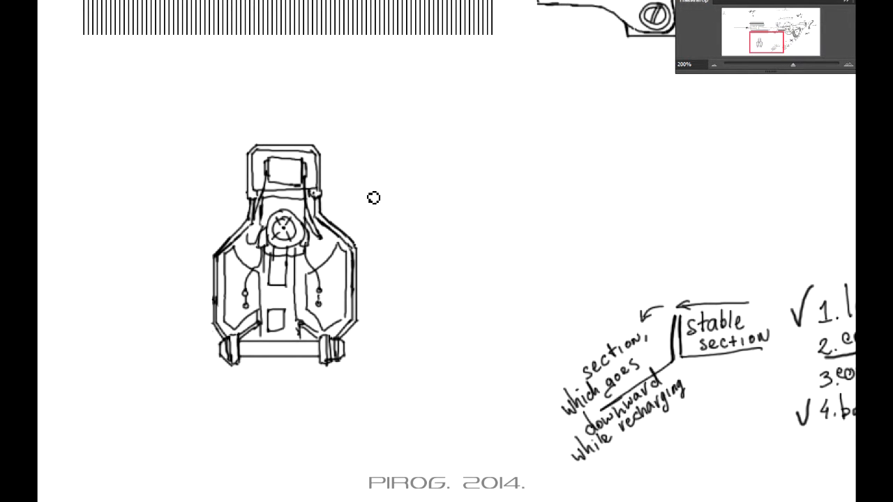
pyautogui.moveTo(373, 198); pyautogui.dragTo(405, 358)
# - Write the BATTERY label by the top box and METAL with an arrow to the sketch
pyautogui.moveTo(383, 276)
pyautogui.mouseDown()
pyautogui.moveTo(427, 278)
pyautogui.moveTo(459, 295)
pyautogui.moveTo(352, 291)
pyautogui.mouseUp()
pyautogui.moveTo(220, 258)
pyautogui.mouseDown()
pyautogui.moveTo(231, 276)
pyautogui.moveTo(246, 265)
pyautogui.mouseUp()
pyautogui.moveTo(243, 250); pyautogui.dragTo(257, 258)
pyautogui.moveTo(255, 258); pyautogui.dragTo(272, 237)
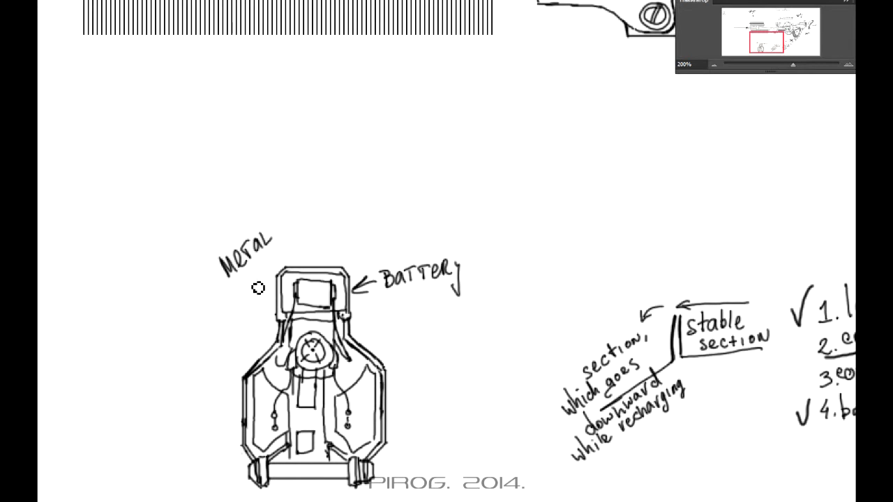
pyautogui.moveTo(252, 274); pyautogui.dragTo(268, 317)
pyautogui.moveTo(265, 297); pyautogui.dragTo(271, 296)
# - Add arrowed Beam Generator and Cooling Radiators labels beside the sketch
pyautogui.moveTo(392, 322)
pyautogui.mouseDown()
pyautogui.moveTo(440, 328)
pyautogui.moveTo(457, 353)
pyautogui.moveTo(506, 325)
pyautogui.mouseUp()
pyautogui.moveTo(394, 339); pyautogui.dragTo(361, 344)
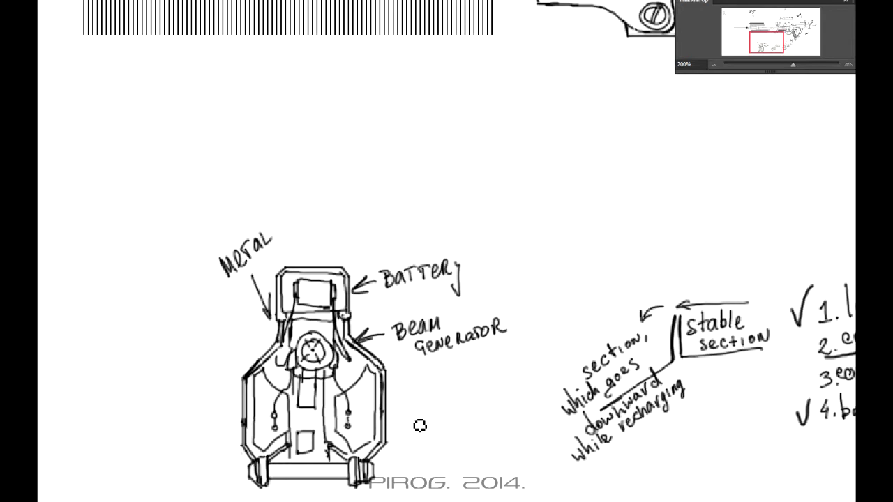
pyautogui.moveTo(418, 403); pyautogui.dragTo(475, 424)
pyautogui.moveTo(413, 422); pyautogui.dragTo(507, 455)
pyautogui.moveTo(441, 456)
pyautogui.mouseDown()
pyautogui.moveTo(368, 419)
pyautogui.moveTo(381, 416)
pyautogui.mouseUp()
pyautogui.scroll(-2, 419, 349)
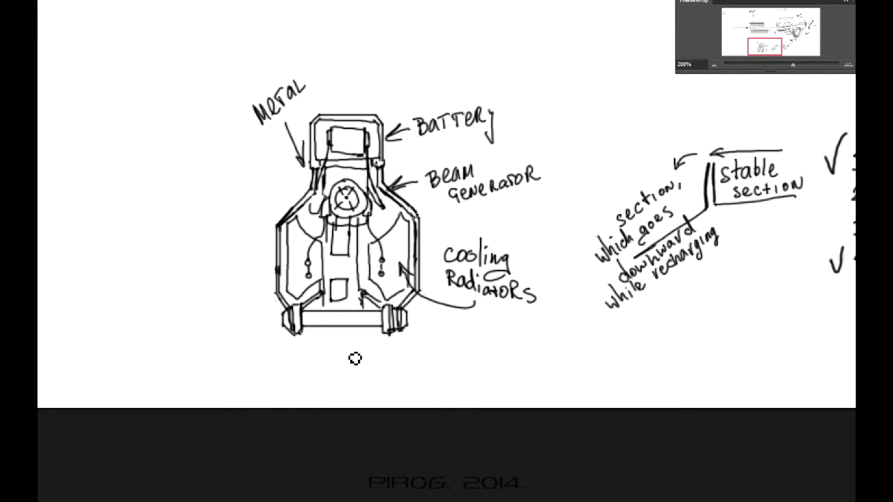
# - Label the sketch's base 'main screw' with an arrow, and point an arrow at the round bolt
pyautogui.moveTo(217, 339); pyautogui.dragTo(273, 323)
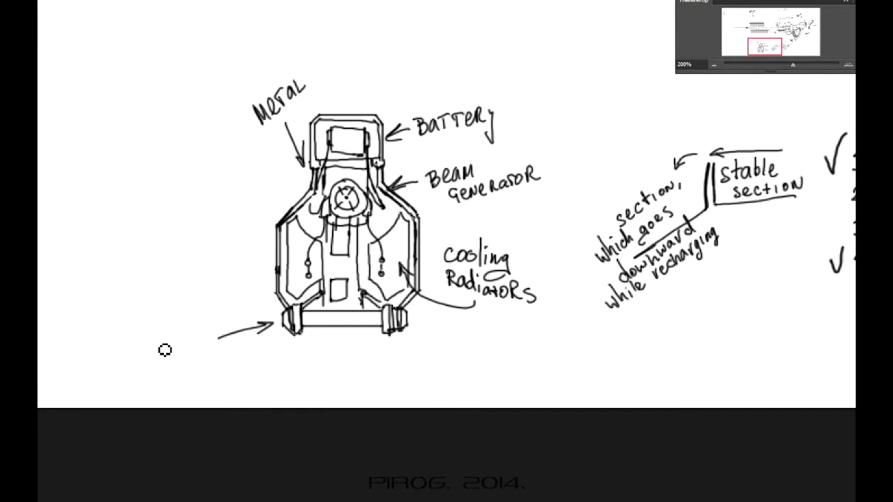
pyautogui.moveTo(129, 357); pyautogui.dragTo(179, 336)
pyautogui.moveTo(115, 367); pyautogui.dragTo(119, 376)
pyautogui.moveTo(184, 320); pyautogui.dragTo(187, 325)
pyautogui.moveTo(133, 371)
pyautogui.mouseDown()
pyautogui.moveTo(138, 388)
pyautogui.moveTo(164, 383)
pyautogui.mouseUp()
pyautogui.moveTo(166, 371); pyautogui.dragTo(188, 370)
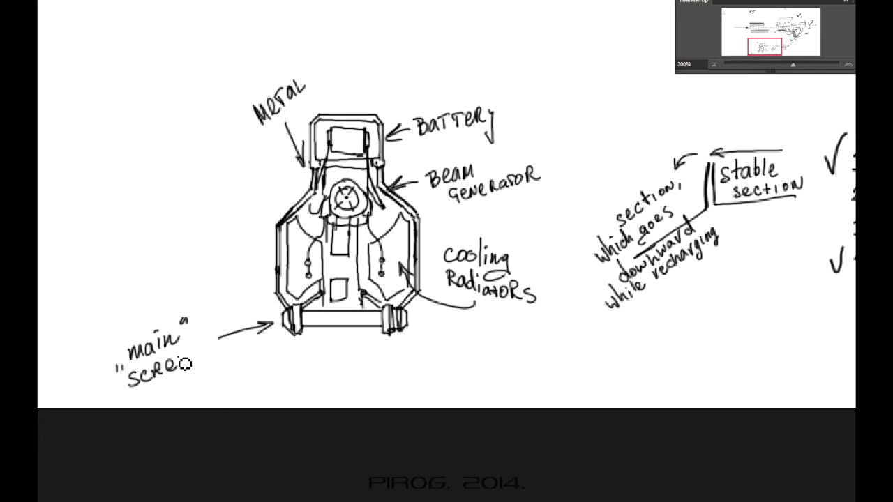
pyautogui.moveTo(334, 262); pyautogui.dragTo(333, 233)
pyautogui.moveTo(317, 277)
pyautogui.mouseDown()
pyautogui.moveTo(334, 273)
pyautogui.moveTo(339, 286)
pyautogui.mouseUp()
# - Write THIS under the bolt's arrow, then erase the note and its arrow
pyautogui.moveTo(343, 268); pyautogui.dragTo(345, 284)
pyautogui.moveTo(337, 278); pyautogui.dragTo(344, 276)
pyautogui.moveTo(347, 269); pyautogui.dragTo(348, 282)
pyautogui.moveTo(358, 266); pyautogui.dragTo(351, 280)
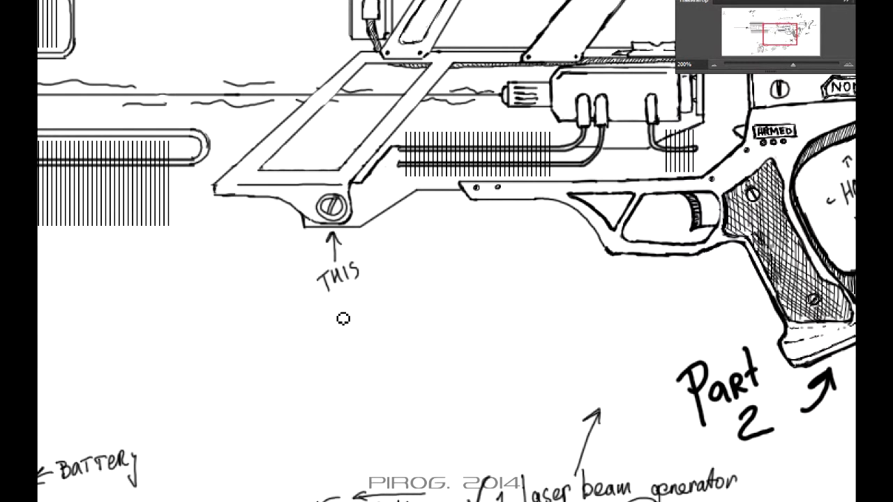
pyautogui.rightClick(484, 249)
pyautogui.moveTo(328, 233)
pyautogui.mouseDown()
pyautogui.moveTo(335, 282)
pyautogui.moveTo(370, 277)
pyautogui.mouseUp()
# - Draw freehand lower-frame lines beneath the barrel, then undo them
pyautogui.moveTo(463, 412); pyautogui.dragTo(601, 188)
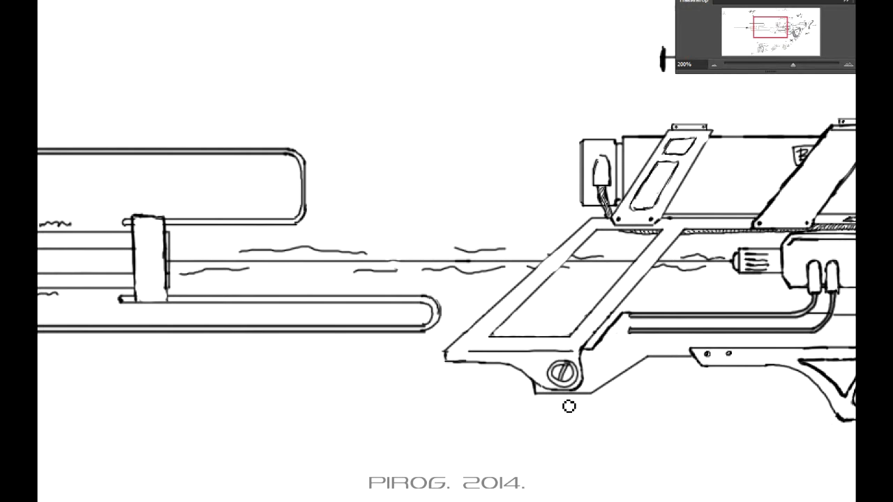
pyautogui.moveTo(538, 401)
pyautogui.mouseDown()
pyautogui.moveTo(393, 414)
pyautogui.moveTo(187, 392)
pyautogui.mouseUp()
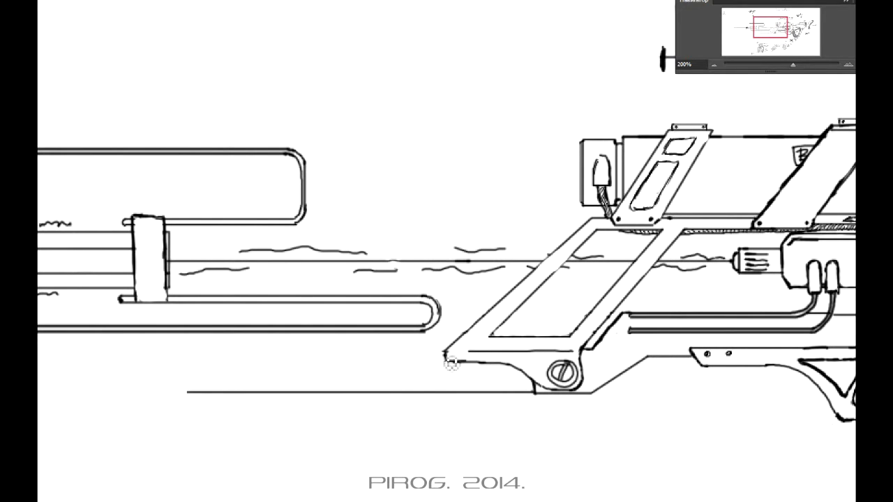
pyautogui.moveTo(446, 355); pyautogui.dragTo(184, 355)
pyautogui.moveTo(166, 302); pyautogui.dragTo(240, 356)
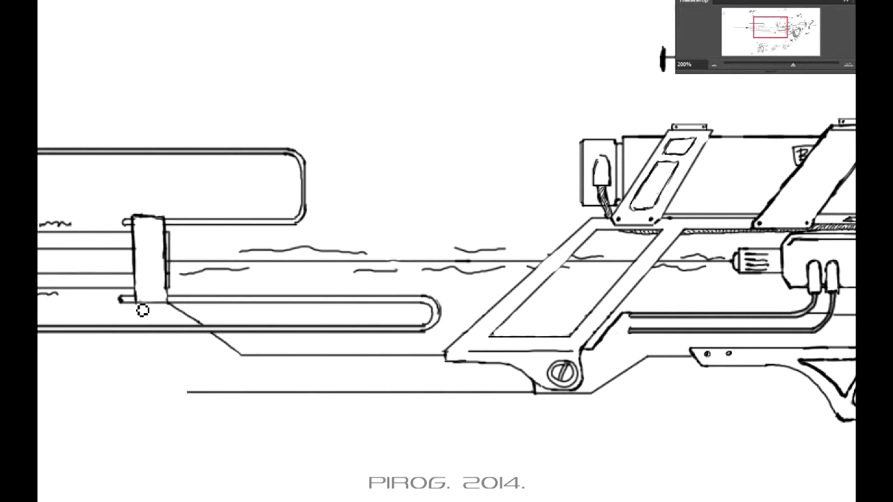
pyautogui.moveTo(507, 328)
pyautogui.mouseDown()
pyautogui.moveTo(574, 364)
pyautogui.moveTo(719, 358)
pyautogui.mouseUp()
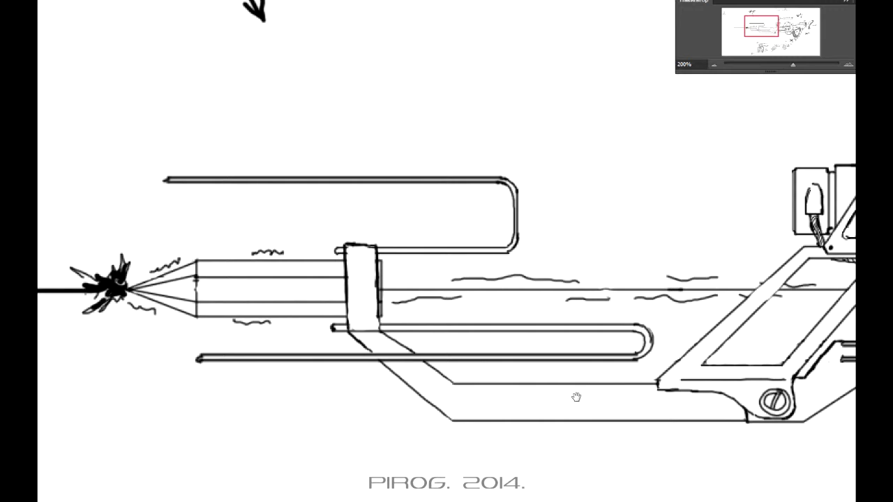
pyautogui.moveTo(578, 401); pyautogui.dragTo(502, 416)
pyautogui.moveTo(516, 233)
pyautogui.mouseDown()
pyautogui.moveTo(537, 181)
pyautogui.moveTo(576, 220)
pyautogui.mouseUp()
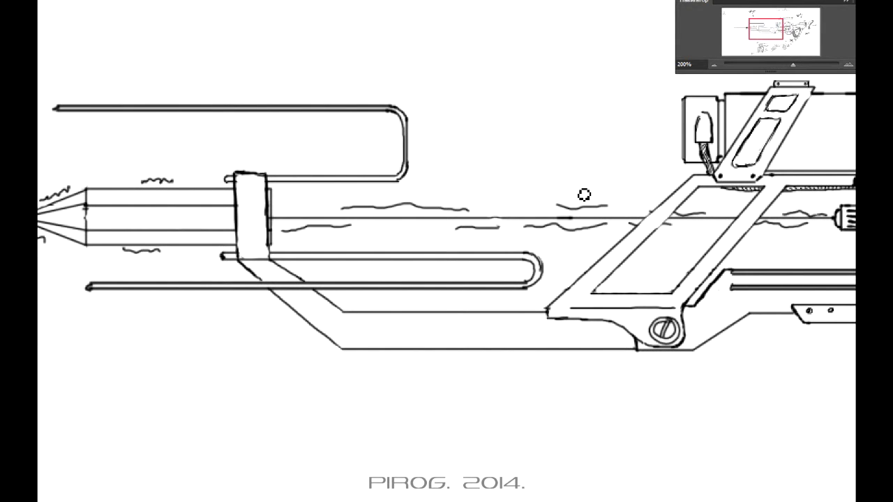
pyautogui.hotkey('ctrl', 'alt', 'z')
pyautogui.hotkey('ctrl', 'alt', 'z')
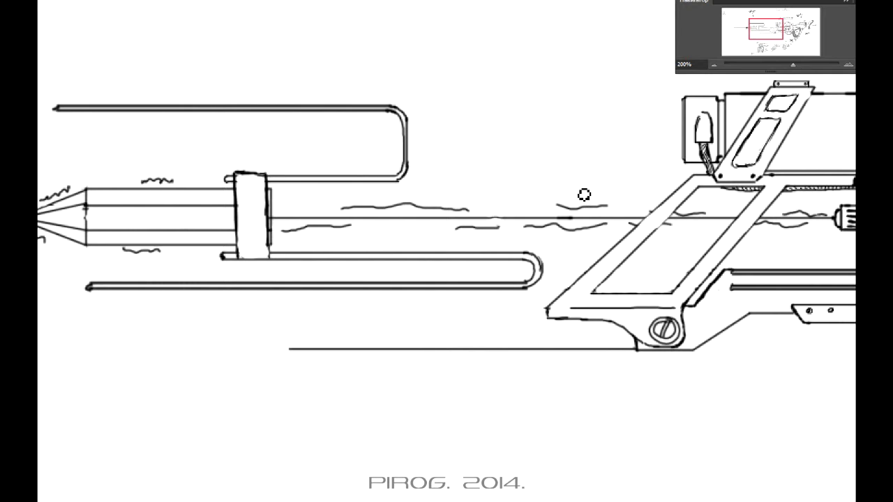
# - Draw straight lower-frame construction lines with a vertical drop from the clamp, trimming an extra stub
pyautogui.keyDown('shift'); pyautogui.click(234, 348); pyautogui.keyUp('shift')
pyautogui.click(554, 315)
pyautogui.keyDown('shift'); pyautogui.click(241, 315); pyautogui.keyUp('shift')
pyautogui.click(242, 259)
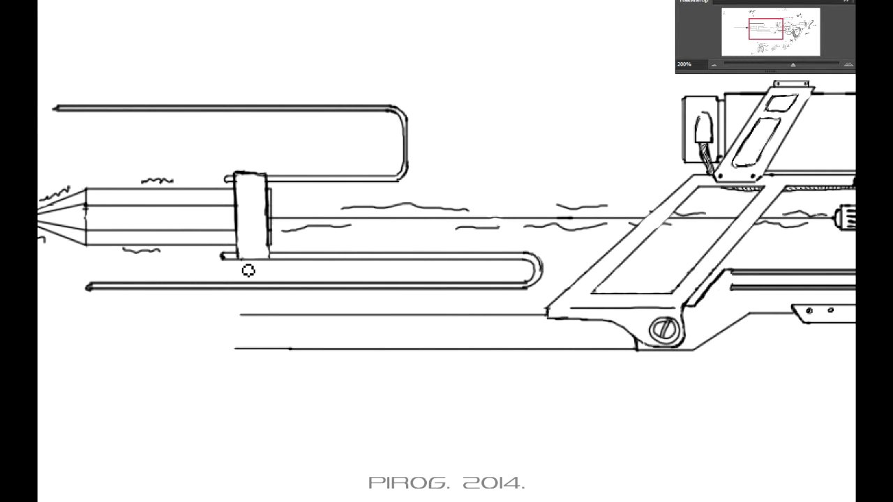
pyautogui.keyDown('shift'); pyautogui.click(241, 361); pyautogui.keyUp('shift')
pyautogui.click(264, 260)
pyautogui.keyDown('shift'); pyautogui.click(264, 369); pyautogui.keyUp('shift')
pyautogui.press('e')
pyautogui.moveTo(244, 315); pyautogui.dragTo(268, 345)
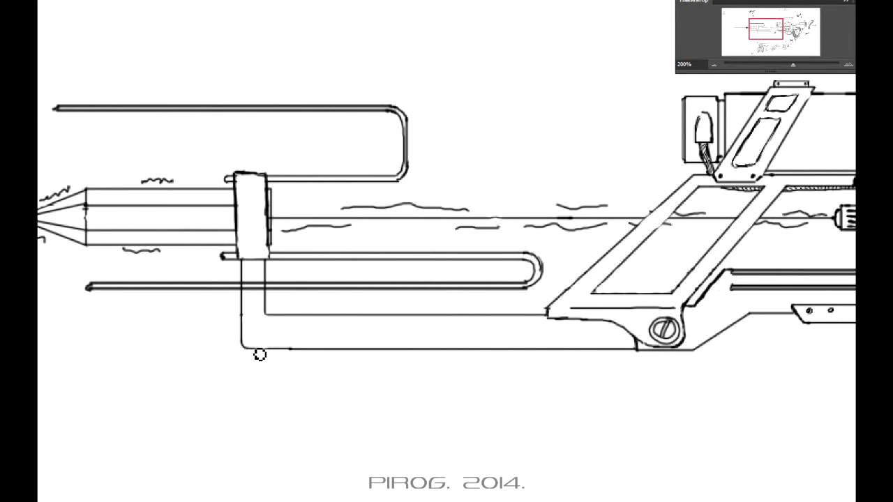
pyautogui.moveTo(259, 355); pyautogui.dragTo(371, 359)
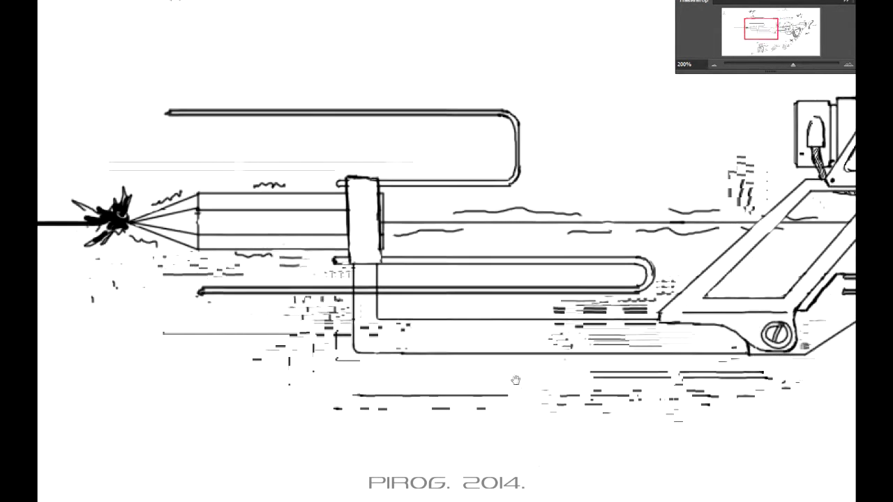
pyautogui.moveTo(515, 380); pyautogui.dragTo(457, 360)
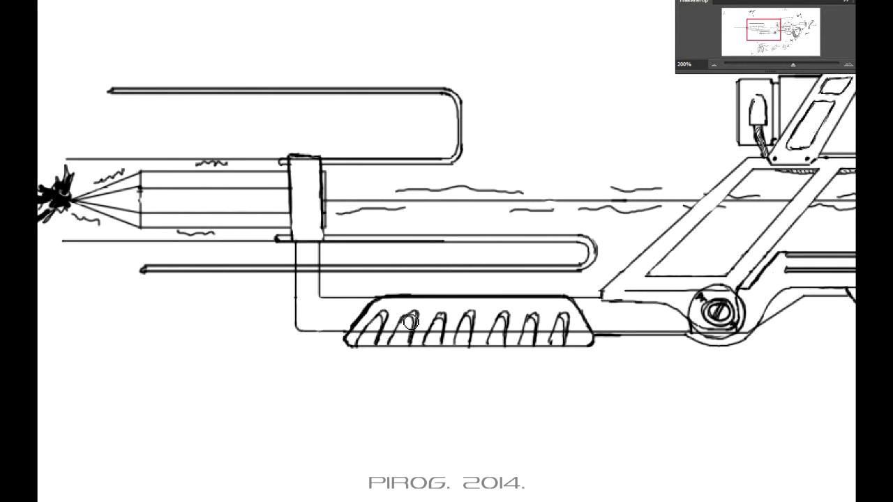
# - Try nudging the ribbed block's left end, then revert and deselect
pyautogui.moveTo(427, 314); pyautogui.dragTo(417, 356)
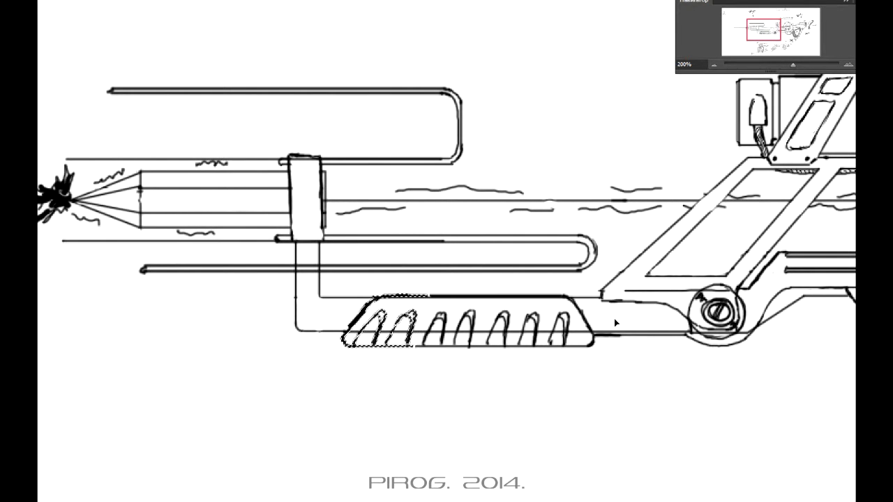
pyautogui.hotkey('shift', 'Left')
pyautogui.hotkey('shift', 'Left')
pyautogui.hotkey('shift', 'Left')
pyautogui.hotkey('shift', 'Right')
pyautogui.hotkey('shift', 'Right')
pyautogui.hotkey('shift', 'Right')
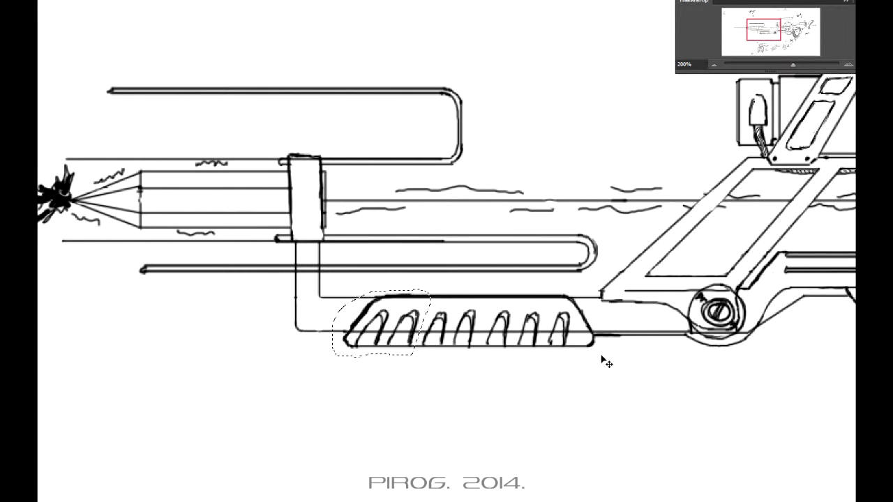
pyautogui.hotkey('ctrl', 'd')
# - Move the whole ribbed block further left and erase a stray mark below the frame line
pyautogui.moveTo(597, 294); pyautogui.dragTo(334, 353)
pyautogui.moveTo(454, 347); pyautogui.dragTo(360, 346)
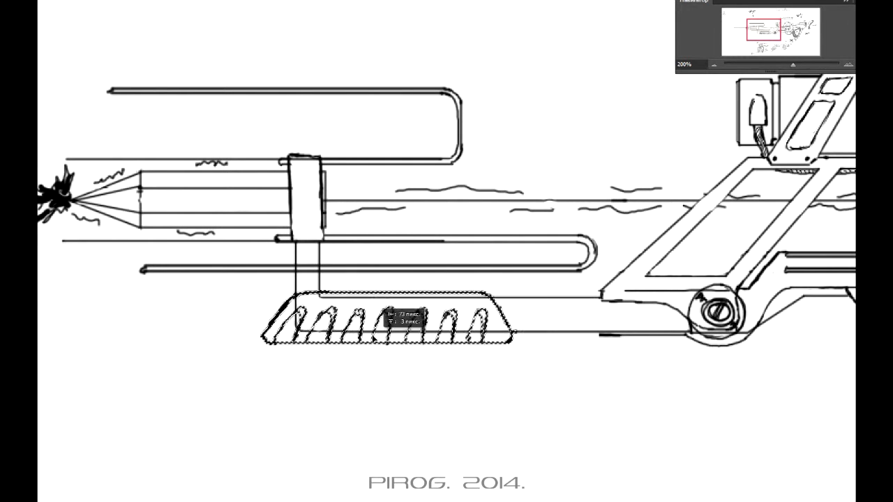
pyautogui.hotkey('ctrl', 'd')
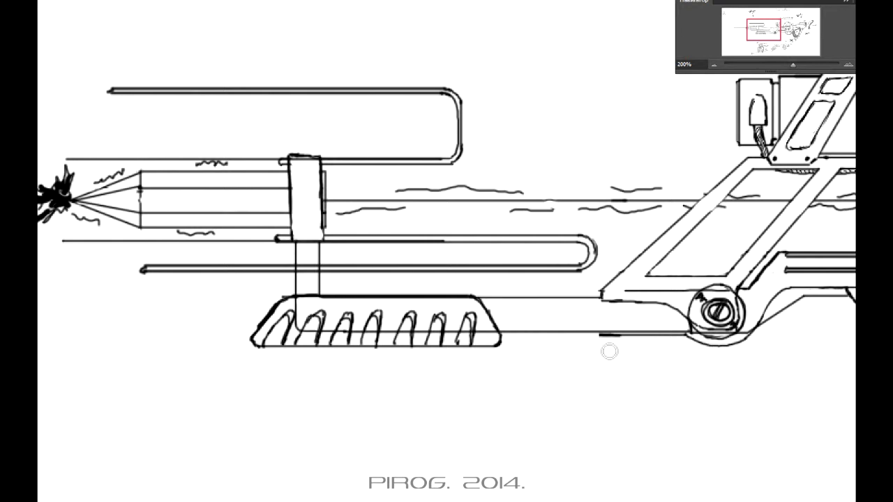
pyautogui.moveTo(601, 336); pyautogui.dragTo(620, 336)
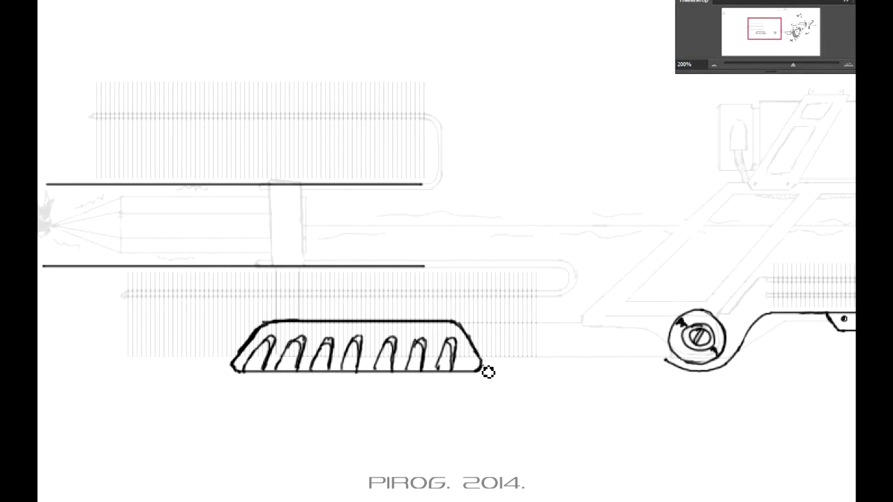
# - Draw a straight bottom line curving into the bolt, then pan left to the trigger and grip
pyautogui.keyDown('shift'); pyautogui.click(666, 376); pyautogui.keyUp('shift')
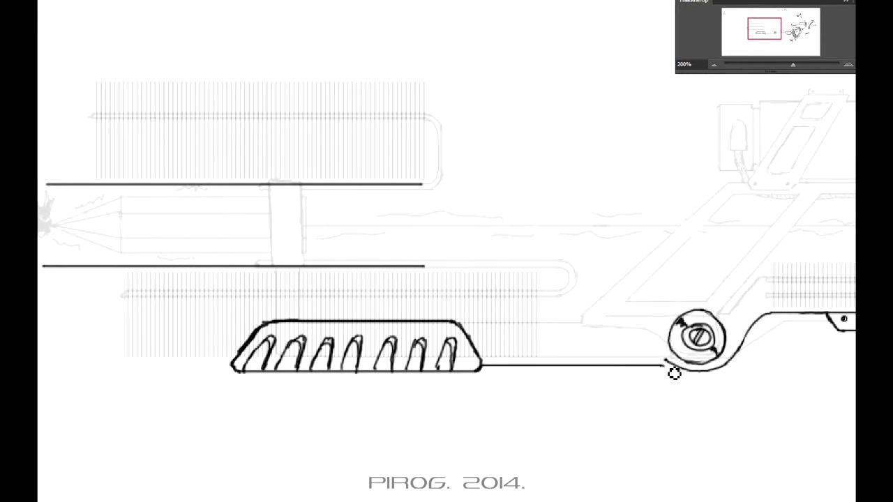
pyautogui.moveTo(670, 361)
pyautogui.mouseDown()
pyautogui.moveTo(683, 370)
pyautogui.moveTo(632, 396)
pyautogui.mouseUp()
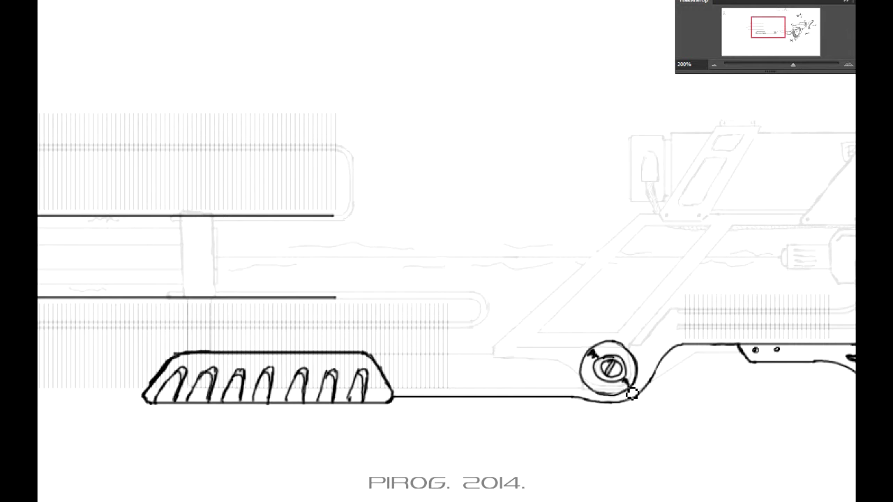
pyautogui.hscroll(-5, 632, 395)
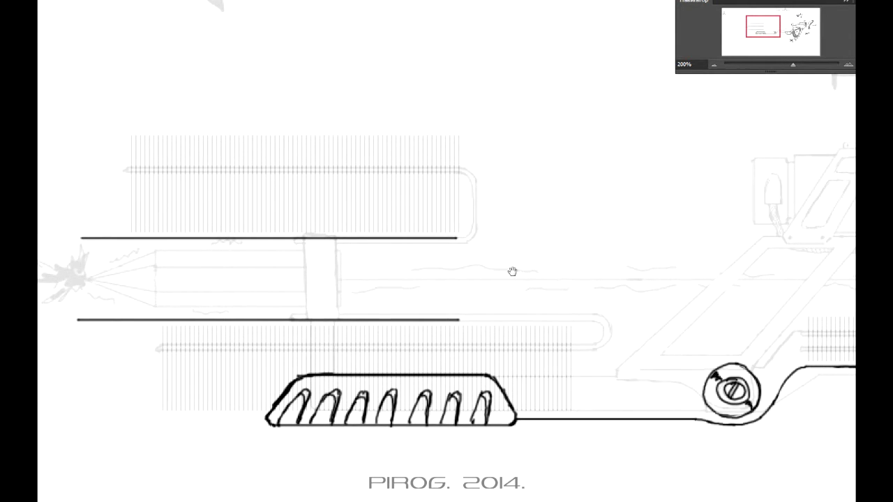
pyautogui.moveTo(512, 272); pyautogui.dragTo(621, 269)
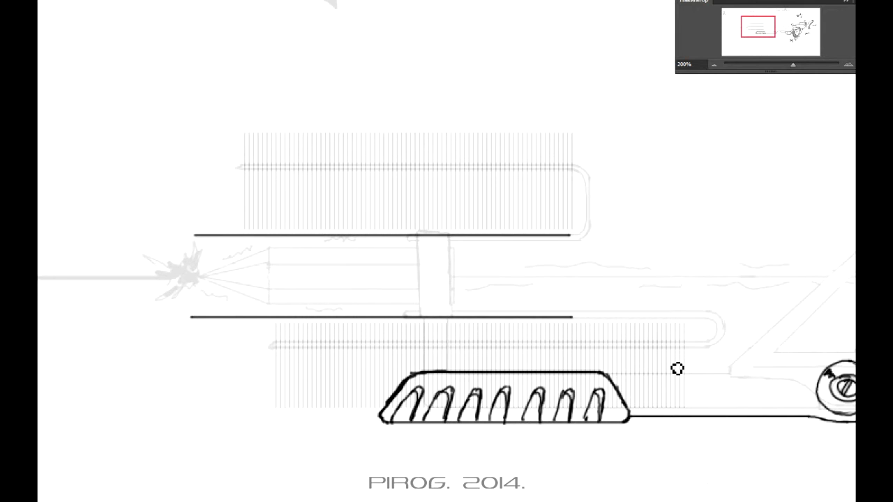
pyautogui.moveTo(677, 368); pyautogui.dragTo(418, 342)
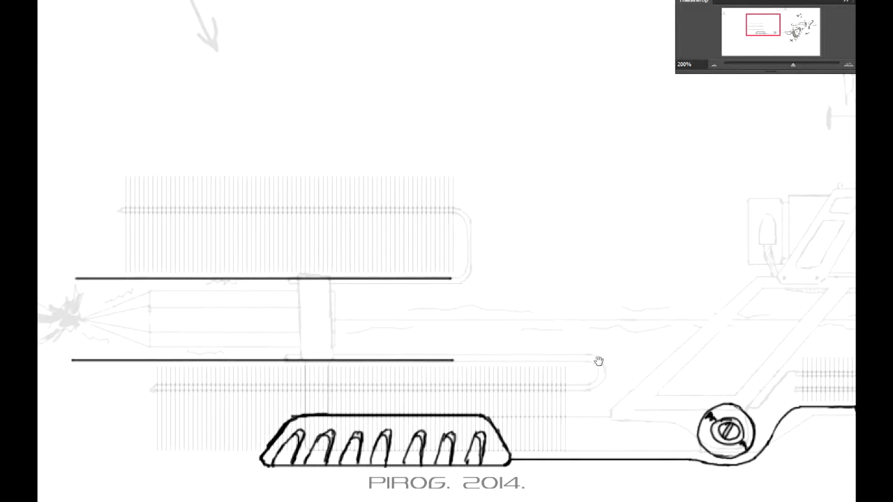
pyautogui.moveTo(598, 361); pyautogui.dragTo(319, 345)
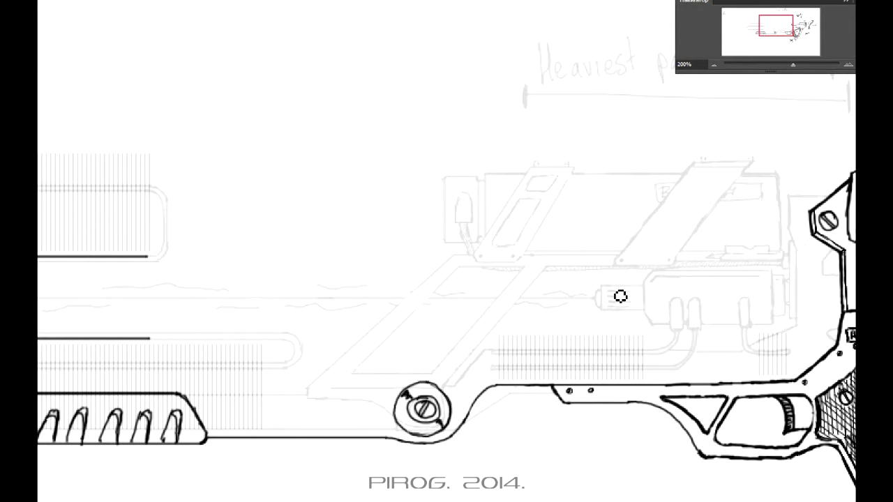
pyautogui.moveTo(714, 291); pyautogui.dragTo(694, 294)
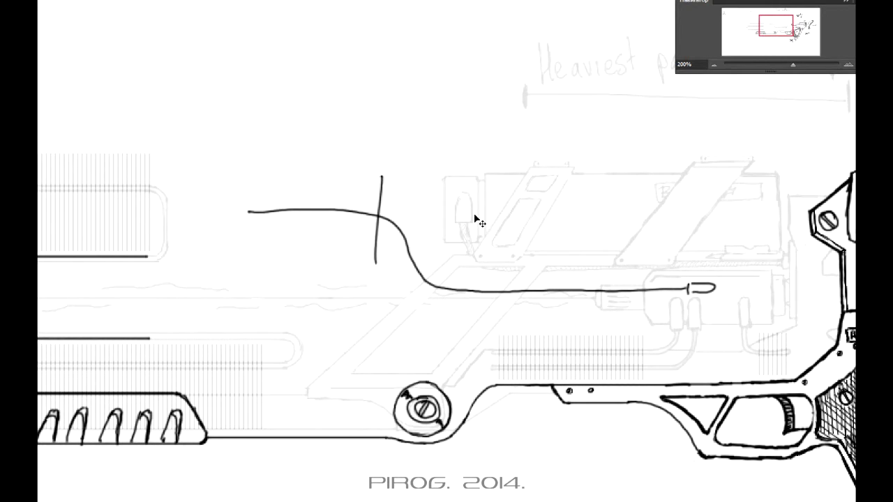
pyautogui.moveTo(201, 210)
pyautogui.mouseDown()
pyautogui.moveTo(689, 295)
pyautogui.moveTo(434, 288)
pyautogui.moveTo(215, 214)
pyautogui.mouseUp()
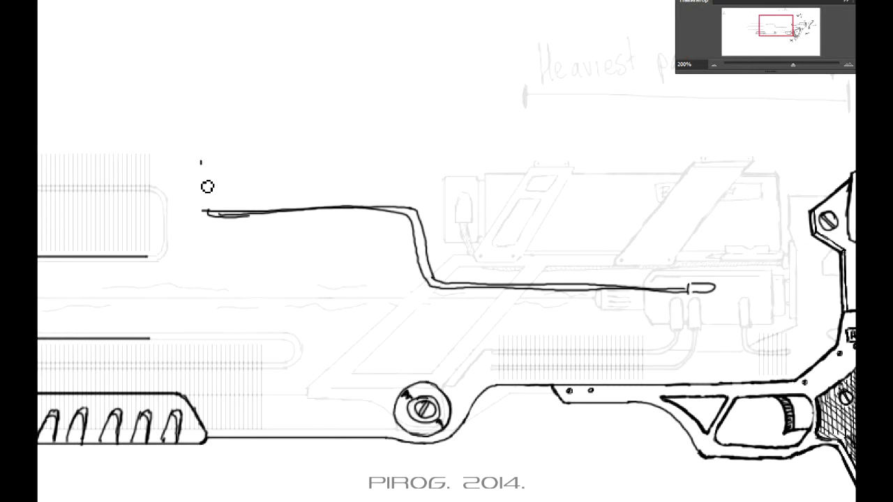
pyautogui.moveTo(202, 248)
pyautogui.mouseDown()
pyautogui.moveTo(353, 160)
pyautogui.moveTo(411, 254)
pyautogui.mouseUp()
pyautogui.moveTo(213, 155)
pyautogui.mouseDown()
pyautogui.moveTo(214, 258)
pyautogui.moveTo(238, 238)
pyautogui.mouseUp()
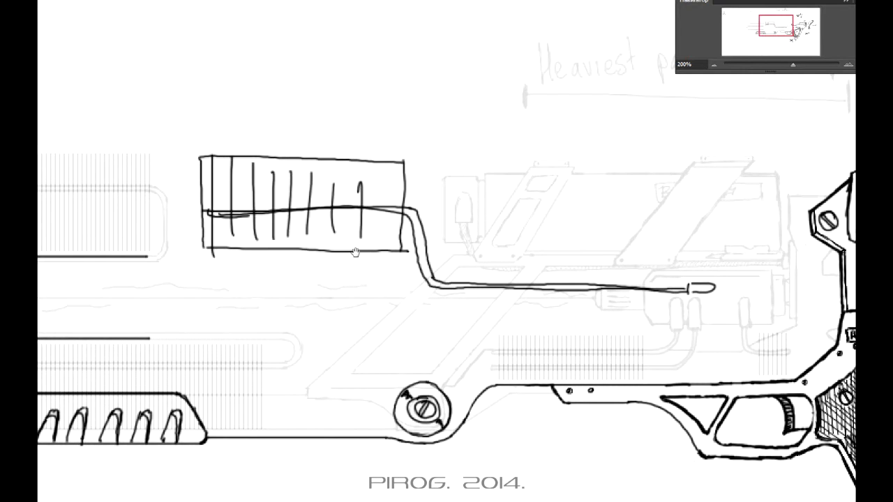
pyautogui.moveTo(469, 378); pyautogui.dragTo(403, 419)
pyautogui.moveTo(121, 200); pyautogui.dragTo(122, 307)
pyautogui.moveTo(313, 374); pyautogui.dragTo(255, 294)
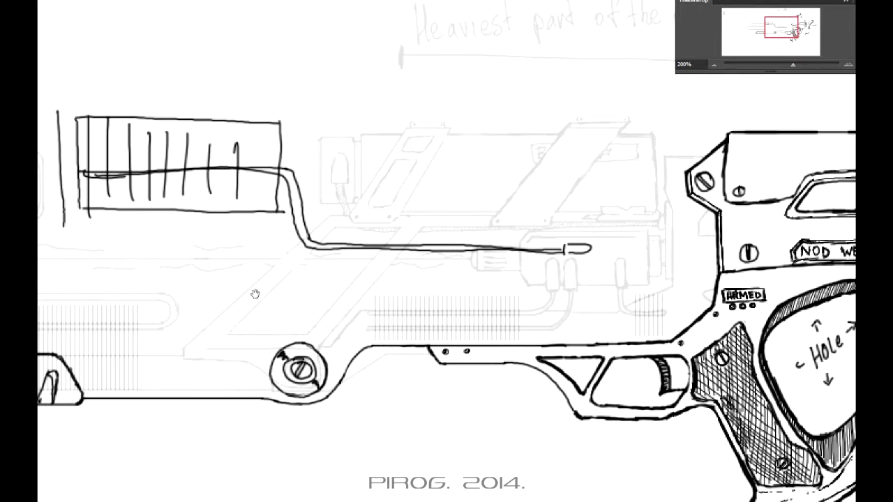
pyautogui.hotkey('ctrl', 'z')
pyautogui.hotkey('ctrl', 'z')
pyautogui.hotkey('ctrl', 'z')
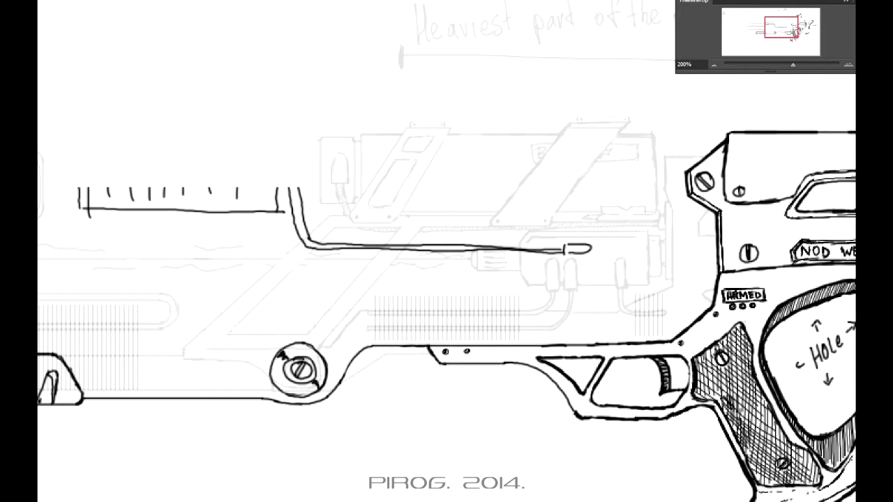
pyautogui.hotkey('ctrl', 'z')
pyautogui.moveTo(471, 321)
pyautogui.mouseDown()
pyautogui.moveTo(670, 363)
pyautogui.moveTo(422, 374)
pyautogui.mouseUp()
pyautogui.moveTo(603, 333); pyautogui.dragTo(539, 360)
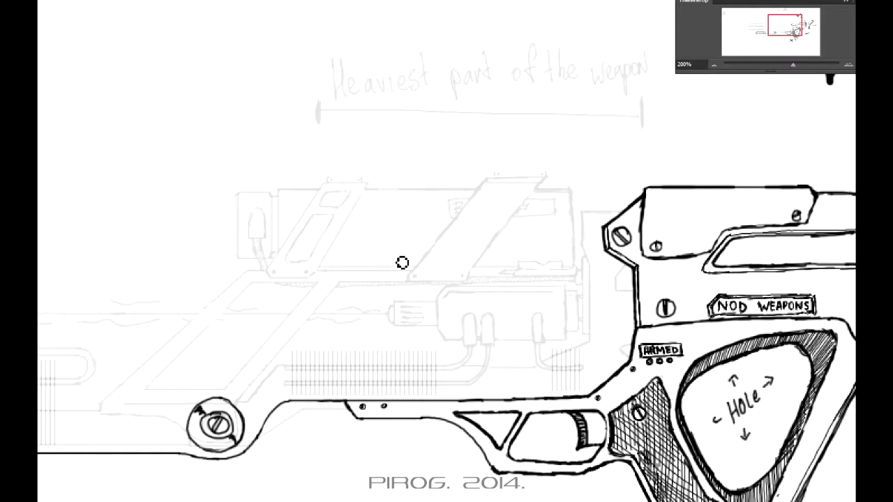
# - Draw a round fan with a hub, radiating blades and a retraced rim above the barrel fins
pyautogui.hscroll(-10, 399, 263)
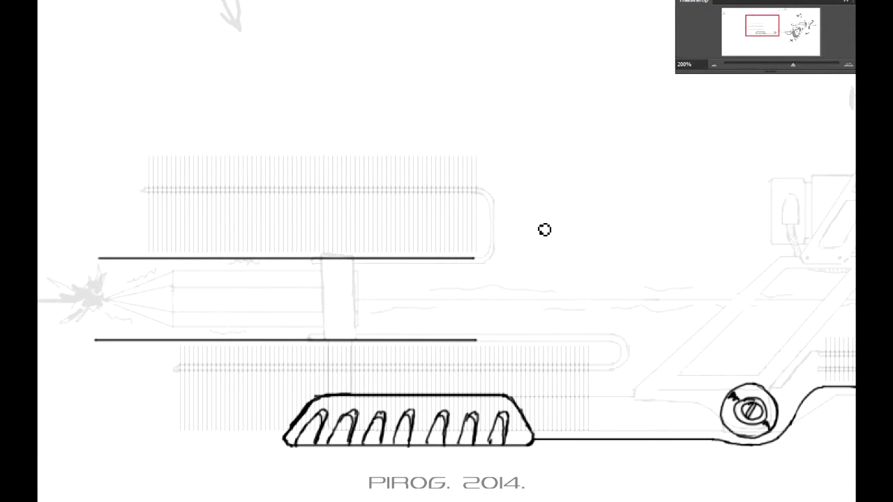
pyautogui.hscroll(1, 586, 208)
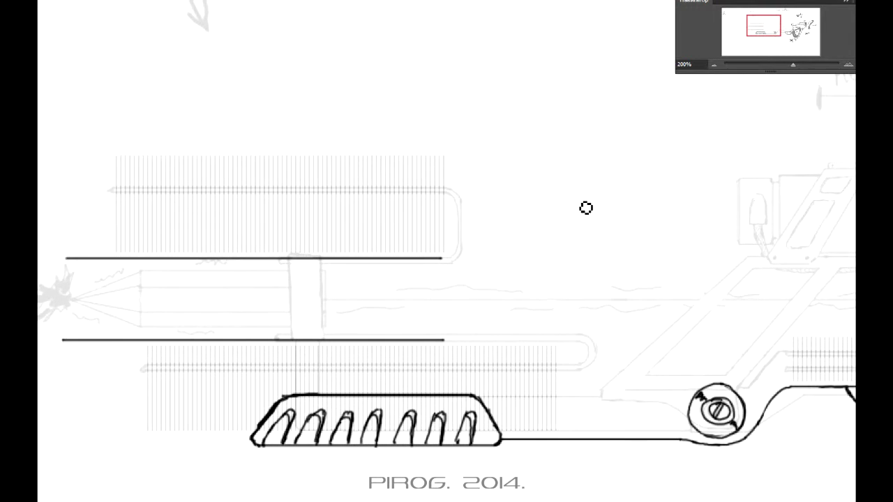
pyautogui.rightClick(610, 197)
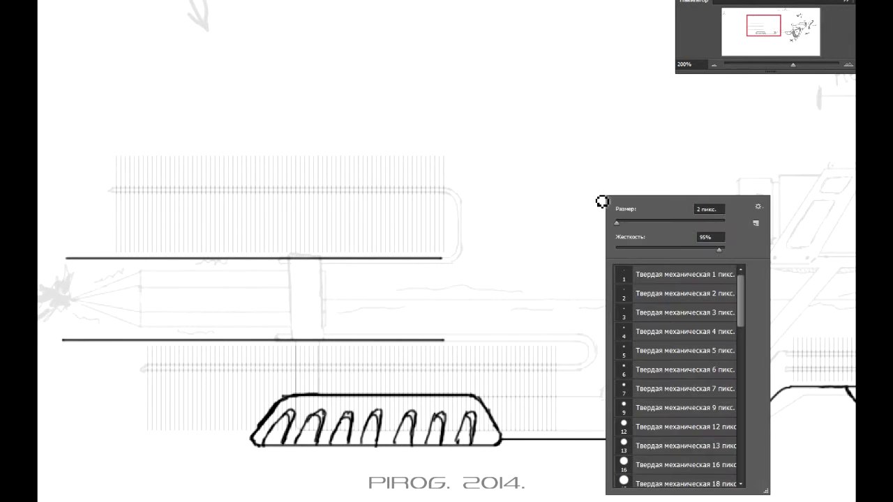
pyautogui.click(602, 202)
pyautogui.moveTo(598, 183)
pyautogui.mouseDown()
pyautogui.moveTo(592, 231)
pyautogui.moveTo(628, 169)
pyautogui.moveTo(645, 192)
pyautogui.moveTo(606, 224)
pyautogui.moveTo(552, 199)
pyautogui.moveTo(582, 197)
pyautogui.moveTo(580, 183)
pyautogui.moveTo(602, 175)
pyautogui.mouseUp()
pyautogui.moveTo(600, 208)
pyautogui.mouseDown()
pyautogui.moveTo(588, 226)
pyautogui.moveTo(567, 229)
pyautogui.moveTo(602, 216)
pyautogui.mouseUp()
pyautogui.moveTo(606, 174); pyautogui.dragTo(629, 187)
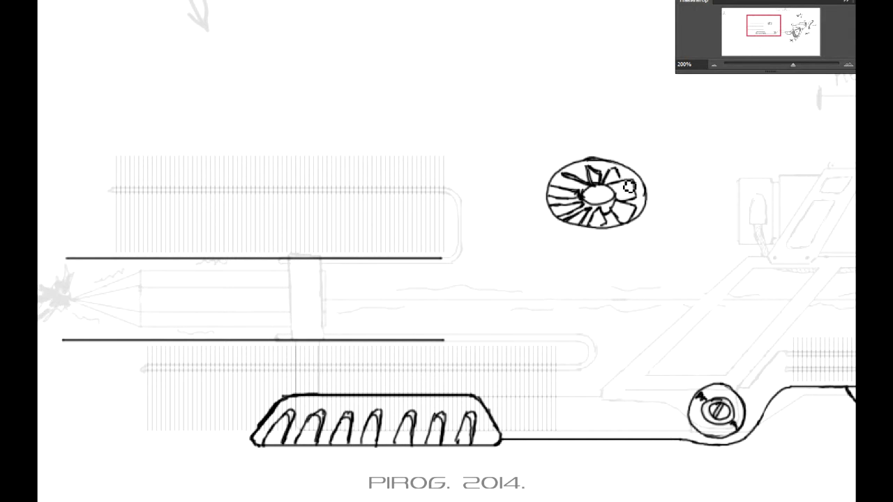
pyautogui.moveTo(578, 165)
pyautogui.mouseDown()
pyautogui.moveTo(546, 190)
pyautogui.moveTo(544, 210)
pyautogui.mouseUp()
pyautogui.rightClick(582, 170)
pyautogui.press('Escape')
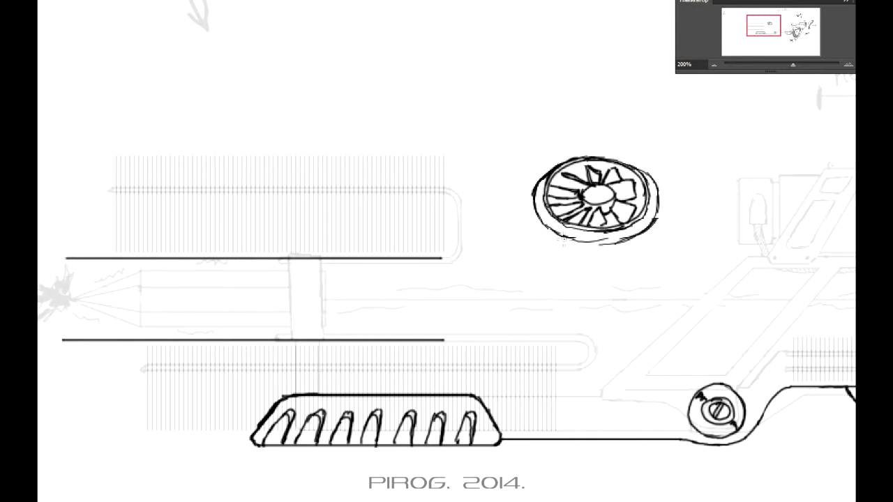
# - Draw two arrows pointing down into the fan
pyautogui.moveTo(552, 276); pyautogui.dragTo(531, 233)
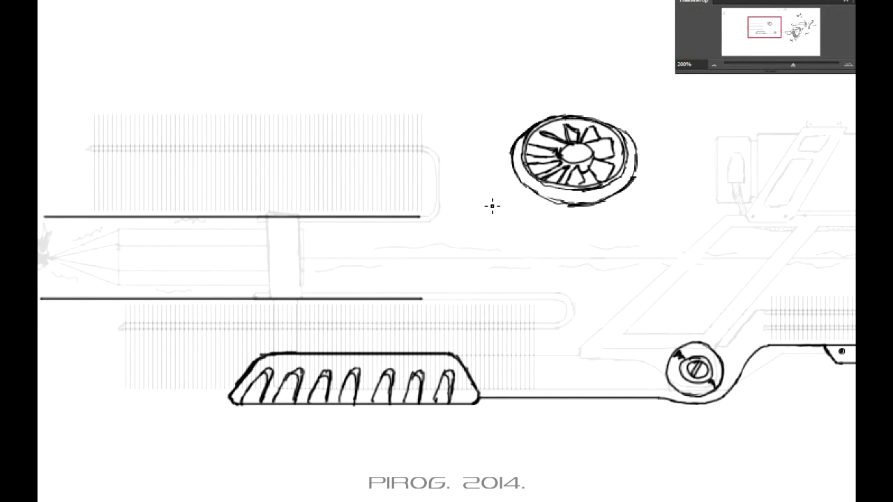
pyautogui.moveTo(658, 184); pyautogui.dragTo(719, 219)
pyautogui.rightClick(719, 219)
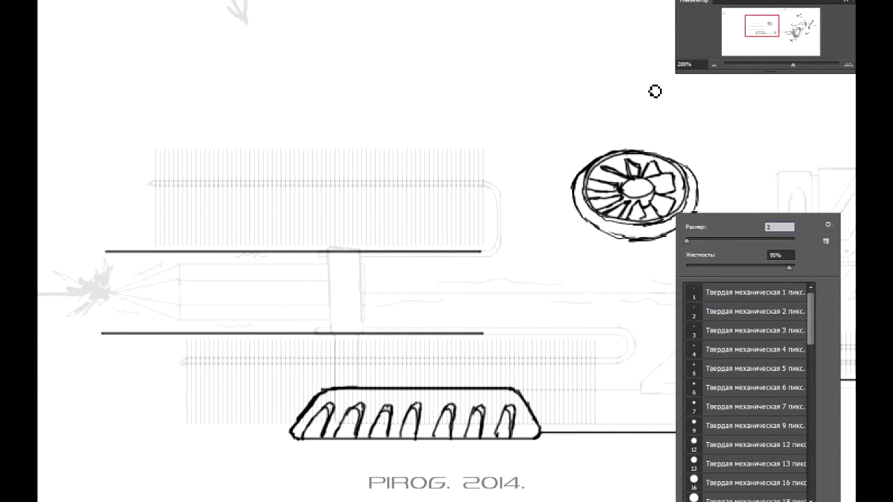
pyautogui.moveTo(649, 74)
pyautogui.mouseDown()
pyautogui.moveTo(634, 104)
pyautogui.moveTo(649, 120)
pyautogui.mouseUp()
pyautogui.moveTo(618, 126); pyautogui.dragTo(640, 130)
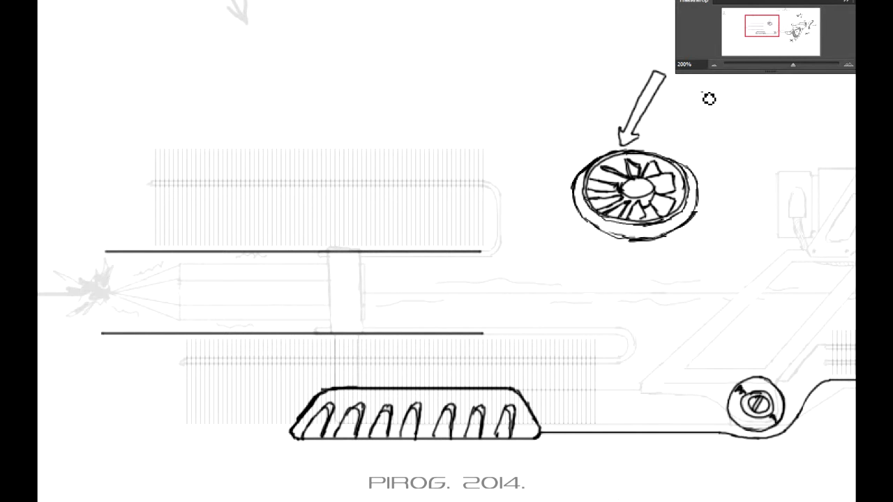
pyautogui.moveTo(708, 94)
pyautogui.mouseDown()
pyautogui.moveTo(673, 162)
pyautogui.moveTo(700, 148)
pyautogui.mouseUp()
# - Draw wavy airflow arrows across the upper fins, curving down toward the barrel
pyautogui.moveTo(332, 255)
pyautogui.mouseDown()
pyautogui.moveTo(600, 312)
pyautogui.moveTo(533, 286)
pyautogui.moveTo(509, 259)
pyautogui.moveTo(365, 259)
pyautogui.moveTo(555, 266)
pyautogui.moveTo(356, 285)
pyautogui.moveTo(554, 307)
pyautogui.mouseUp()
pyautogui.moveTo(514, 310); pyautogui.dragTo(755, 333)
pyautogui.moveTo(518, 281)
pyautogui.mouseDown()
pyautogui.moveTo(475, 319)
pyautogui.moveTo(483, 330)
pyautogui.mouseUp()
pyautogui.moveTo(775, 324); pyautogui.dragTo(519, 314)
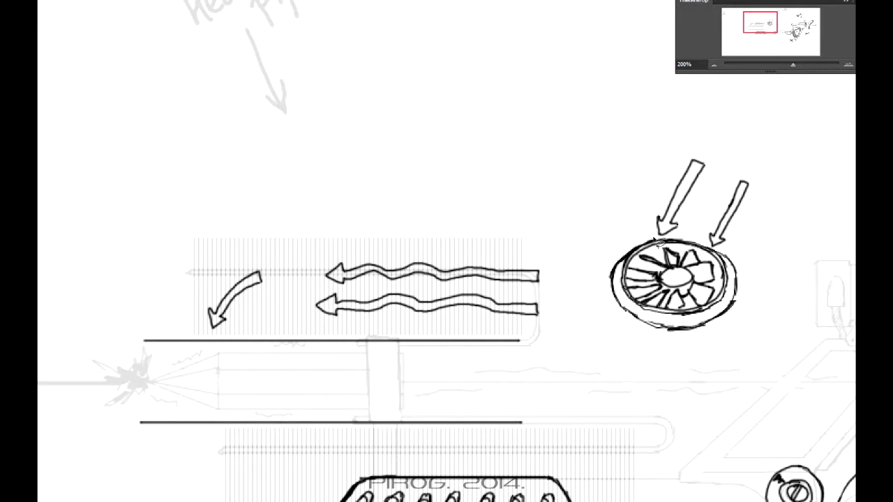
# - Cut the airflow arrows onto their own layer and fade it to 50% opacity
pyautogui.moveTo(663, 241); pyautogui.dragTo(538, 289)
pyautogui.rightClick(538, 289)
pyautogui.click(603, 148)
pyautogui.press('5')
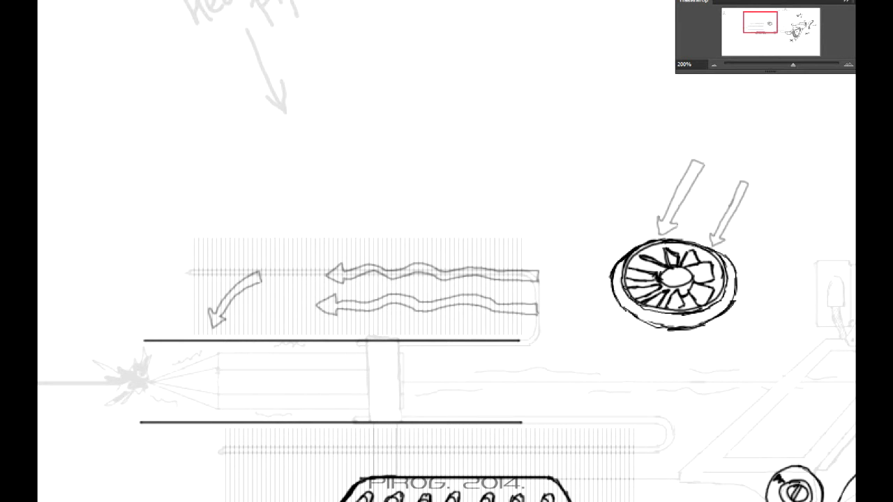
pyautogui.moveTo(779, 325); pyautogui.dragTo(821, 329)
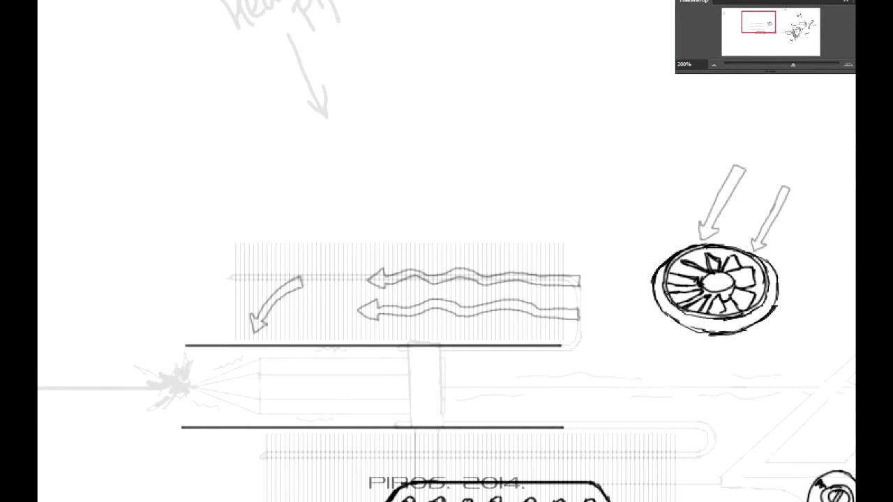
pyautogui.moveTo(705, 370); pyautogui.dragTo(761, 397)
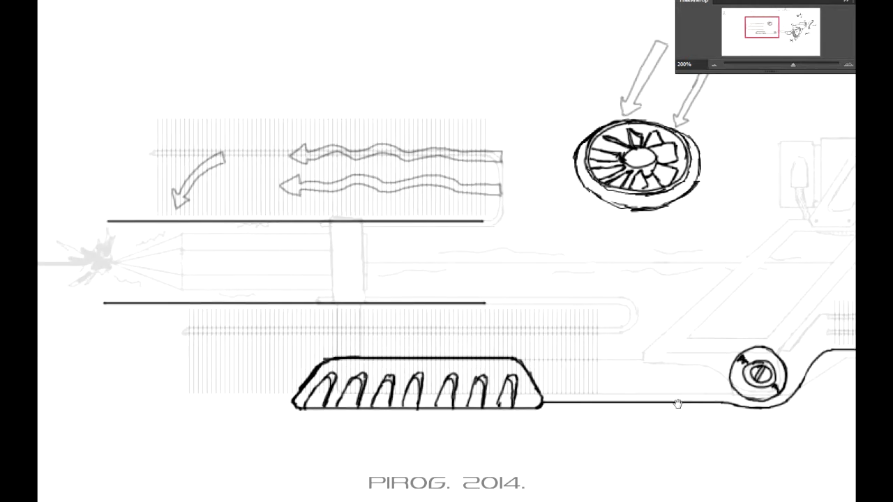
pyautogui.moveTo(624, 397); pyautogui.dragTo(732, 407)
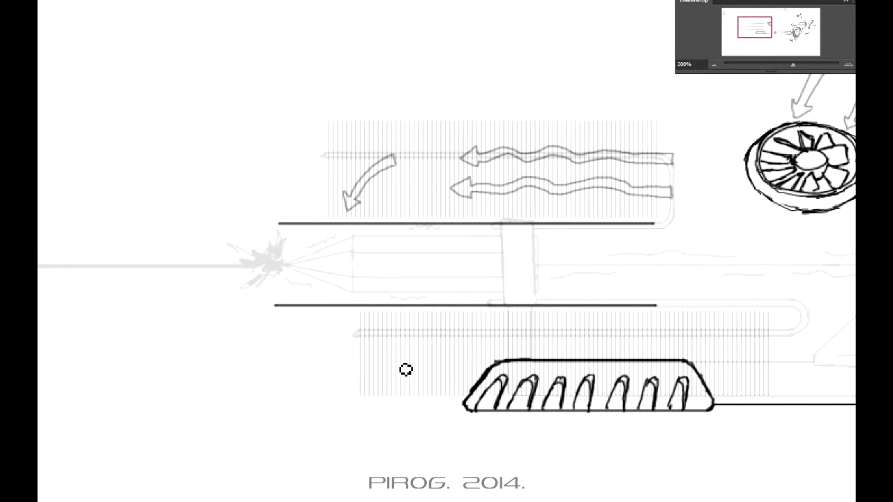
# - Sketch the second fan's ring, hub and blades below the barrel, thickening its left edge
pyautogui.rightClick(388, 365)
pyautogui.press('Escape')
pyautogui.moveTo(355, 357); pyautogui.dragTo(356, 357)
pyautogui.moveTo(354, 324); pyautogui.dragTo(353, 324)
pyautogui.moveTo(356, 356)
pyautogui.mouseDown()
pyautogui.moveTo(364, 335)
pyautogui.moveTo(383, 391)
pyautogui.moveTo(333, 383)
pyautogui.moveTo(352, 338)
pyautogui.moveTo(370, 363)
pyautogui.mouseUp()
pyautogui.rightClick(406, 355)
pyautogui.press('Escape')
pyautogui.moveTo(397, 390); pyautogui.dragTo(404, 349)
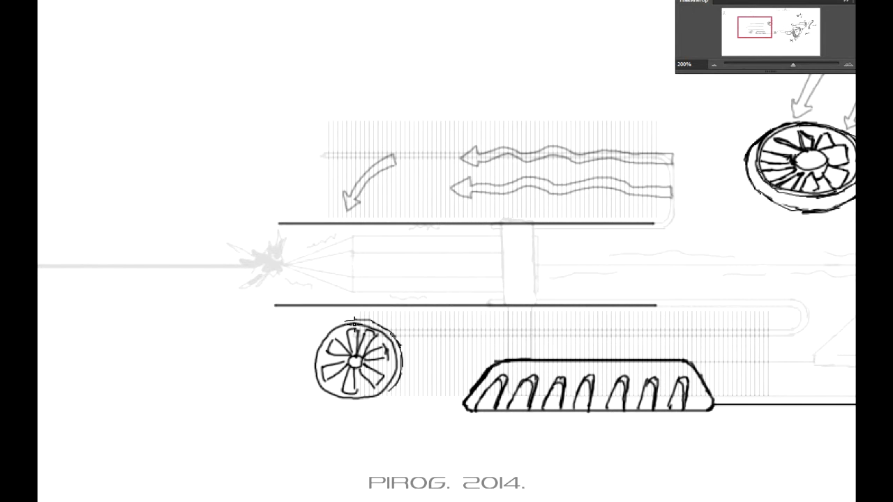
pyautogui.moveTo(312, 348)
pyautogui.mouseDown()
pyautogui.moveTo(326, 399)
pyautogui.moveTo(393, 388)
pyautogui.mouseUp()
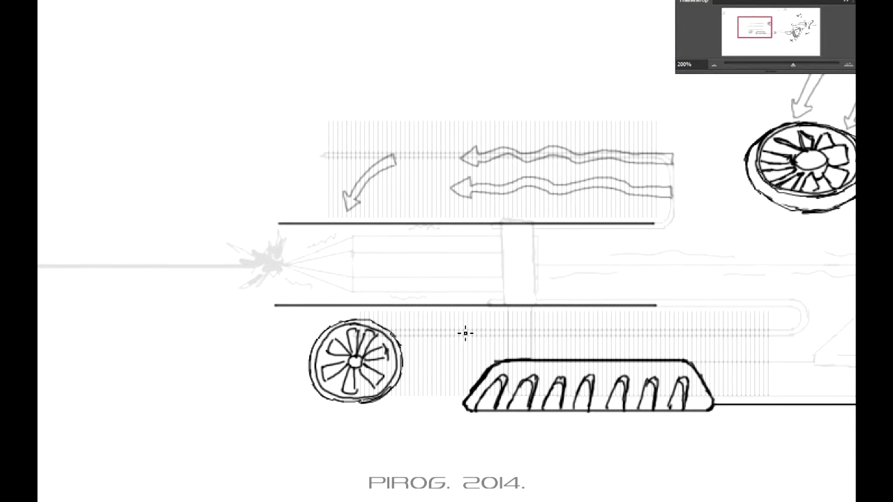
# - Draw two intake arrows pointing up into the second fan
pyautogui.rightClick(462, 333)
pyautogui.press('Escape')
pyautogui.rightClick(503, 300)
pyautogui.press('Return')
pyautogui.moveTo(272, 450); pyautogui.dragTo(317, 403)
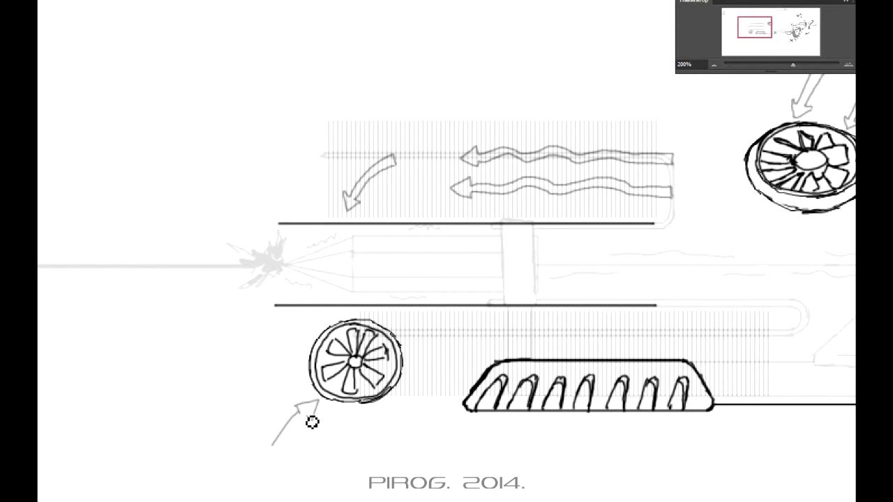
pyautogui.moveTo(336, 460); pyautogui.dragTo(356, 408)
# - Add a wavy airflow arrow along the fins and a curved exhaust arrow, undoing one misdrawn curve
pyautogui.moveTo(410, 338)
pyautogui.mouseDown()
pyautogui.moveTo(730, 341)
pyautogui.moveTo(598, 353)
pyautogui.moveTo(419, 351)
pyautogui.mouseUp()
pyautogui.moveTo(747, 320)
pyautogui.mouseDown()
pyautogui.moveTo(482, 274)
pyautogui.moveTo(548, 227)
pyautogui.moveTo(504, 285)
pyautogui.mouseUp()
pyautogui.moveTo(158, 138)
pyautogui.mouseDown()
pyautogui.moveTo(183, 203)
pyautogui.moveTo(134, 179)
pyautogui.moveTo(161, 198)
pyautogui.mouseUp()
pyautogui.rightClick(184, 204)
pyautogui.hotkey('ctrl', 'z')
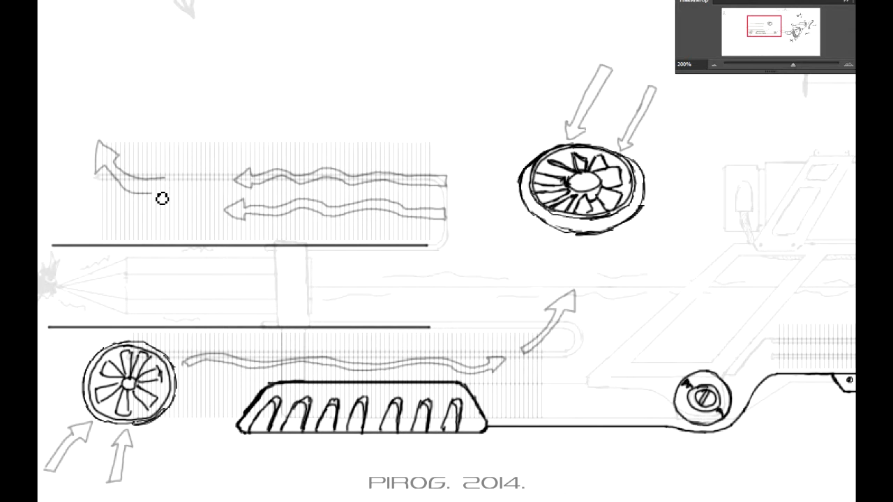
pyautogui.moveTo(442, 261); pyautogui.dragTo(382, 258)
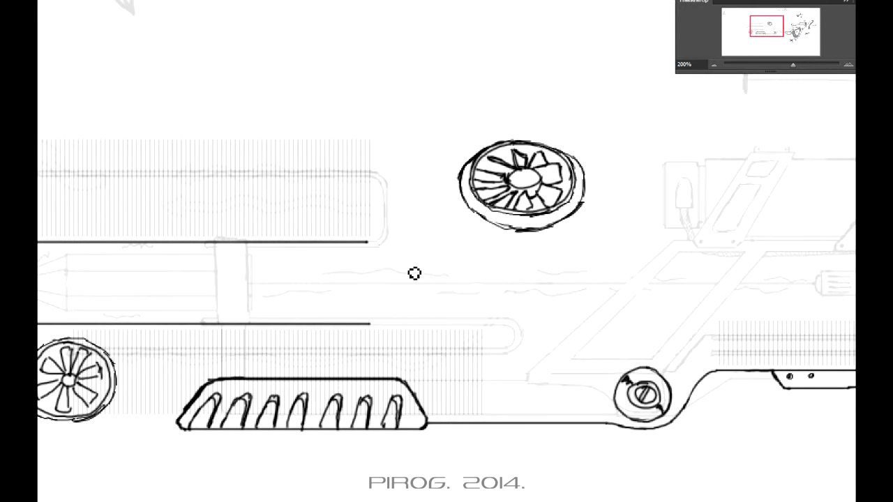
# - Extend the barrel lines rightward and draw a new upper housing line curving over the fins
pyautogui.moveTo(374, 249); pyautogui.dragTo(569, 249)
pyautogui.moveTo(374, 329); pyautogui.dragTo(536, 330)
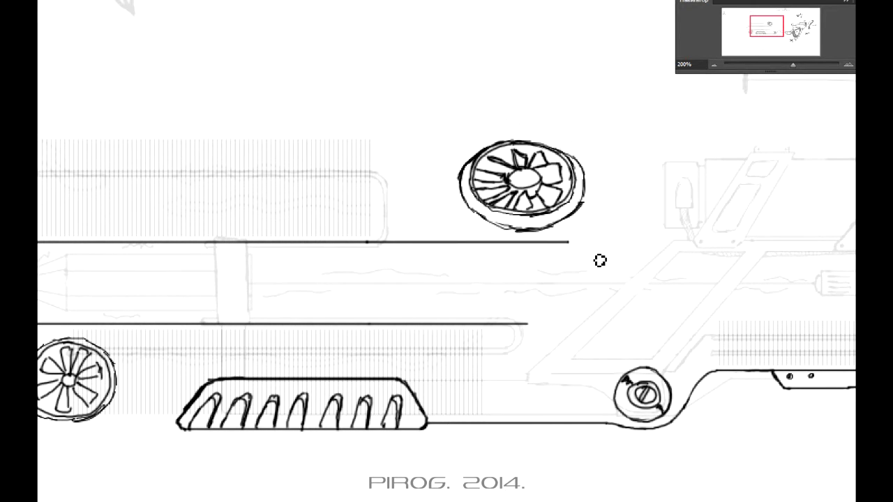
pyautogui.moveTo(573, 249)
pyautogui.mouseDown()
pyautogui.moveTo(588, 249)
pyautogui.moveTo(535, 329)
pyautogui.moveTo(801, 289)
pyautogui.mouseUp()
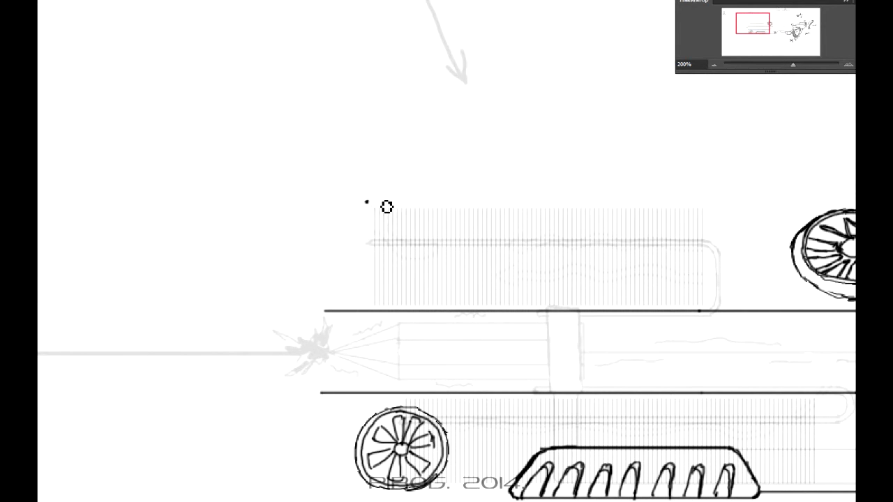
pyautogui.moveTo(365, 202)
pyautogui.mouseDown()
pyautogui.moveTo(719, 201)
pyautogui.moveTo(344, 210)
pyautogui.moveTo(270, 312)
pyautogui.moveTo(299, 315)
pyautogui.mouseUp()
pyautogui.moveTo(363, 395)
pyautogui.mouseDown()
pyautogui.moveTo(189, 214)
pyautogui.moveTo(181, 231)
pyautogui.moveTo(176, 254)
pyautogui.moveTo(222, 320)
pyautogui.moveTo(369, 302)
pyautogui.mouseUp()
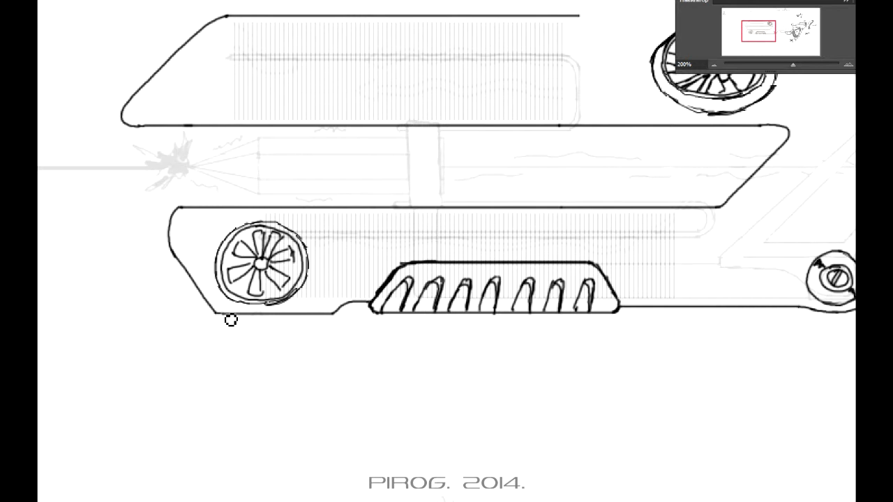
# - Ink the cover plate's top, left and bottom edges toward the receiver
pyautogui.moveTo(289, 323); pyautogui.dragTo(162, 486)
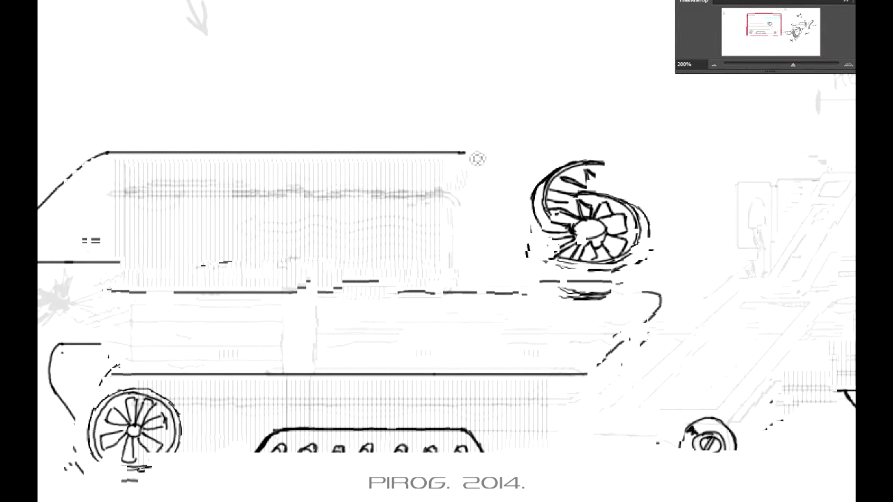
pyautogui.moveTo(668, 163); pyautogui.dragTo(502, 179)
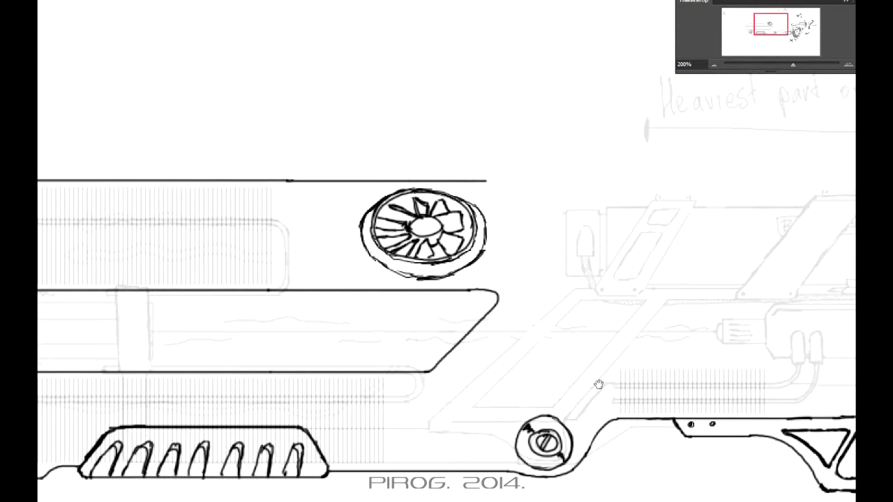
pyautogui.moveTo(599, 385); pyautogui.dragTo(513, 282)
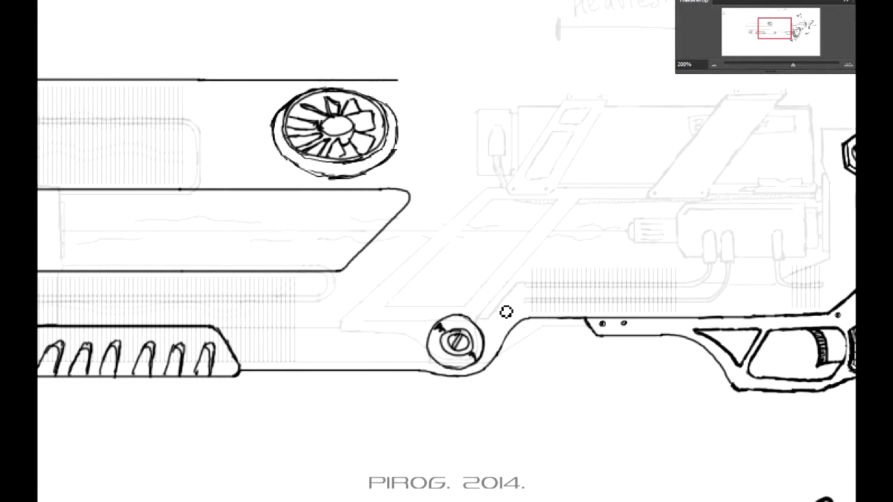
pyautogui.moveTo(509, 333); pyautogui.dragTo(370, 361)
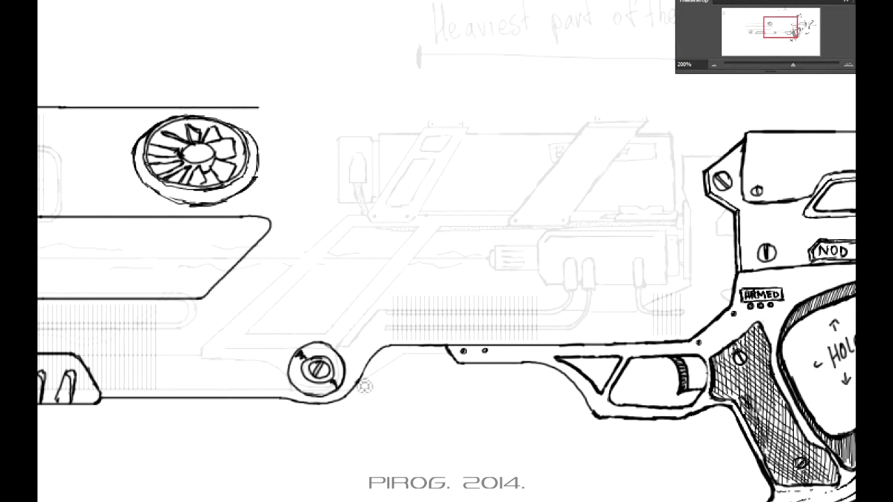
pyautogui.moveTo(490, 231)
pyautogui.mouseDown()
pyautogui.moveTo(391, 280)
pyautogui.moveTo(478, 284)
pyautogui.moveTo(594, 267)
pyautogui.moveTo(569, 287)
pyautogui.moveTo(580, 221)
pyautogui.moveTo(622, 169)
pyautogui.moveTo(243, 168)
pyautogui.mouseUp()
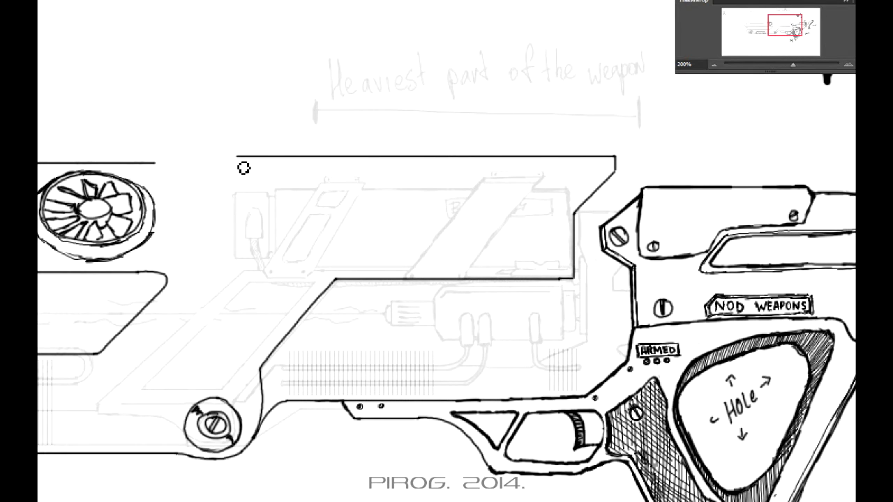
pyautogui.moveTo(160, 171)
pyautogui.mouseDown()
pyautogui.moveTo(244, 163)
pyautogui.moveTo(236, 156)
pyautogui.moveTo(208, 316)
pyautogui.mouseUp()
pyautogui.rightClick(230, 156)
pyautogui.press('Escape')
pyautogui.moveTo(318, 317); pyautogui.dragTo(209, 317)
pyautogui.moveTo(449, 257); pyautogui.dragTo(627, 221)
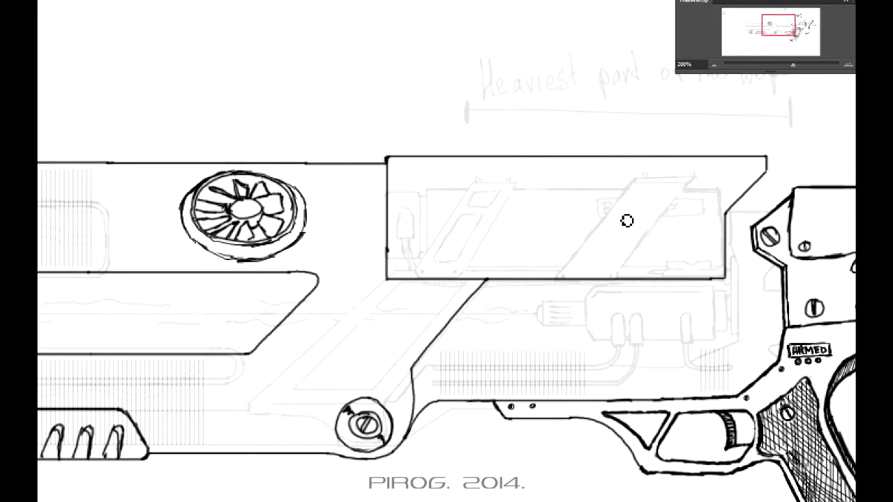
pyautogui.moveTo(730, 182); pyautogui.dragTo(733, 151)
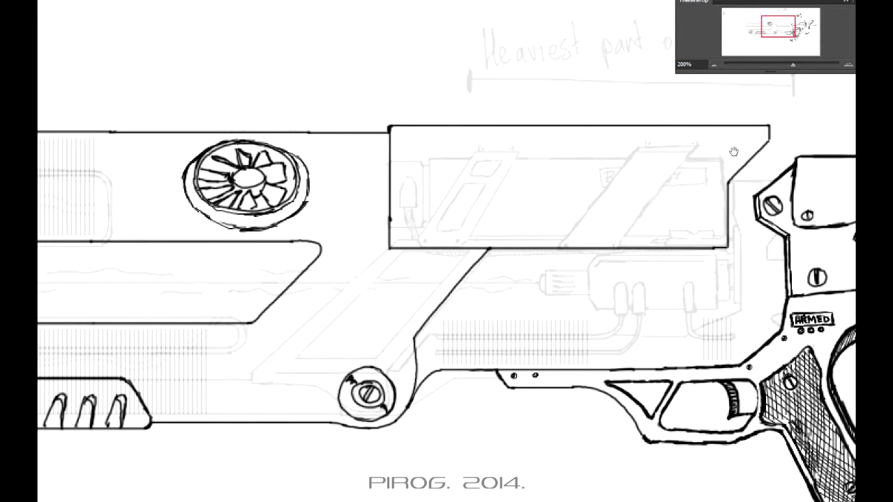
# - Erase the old top edge, move the plate lines down, and redraw a lowered top edge
pyautogui.rightClick(459, 107)
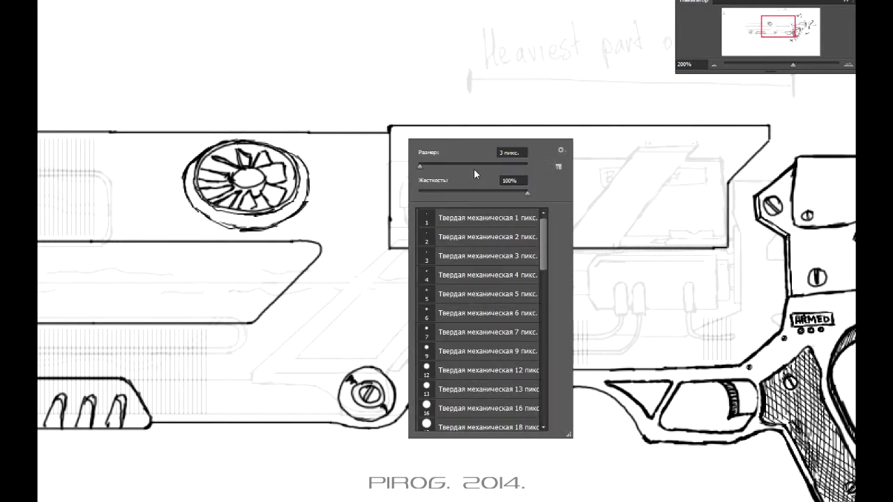
pyautogui.moveTo(307, 131); pyautogui.dragTo(492, 124)
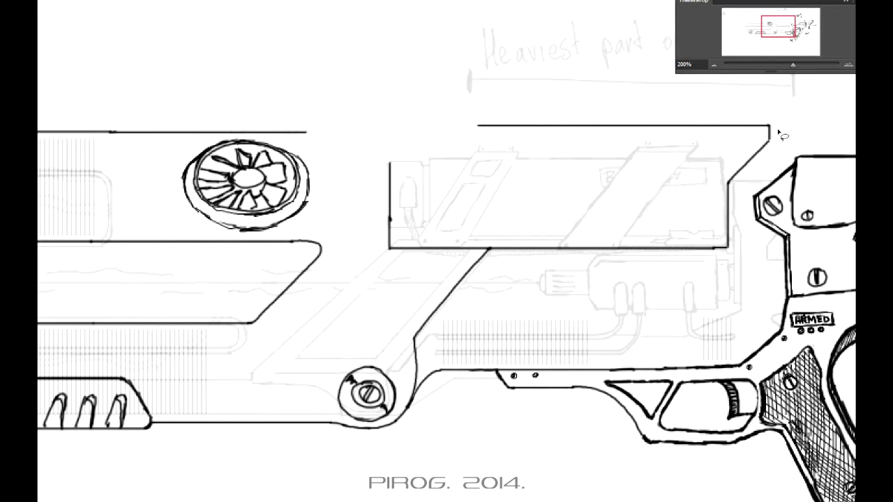
pyautogui.moveTo(779, 134); pyautogui.dragTo(772, 144)
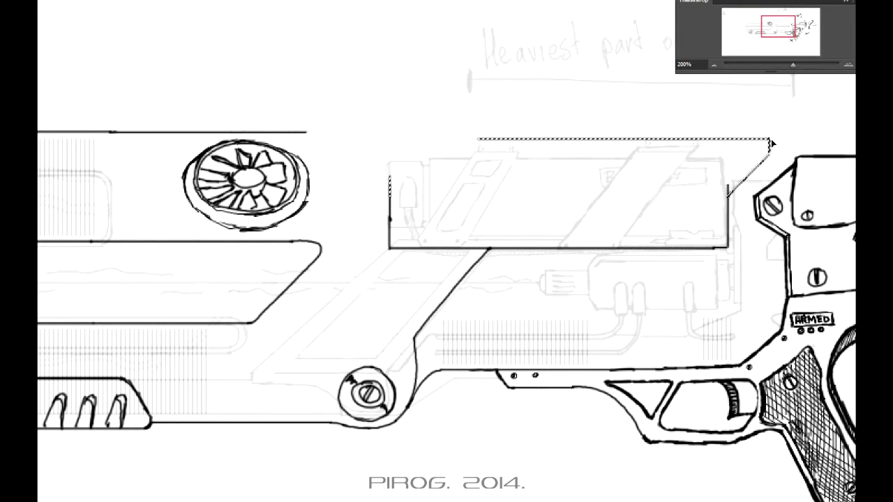
pyautogui.hotkey('ctrl', 'd')
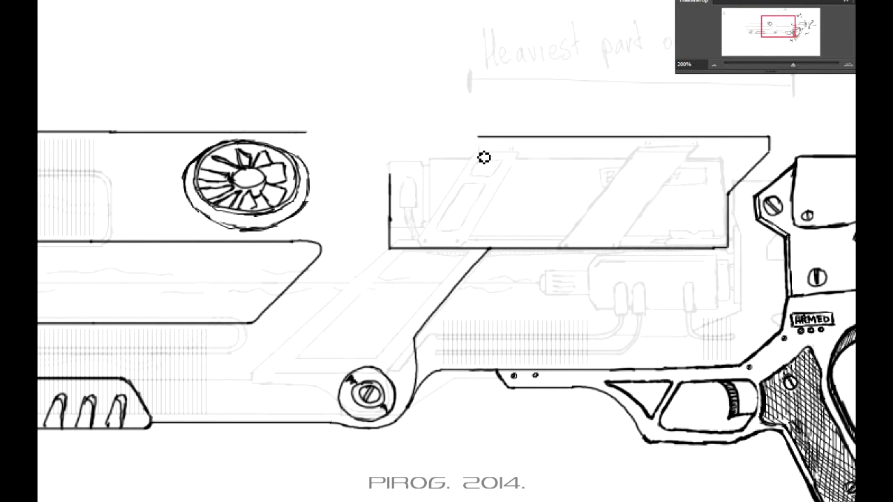
pyautogui.moveTo(396, 177)
pyautogui.mouseDown()
pyautogui.moveTo(467, 155)
pyautogui.moveTo(460, 136)
pyautogui.moveTo(475, 149)
pyautogui.moveTo(769, 154)
pyautogui.mouseUp()
pyautogui.moveTo(307, 132); pyautogui.dragTo(458, 132)
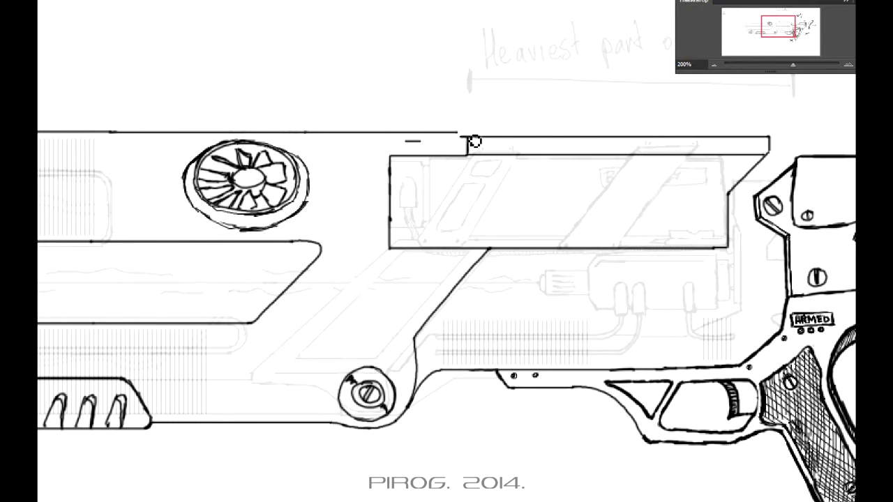
# - Draw the inner panel line with chamfered diagonal corners at both ends
pyautogui.moveTo(616, 278)
pyautogui.mouseDown()
pyautogui.moveTo(375, 312)
pyautogui.moveTo(466, 206)
pyautogui.mouseUp()
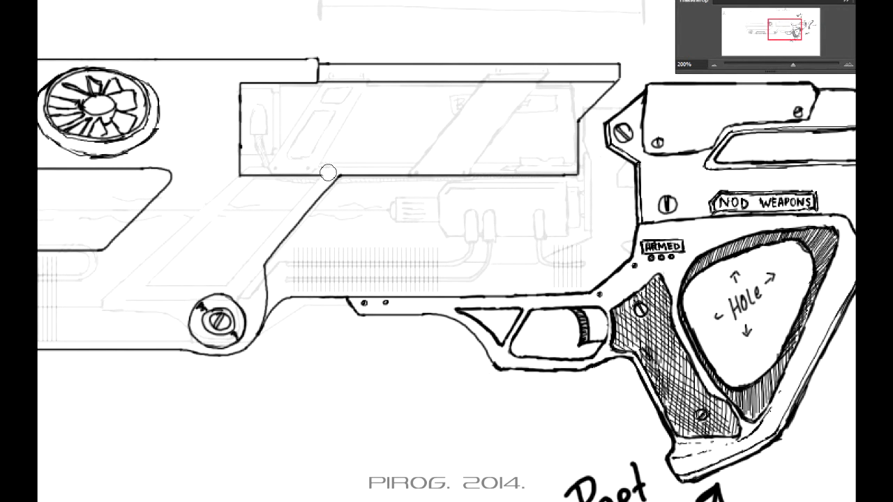
pyautogui.moveTo(670, 261); pyautogui.dragTo(595, 305)
pyautogui.moveTo(241, 127); pyautogui.dragTo(241, 160)
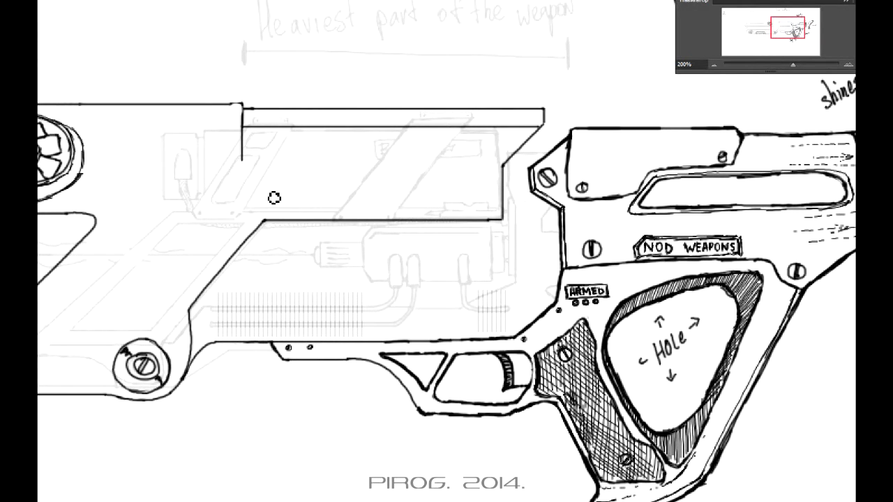
pyautogui.moveTo(266, 201)
pyautogui.mouseDown()
pyautogui.moveTo(467, 201)
pyautogui.moveTo(468, 169)
pyautogui.moveTo(502, 127)
pyautogui.mouseUp()
pyautogui.moveTo(501, 108); pyautogui.dragTo(501, 125)
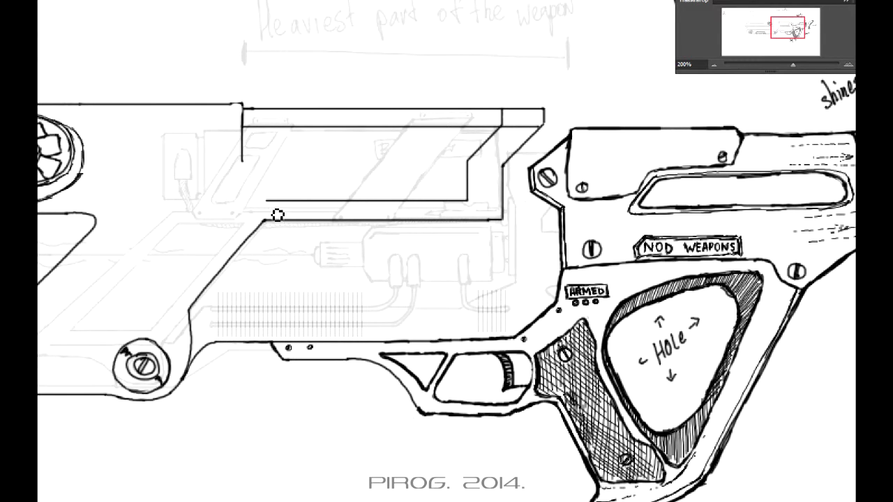
pyautogui.moveTo(242, 160); pyautogui.dragTo(266, 201)
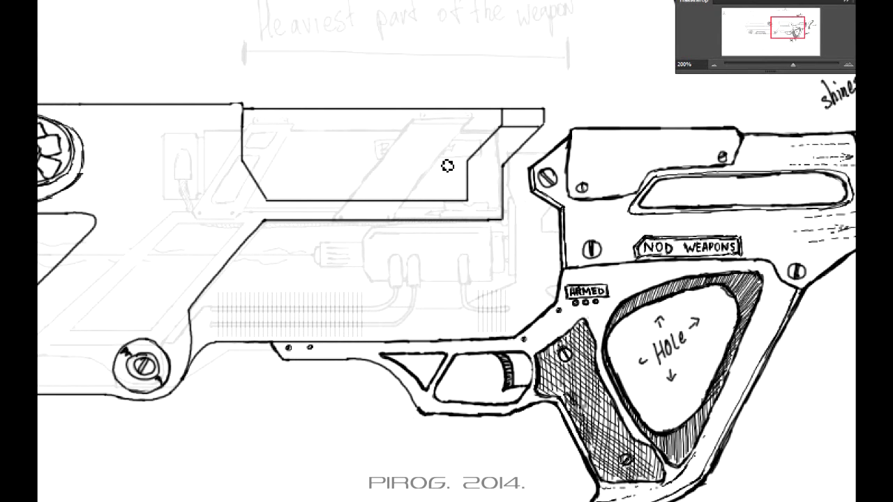
# - Add a small bracket stepping down to the receiver with a screw at its corner
pyautogui.moveTo(447, 165); pyautogui.dragTo(413, 219)
pyautogui.rightClick(470, 190)
pyautogui.press('Return')
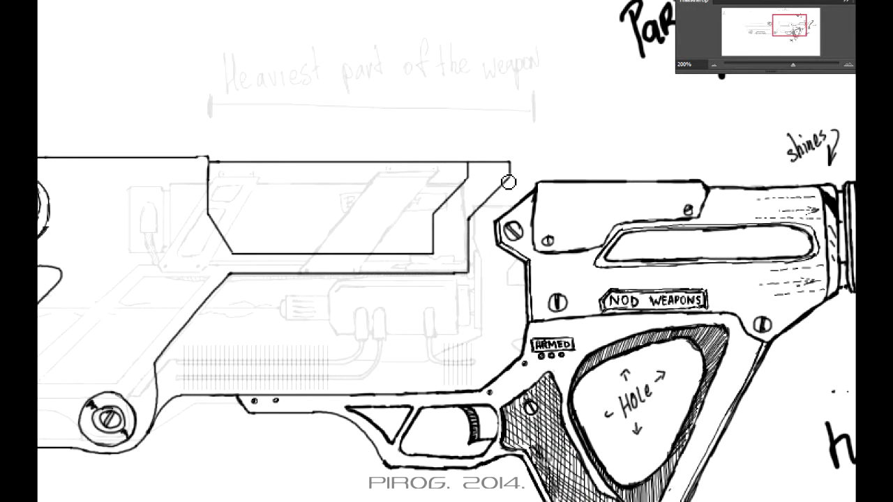
pyautogui.moveTo(510, 165); pyautogui.dragTo(534, 182)
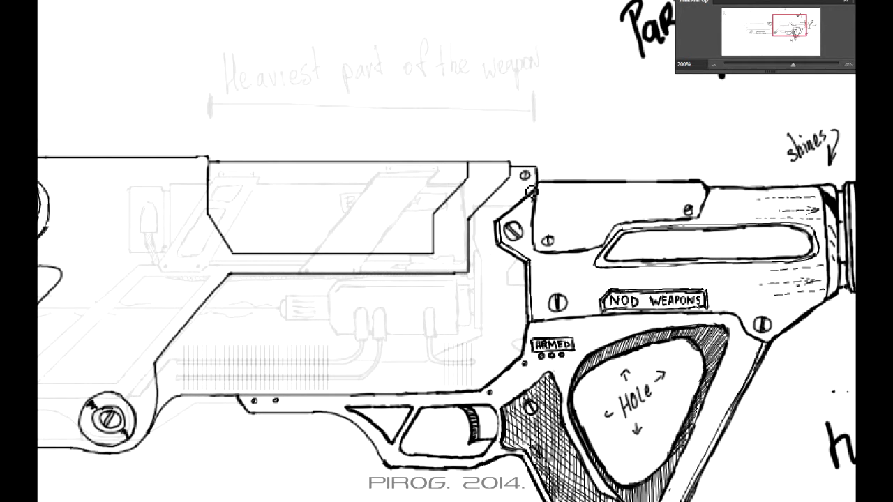
pyautogui.moveTo(521, 173)
pyautogui.mouseDown()
pyautogui.moveTo(554, 164)
pyautogui.moveTo(546, 158)
pyautogui.moveTo(583, 139)
pyautogui.moveTo(551, 160)
pyautogui.mouseUp()
# - Set the brush to 1 px and draw a small bladed fan on the lower body
pyautogui.rightClick(551, 159)
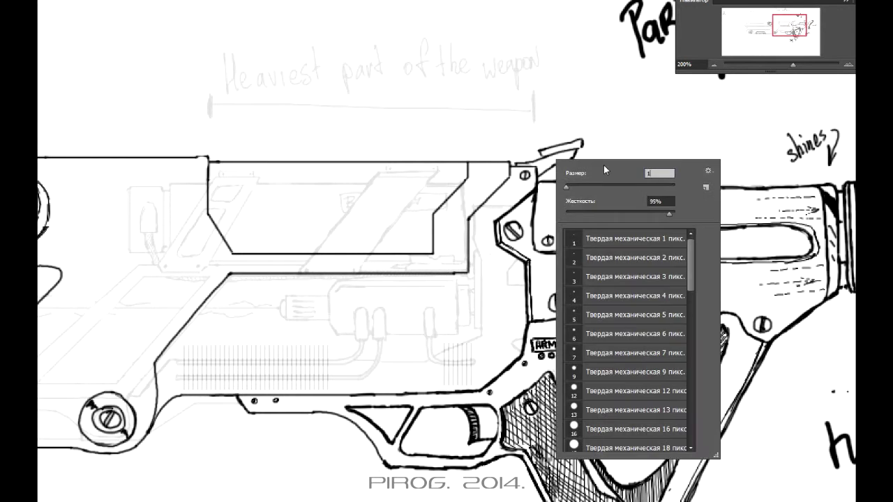
pyautogui.press('Return')
pyautogui.moveTo(547, 205); pyautogui.dragTo(562, 261)
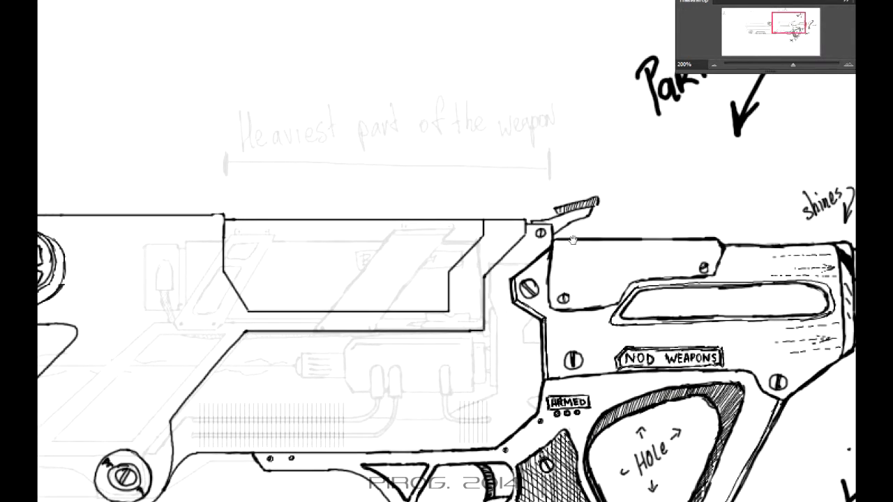
pyautogui.moveTo(442, 304); pyautogui.dragTo(486, 305)
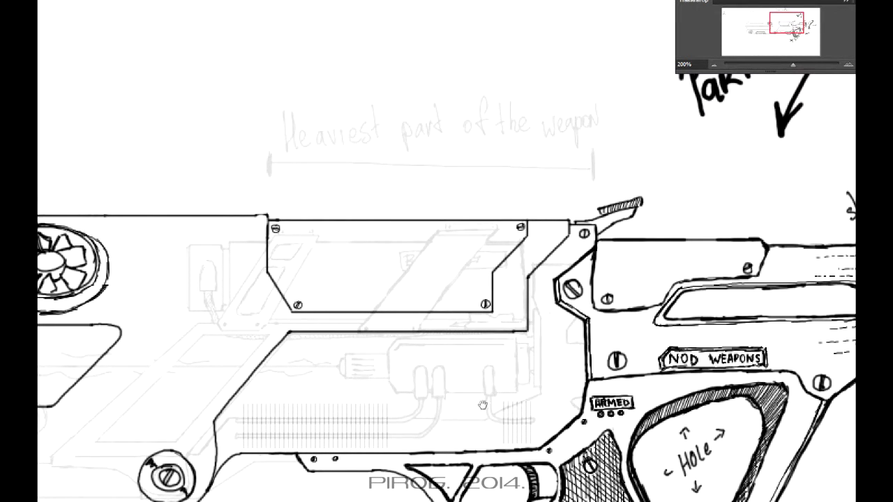
pyautogui.moveTo(482, 405); pyautogui.dragTo(451, 355)
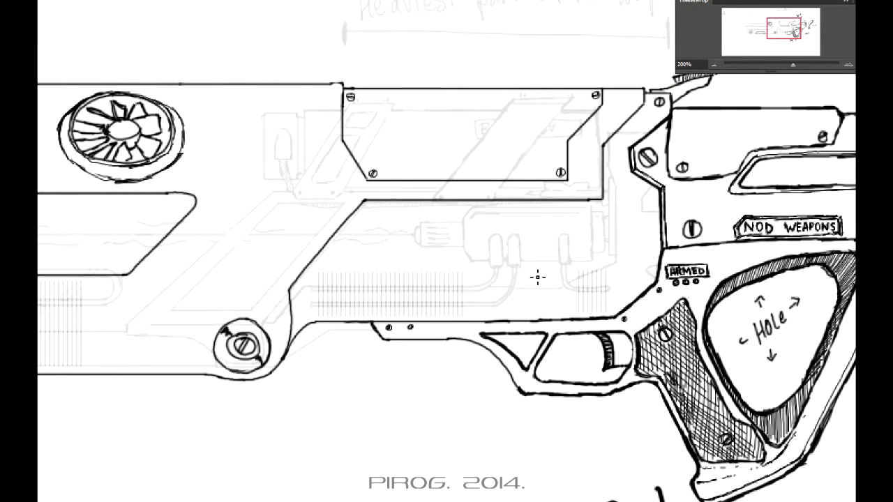
pyautogui.rightClick(512, 315)
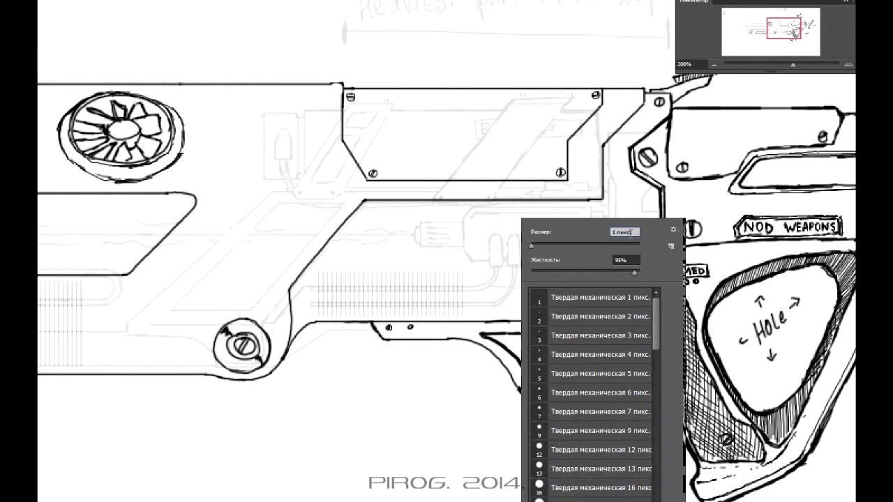
pyautogui.press('Return')
pyautogui.press('Return')
pyautogui.press('Escape')
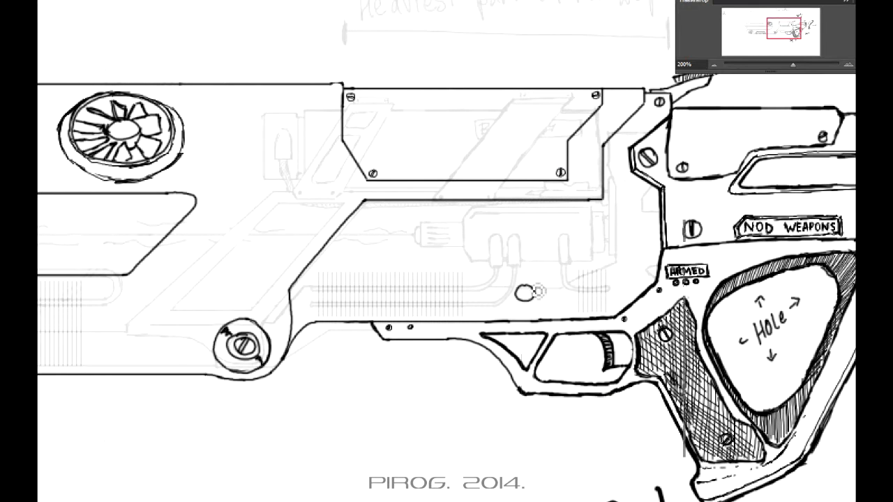
pyautogui.moveTo(522, 268)
pyautogui.mouseDown()
pyautogui.moveTo(544, 310)
pyautogui.moveTo(528, 317)
pyautogui.moveTo(506, 297)
pyautogui.moveTo(516, 282)
pyautogui.moveTo(530, 307)
pyautogui.mouseUp()
pyautogui.moveTo(554, 274); pyautogui.dragTo(561, 289)
pyautogui.rightClick(563, 289)
pyautogui.press('Return')
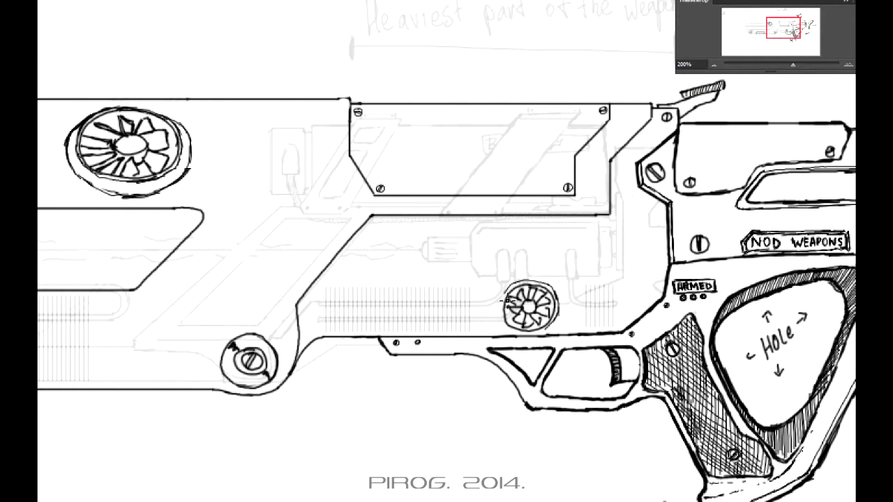
# - Toggle the clean redraw lines off and on to compare against the original sketch
pyautogui.rightClick(542, 232)
pyautogui.press('Return')
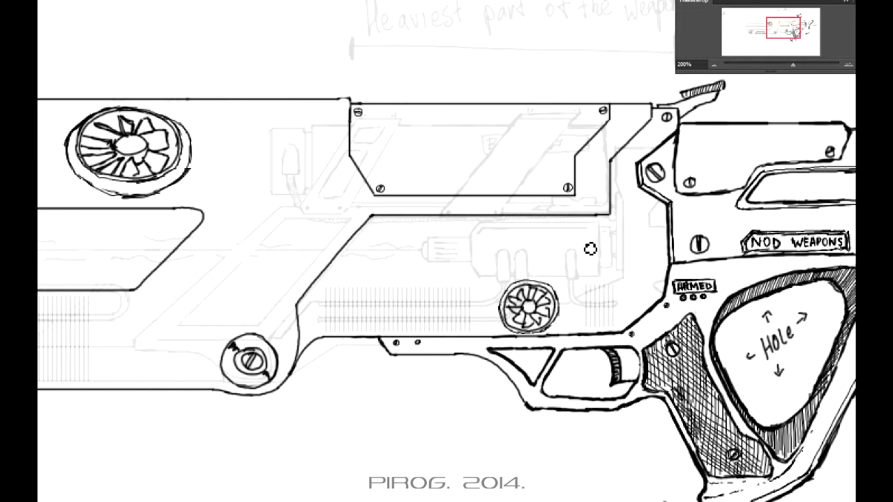
pyautogui.hotkey('ctrl', 'z')
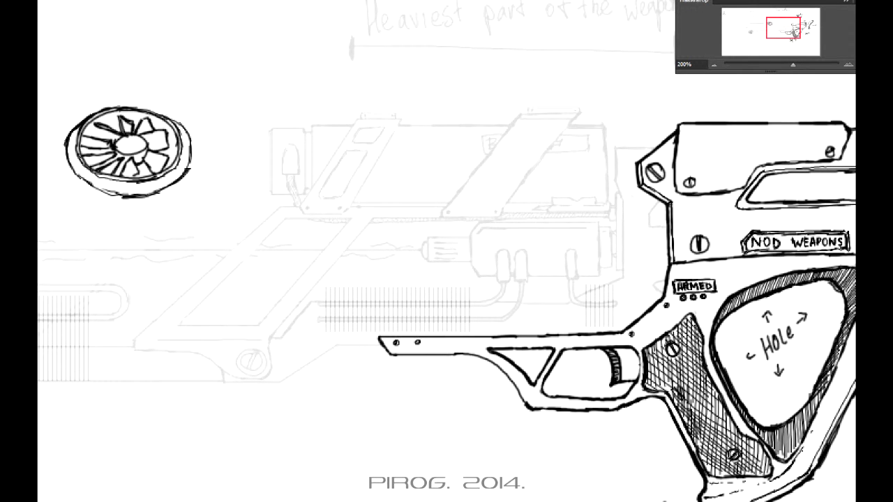
pyautogui.hotkey('ctrl', 'z')
pyautogui.rightClick(530, 238)
pyautogui.press('Return')
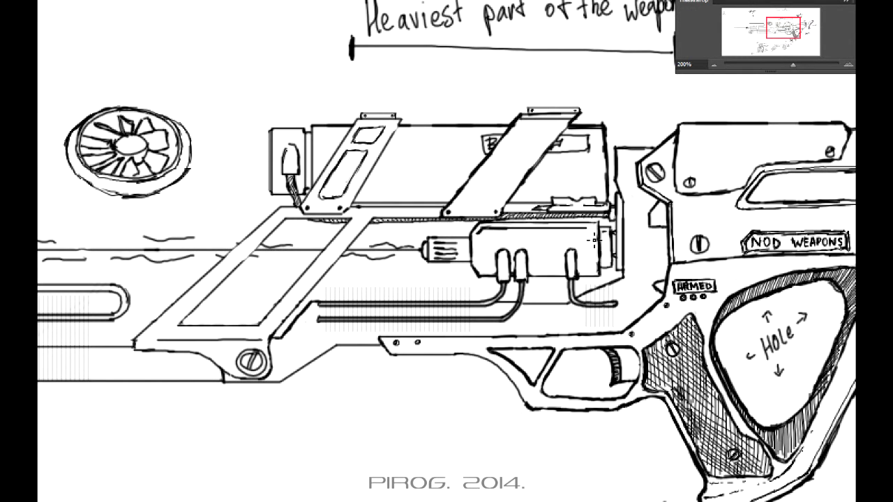
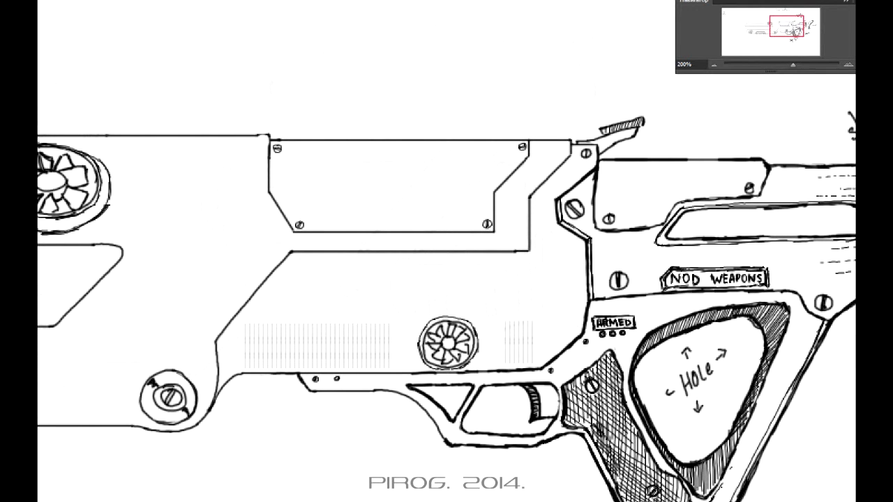
# - Sketch trial grey airflow arrows curving toward and around the fans
pyautogui.moveTo(70, 66); pyautogui.dragTo(44, 132)
pyautogui.moveTo(120, 88); pyautogui.dragTo(87, 146)
pyautogui.moveTo(489, 272); pyautogui.dragTo(469, 311)
pyautogui.moveTo(415, 272); pyautogui.dragTo(438, 307)
pyautogui.moveTo(490, 340)
pyautogui.mouseDown()
pyautogui.moveTo(559, 291)
pyautogui.moveTo(556, 307)
pyautogui.mouseUp()
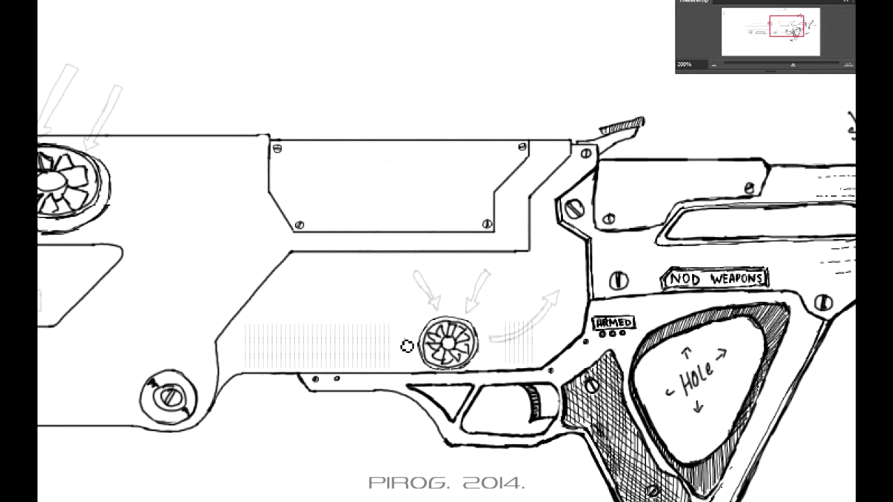
pyautogui.moveTo(407, 345)
pyautogui.mouseDown()
pyautogui.moveTo(312, 299)
pyautogui.moveTo(322, 305)
pyautogui.mouseUp()
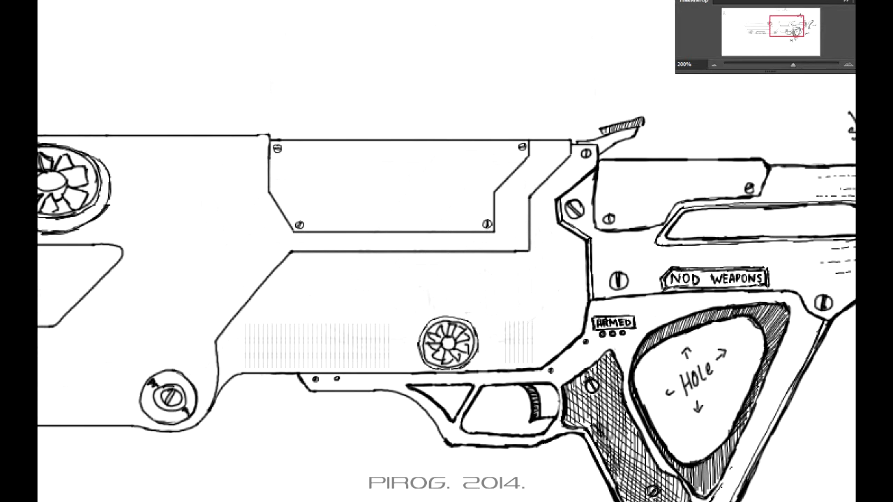
# - Undo the stray stroke and draw a small crescent slot in front of the lower fan
pyautogui.moveTo(140, 280); pyautogui.dragTo(802, 314)
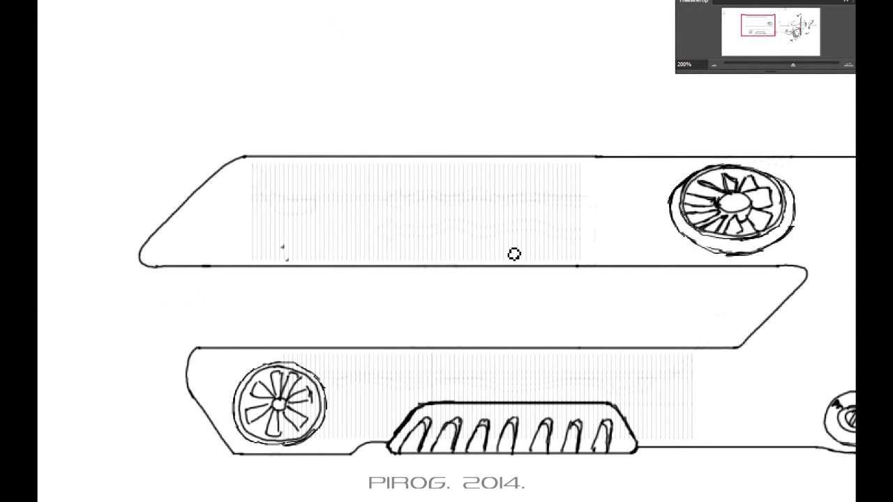
pyautogui.hotkey('ctrl', 'z')
pyautogui.moveTo(199, 361); pyautogui.dragTo(203, 383)
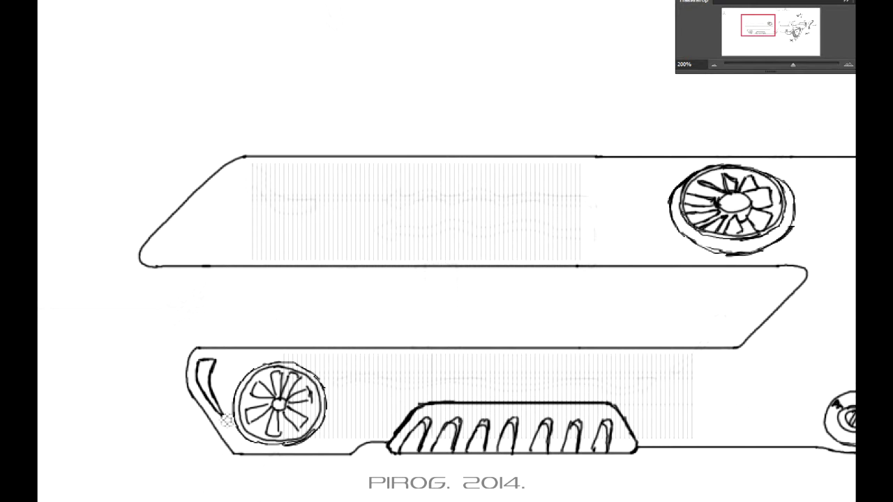
pyautogui.moveTo(138, 386); pyautogui.dragTo(203, 374)
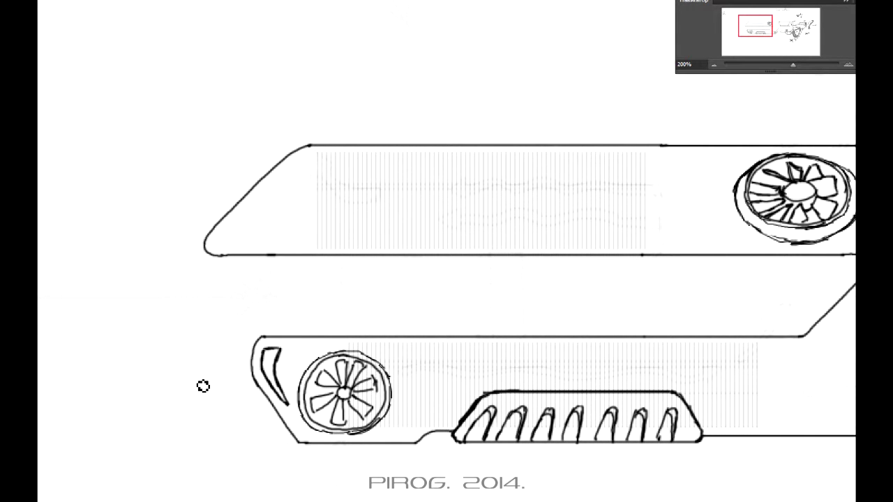
pyautogui.scroll(2, 539, 238)
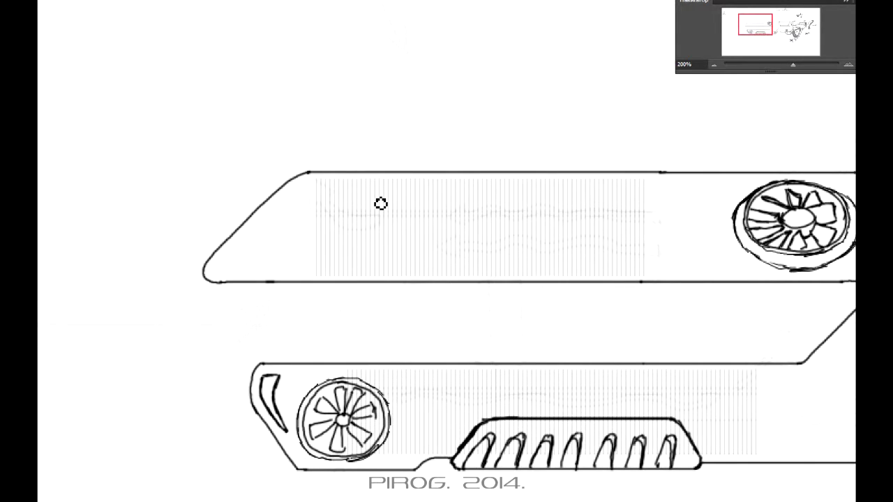
pyautogui.moveTo(577, 325)
pyautogui.mouseDown()
pyautogui.moveTo(624, 379)
pyautogui.moveTo(707, 428)
pyautogui.mouseUp()
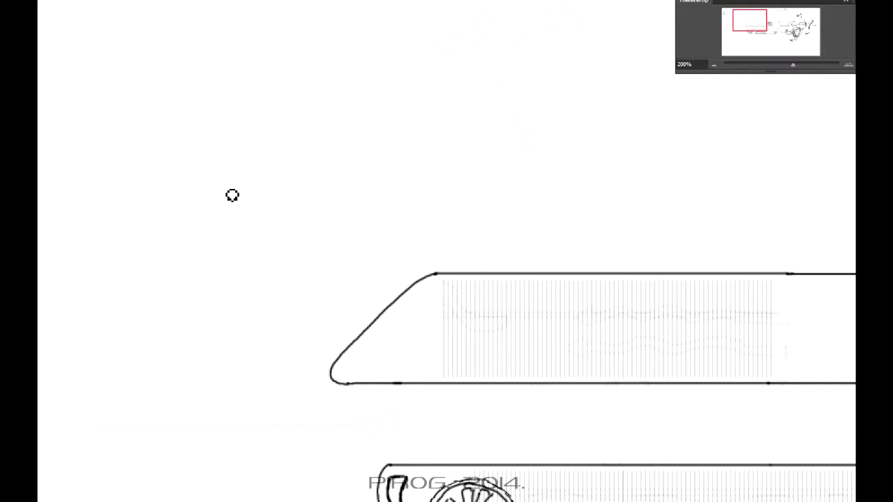
pyautogui.hscroll(5, 394, 383)
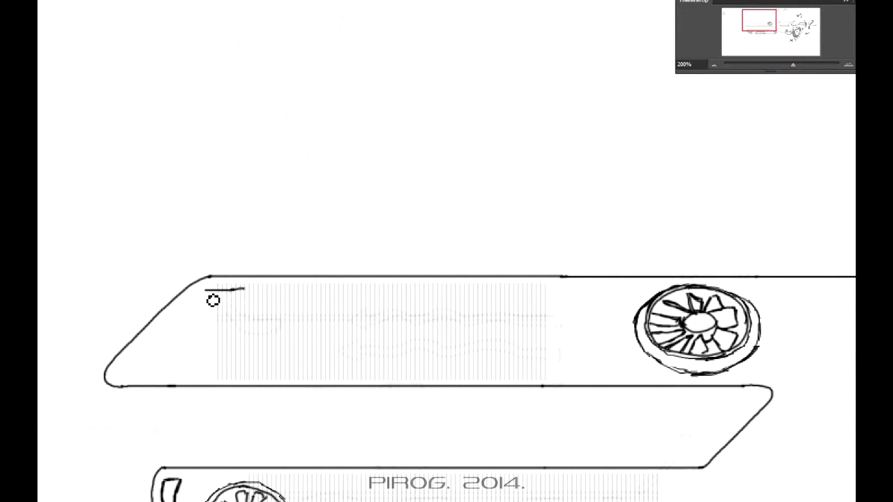
# - Outline two slanted vent windows at the upper barrel's front and hatch them densely
pyautogui.moveTo(264, 292)
pyautogui.mouseDown()
pyautogui.moveTo(196, 309)
pyautogui.moveTo(271, 299)
pyautogui.moveTo(174, 321)
pyautogui.moveTo(214, 347)
pyautogui.moveTo(264, 324)
pyautogui.mouseUp()
pyautogui.moveTo(237, 391); pyautogui.dragTo(171, 408)
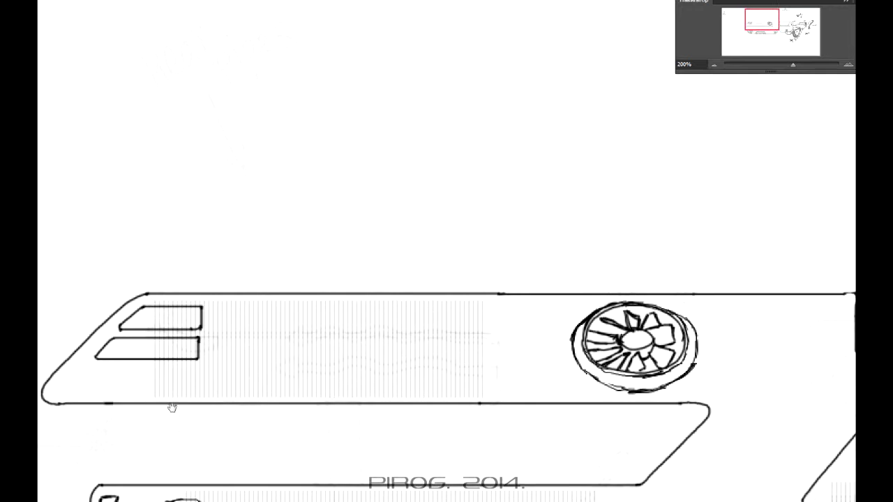
pyautogui.moveTo(371, 391); pyautogui.dragTo(393, 415)
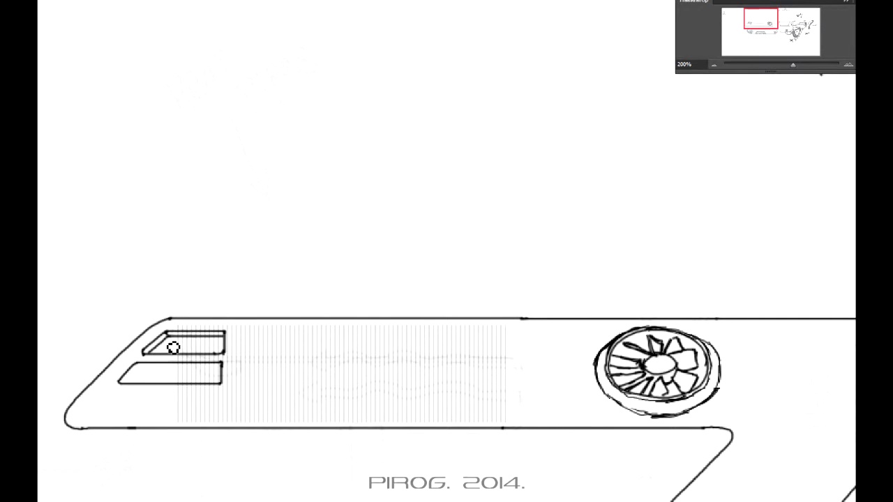
pyautogui.moveTo(174, 348)
pyautogui.mouseDown()
pyautogui.moveTo(167, 353)
pyautogui.moveTo(224, 354)
pyautogui.mouseUp()
pyautogui.moveTo(125, 380)
pyautogui.mouseDown()
pyautogui.moveTo(149, 369)
pyautogui.moveTo(230, 370)
pyautogui.moveTo(193, 373)
pyautogui.moveTo(221, 367)
pyautogui.mouseUp()
# - Fill the crescent slot in front of the lower fan solid dark
pyautogui.moveTo(270, 413); pyautogui.dragTo(360, 235)
pyautogui.moveTo(222, 347)
pyautogui.mouseDown()
pyautogui.moveTo(233, 384)
pyautogui.moveTo(232, 360)
pyautogui.mouseUp()
pyautogui.hscroll(5, 232, 360)
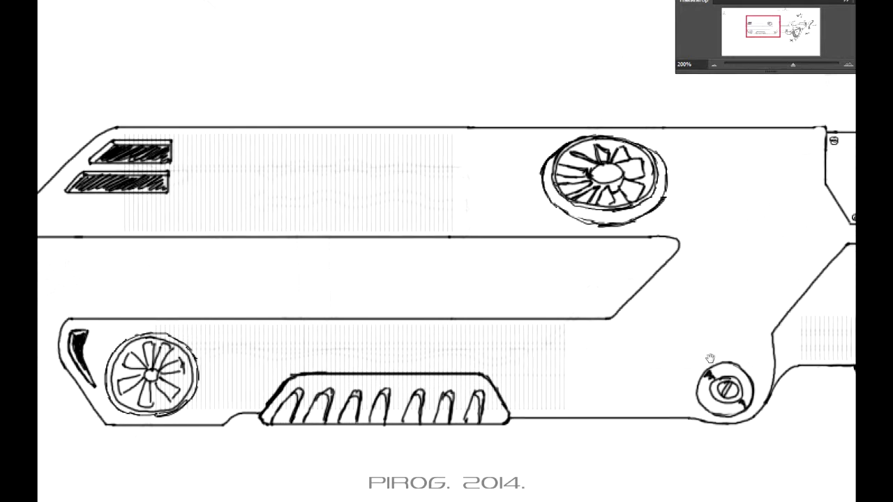
# - Draw a narrow vertical slot on the lower barrel and repeat it into a row of five
pyautogui.rightClick(559, 336)
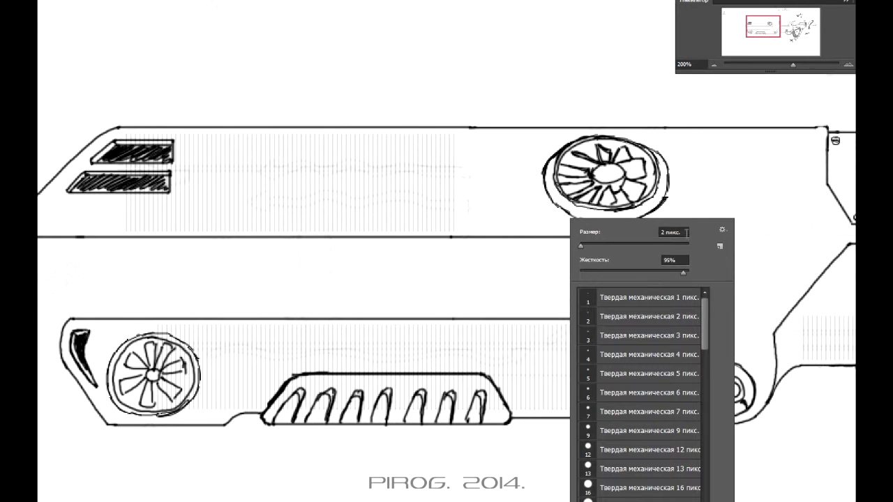
pyautogui.doubleClick(596, 296)
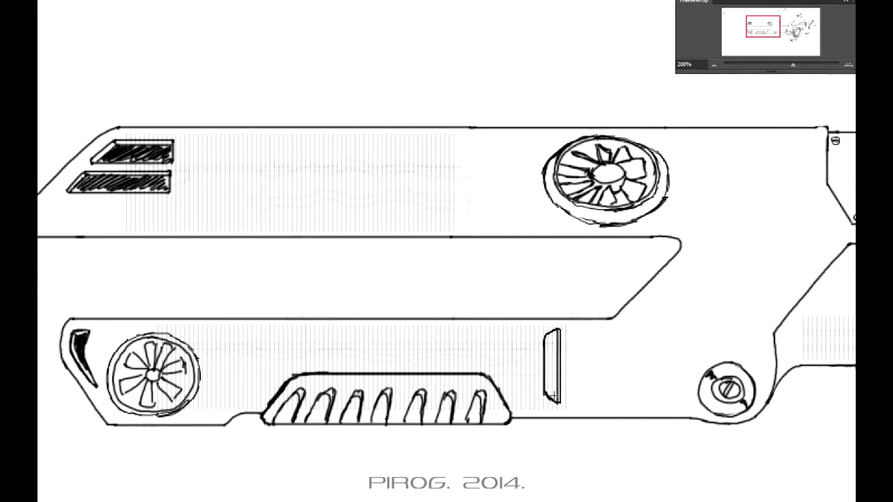
pyautogui.moveTo(563, 331); pyautogui.dragTo(562, 377)
pyautogui.hotkey('ctrl', 'shift', 'alt', 't')
pyautogui.hotkey('ctrl', 'shift', 'alt', 't')
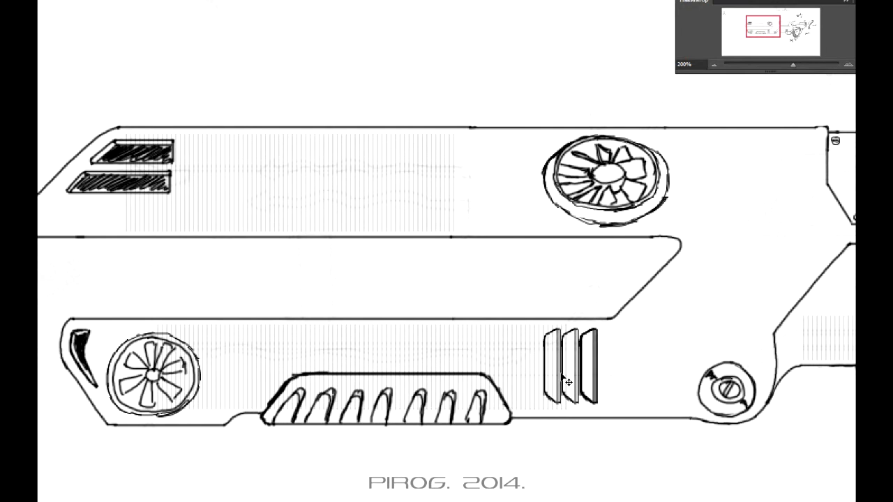
pyautogui.hotkey('ctrl', 'shift', 'alt', 't')
pyautogui.hotkey('ctrl', 'shift', 'alt', 't')
pyautogui.hotkey('shift', 'Left')
pyautogui.hotkey('shift', 'Left')
pyautogui.hotkey('shift', 'Left')
pyautogui.hotkey('shift', 'Left')
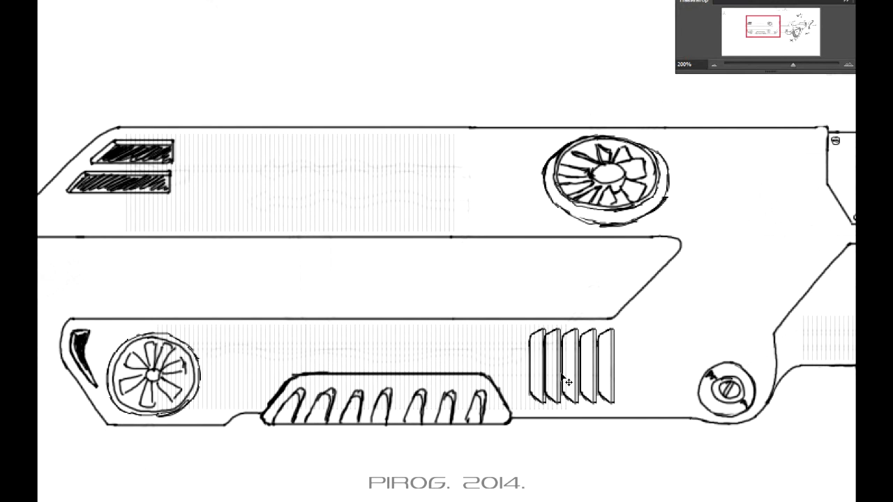
pyautogui.hotkey('shift', 'Left')
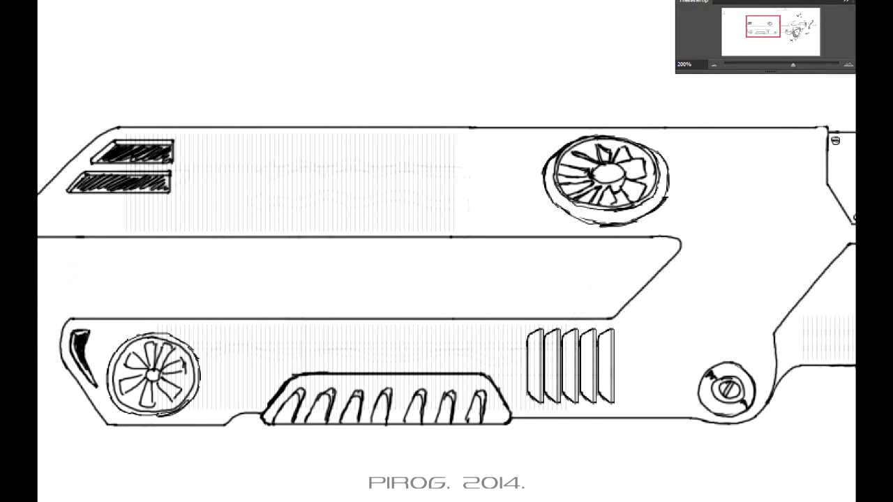
pyautogui.scroll(2, 708, 322)
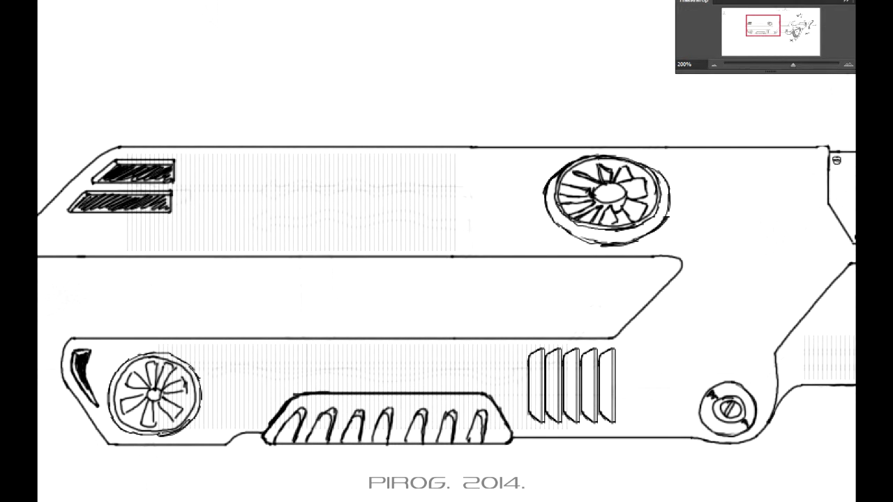
pyautogui.hscroll(-5, 727, 300)
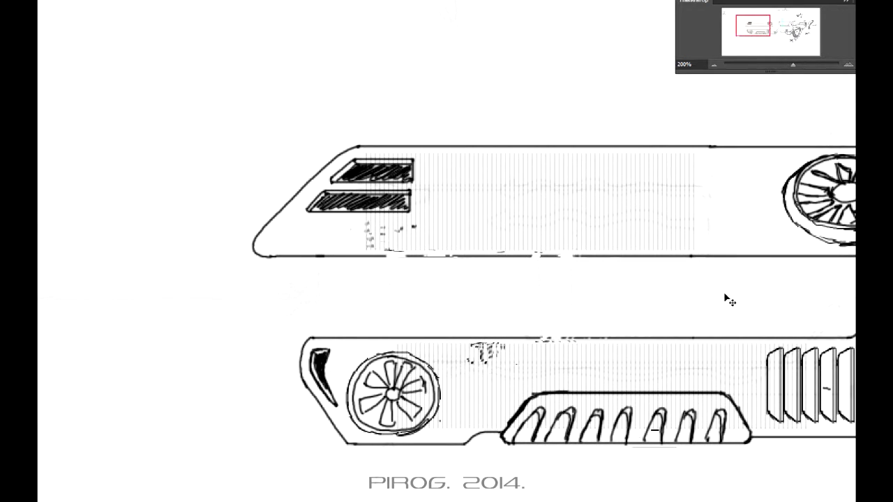
# - Bring the gun body into view and set a thin 1 px brush
pyautogui.moveTo(561, 309); pyautogui.dragTo(354, 309)
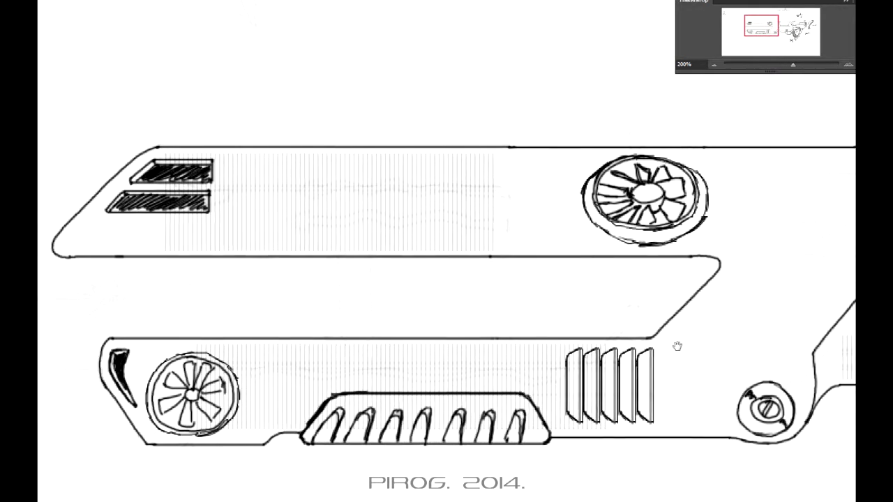
pyautogui.moveTo(651, 261); pyautogui.dragTo(390, 249)
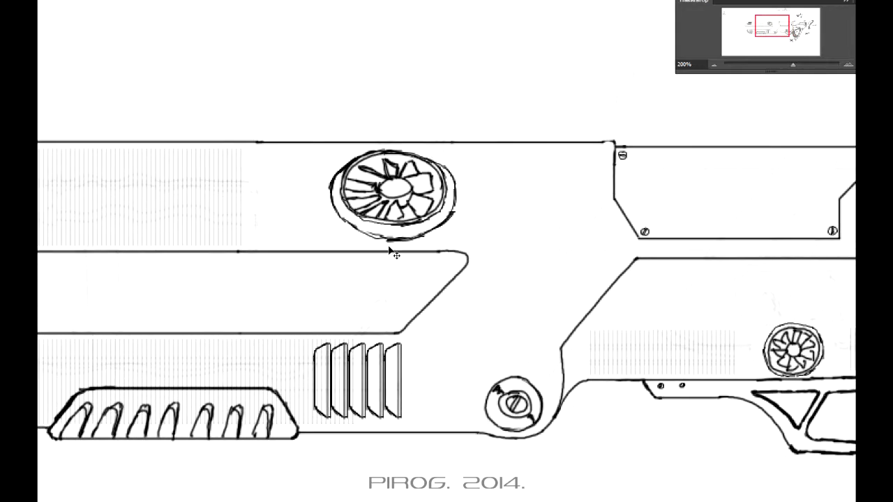
pyautogui.moveTo(566, 290)
pyautogui.mouseDown()
pyautogui.moveTo(542, 299)
pyautogui.moveTo(274, 247)
pyautogui.mouseUp()
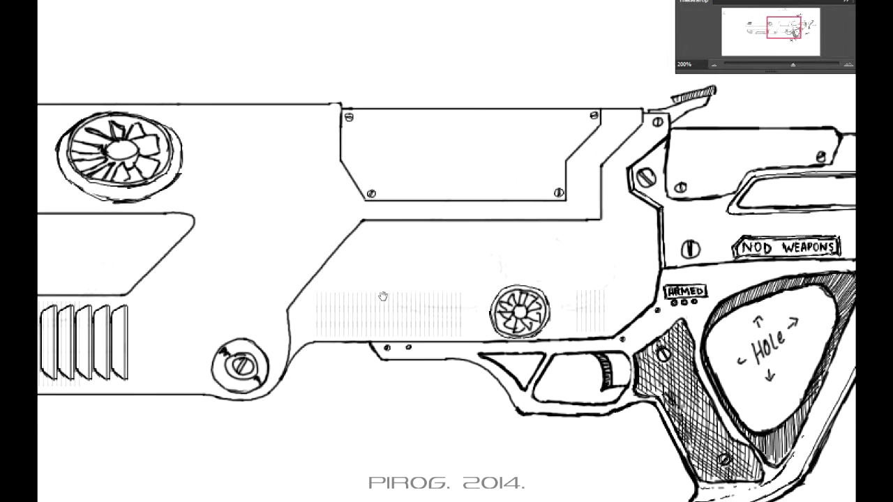
pyautogui.moveTo(349, 383)
pyautogui.mouseDown()
pyautogui.moveTo(361, 364)
pyautogui.moveTo(351, 398)
pyautogui.mouseUp()
pyautogui.rightClick(444, 221)
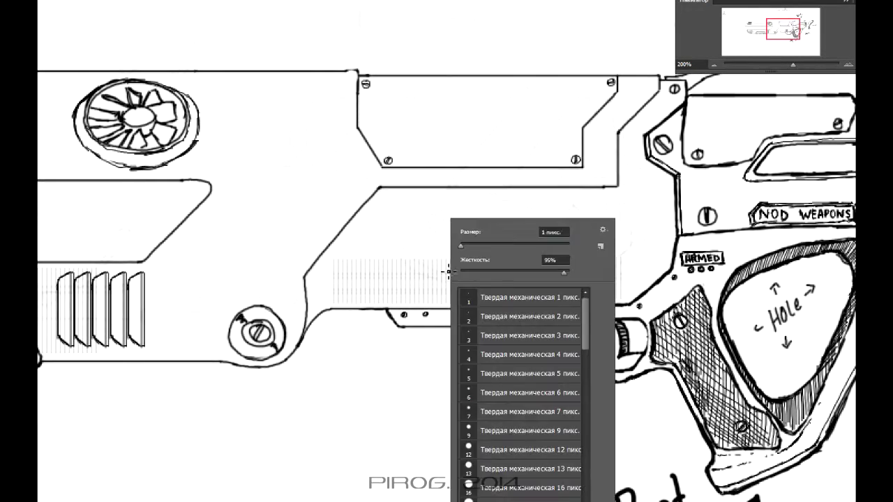
pyautogui.moveTo(520, 247); pyautogui.dragTo(531, 247)
pyautogui.press('Return')
# - Draw the parallelogram outline of the POWER STATUS bar gauge above the small fan
pyautogui.moveTo(518, 209); pyautogui.dragTo(566, 209)
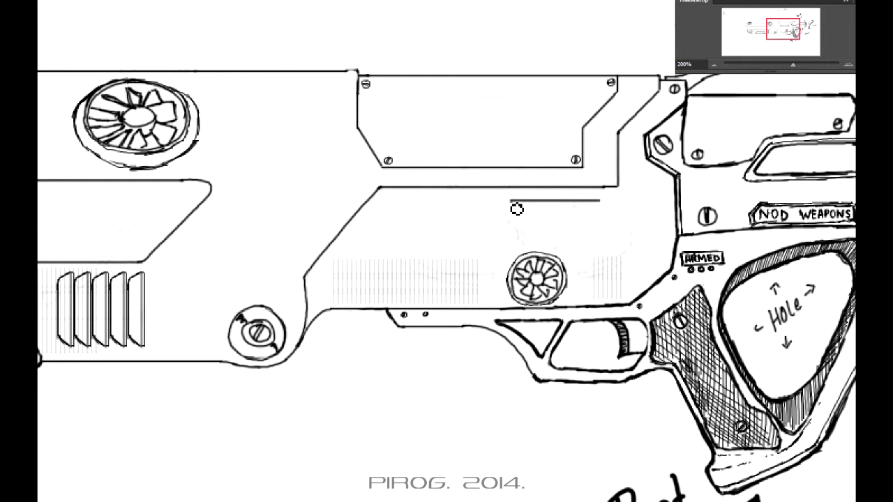
pyautogui.moveTo(508, 220); pyautogui.dragTo(601, 220)
pyautogui.rightClick(514, 229)
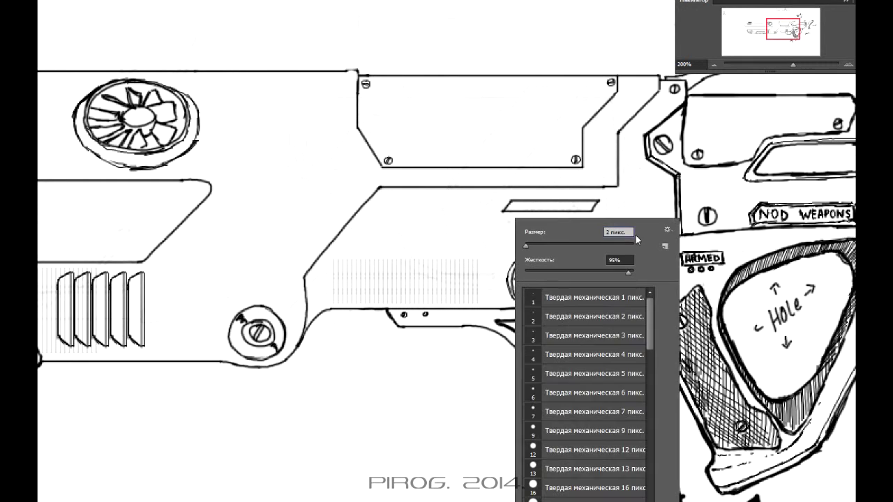
pyautogui.press('Return')
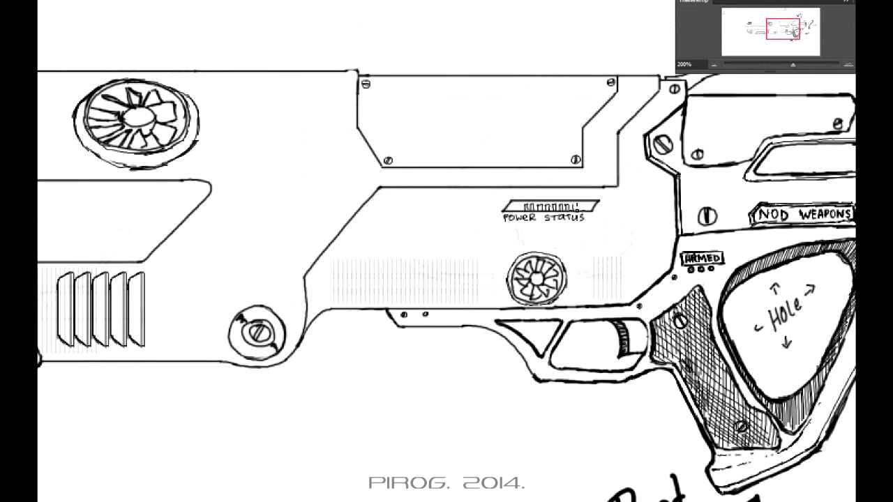
pyautogui.moveTo(581, 241); pyautogui.dragTo(517, 236)
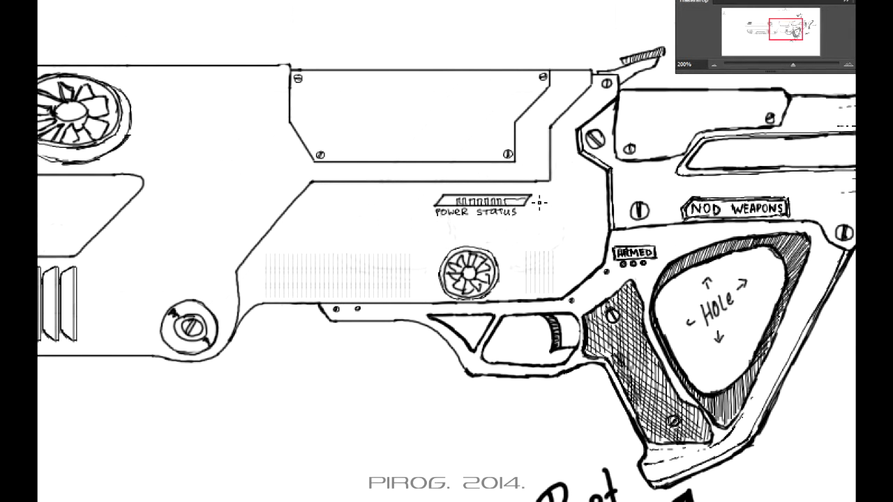
pyautogui.rightClick(530, 199)
# - Ink a straight line closing the top edge above the barrel
pyautogui.press('Return')
pyautogui.moveTo(432, 188)
pyautogui.mouseDown()
pyautogui.moveTo(550, 188)
pyautogui.moveTo(550, 228)
pyautogui.moveTo(379, 188)
pyautogui.moveTo(380, 232)
pyautogui.moveTo(551, 232)
pyautogui.moveTo(551, 209)
pyautogui.moveTo(512, 226)
pyautogui.mouseUp()
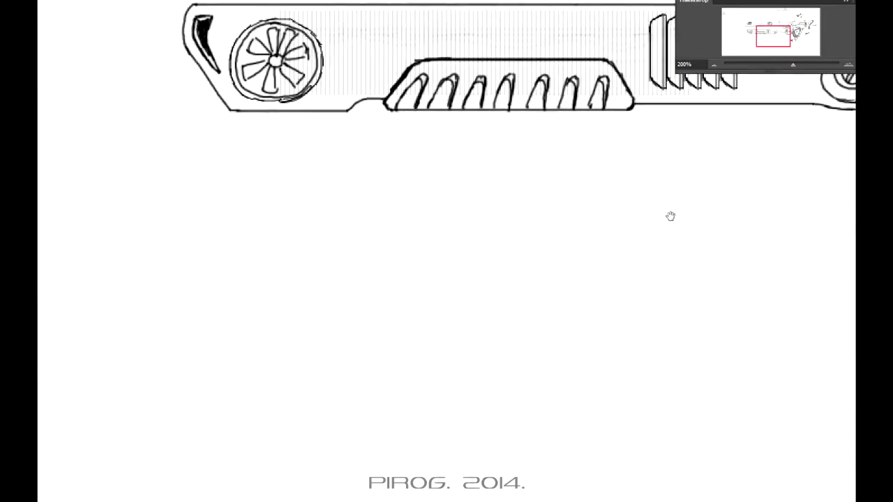
pyautogui.moveTo(533, 181); pyautogui.dragTo(582, 265)
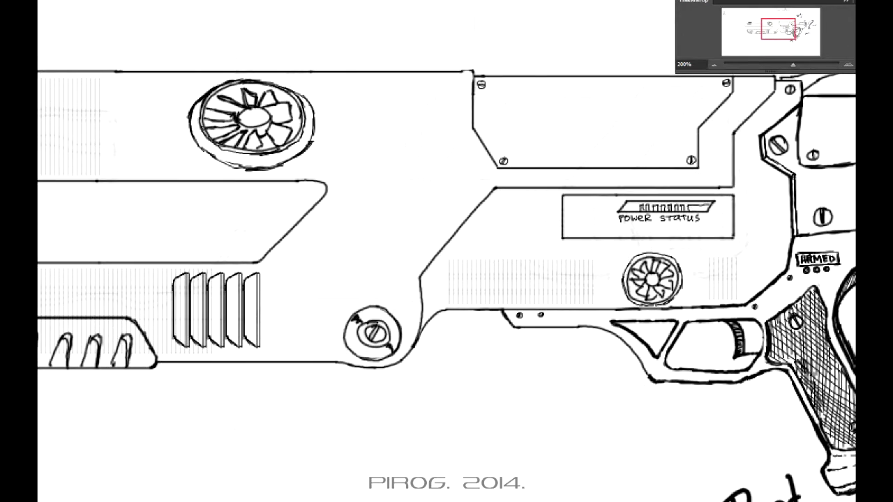
pyautogui.moveTo(328, 187); pyautogui.dragTo(493, 187)
# - Select the lower-barrel vent slats and place copies on both sides of the small fan
pyautogui.moveTo(296, 273); pyautogui.dragTo(385, 273)
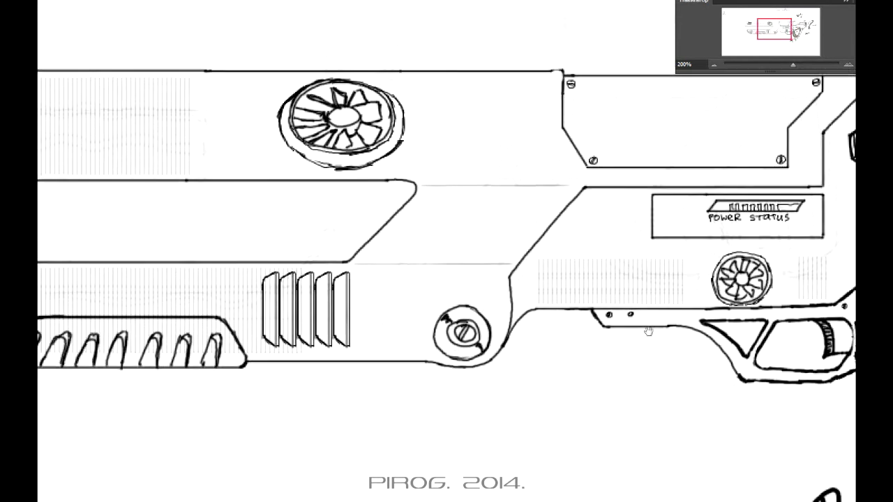
pyautogui.moveTo(534, 275); pyautogui.dragTo(332, 228)
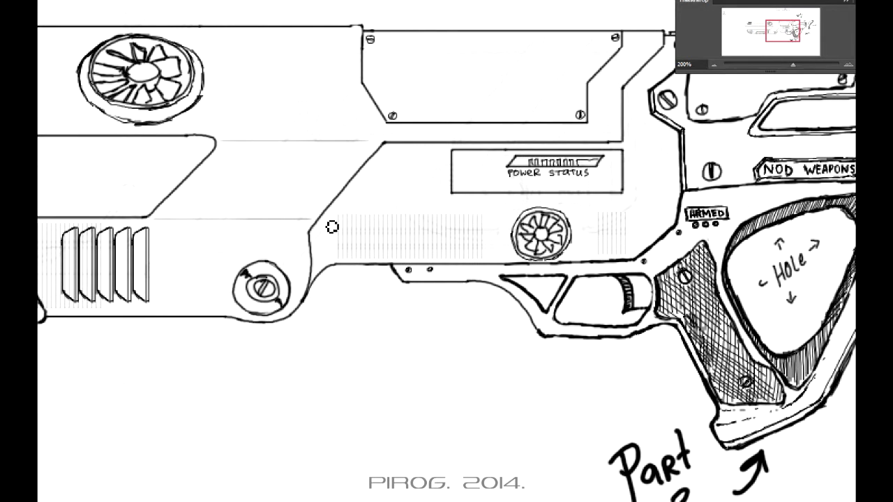
pyautogui.moveTo(551, 266); pyautogui.dragTo(422, 286)
pyautogui.moveTo(517, 295); pyautogui.dragTo(532, 302)
pyautogui.moveTo(140, 236); pyautogui.dragTo(468, 239)
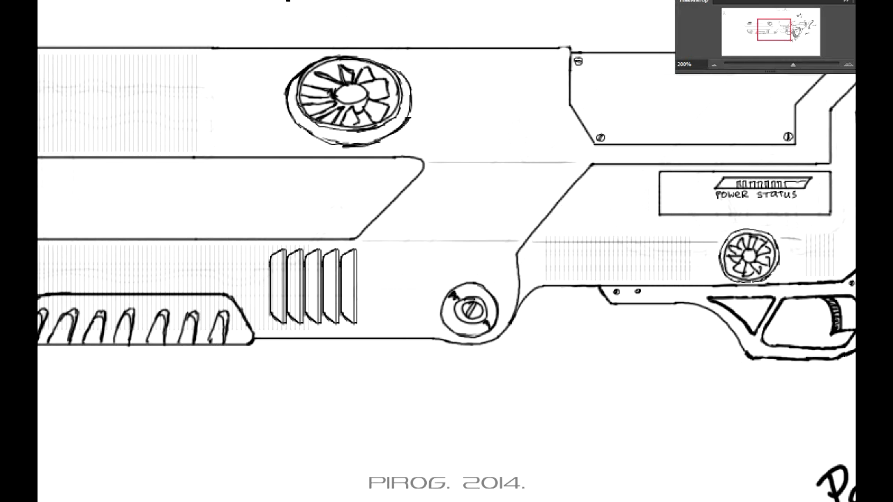
pyautogui.moveTo(362, 251); pyautogui.dragTo(271, 328)
pyautogui.moveTo(318, 307); pyautogui.dragTo(488, 267)
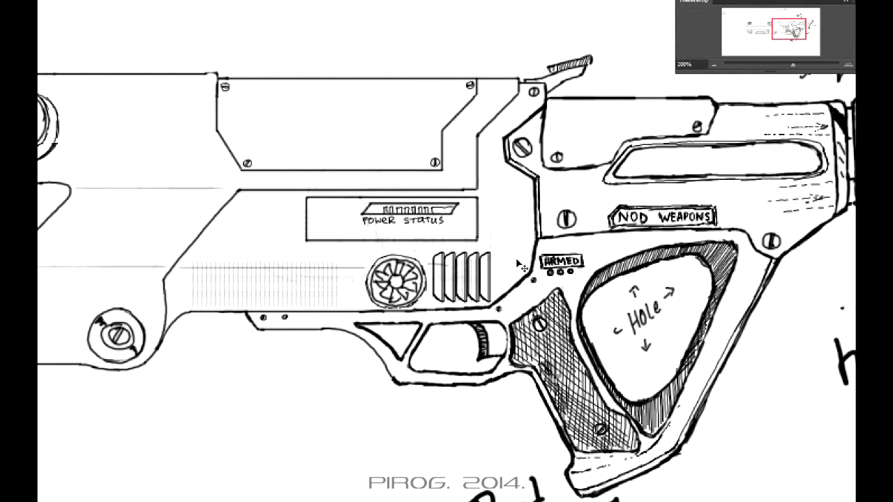
pyautogui.moveTo(522, 261); pyautogui.dragTo(222, 287)
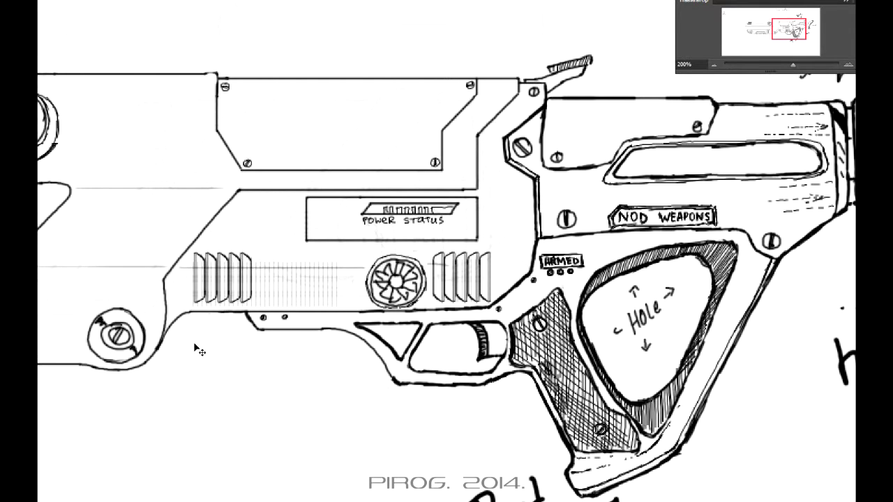
pyautogui.moveTo(598, 349); pyautogui.dragTo(852, 412)
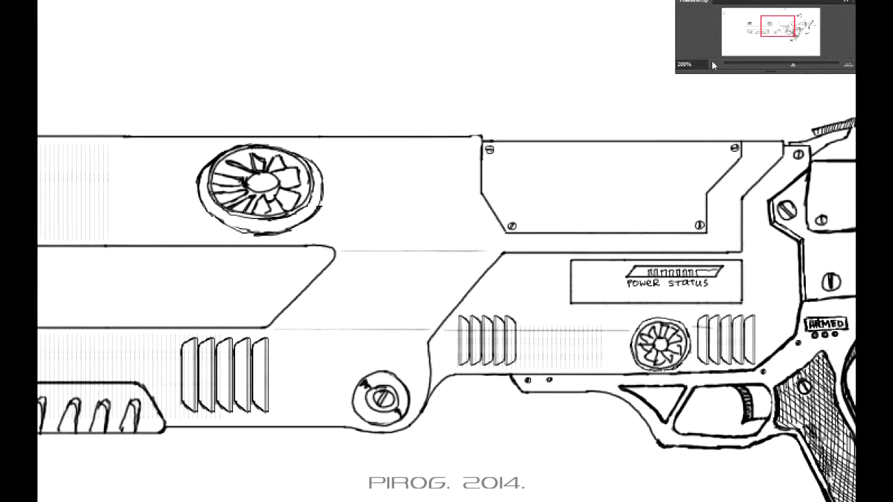
# - Zoom to 100% and retrace the upper barrel's long top edge line darker
pyautogui.hotkey('ctrl', '-')
pyautogui.hotkey('ctrl', '-')
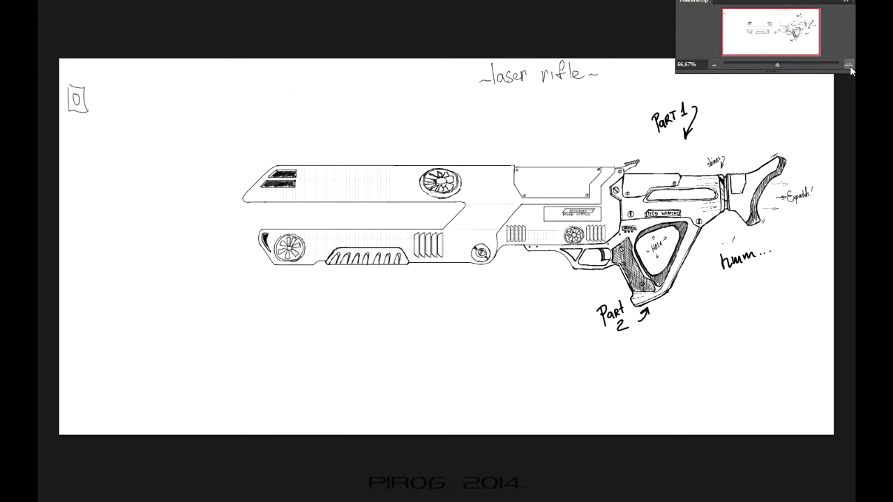
pyautogui.hotkey('ctrl', '+')
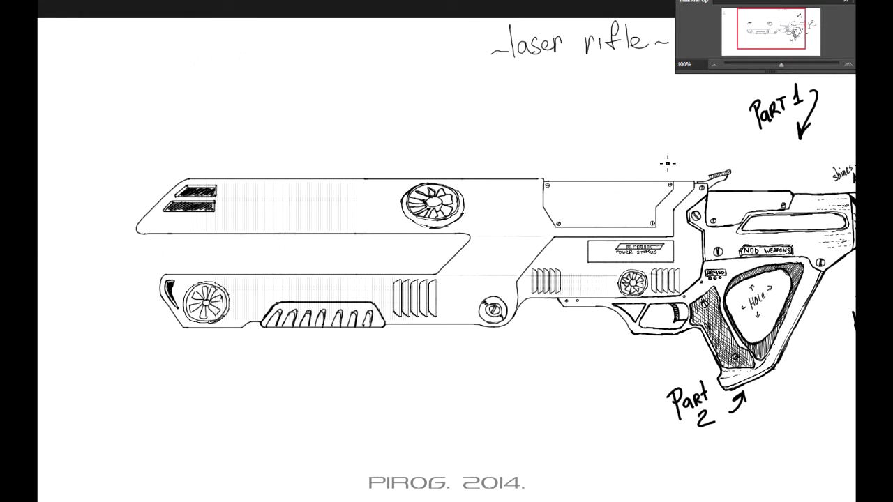
pyautogui.moveTo(668, 164); pyautogui.dragTo(626, 173)
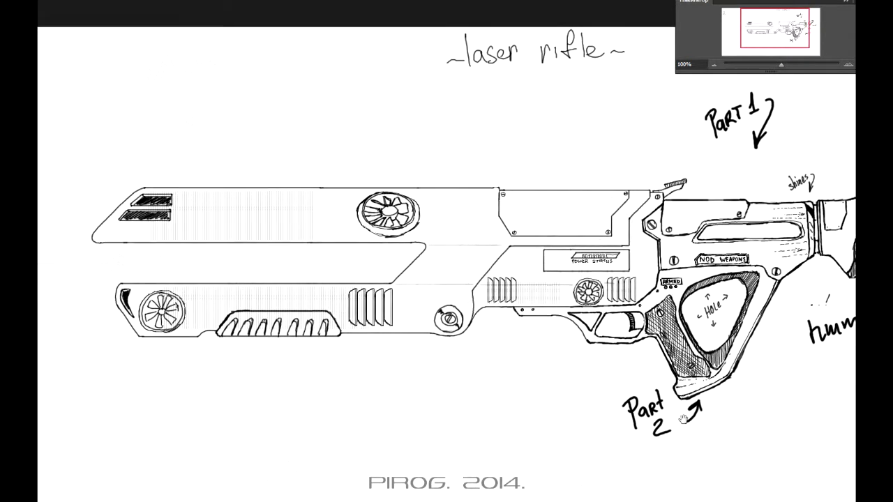
pyautogui.moveTo(724, 481)
pyautogui.mouseDown()
pyautogui.moveTo(720, 398)
pyautogui.moveTo(687, 411)
pyautogui.mouseUp()
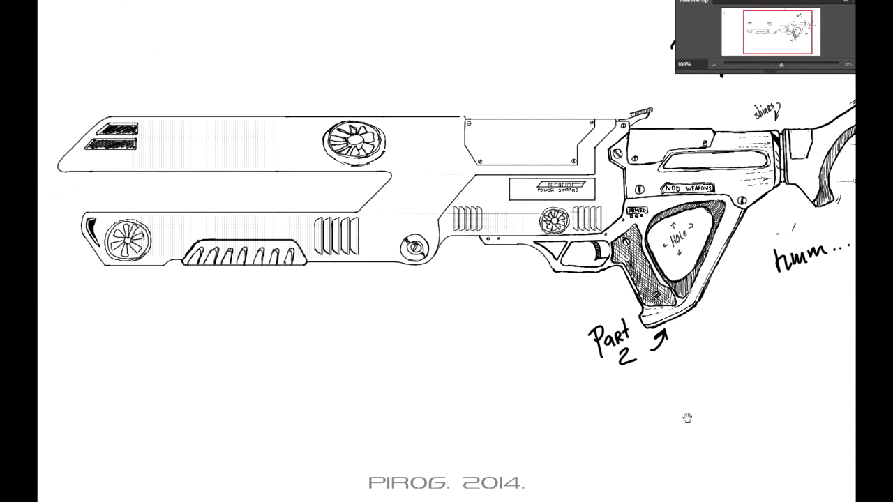
pyautogui.moveTo(460, 127); pyautogui.dragTo(88, 124)
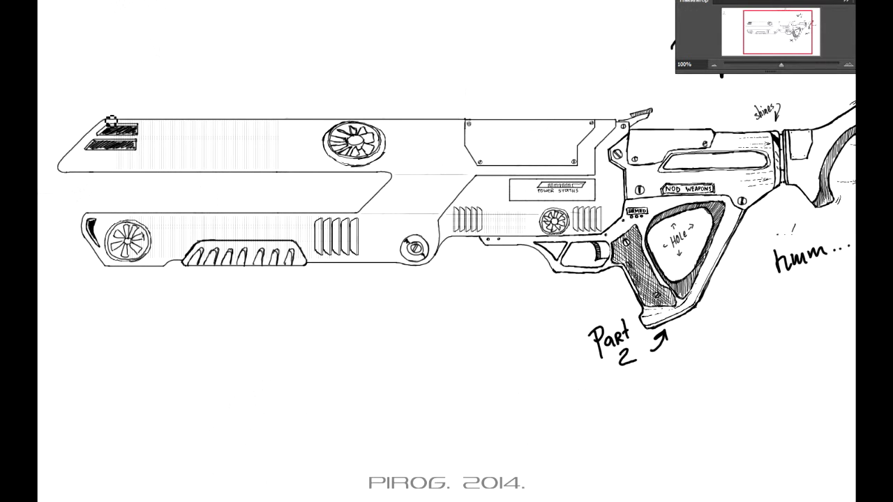
pyautogui.hotkey('ctrl', '+')
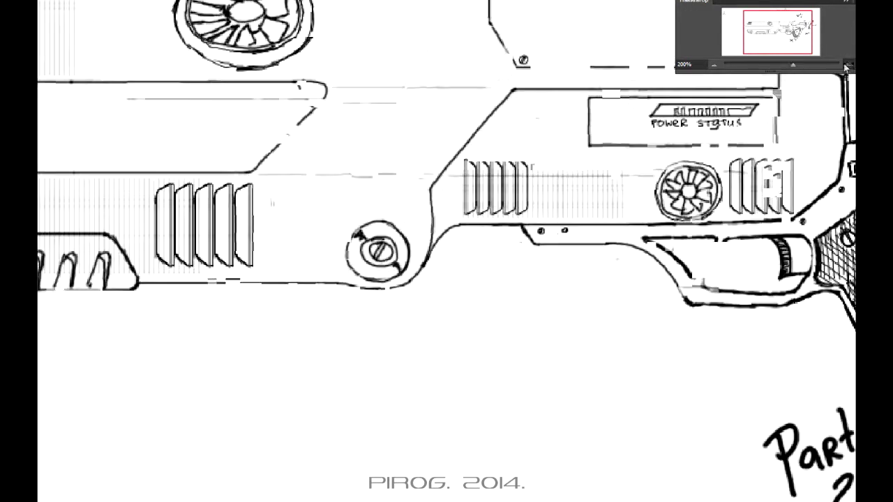
pyautogui.hotkey('ctrl', '+')
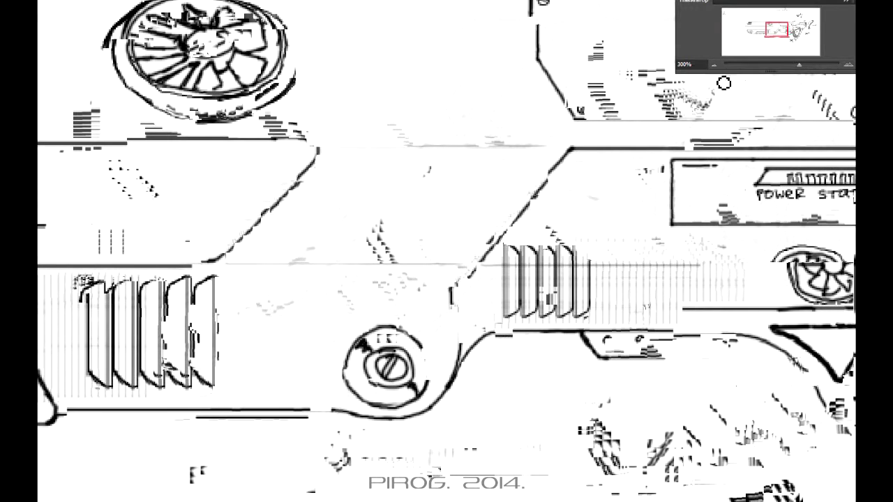
pyautogui.hotkey('ctrl', '-')
pyautogui.hotkey('ctrl', '-')
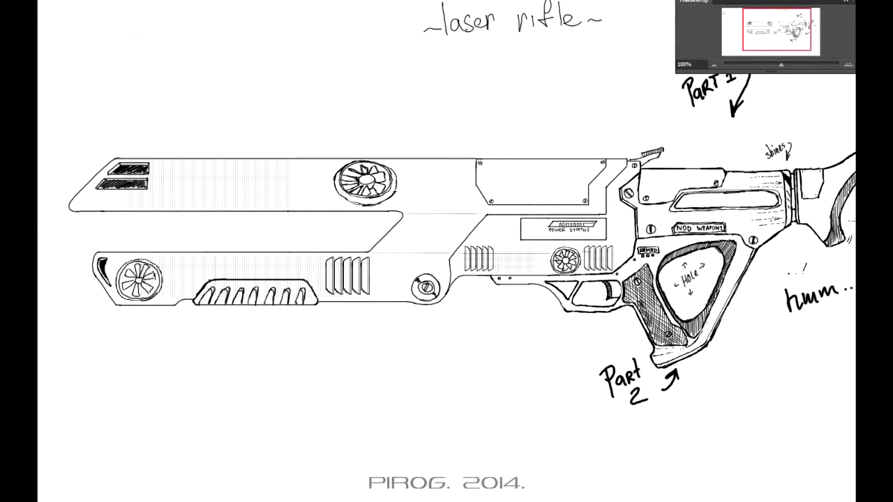
# - Pick a mid grey, enlarge the brush, and paint base tone across the rifle's middle
pyautogui.click(44, 283)
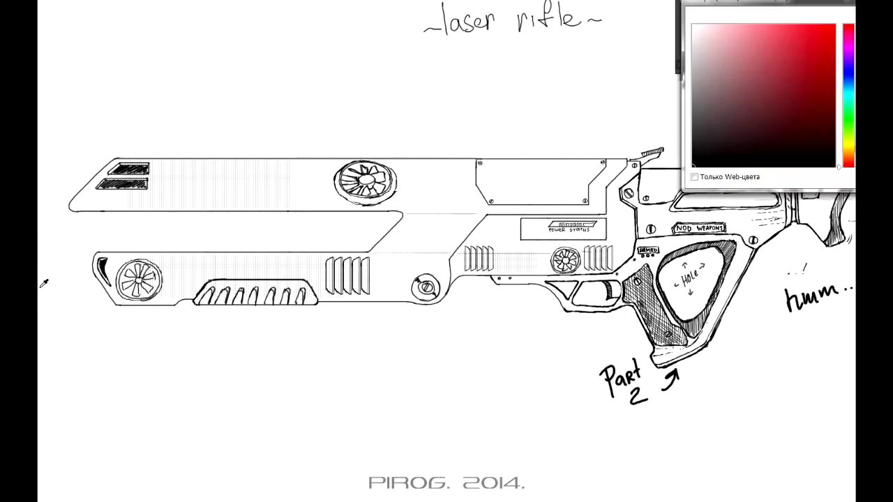
pyautogui.press('Return')
pyautogui.rightClick(481, 220)
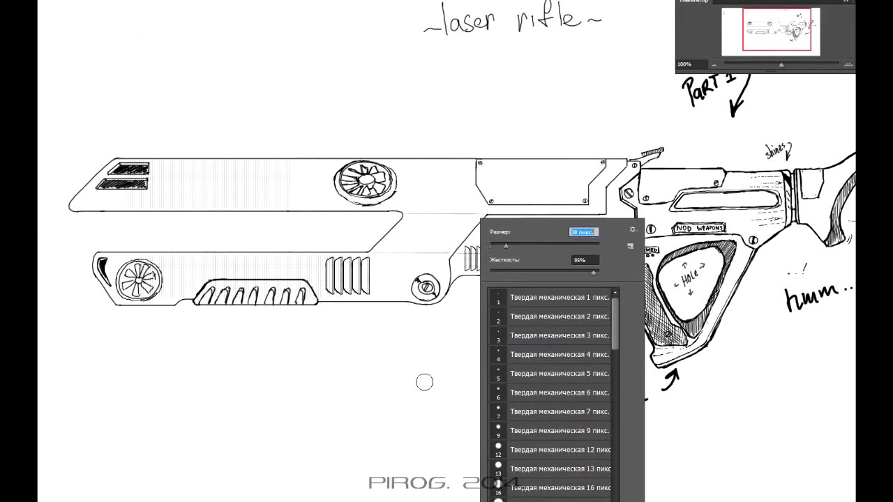
pyautogui.click(425, 376)
pyautogui.moveTo(424, 225); pyautogui.dragTo(363, 273)
pyautogui.moveTo(426, 210); pyautogui.dragTo(391, 236)
pyautogui.moveTo(444, 195)
pyautogui.mouseDown()
pyautogui.moveTo(460, 222)
pyautogui.moveTo(488, 206)
pyautogui.moveTo(544, 223)
pyautogui.moveTo(432, 279)
pyautogui.moveTo(446, 269)
pyautogui.moveTo(517, 269)
pyautogui.moveTo(572, 255)
pyautogui.moveTo(535, 201)
pyautogui.moveTo(409, 211)
pyautogui.moveTo(390, 203)
pyautogui.moveTo(83, 202)
pyautogui.moveTo(119, 167)
pyautogui.moveTo(157, 161)
pyautogui.moveTo(628, 161)
pyautogui.moveTo(659, 152)
pyautogui.mouseUp()
# - Fill the upper and lower barrel bands, grip, receiver and stock with grey
pyautogui.moveTo(628, 201)
pyautogui.mouseDown()
pyautogui.moveTo(446, 187)
pyautogui.moveTo(148, 185)
pyautogui.mouseUp()
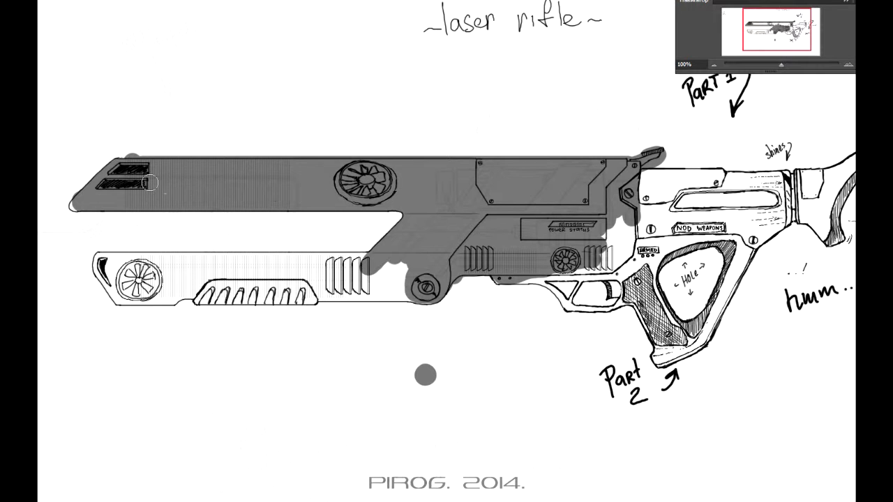
pyautogui.moveTo(98, 255)
pyautogui.mouseDown()
pyautogui.moveTo(120, 293)
pyautogui.moveTo(134, 260)
pyautogui.moveTo(391, 258)
pyautogui.mouseUp()
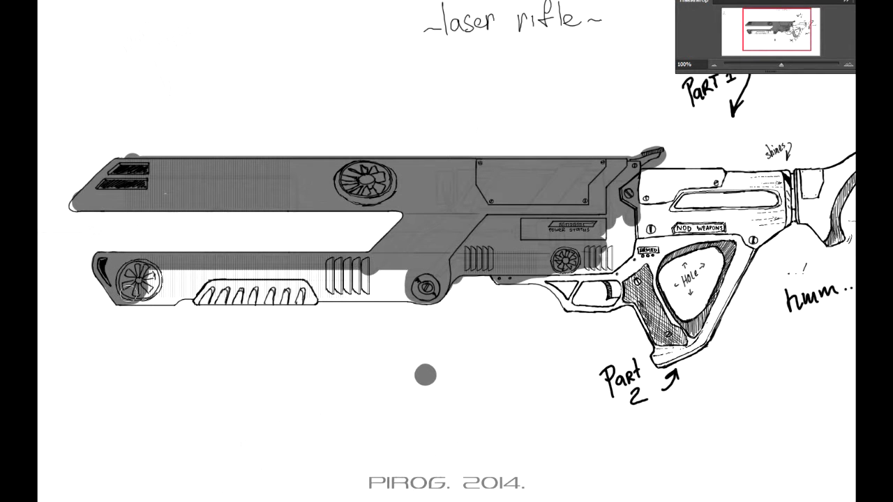
pyautogui.moveTo(129, 293)
pyautogui.mouseDown()
pyautogui.moveTo(412, 287)
pyautogui.moveTo(209, 273)
pyautogui.moveTo(320, 270)
pyautogui.mouseUp()
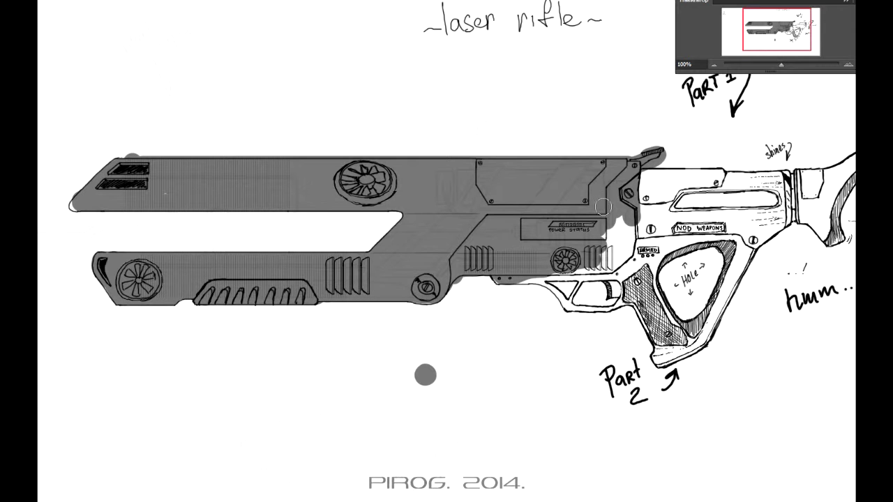
pyautogui.moveTo(516, 278)
pyautogui.mouseDown()
pyautogui.moveTo(570, 276)
pyautogui.moveTo(682, 242)
pyautogui.moveTo(738, 236)
pyautogui.moveTo(725, 300)
pyautogui.moveTo(687, 338)
pyautogui.moveTo(628, 277)
pyautogui.moveTo(631, 305)
pyautogui.mouseUp()
pyautogui.moveTo(614, 262)
pyautogui.mouseDown()
pyautogui.moveTo(649, 180)
pyautogui.moveTo(790, 180)
pyautogui.moveTo(809, 202)
pyautogui.mouseUp()
pyautogui.moveTo(810, 203)
pyautogui.mouseDown()
pyautogui.moveTo(750, 260)
pyautogui.moveTo(775, 262)
pyautogui.moveTo(823, 203)
pyautogui.moveTo(772, 282)
pyautogui.moveTo(740, 269)
pyautogui.moveTo(590, 255)
pyautogui.moveTo(690, 283)
pyautogui.moveTo(712, 278)
pyautogui.moveTo(691, 335)
pyautogui.moveTo(600, 411)
pyautogui.moveTo(649, 422)
pyautogui.mouseUp()
# - Paint grey around the trigger with a smaller brush, then pick a lighter grey
pyautogui.rightClick(523, 353)
pyautogui.moveTo(488, 345)
pyautogui.mouseDown()
pyautogui.moveTo(520, 370)
pyautogui.moveTo(552, 377)
pyautogui.mouseUp()
pyautogui.moveTo(634, 385); pyautogui.dragTo(683, 390)
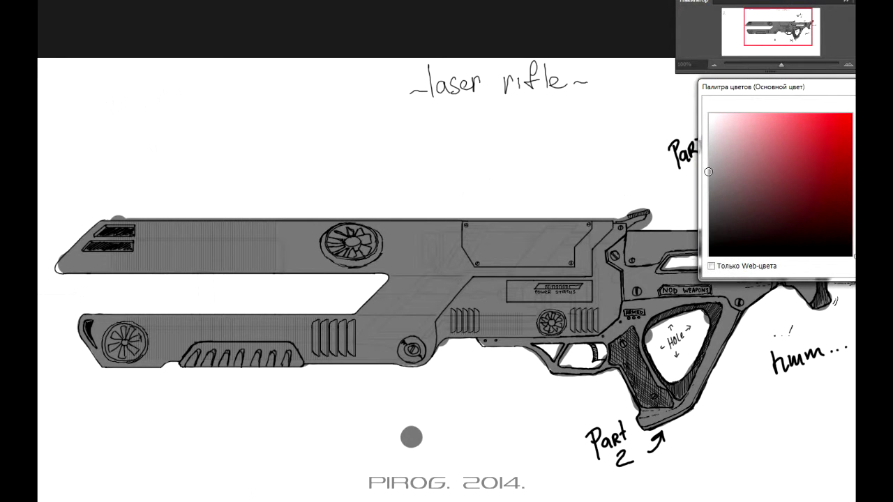
pyautogui.click(712, 159)
pyautogui.press('Return')
# - Highlight the upper barrel's top edge, nose tip and panel area in light grey
pyautogui.rightClick(438, 301)
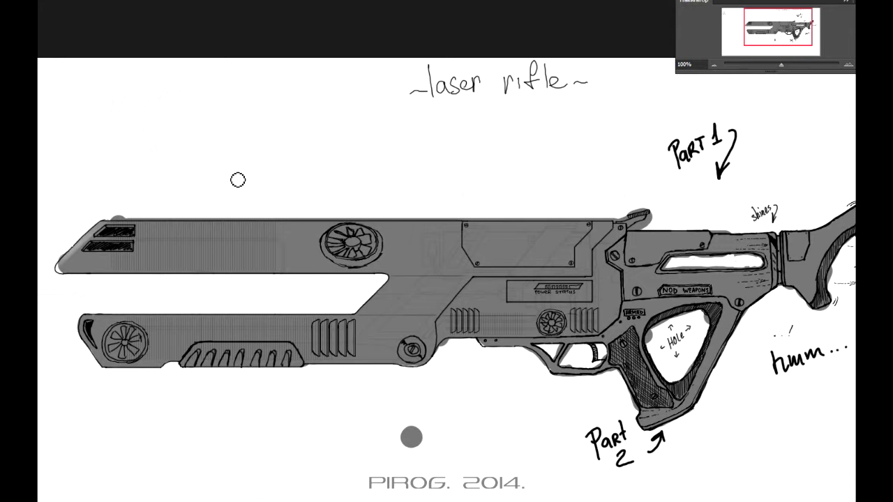
pyautogui.moveTo(106, 224); pyautogui.dragTo(305, 224)
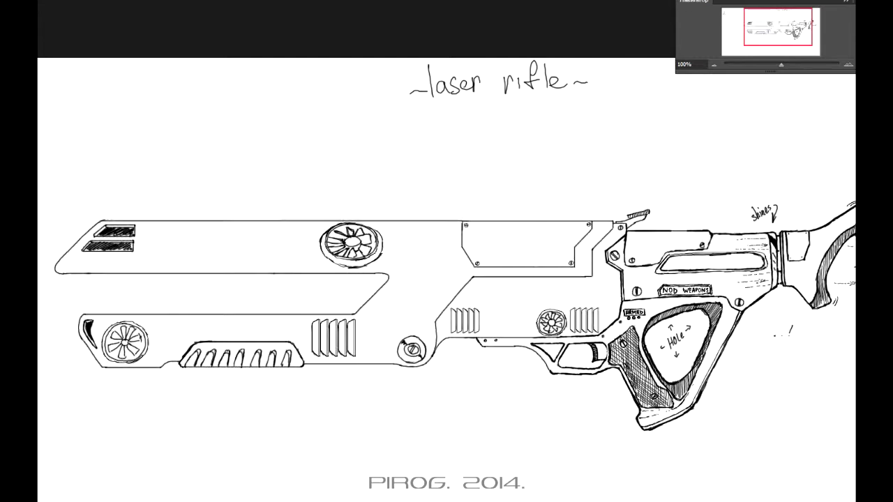
pyautogui.moveTo(102, 236); pyautogui.dragTo(90, 269)
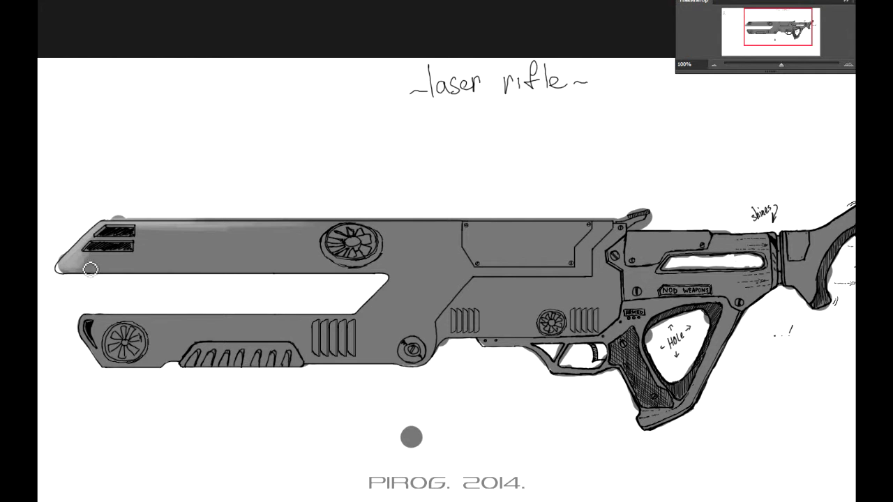
pyautogui.moveTo(182, 230); pyautogui.dragTo(339, 225)
pyautogui.rightClick(392, 222)
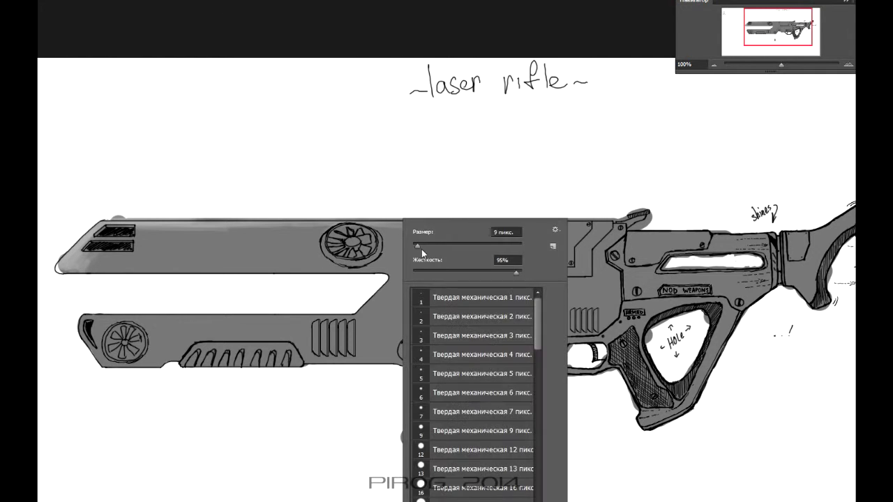
pyautogui.press('Escape')
pyautogui.moveTo(403, 226); pyautogui.dragTo(611, 229)
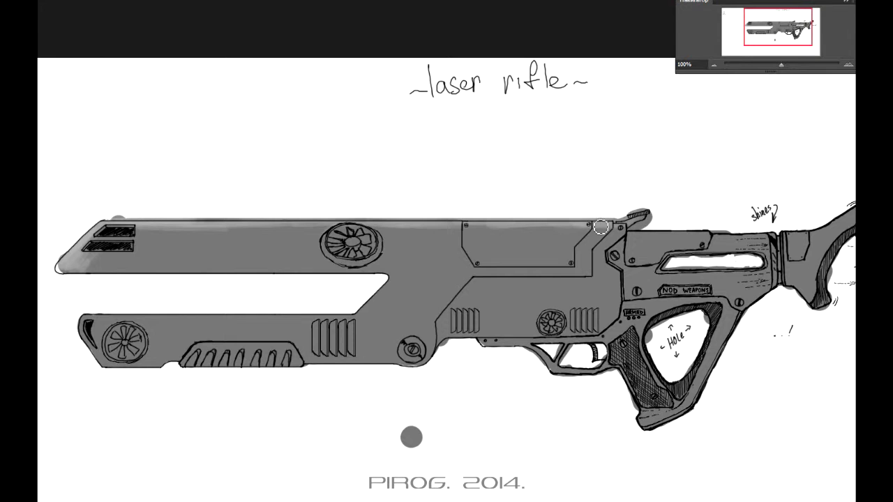
# - Brush light highlights across the diagonal section and along the lower barrel's top
pyautogui.moveTo(612, 229); pyautogui.dragTo(404, 259)
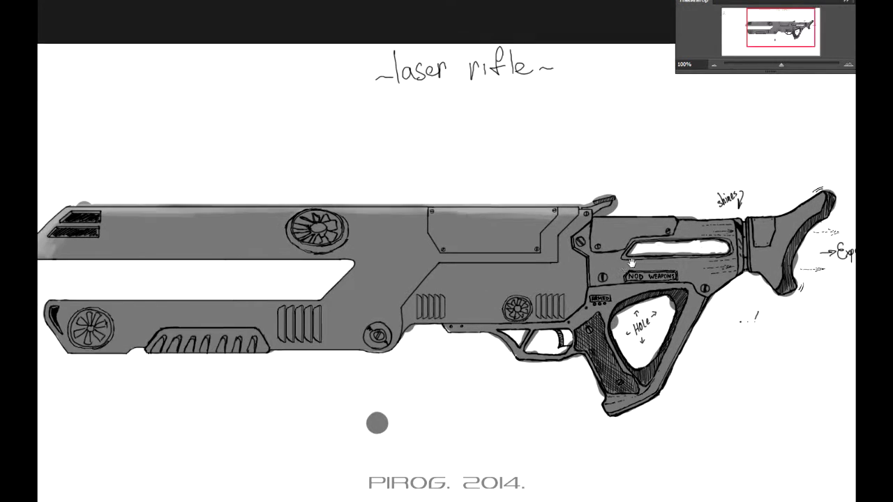
pyautogui.rightClick(402, 251)
pyautogui.press('Escape')
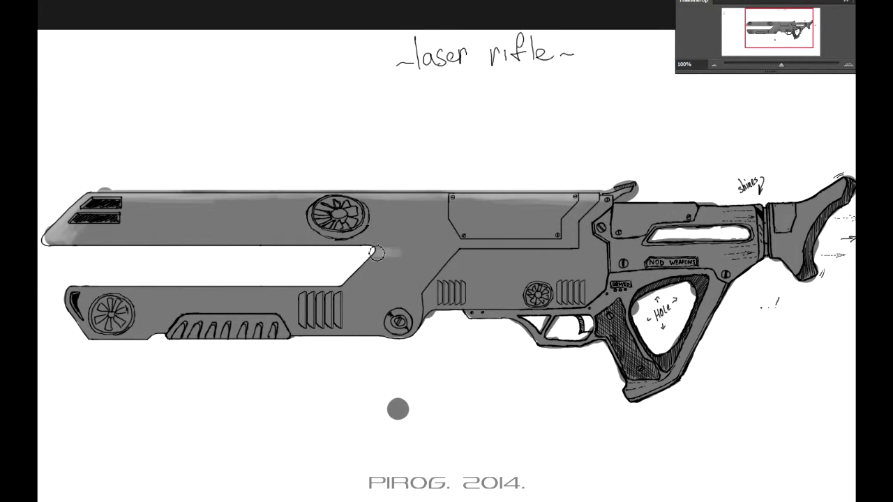
pyautogui.moveTo(488, 259)
pyautogui.mouseDown()
pyautogui.moveTo(372, 261)
pyautogui.moveTo(430, 274)
pyautogui.mouseUp()
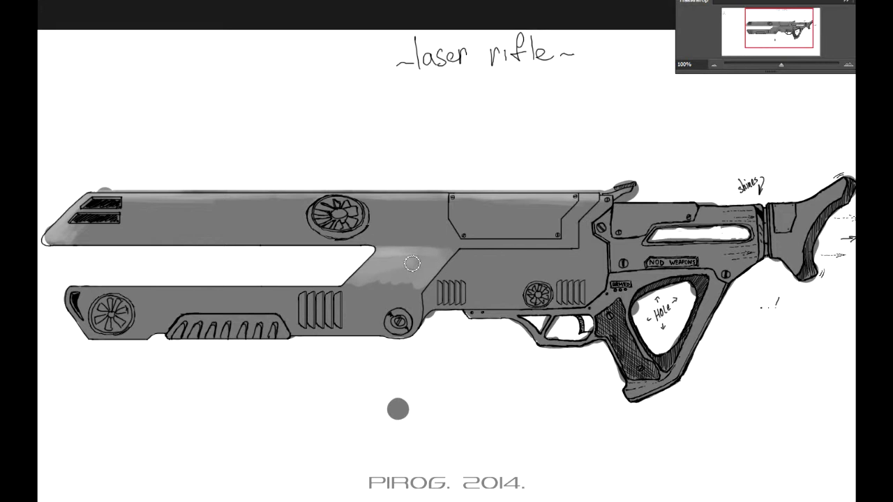
pyautogui.moveTo(372, 282); pyautogui.dragTo(447, 254)
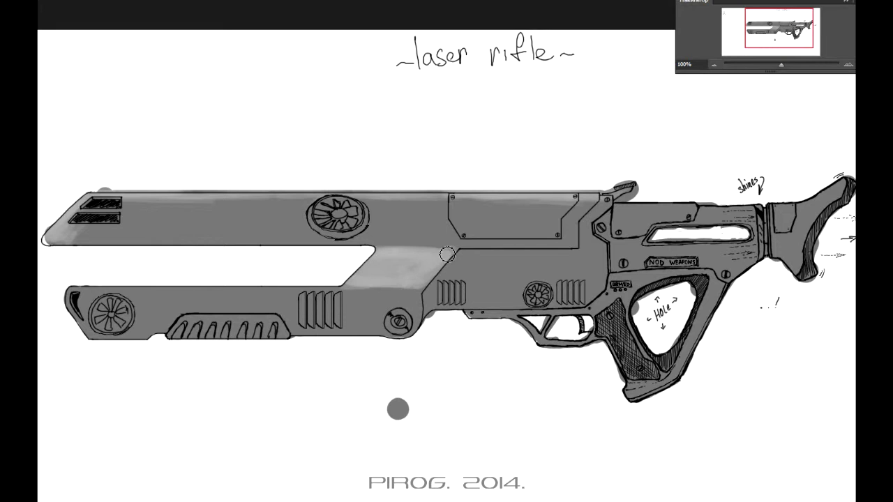
pyautogui.moveTo(138, 296)
pyautogui.mouseDown()
pyautogui.moveTo(468, 260)
pyautogui.moveTo(446, 279)
pyautogui.moveTo(589, 255)
pyautogui.moveTo(600, 276)
pyautogui.moveTo(481, 283)
pyautogui.moveTo(576, 276)
pyautogui.moveTo(604, 263)
pyautogui.mouseUp()
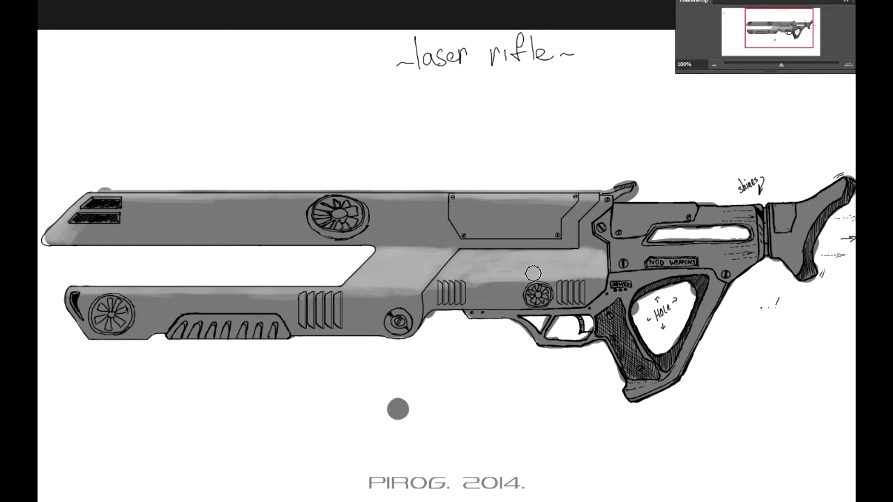
pyautogui.moveTo(532, 272)
pyautogui.mouseDown()
pyautogui.moveTo(499, 284)
pyautogui.moveTo(597, 281)
pyautogui.mouseUp()
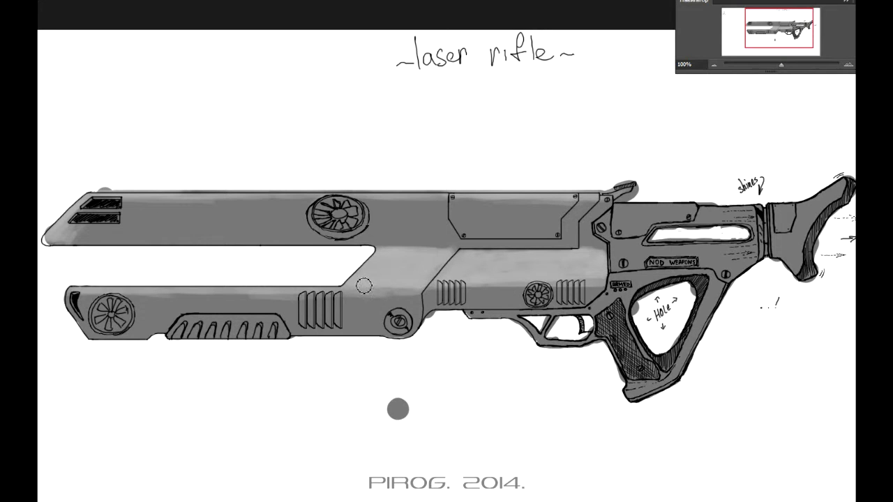
pyautogui.moveTo(409, 256); pyautogui.dragTo(588, 258)
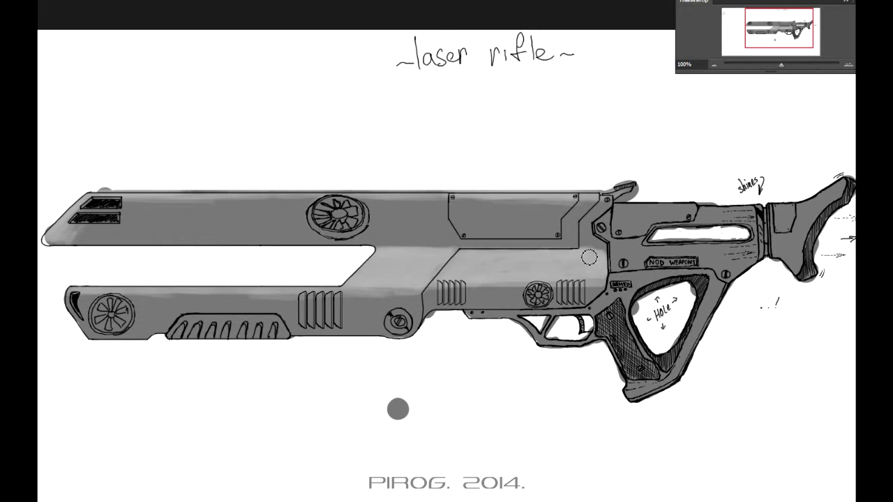
# - Add highlights on the barrel-tip notch and along both barrels' top edges
pyautogui.rightClick(379, 289)
pyautogui.moveTo(70, 293)
pyautogui.mouseDown()
pyautogui.moveTo(73, 301)
pyautogui.moveTo(493, 302)
pyautogui.mouseUp()
pyautogui.moveTo(68, 297); pyautogui.dragTo(578, 297)
pyautogui.moveTo(226, 200); pyautogui.dragTo(578, 200)
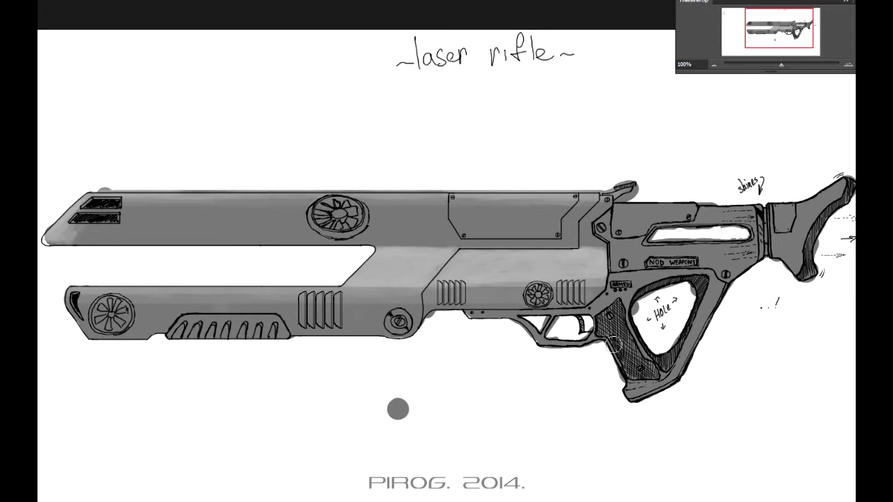
pyautogui.rightClick(613, 344)
# - Adjust brush hardness and dab dark grey and black swatches below the rifle
pyautogui.press('Tab')
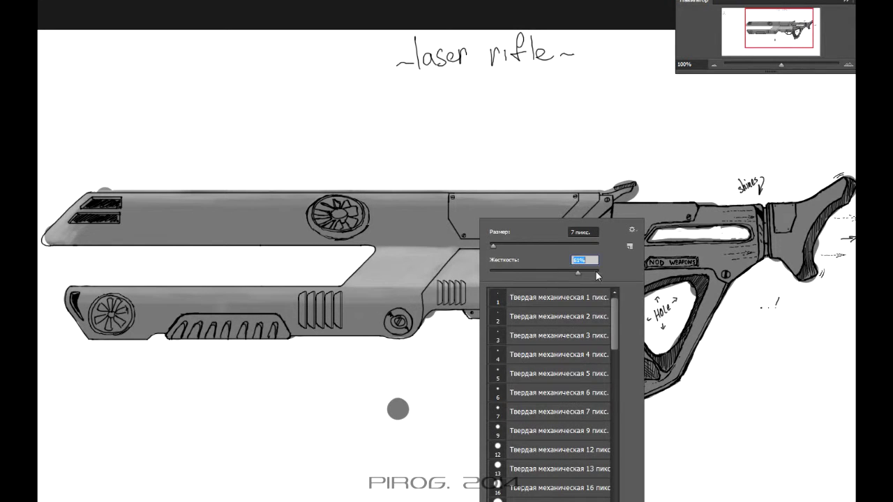
pyautogui.press('Return')
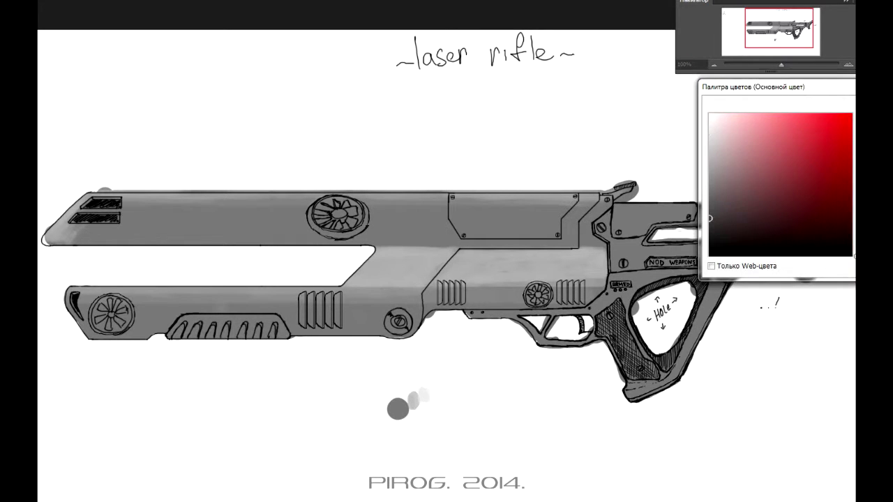
pyautogui.click(389, 419)
pyautogui.click(380, 422)
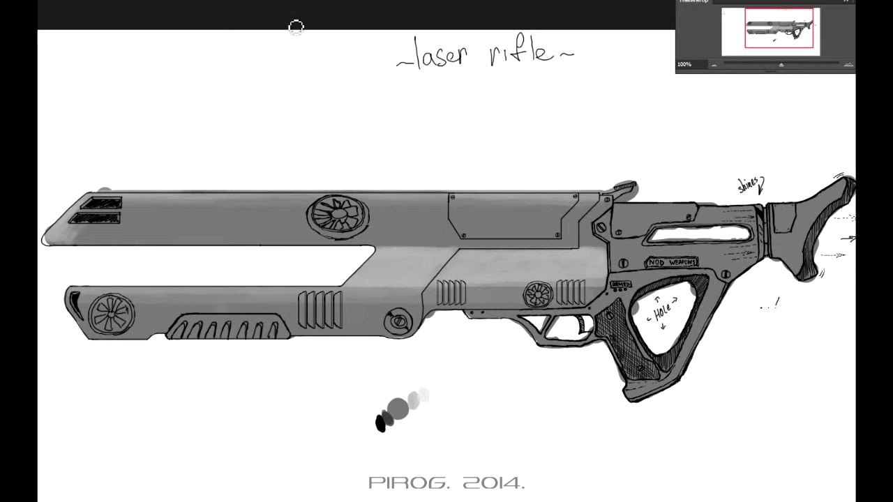
pyautogui.rightClick(406, 379)
pyautogui.press('Return')
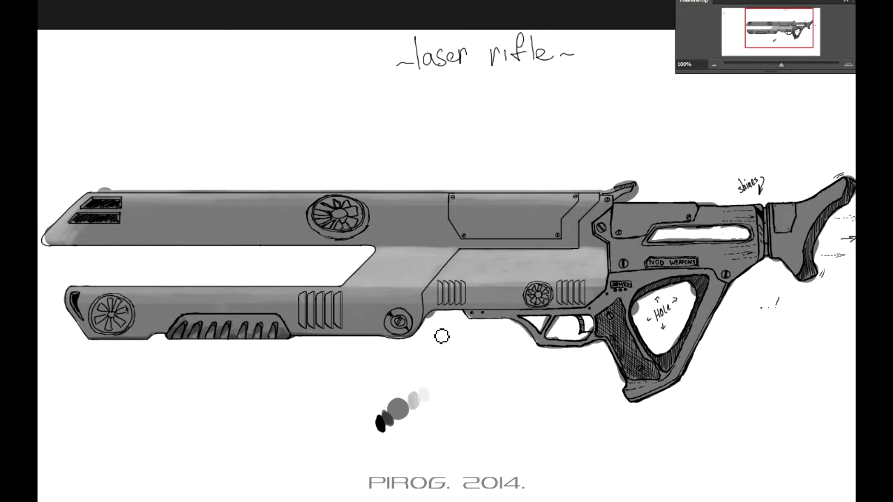
# - Shade the barrel underside and receiver edge grey, undoing the darker receiver strip
pyautogui.moveTo(454, 318); pyautogui.dragTo(507, 318)
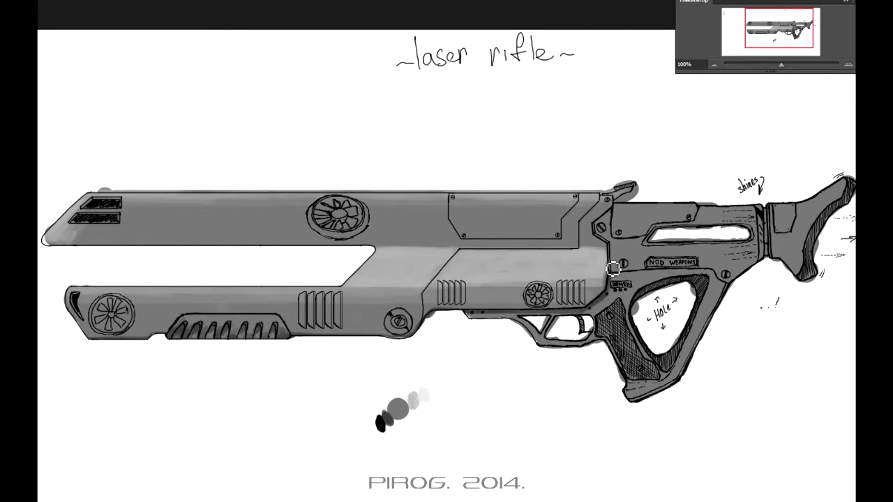
pyautogui.rightClick(614, 222)
pyautogui.press('Escape')
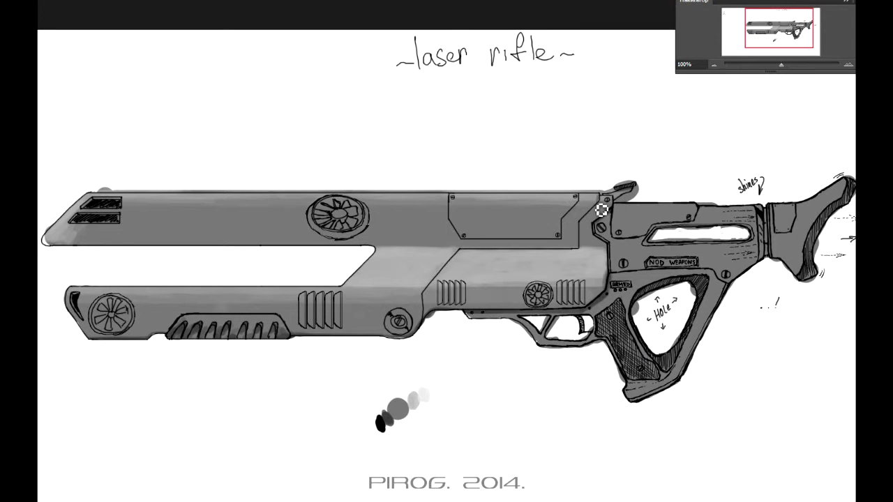
pyautogui.moveTo(601, 210); pyautogui.dragTo(589, 223)
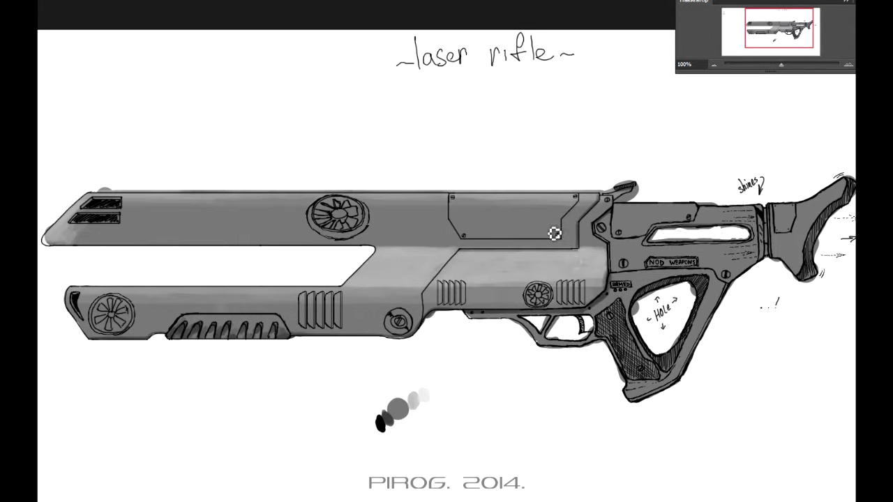
pyautogui.moveTo(581, 255); pyautogui.dragTo(480, 256)
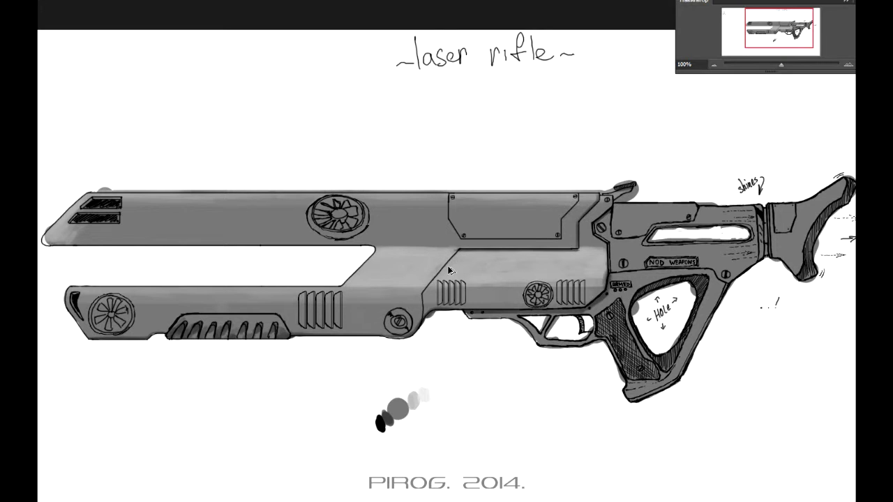
pyautogui.hotkey('ctrl', 'z')
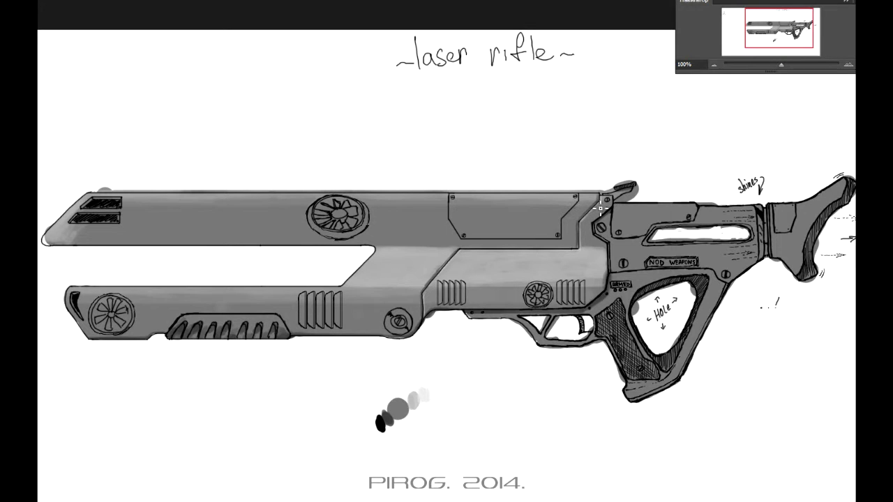
# - Sample black from the swatches below the rifle and adjust the brush settings
pyautogui.scroll(-1, 601, 208)
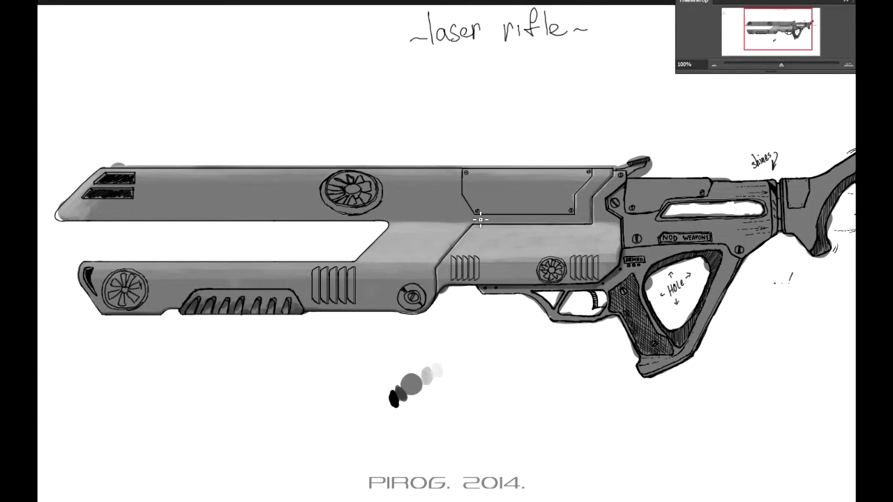
pyautogui.keyDown('alt'); pyautogui.click(394, 398); pyautogui.keyUp('alt')
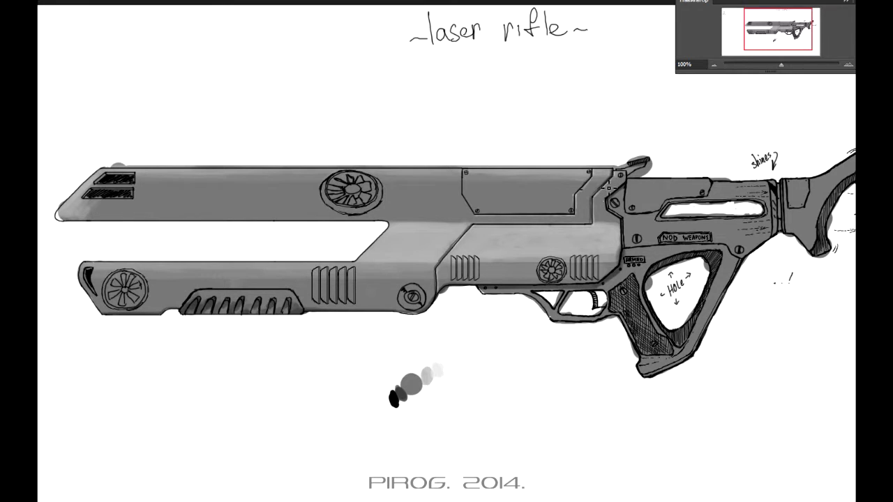
pyautogui.rightClick(595, 224)
pyautogui.click(479, 228)
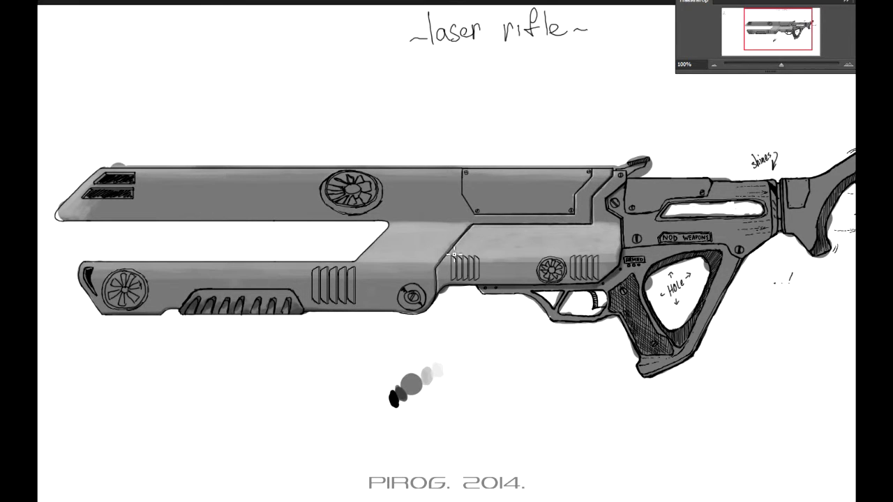
pyautogui.rightClick(395, 231)
pyautogui.press('Escape')
pyautogui.scroll(1, 294, 286)
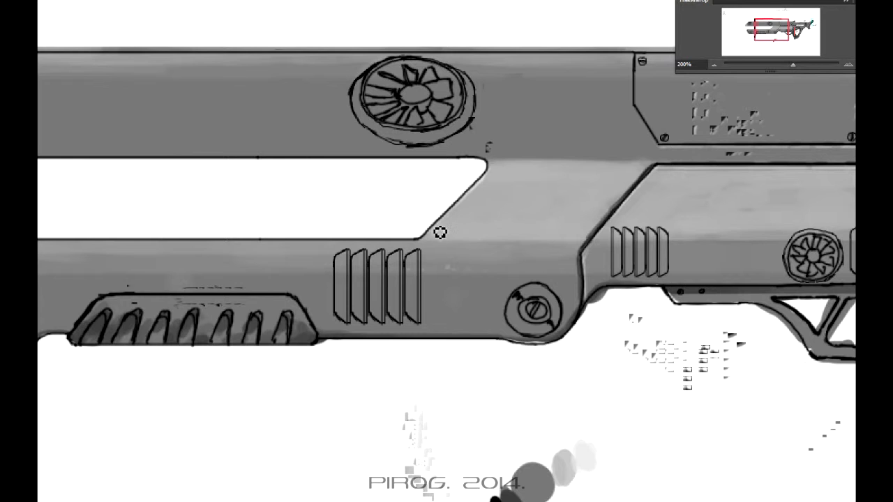
# - Enlarge a soft brush and paint cloudy light-grey highlights across the barrel body
pyautogui.rightClick(529, 218)
pyautogui.moveTo(481, 196)
pyautogui.mouseDown()
pyautogui.moveTo(443, 225)
pyautogui.moveTo(506, 185)
pyautogui.mouseUp()
pyautogui.rightClick(539, 243)
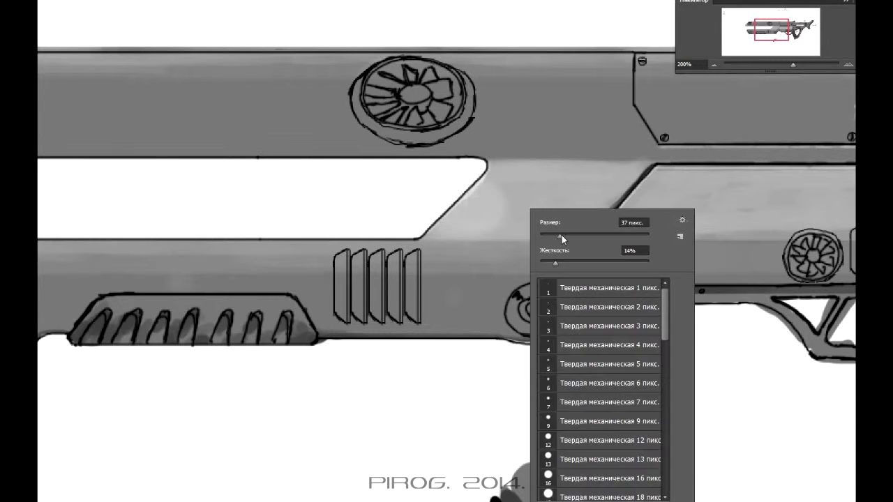
pyautogui.moveTo(460, 223); pyautogui.dragTo(495, 171)
pyautogui.moveTo(559, 202)
pyautogui.mouseDown()
pyautogui.moveTo(450, 208)
pyautogui.moveTo(519, 179)
pyautogui.moveTo(566, 205)
pyautogui.mouseUp()
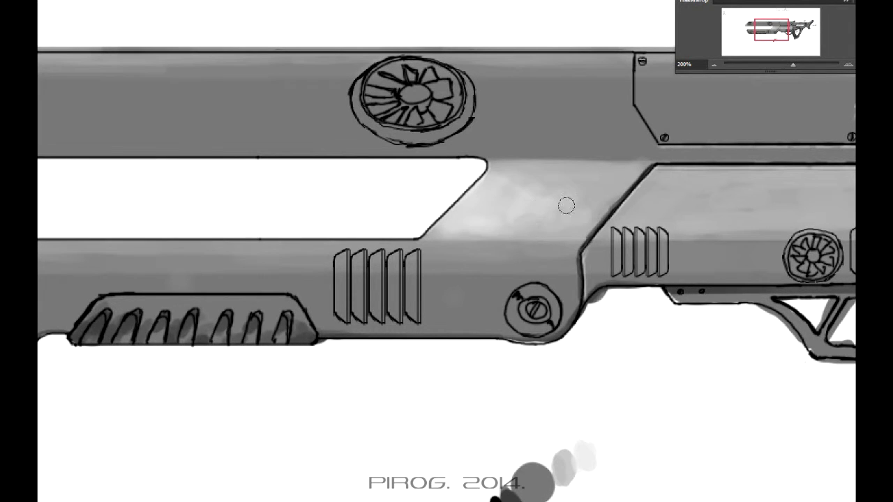
pyautogui.moveTo(628, 209)
pyautogui.mouseDown()
pyautogui.moveTo(696, 198)
pyautogui.moveTo(768, 210)
pyautogui.mouseUp()
pyautogui.moveTo(698, 209); pyautogui.dragTo(603, 132)
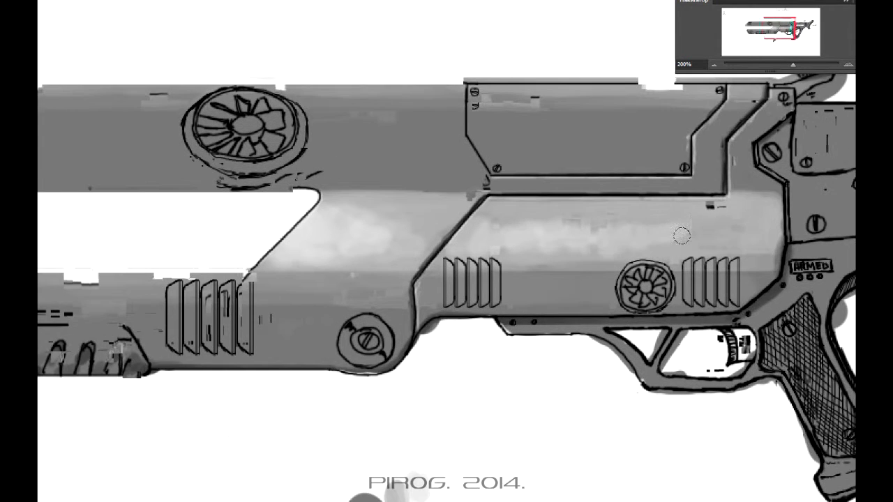
# - Brush darker strokes along the barrel and around the round screw, then shrink the brush
pyautogui.rightClick(553, 229)
pyautogui.moveTo(583, 246); pyautogui.dragTo(587, 246)
pyautogui.press('Return')
pyautogui.moveTo(489, 196); pyautogui.dragTo(816, 188)
pyautogui.moveTo(453, 209)
pyautogui.mouseDown()
pyautogui.moveTo(481, 251)
pyautogui.moveTo(485, 199)
pyautogui.moveTo(502, 185)
pyautogui.mouseUp()
pyautogui.moveTo(419, 230)
pyautogui.mouseDown()
pyautogui.moveTo(604, 258)
pyautogui.moveTo(593, 287)
pyautogui.moveTo(404, 276)
pyautogui.moveTo(419, 258)
pyautogui.mouseUp()
pyautogui.rightClick(532, 220)
pyautogui.moveTo(569, 244); pyautogui.dragTo(543, 245)
pyautogui.press('Return')
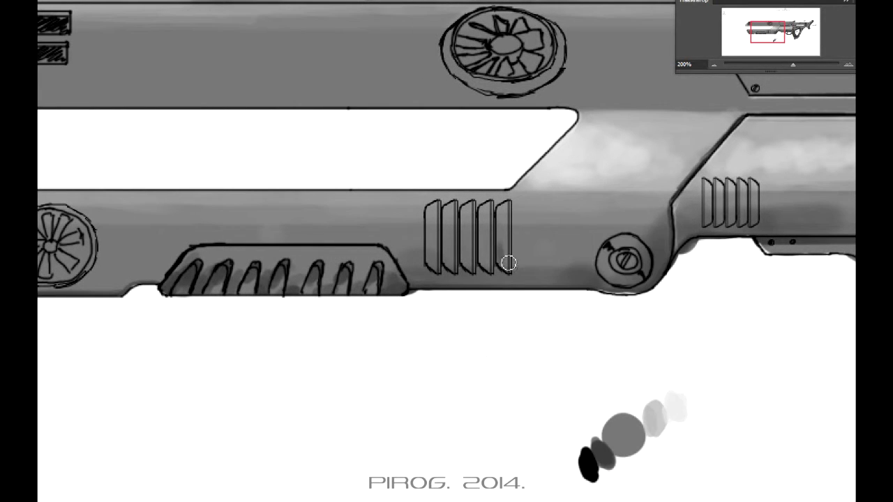
# - Shade the last vent slats and highlight the fourth and fifth slats on the upper barrel
pyautogui.rightClick(501, 228)
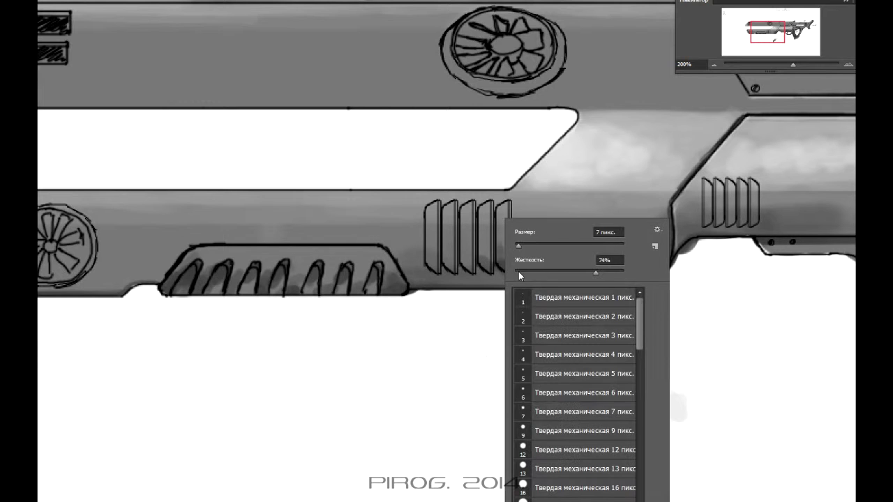
pyautogui.press('Escape')
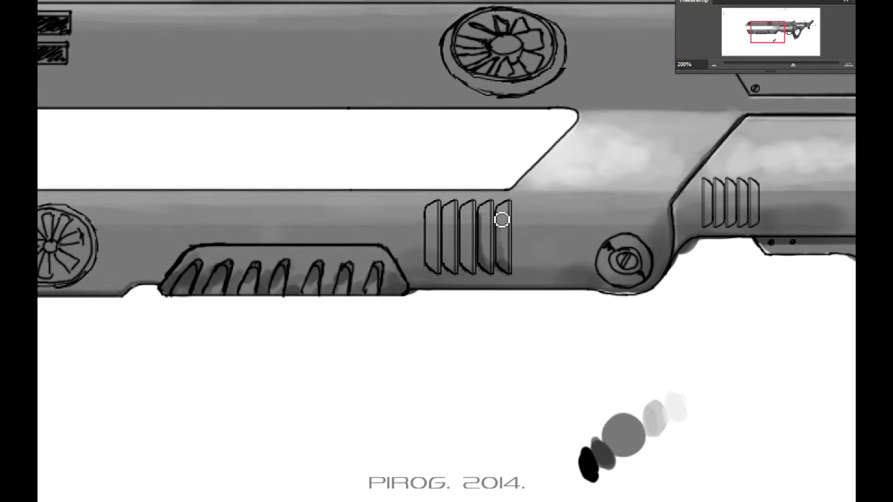
pyautogui.moveTo(518, 226)
pyautogui.mouseDown()
pyautogui.moveTo(518, 269)
pyautogui.moveTo(517, 216)
pyautogui.mouseUp()
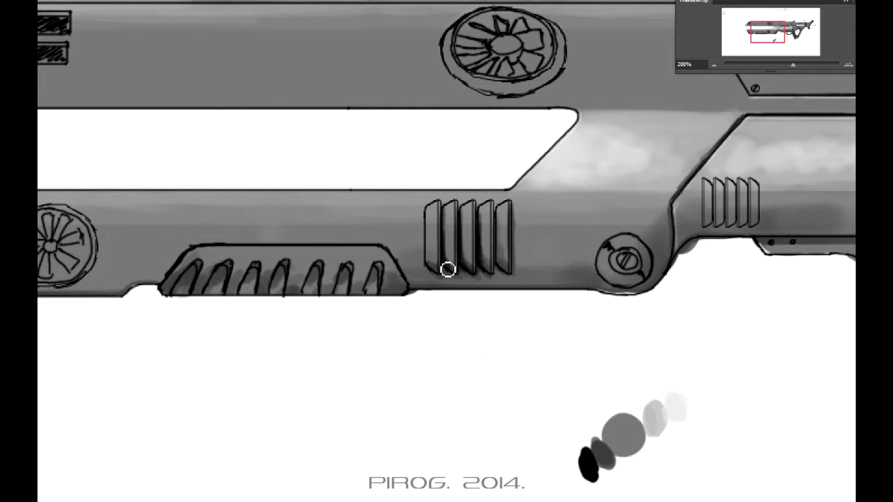
pyautogui.moveTo(516, 278)
pyautogui.mouseDown()
pyautogui.moveTo(515, 218)
pyautogui.moveTo(432, 228)
pyautogui.mouseUp()
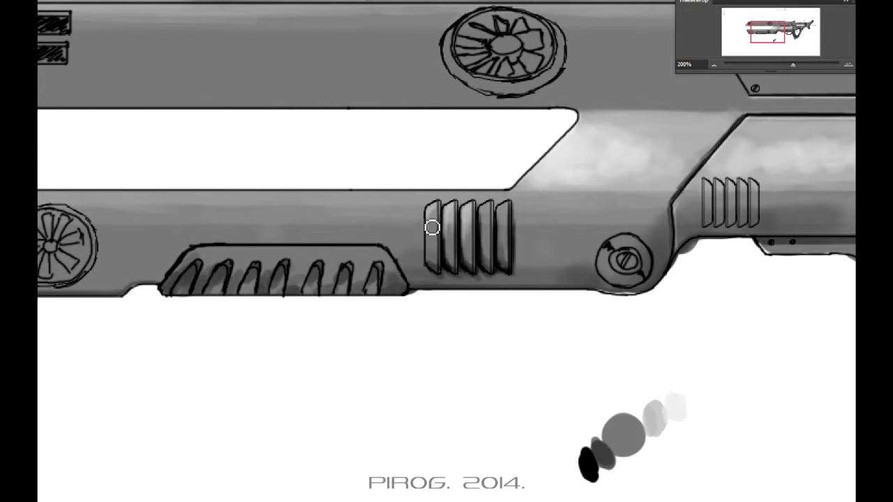
pyautogui.moveTo(487, 202)
pyautogui.mouseDown()
pyautogui.moveTo(488, 218)
pyautogui.moveTo(504, 223)
pyautogui.mouseUp()
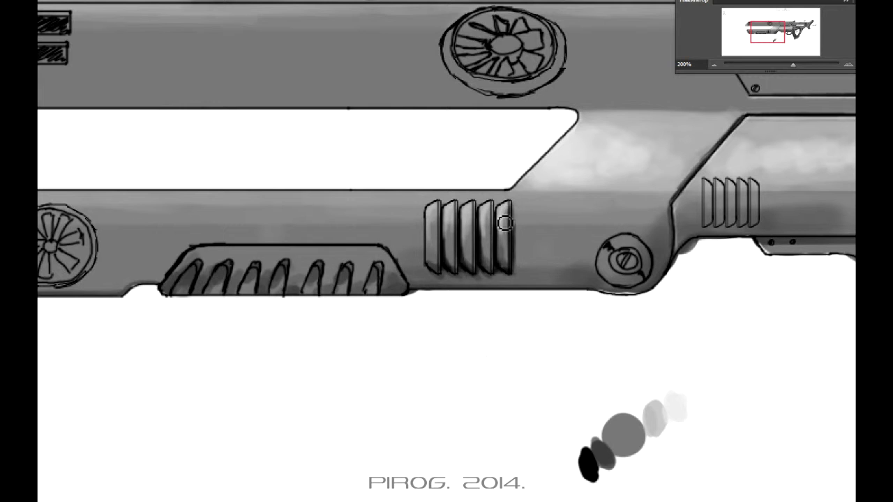
# - Darken the round fan's rim and blades, and shade beneath its lower rim
pyautogui.moveTo(451, 56)
pyautogui.mouseDown()
pyautogui.moveTo(454, 48)
pyautogui.moveTo(457, 70)
pyautogui.moveTo(480, 88)
pyautogui.mouseUp()
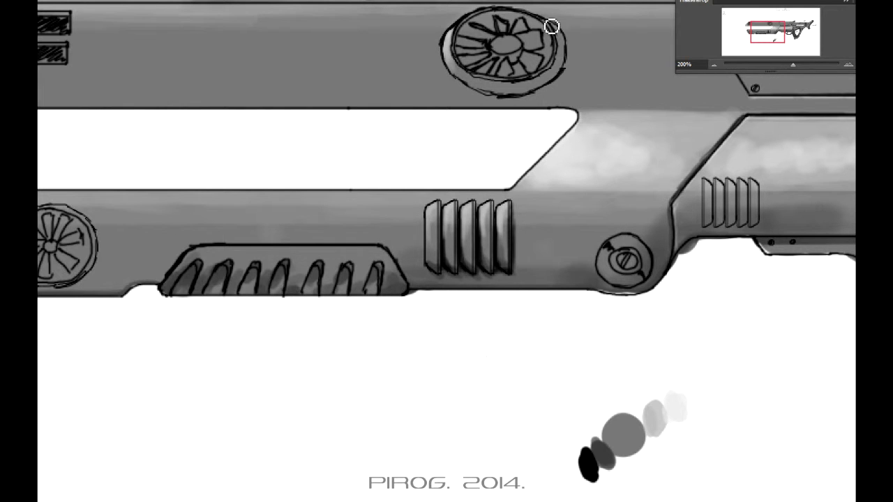
pyautogui.moveTo(551, 27); pyautogui.dragTo(557, 67)
pyautogui.moveTo(474, 54)
pyautogui.mouseDown()
pyautogui.moveTo(467, 67)
pyautogui.moveTo(496, 75)
pyautogui.moveTo(530, 64)
pyautogui.moveTo(538, 39)
pyautogui.moveTo(521, 41)
pyautogui.moveTo(529, 25)
pyautogui.moveTo(509, 56)
pyautogui.moveTo(539, 43)
pyautogui.moveTo(505, 80)
pyautogui.moveTo(468, 67)
pyautogui.moveTo(485, 56)
pyautogui.moveTo(496, 19)
pyautogui.moveTo(507, 34)
pyautogui.moveTo(534, 34)
pyautogui.moveTo(547, 58)
pyautogui.mouseUp()
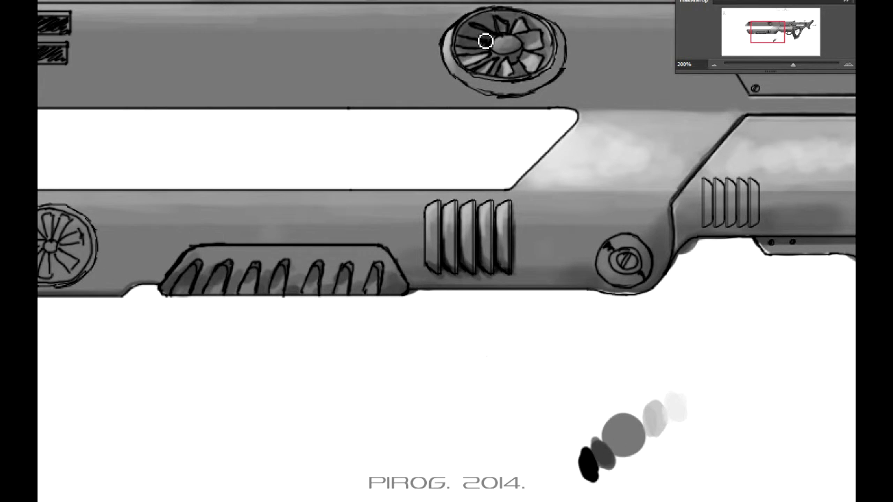
pyautogui.moveTo(485, 59)
pyautogui.mouseDown()
pyautogui.moveTo(482, 40)
pyautogui.moveTo(497, 37)
pyautogui.moveTo(474, 27)
pyautogui.moveTo(523, 22)
pyautogui.moveTo(464, 52)
pyautogui.moveTo(465, 61)
pyautogui.moveTo(500, 77)
pyautogui.moveTo(512, 60)
pyautogui.moveTo(551, 54)
pyautogui.moveTo(570, 66)
pyautogui.moveTo(563, 81)
pyautogui.moveTo(577, 66)
pyautogui.mouseUp()
pyautogui.moveTo(523, 106)
pyautogui.mouseDown()
pyautogui.moveTo(586, 60)
pyautogui.moveTo(576, 88)
pyautogui.moveTo(516, 113)
pyautogui.moveTo(575, 91)
pyautogui.mouseUp()
pyautogui.moveTo(562, 158); pyautogui.dragTo(534, 157)
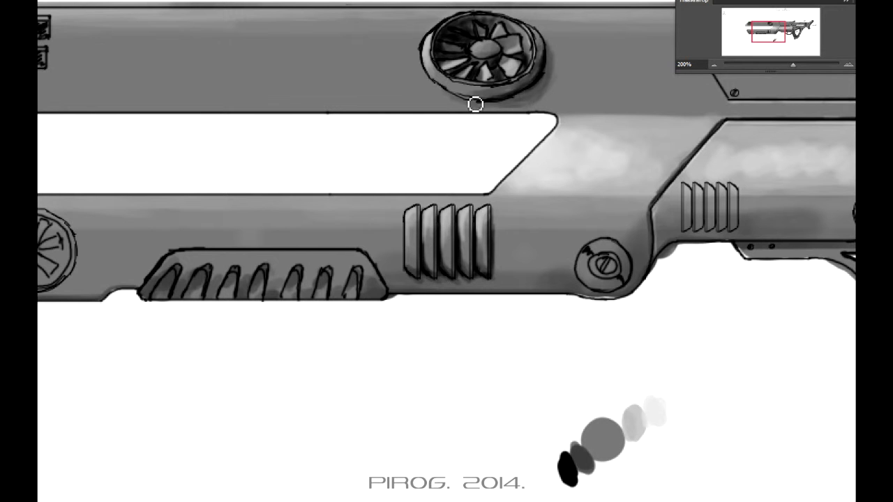
# - Thicken the gun's lower edge line and trace a darker outline around the round bolt
pyautogui.rightClick(467, 66)
pyautogui.press('Return')
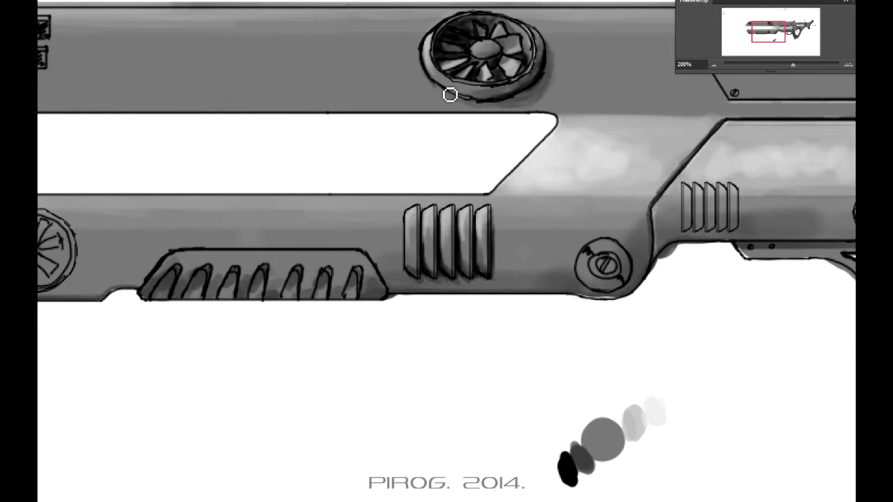
pyautogui.moveTo(385, 270); pyautogui.dragTo(431, 239)
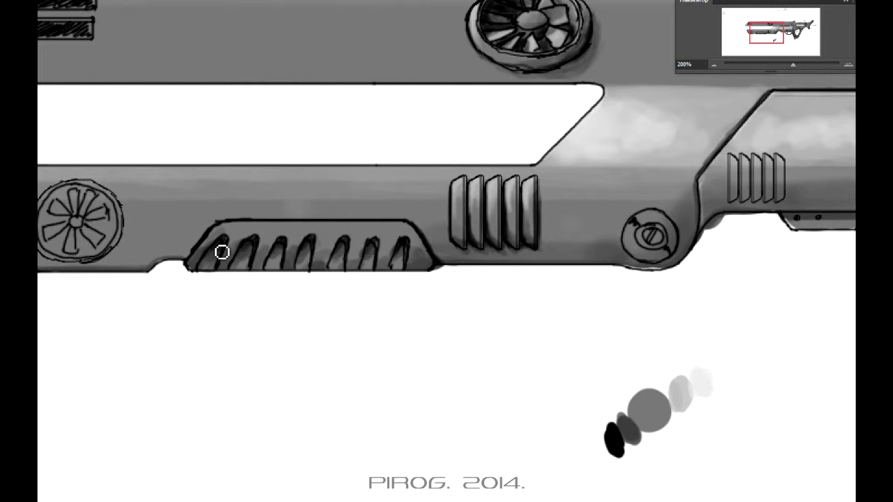
pyautogui.moveTo(219, 251); pyautogui.dragTo(590, 216)
pyautogui.moveTo(344, 235)
pyautogui.mouseDown()
pyautogui.moveTo(435, 239)
pyautogui.moveTo(424, 235)
pyautogui.moveTo(485, 225)
pyautogui.moveTo(537, 183)
pyautogui.moveTo(672, 188)
pyautogui.moveTo(733, 208)
pyautogui.mouseUp()
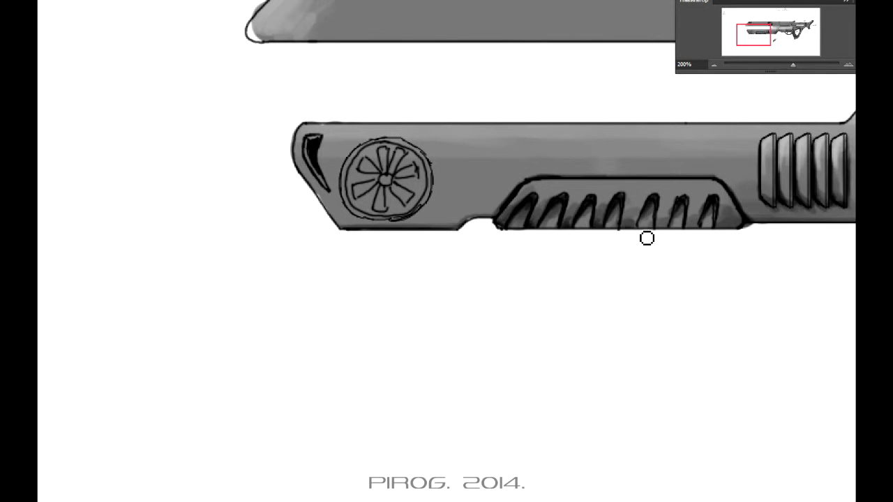
pyautogui.moveTo(732, 231); pyautogui.dragTo(401, 270)
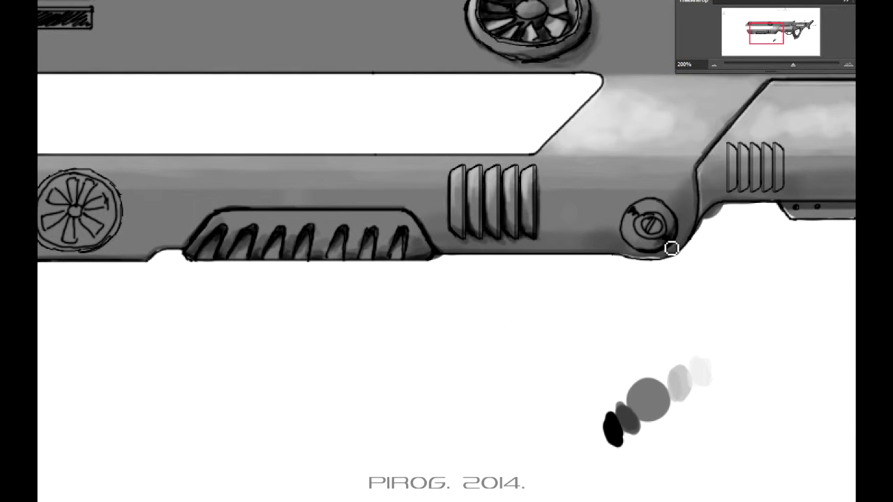
pyautogui.moveTo(671, 248); pyautogui.dragTo(675, 247)
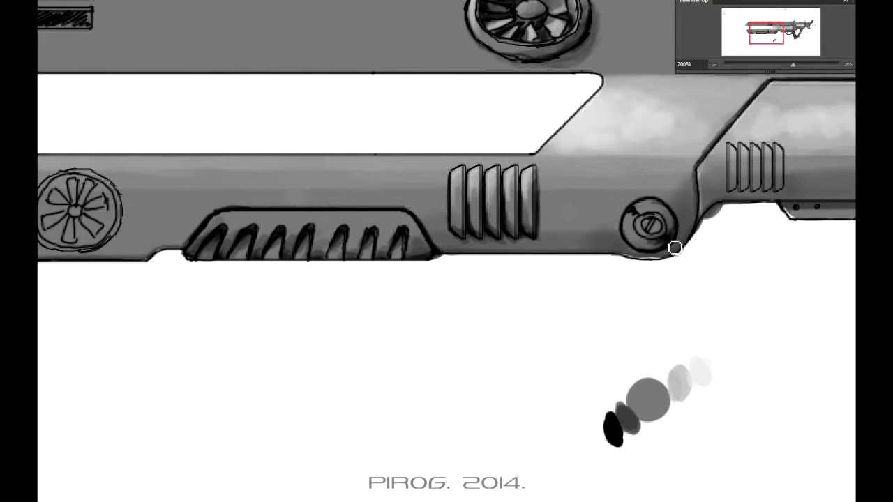
pyautogui.moveTo(785, 186); pyautogui.dragTo(628, 244)
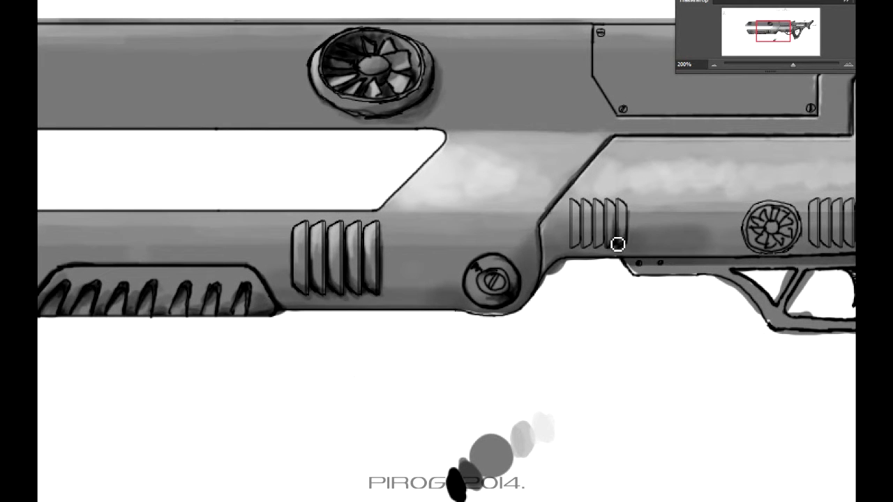
# - Darken the rightmost vent slat, add light highlight strips, and define the screw slot and housing
pyautogui.moveTo(617, 244)
pyautogui.mouseDown()
pyautogui.moveTo(626, 245)
pyautogui.moveTo(580, 251)
pyautogui.moveTo(632, 230)
pyautogui.moveTo(583, 254)
pyautogui.moveTo(630, 251)
pyautogui.mouseUp()
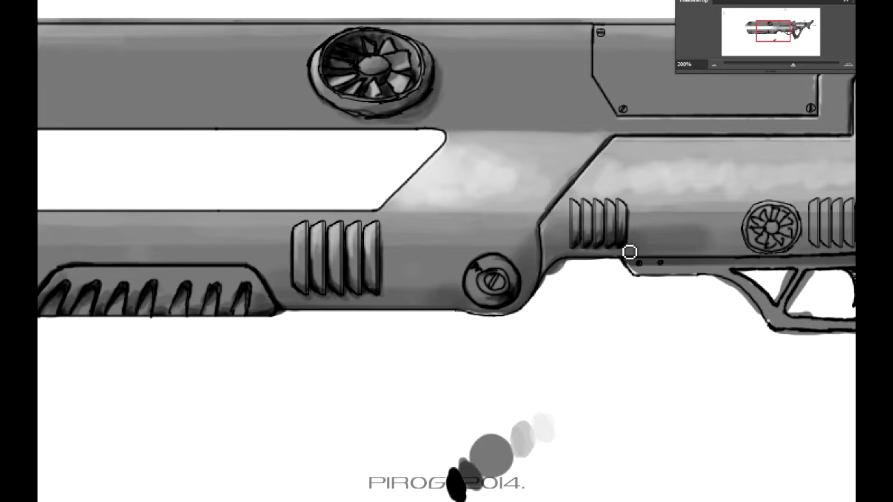
pyautogui.moveTo(581, 209)
pyautogui.mouseDown()
pyautogui.moveTo(600, 238)
pyautogui.moveTo(622, 216)
pyautogui.mouseUp()
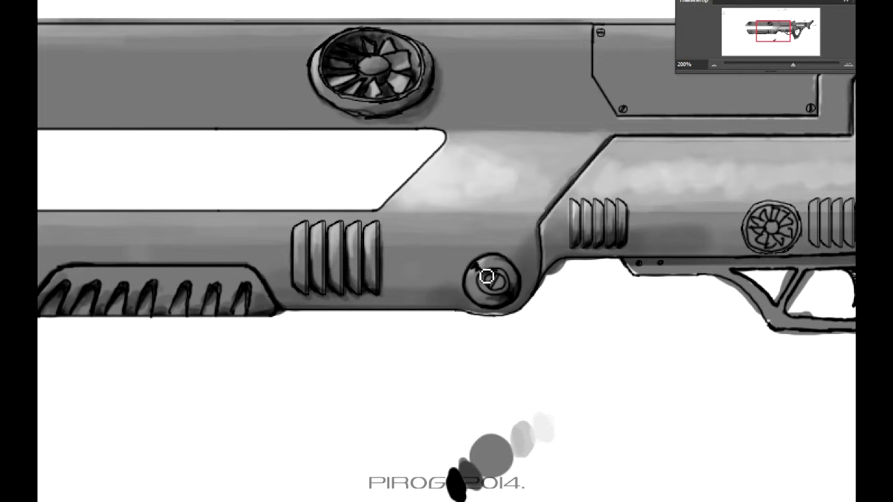
pyautogui.moveTo(482, 278); pyautogui.dragTo(479, 274)
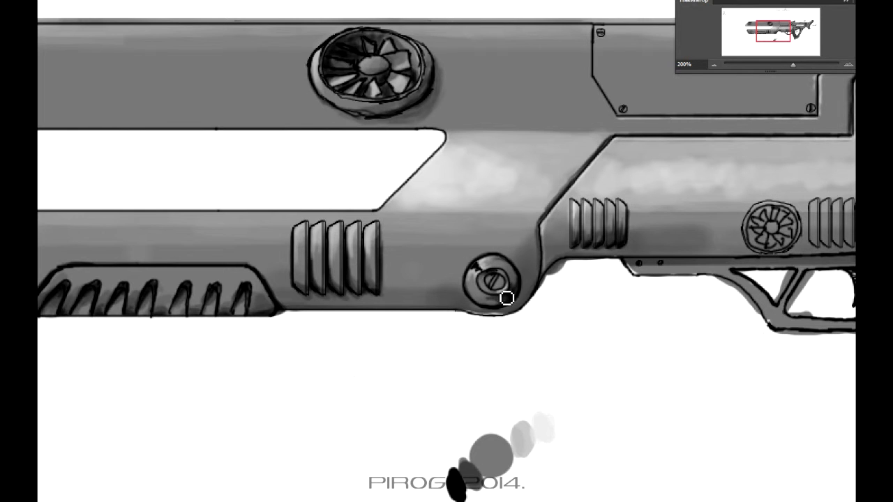
pyautogui.moveTo(553, 266); pyautogui.dragTo(393, 298)
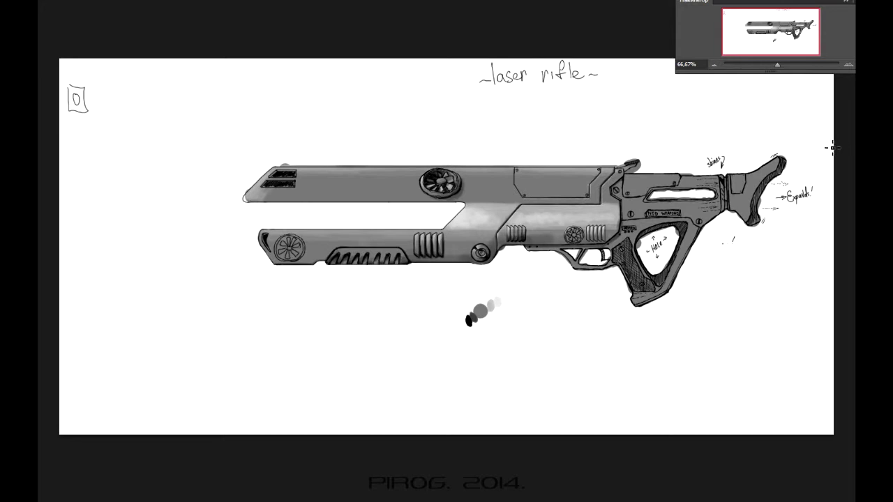
pyautogui.click(848, 64)
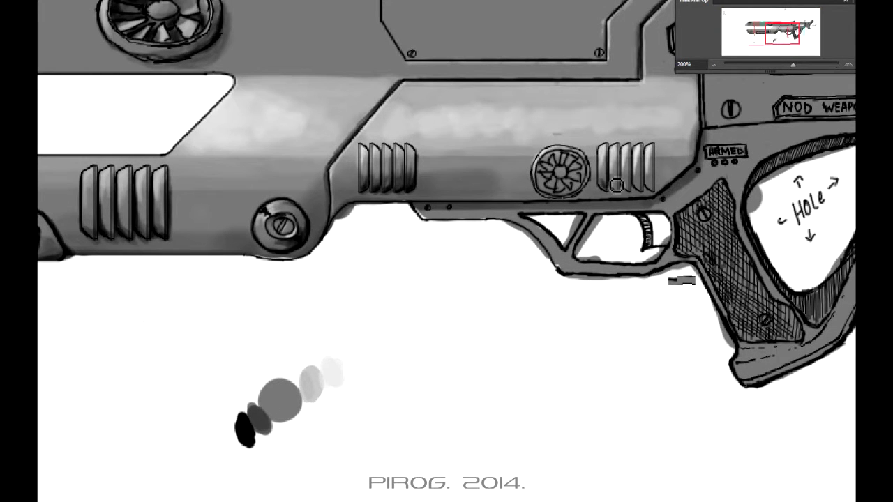
# - Darken the vent ribs' shading, undoing a stray grey mark below the trigger
pyautogui.moveTo(614, 167)
pyautogui.mouseDown()
pyautogui.moveTo(652, 168)
pyautogui.moveTo(638, 191)
pyautogui.moveTo(658, 172)
pyautogui.moveTo(657, 150)
pyautogui.mouseUp()
pyautogui.hotkey('ctrl', 'z')
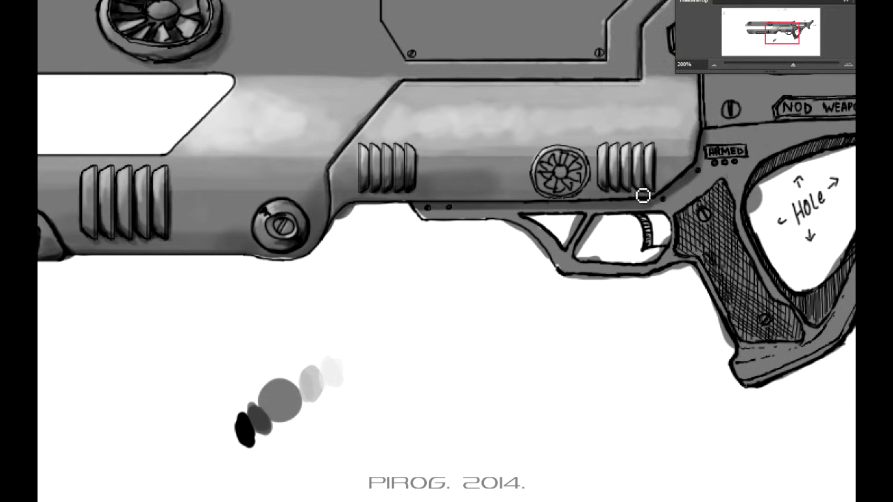
pyautogui.moveTo(616, 190)
pyautogui.mouseDown()
pyautogui.moveTo(604, 146)
pyautogui.moveTo(598, 182)
pyautogui.mouseUp()
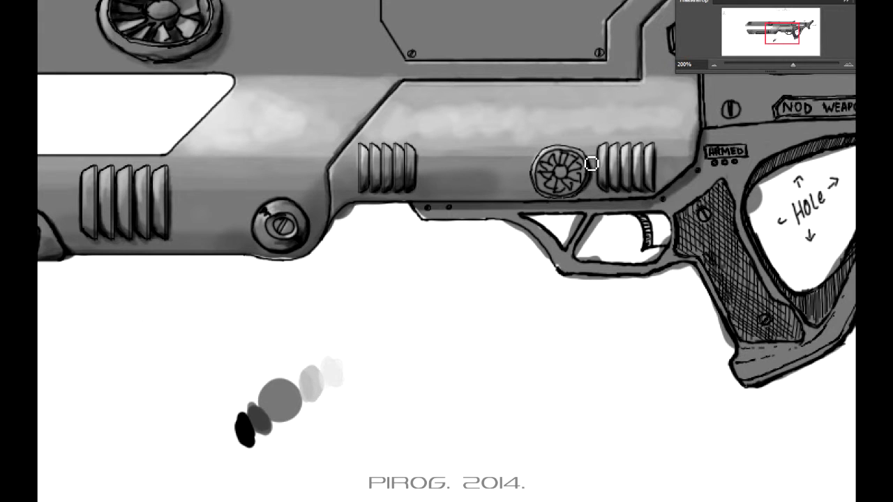
pyautogui.moveTo(591, 164); pyautogui.dragTo(594, 188)
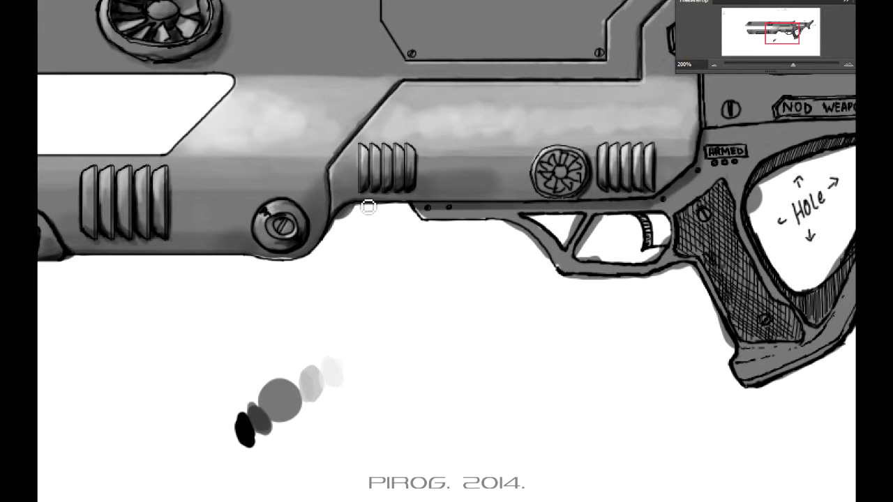
# - Darken the lower barrel edge and shade over the small round vent, then shrink the brush
pyautogui.moveTo(369, 208); pyautogui.dragTo(655, 201)
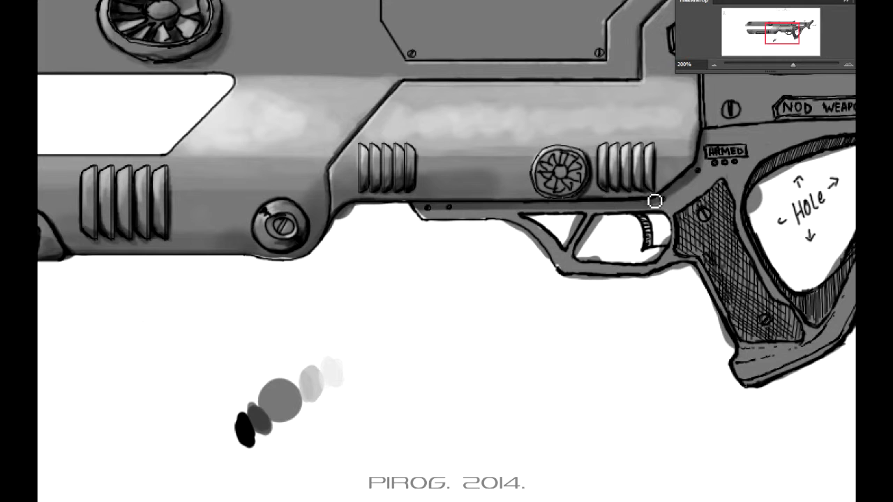
pyautogui.moveTo(499, 205); pyautogui.dragTo(684, 191)
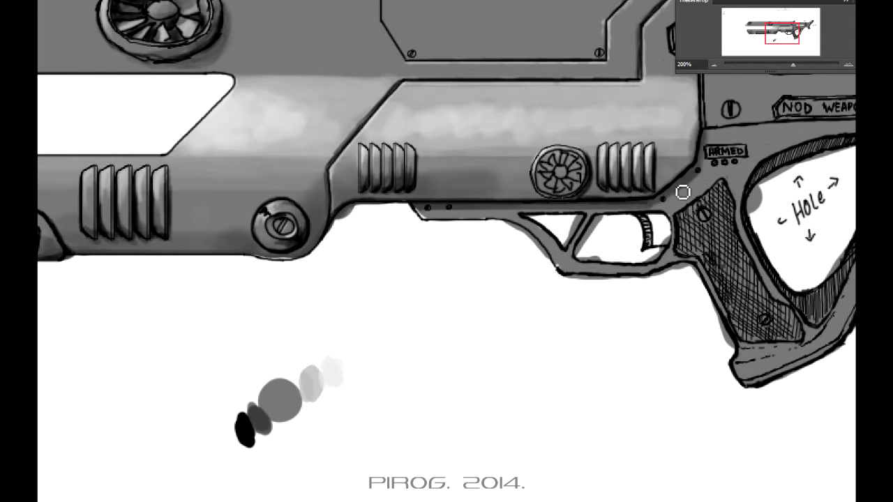
pyautogui.moveTo(646, 218); pyautogui.dragTo(537, 250)
pyautogui.moveTo(469, 224)
pyautogui.mouseDown()
pyautogui.moveTo(439, 200)
pyautogui.moveTo(460, 193)
pyautogui.moveTo(455, 212)
pyautogui.moveTo(483, 198)
pyautogui.moveTo(483, 210)
pyautogui.mouseUp()
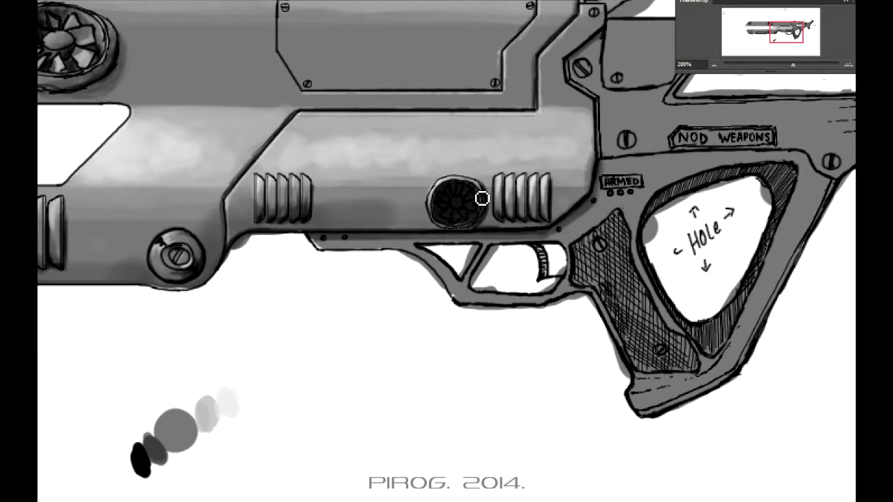
pyautogui.press('[')
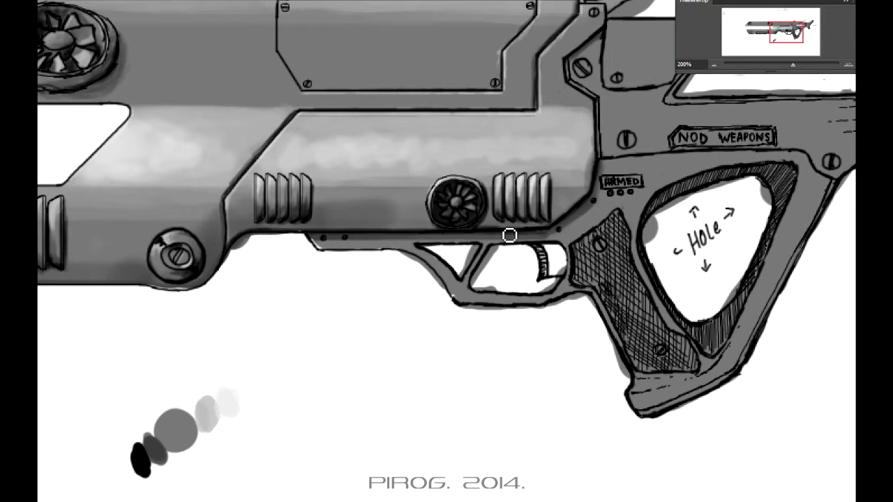
pyautogui.moveTo(510, 236)
pyautogui.mouseDown()
pyautogui.moveTo(445, 270)
pyautogui.moveTo(492, 284)
pyautogui.mouseUp()
# - Shade and lighten the inner edges and lower corner of the grip hole
pyautogui.moveTo(442, 351); pyautogui.dragTo(372, 348)
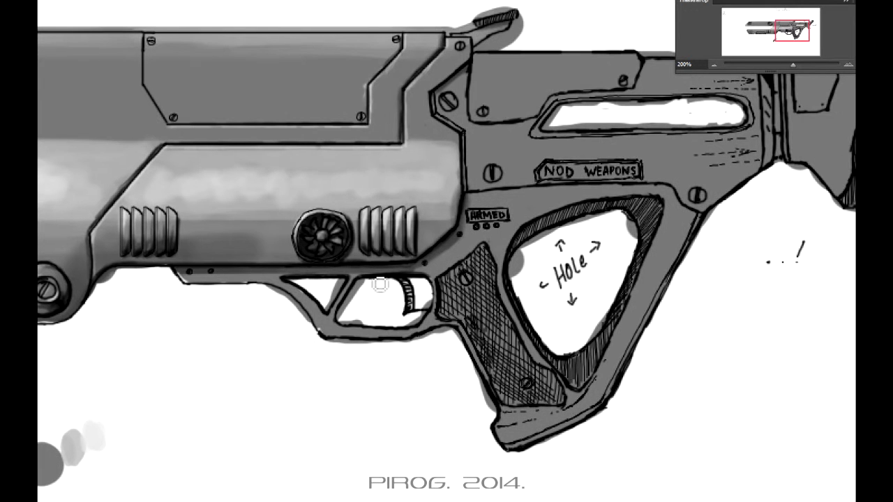
pyautogui.moveTo(547, 225)
pyautogui.mouseDown()
pyautogui.moveTo(516, 241)
pyautogui.moveTo(601, 209)
pyautogui.moveTo(587, 218)
pyautogui.moveTo(649, 205)
pyautogui.moveTo(621, 235)
pyautogui.moveTo(660, 209)
pyautogui.moveTo(667, 214)
pyautogui.mouseUp()
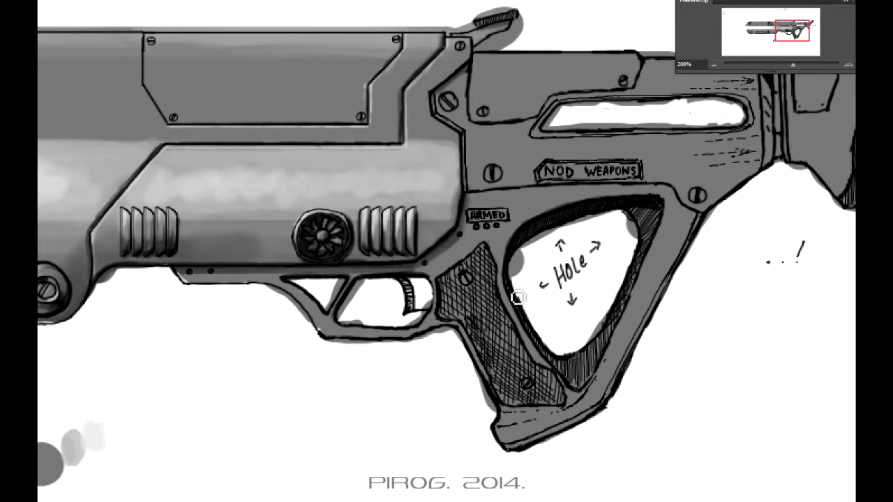
pyautogui.moveTo(518, 297)
pyautogui.mouseDown()
pyautogui.moveTo(544, 353)
pyautogui.moveTo(543, 342)
pyautogui.mouseUp()
pyautogui.moveTo(568, 375)
pyautogui.mouseDown()
pyautogui.moveTo(591, 383)
pyautogui.moveTo(594, 395)
pyautogui.mouseUp()
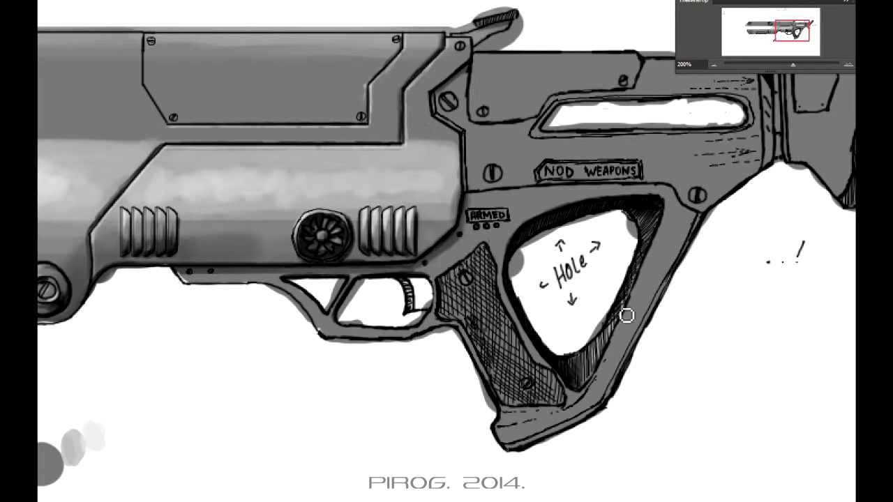
pyautogui.moveTo(604, 352); pyautogui.dragTo(588, 377)
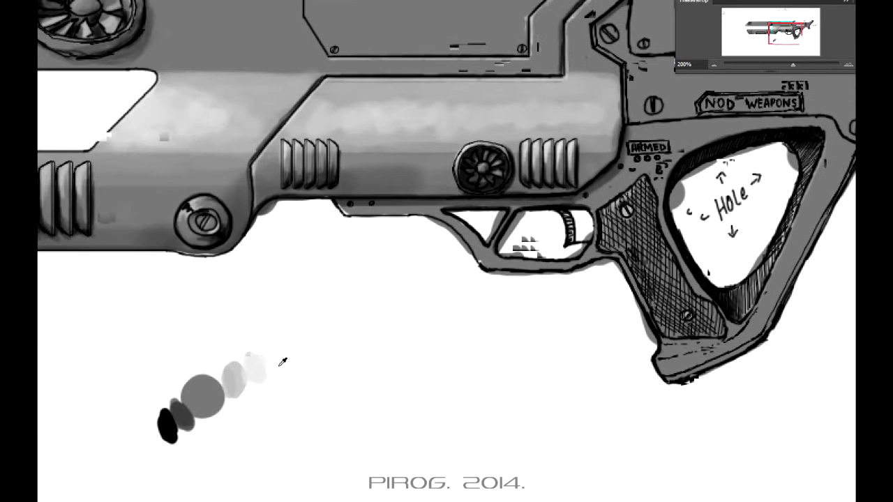
# - With a different brush, add dense crosshatch shading across the grip and a darker right edge
pyautogui.rightClick(668, 219)
pyautogui.click(649, 274)
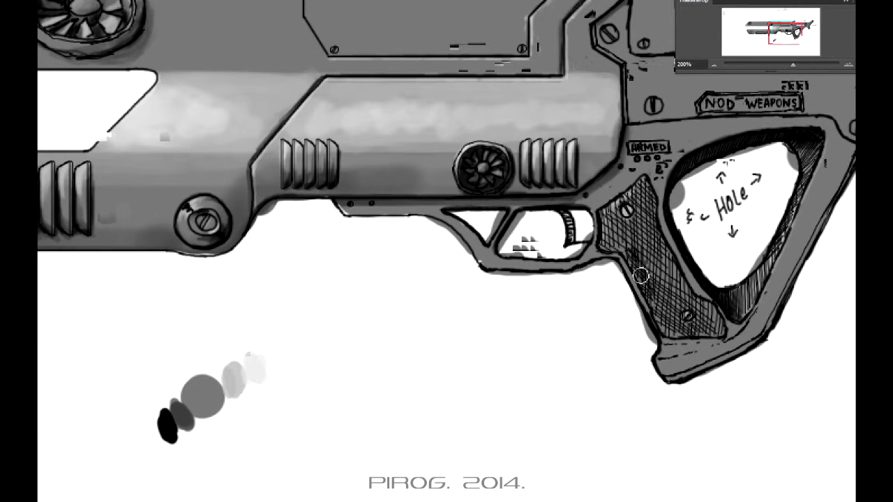
pyautogui.moveTo(607, 238)
pyautogui.mouseDown()
pyautogui.moveTo(663, 251)
pyautogui.moveTo(679, 378)
pyautogui.mouseUp()
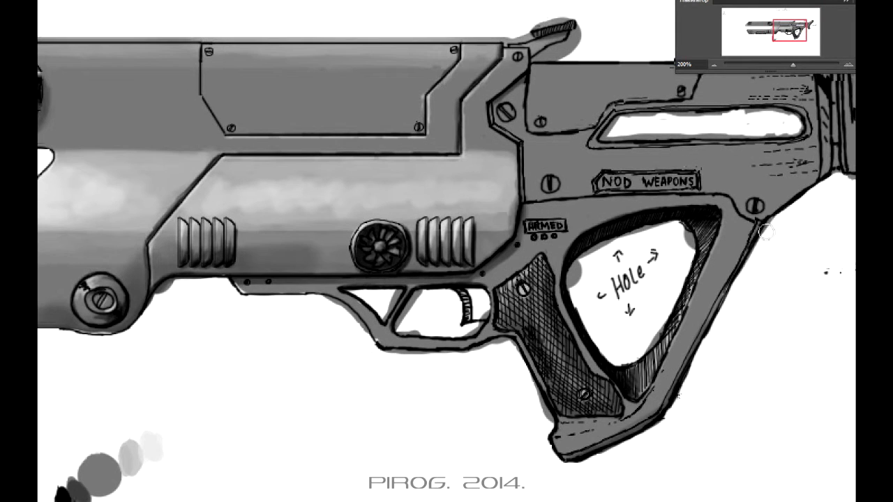
pyautogui.moveTo(766, 232); pyautogui.dragTo(694, 355)
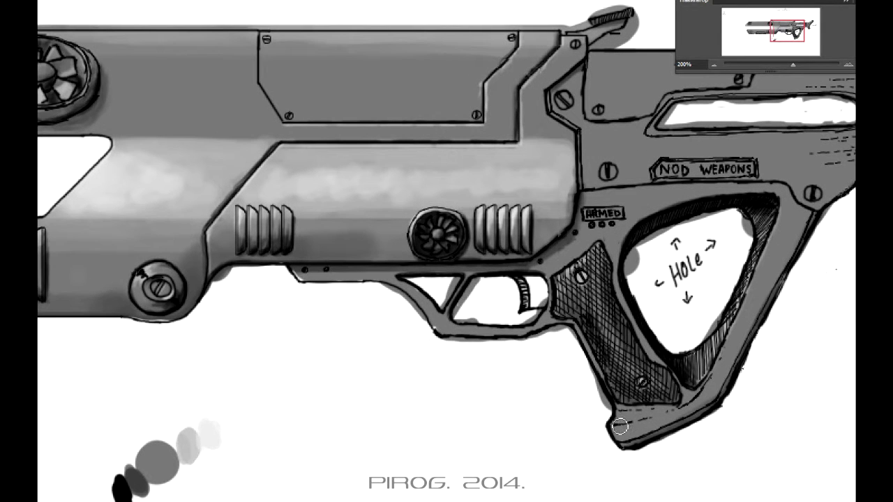
# - Add light grey highlights along the grip's lower edges and the trigger guard's inner bottom edge
pyautogui.moveTo(620, 426)
pyautogui.mouseDown()
pyautogui.moveTo(644, 411)
pyautogui.moveTo(646, 433)
pyautogui.moveTo(637, 417)
pyautogui.moveTo(698, 392)
pyautogui.moveTo(726, 360)
pyautogui.mouseUp()
pyautogui.moveTo(701, 401); pyautogui.dragTo(729, 359)
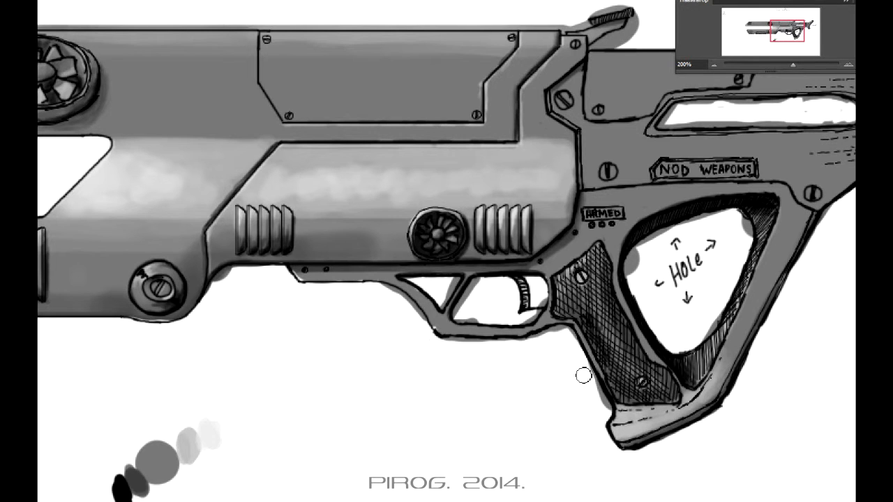
pyautogui.moveTo(583, 375)
pyautogui.mouseDown()
pyautogui.moveTo(579, 335)
pyautogui.moveTo(598, 366)
pyautogui.mouseUp()
pyautogui.moveTo(771, 166); pyautogui.dragTo(755, 202)
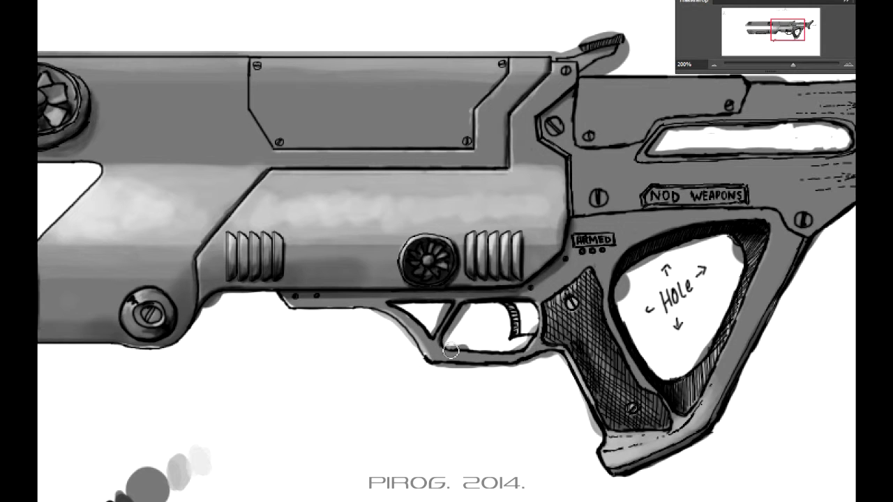
pyautogui.moveTo(450, 351); pyautogui.dragTo(487, 352)
pyautogui.rightClick(590, 252)
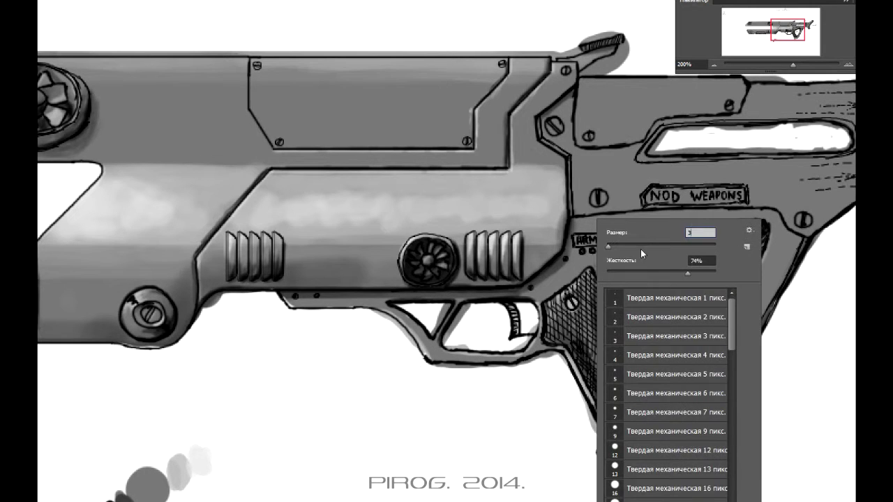
# - Paint a light highlight down the left edge of the top panel plate
pyautogui.press('Return')
pyautogui.rightClick(581, 224)
pyautogui.press('Return')
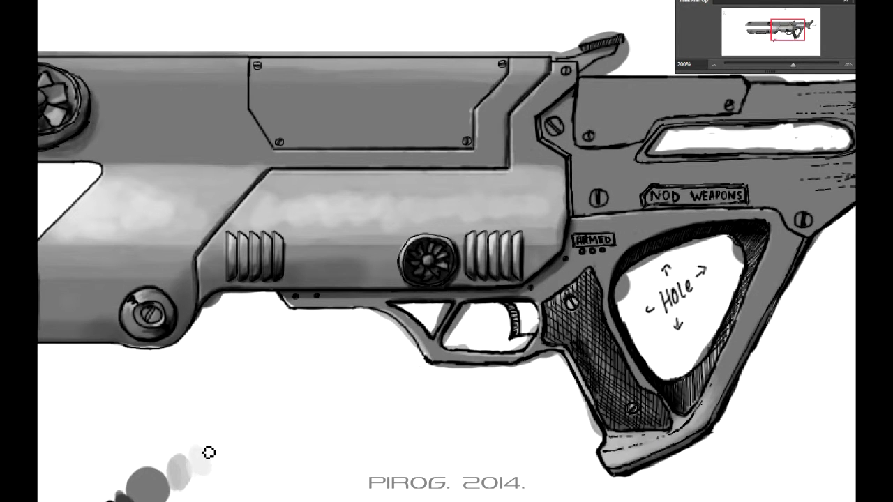
pyautogui.moveTo(452, 159); pyautogui.dragTo(423, 182)
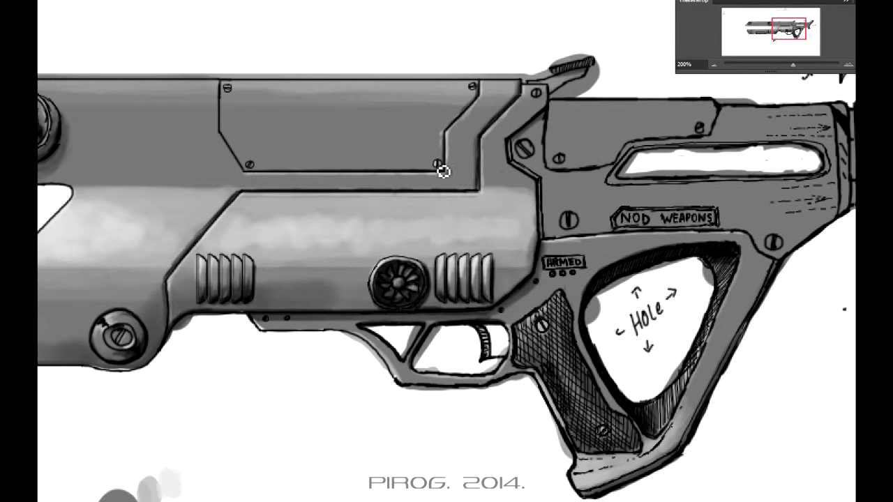
pyautogui.rightClick(479, 95)
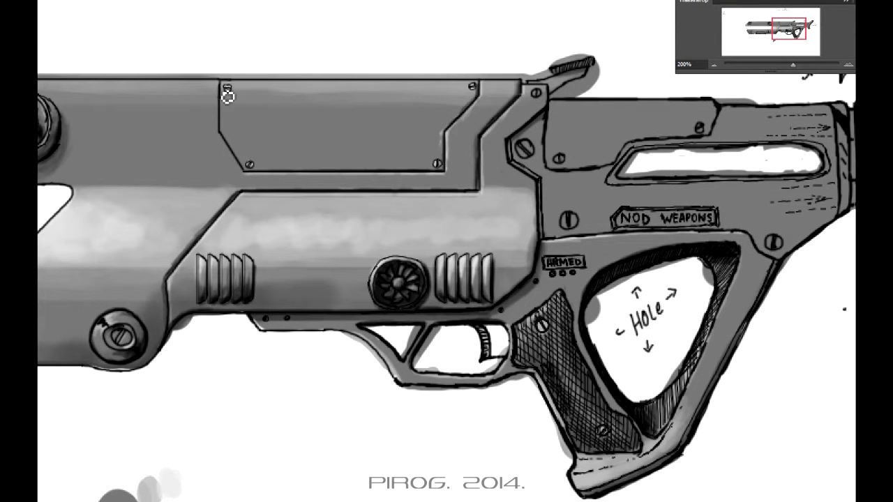
pyautogui.press('Escape')
pyautogui.moveTo(228, 88); pyautogui.dragTo(227, 135)
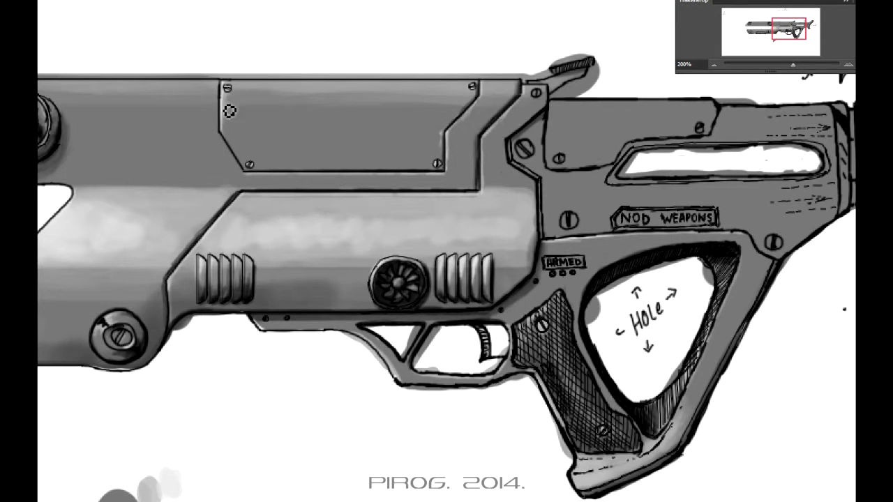
# - Pan along the gun body to the receiver and NOD WEAPONS plate
pyautogui.moveTo(230, 111)
pyautogui.mouseDown()
pyautogui.moveTo(256, 135)
pyautogui.moveTo(255, 176)
pyautogui.moveTo(282, 220)
pyautogui.mouseUp()
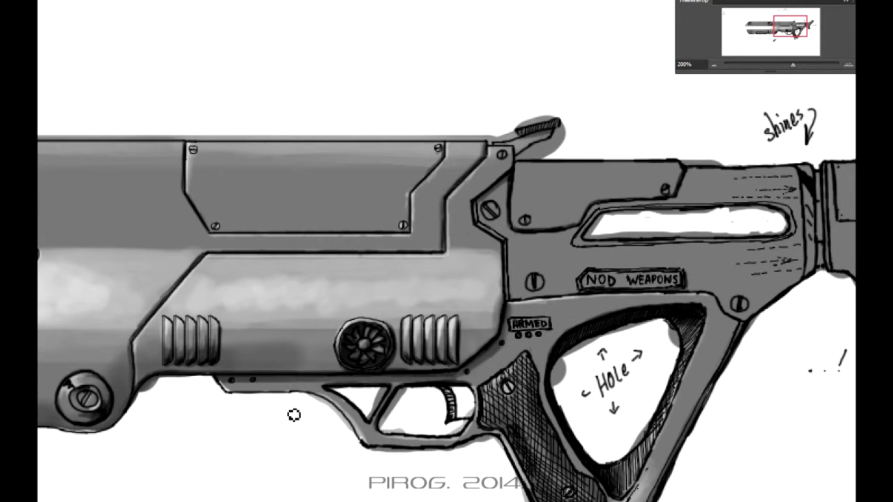
pyautogui.hscroll(2, 504, 343)
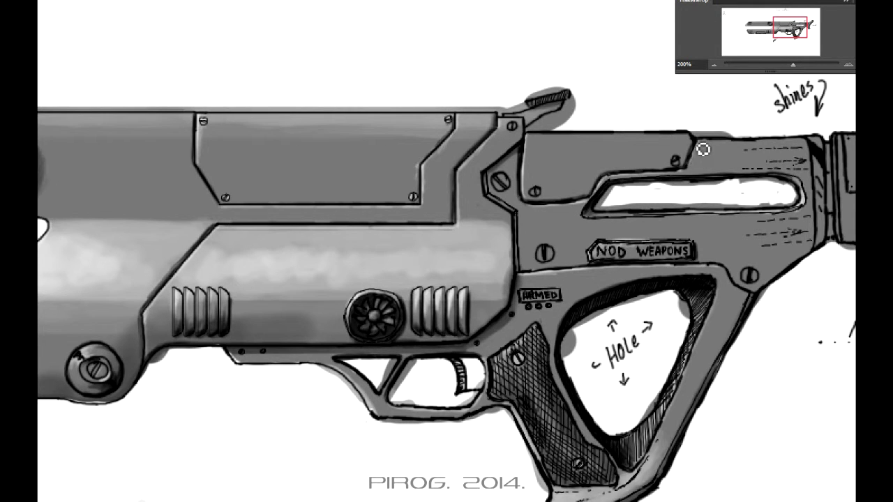
pyautogui.moveTo(754, 225); pyautogui.dragTo(694, 242)
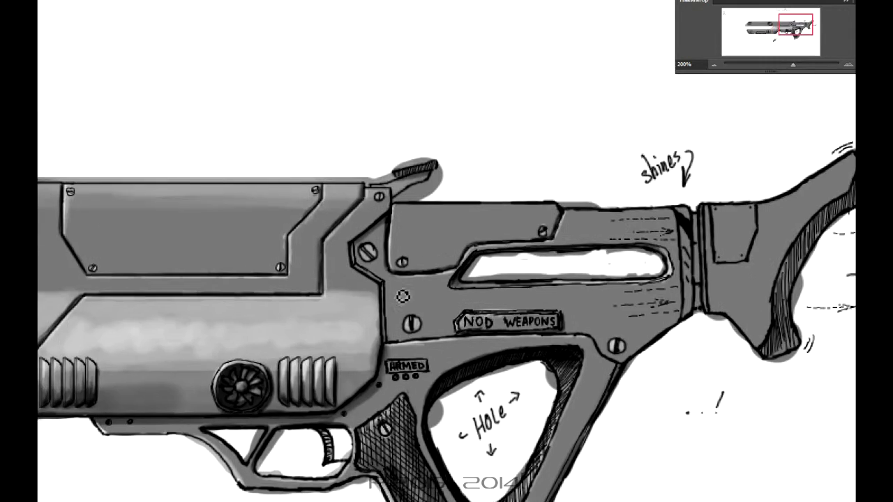
pyautogui.rightClick(455, 233)
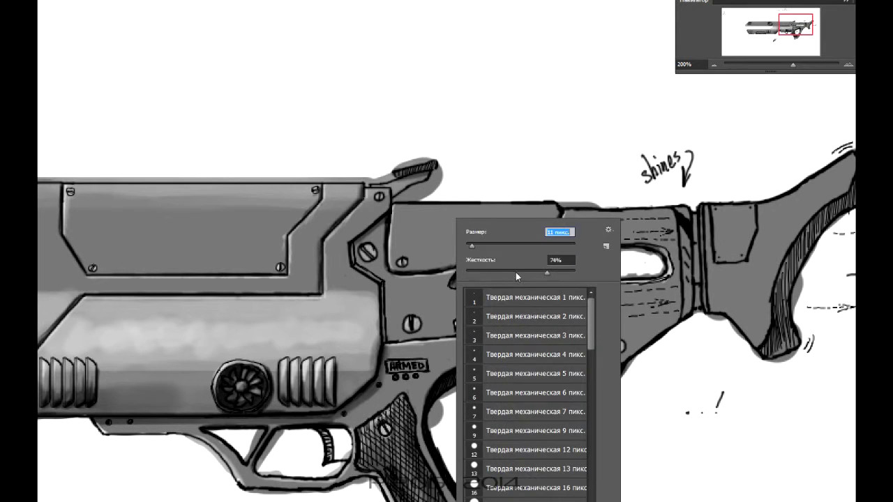
# - Add light highlights along the receiver's top edge and grey highlight strokes across the stock
pyautogui.press('Return')
pyautogui.moveTo(443, 206)
pyautogui.mouseDown()
pyautogui.moveTo(525, 201)
pyautogui.moveTo(464, 209)
pyautogui.moveTo(583, 215)
pyautogui.mouseUp()
pyautogui.moveTo(405, 225)
pyautogui.mouseDown()
pyautogui.moveTo(541, 213)
pyautogui.moveTo(666, 220)
pyautogui.moveTo(565, 218)
pyautogui.moveTo(645, 209)
pyautogui.mouseUp()
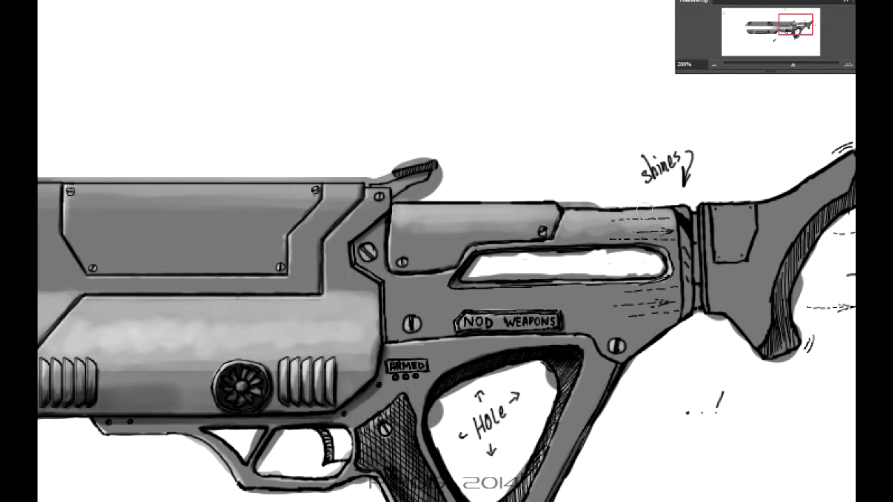
pyautogui.moveTo(713, 207)
pyautogui.mouseDown()
pyautogui.moveTo(722, 233)
pyautogui.moveTo(789, 199)
pyautogui.moveTo(681, 293)
pyautogui.mouseUp()
pyautogui.moveTo(760, 244); pyautogui.dragTo(694, 286)
pyautogui.moveTo(810, 192); pyautogui.dragTo(719, 293)
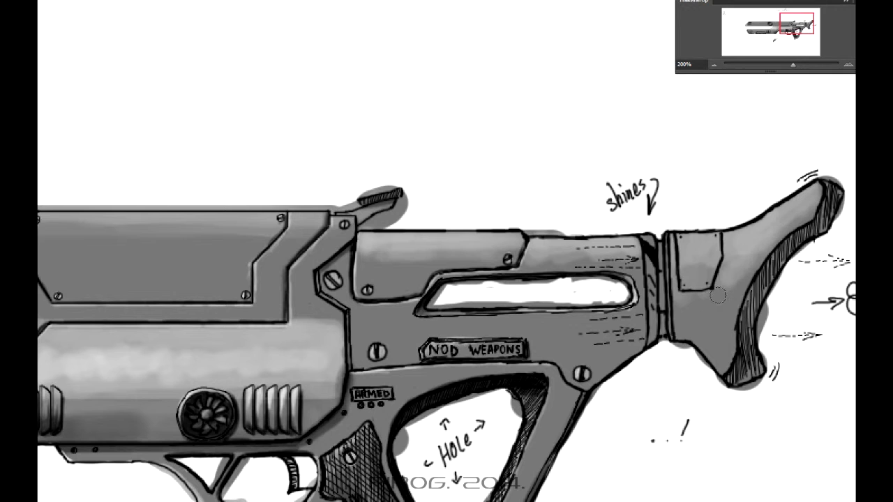
pyautogui.moveTo(691, 321); pyautogui.dragTo(684, 254)
pyautogui.moveTo(739, 237); pyautogui.dragTo(785, 206)
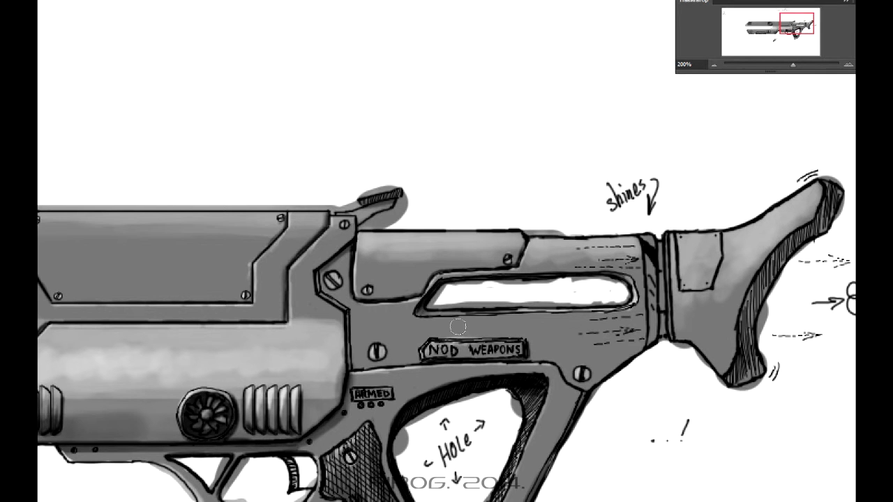
# - Set brush hardness to 80% and repaint the slot opening whiter with a dark bottom line
pyautogui.rightClick(562, 222)
pyautogui.moveTo(574, 261); pyautogui.dragTo(623, 261)
pyautogui.press('Return')
pyautogui.scroll(-2, 548, 329)
pyautogui.moveTo(592, 358); pyautogui.dragTo(681, 252)
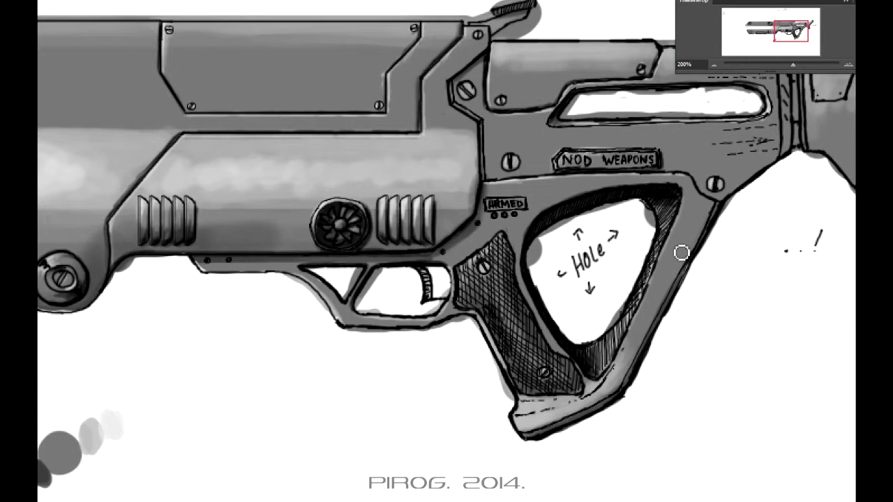
pyautogui.scroll(2, 682, 253)
pyautogui.hscroll(3, 395, 413)
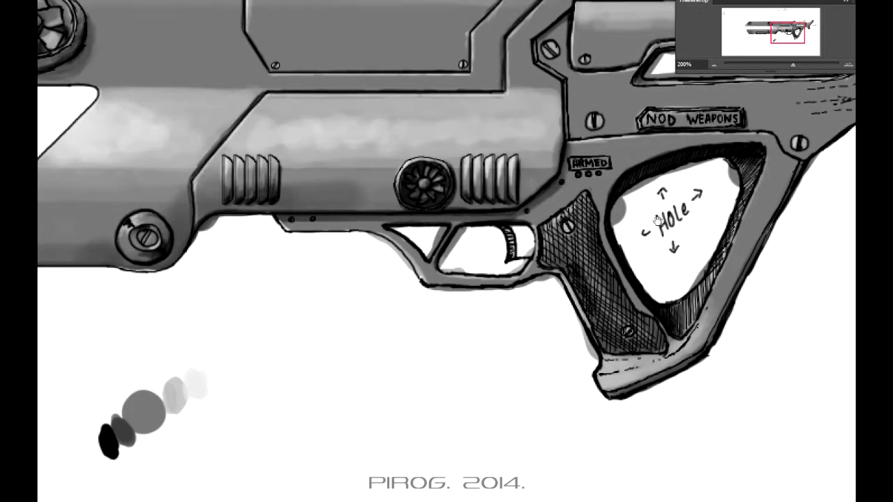
pyautogui.moveTo(433, 324); pyautogui.dragTo(462, 351)
pyautogui.moveTo(460, 218)
pyautogui.mouseDown()
pyautogui.moveTo(636, 217)
pyautogui.moveTo(460, 217)
pyautogui.moveTo(484, 218)
pyautogui.moveTo(517, 196)
pyautogui.mouseUp()
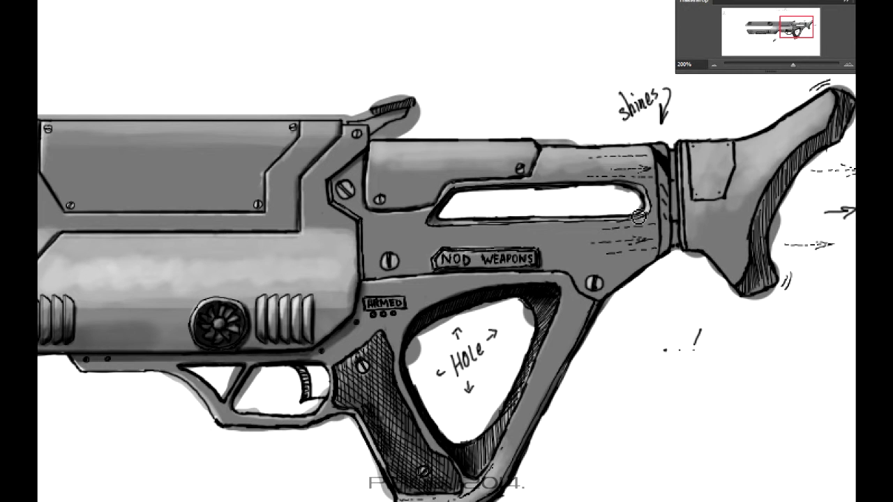
# - Highlight along the gun's top edge, undoing a stray stroke under the top lever
pyautogui.moveTo(546, 142); pyautogui.dragTo(584, 147)
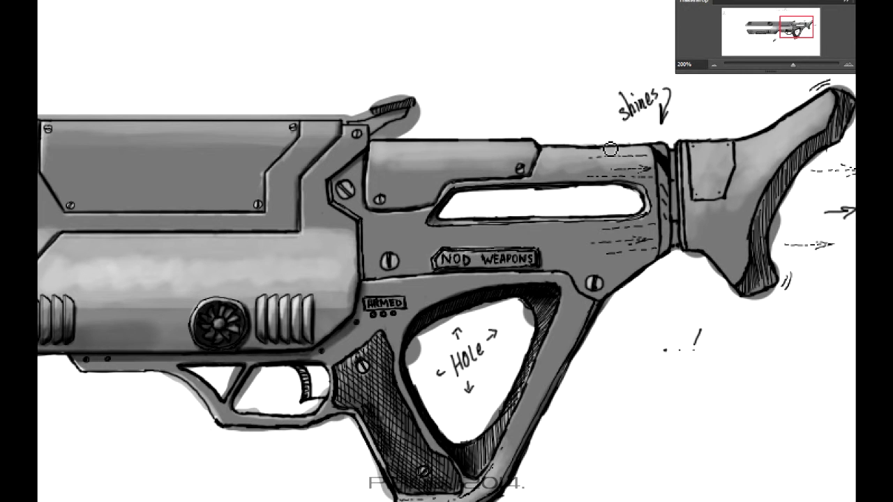
pyautogui.moveTo(386, 143); pyautogui.dragTo(415, 120)
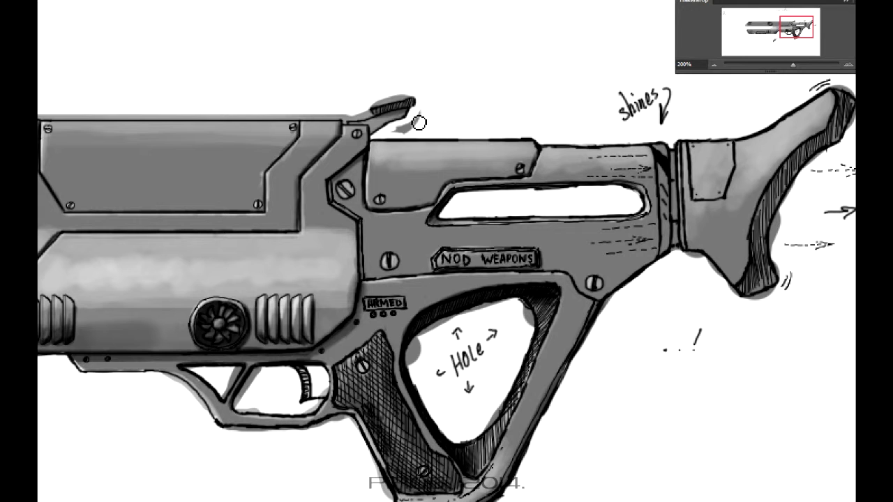
pyautogui.hotkey('ctrl', 'z')
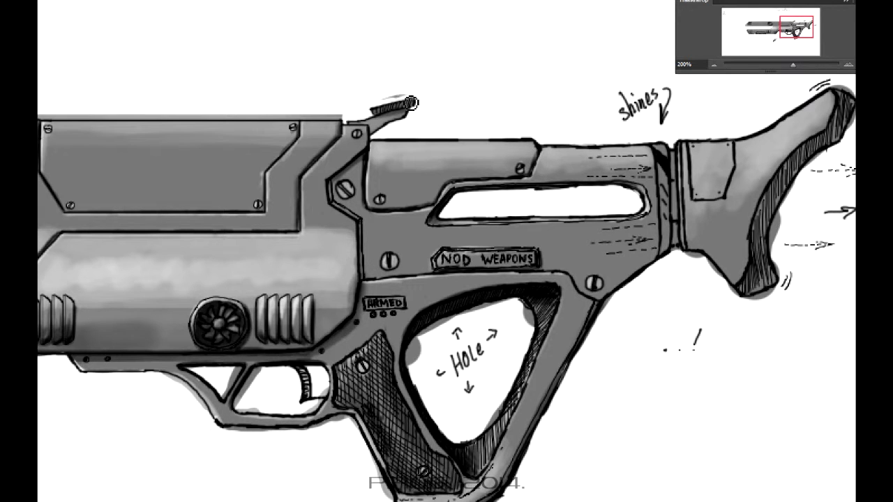
pyautogui.moveTo(377, 121); pyautogui.dragTo(600, 135)
pyautogui.moveTo(516, 131); pyautogui.dragTo(246, 131)
# - Continue the light highlight along the gun's top edge to its left end
pyautogui.moveTo(475, 137); pyautogui.dragTo(792, 157)
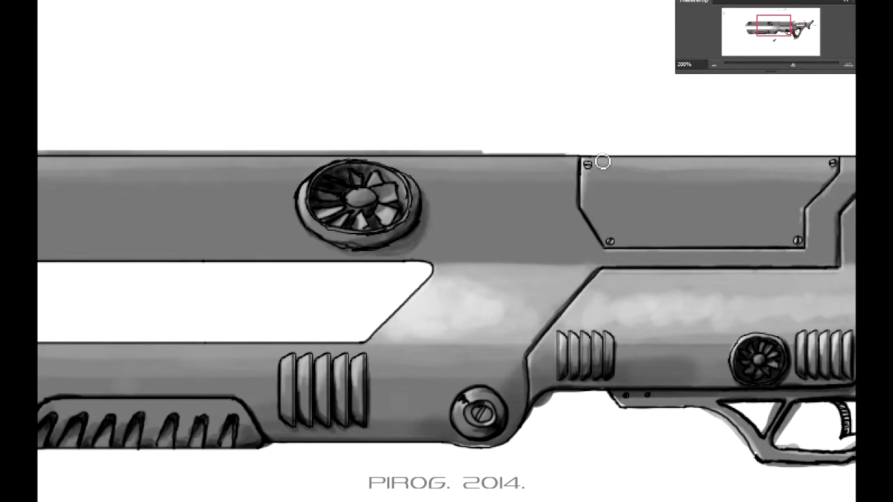
pyautogui.moveTo(598, 159); pyautogui.dragTo(518, 156)
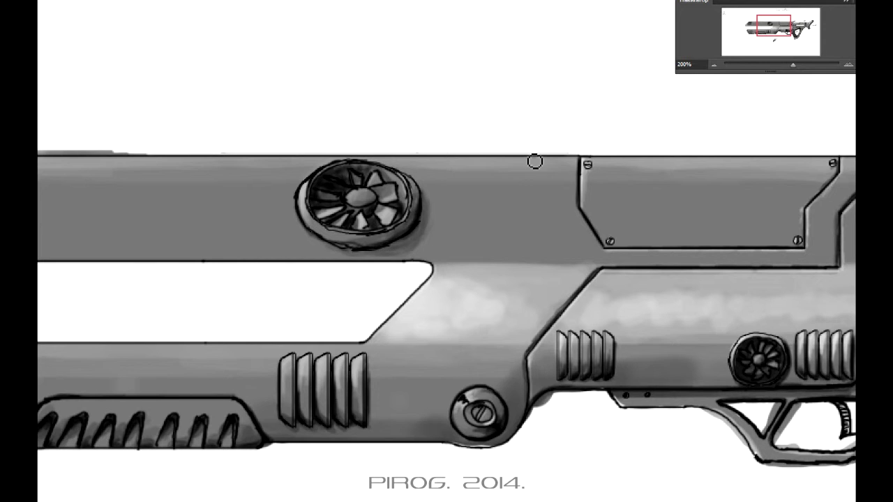
pyautogui.moveTo(300, 182); pyautogui.dragTo(751, 196)
pyautogui.moveTo(579, 171); pyautogui.dragTo(327, 174)
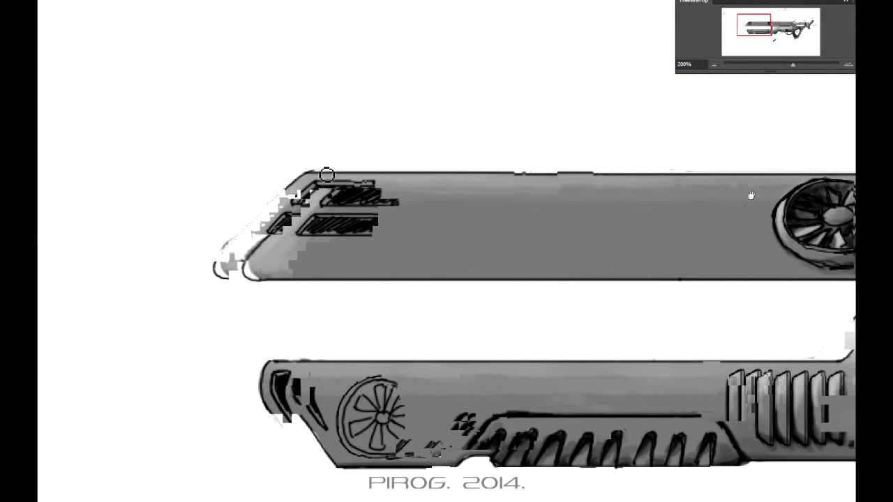
# - With a larger brush, cover the grey smudge below the trigger guard and brighten the grip's lower-left edge
pyautogui.moveTo(751, 195); pyautogui.dragTo(391, 140)
pyautogui.moveTo(628, 321); pyautogui.dragTo(167, 324)
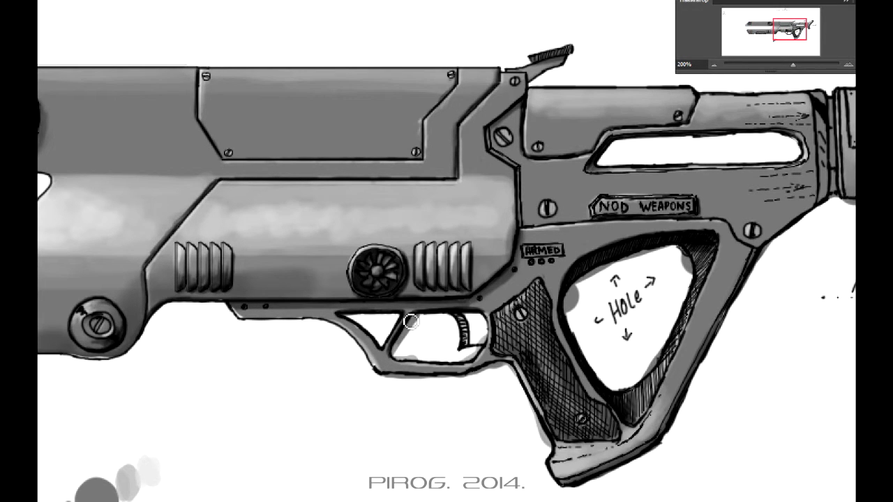
pyautogui.press(']')
pyautogui.moveTo(399, 359); pyautogui.dragTo(479, 377)
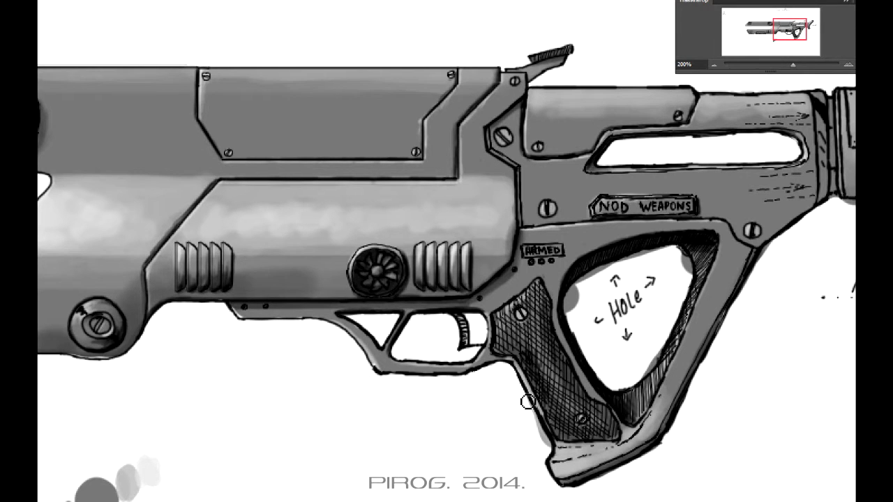
pyautogui.moveTo(529, 402); pyautogui.dragTo(551, 450)
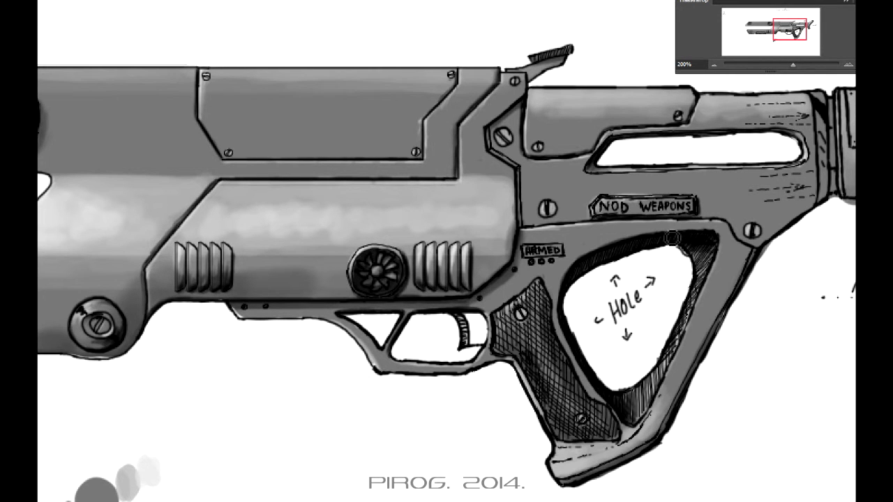
# - Erase the stray grey shading under the stock's bottom edge back to white
pyautogui.moveTo(671, 238)
pyautogui.mouseDown()
pyautogui.moveTo(566, 267)
pyautogui.moveTo(362, 287)
pyautogui.mouseUp()
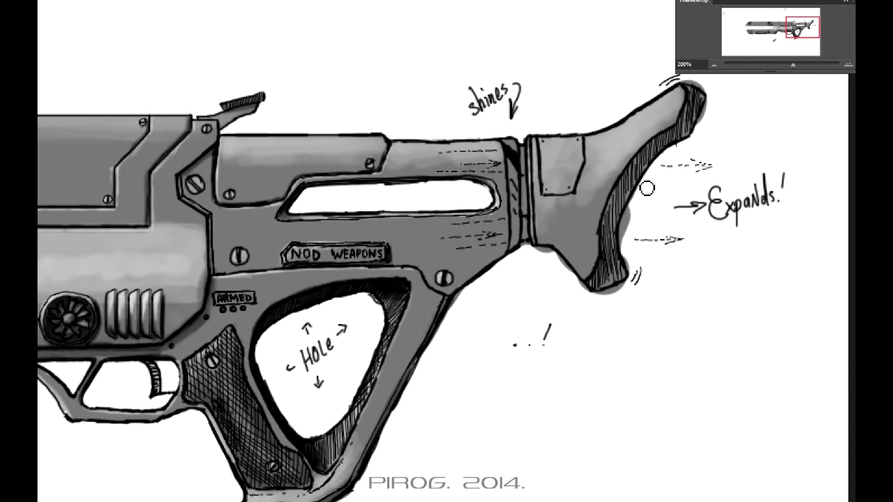
pyautogui.moveTo(590, 305); pyautogui.dragTo(636, 287)
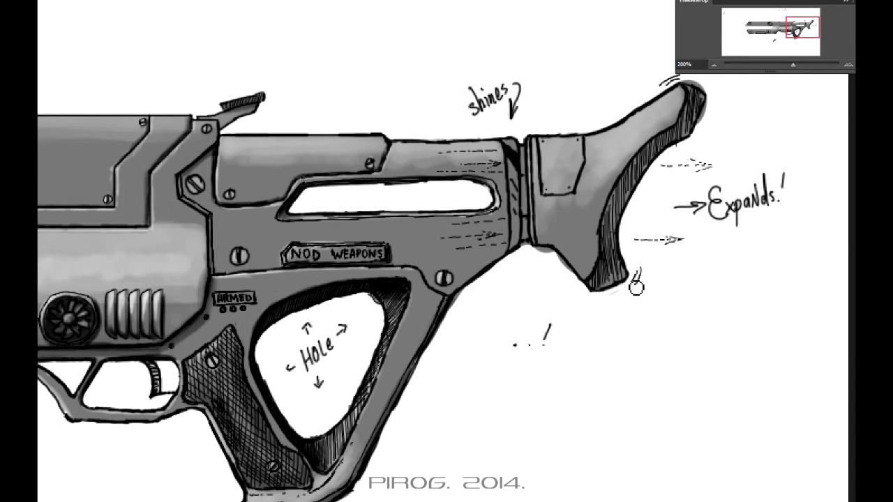
pyautogui.moveTo(529, 251); pyautogui.dragTo(583, 288)
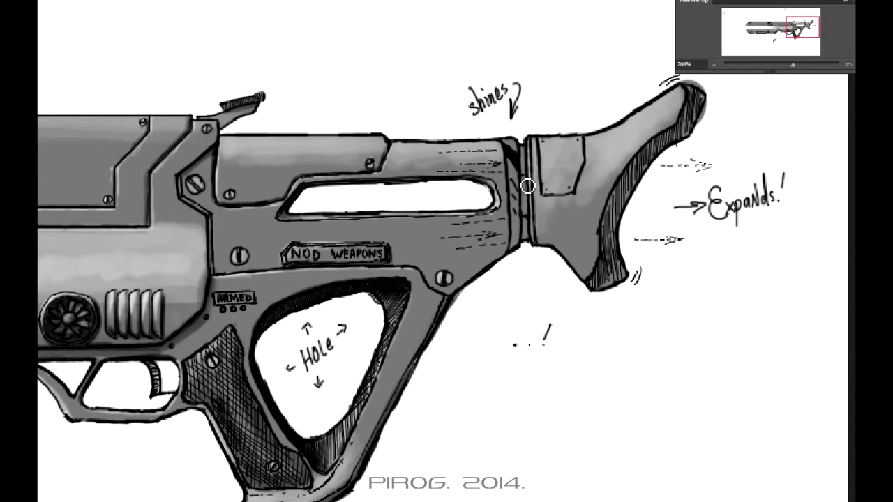
pyautogui.scroll(2, 705, 136)
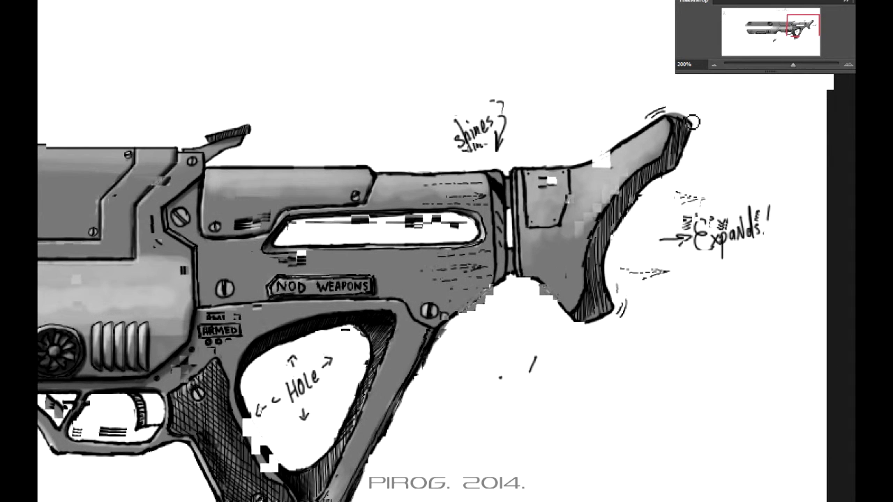
pyautogui.scroll(-5, 471, 252)
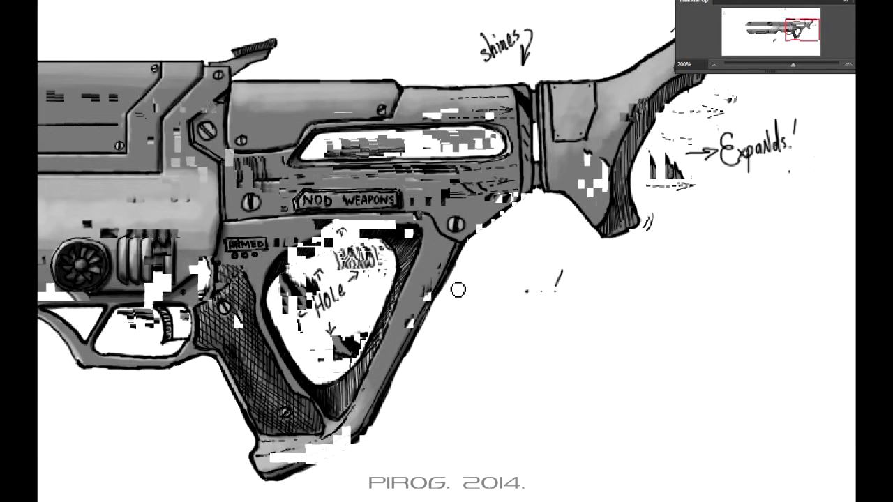
pyautogui.scroll(-2, 473, 313)
pyautogui.hscroll(-10, 409, 399)
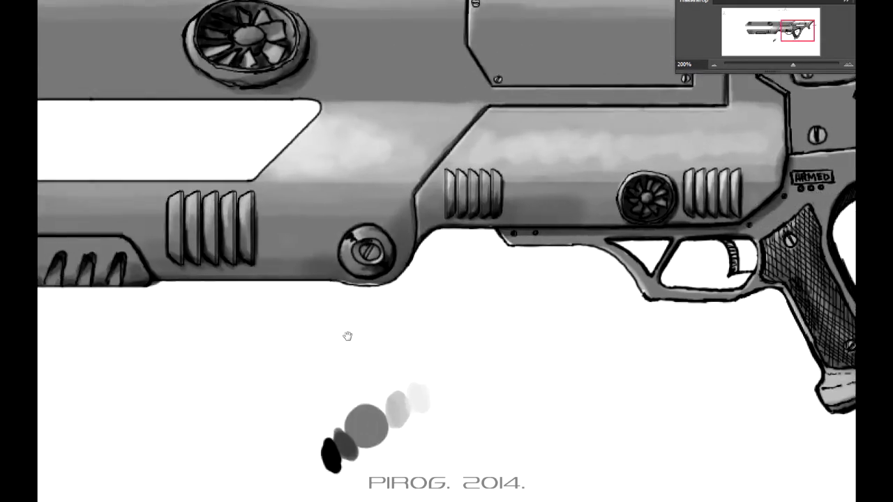
pyautogui.hscroll(-10, 347, 336)
pyautogui.hscroll(15, 335, 286)
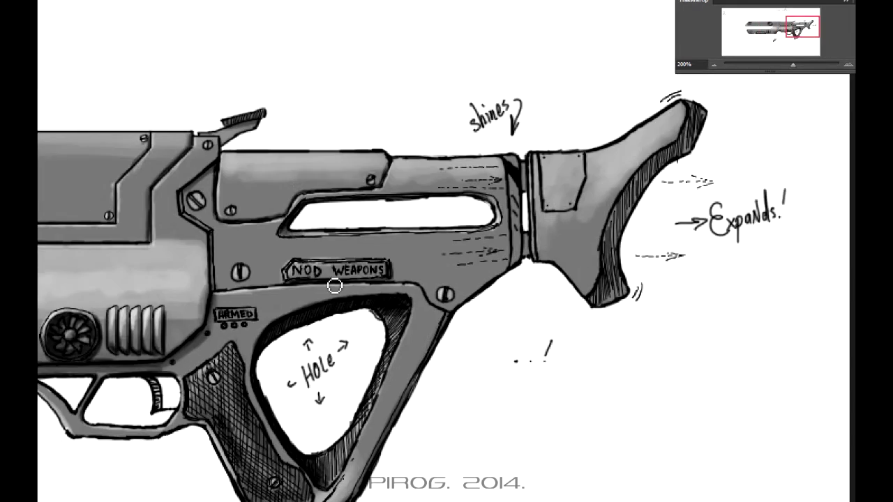
pyautogui.hscroll(-10, 459, 371)
pyautogui.hscroll(-5, 534, 299)
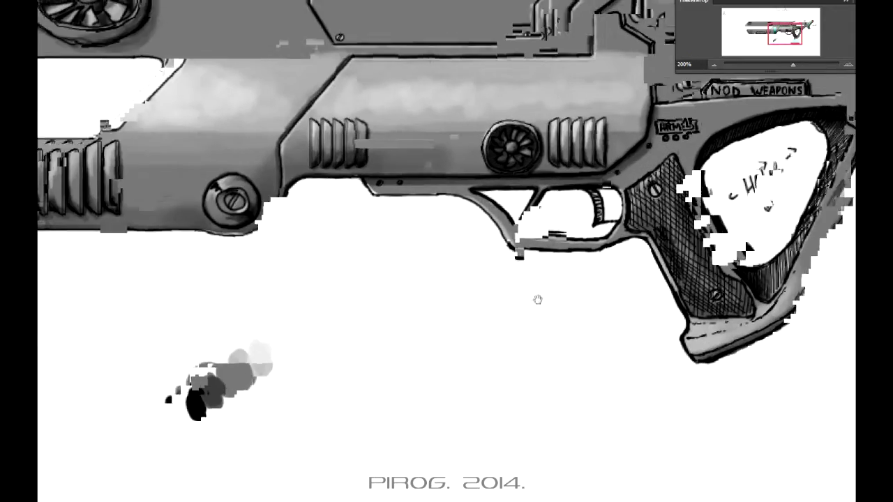
pyautogui.hscroll(12, 535, 299)
# - Choose a soft brush and paint grey shading on the stock
pyautogui.rightClick(682, 112)
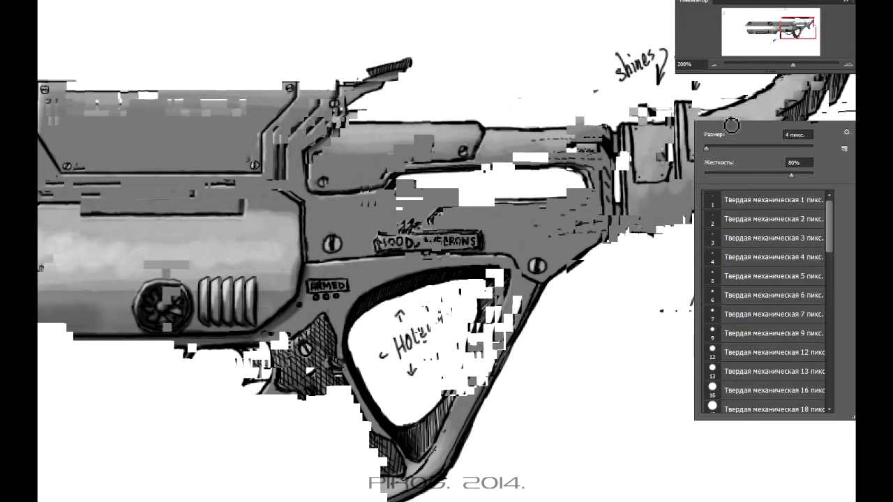
pyautogui.press('Escape')
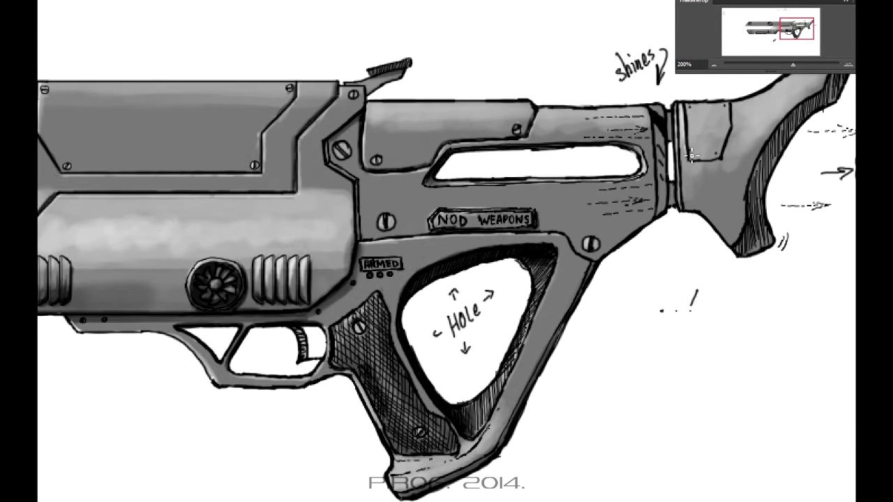
pyautogui.rightClick(695, 151)
pyautogui.press('Return')
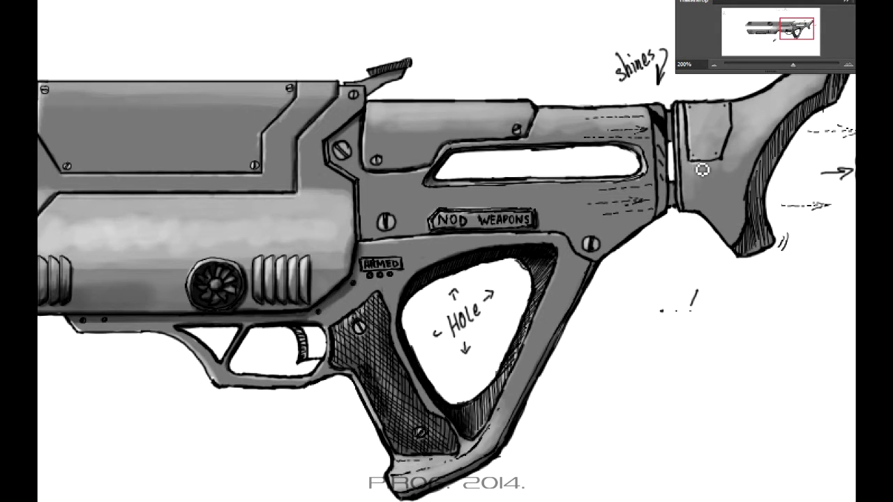
pyautogui.moveTo(702, 170); pyautogui.dragTo(741, 110)
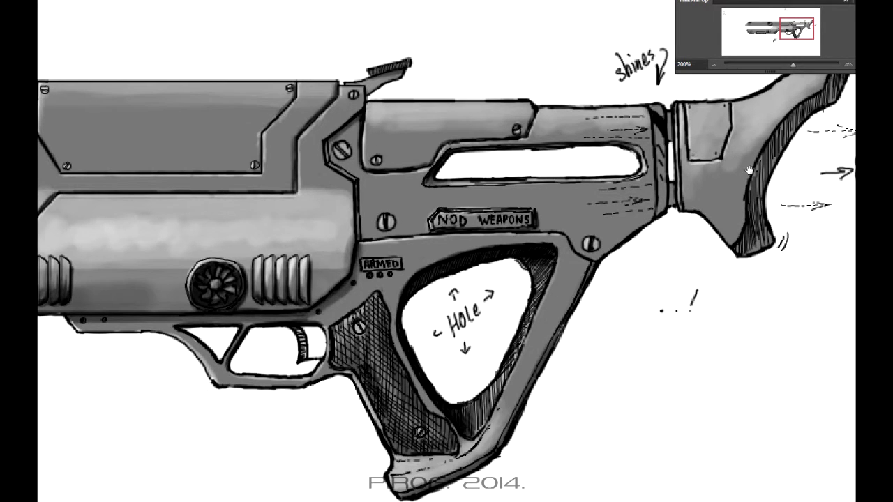
pyautogui.moveTo(749, 170); pyautogui.dragTo(733, 182)
# - Paint a light highlight down the gap between the receiver and stock
pyautogui.moveTo(651, 126)
pyautogui.mouseDown()
pyautogui.moveTo(656, 222)
pyautogui.moveTo(660, 140)
pyautogui.mouseUp()
pyautogui.moveTo(795, 149); pyautogui.dragTo(774, 185)
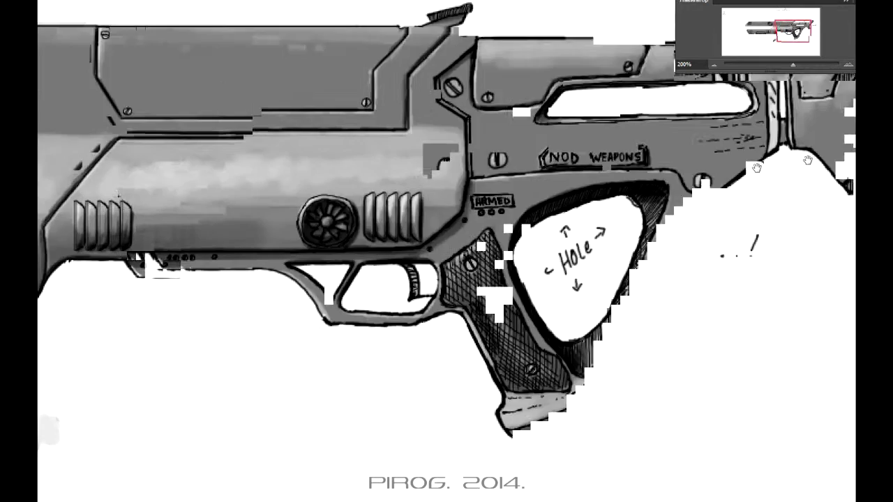
pyautogui.moveTo(728, 237); pyautogui.dragTo(687, 240)
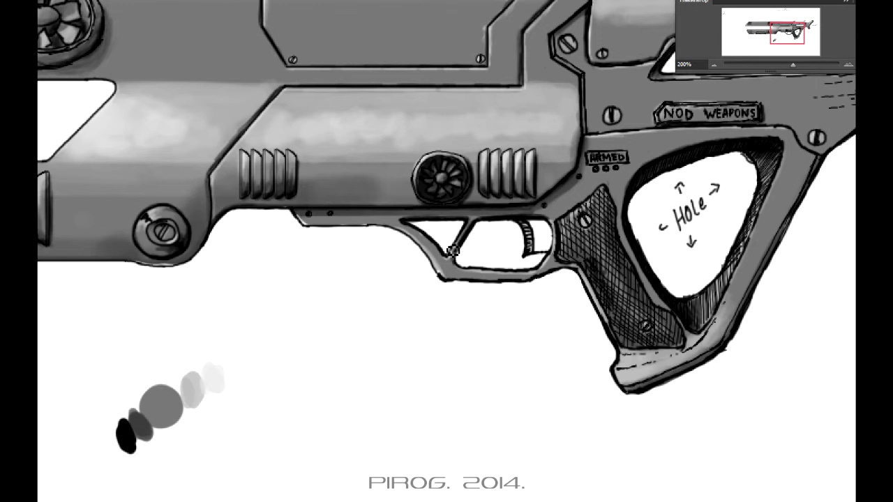
pyautogui.moveTo(453, 250); pyautogui.dragTo(632, 333)
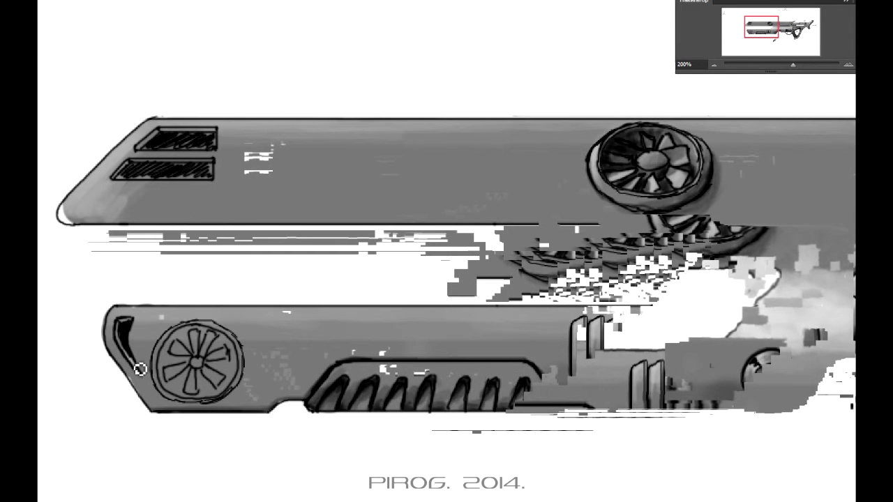
# - Darken the top and lower vent slots on the upper barrel
pyautogui.scroll(-3, 140, 369)
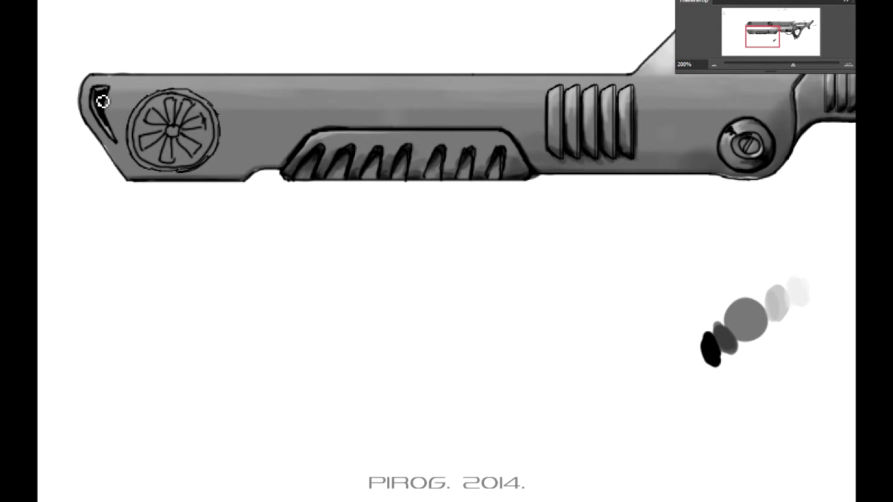
pyautogui.scroll(3, 175, 84)
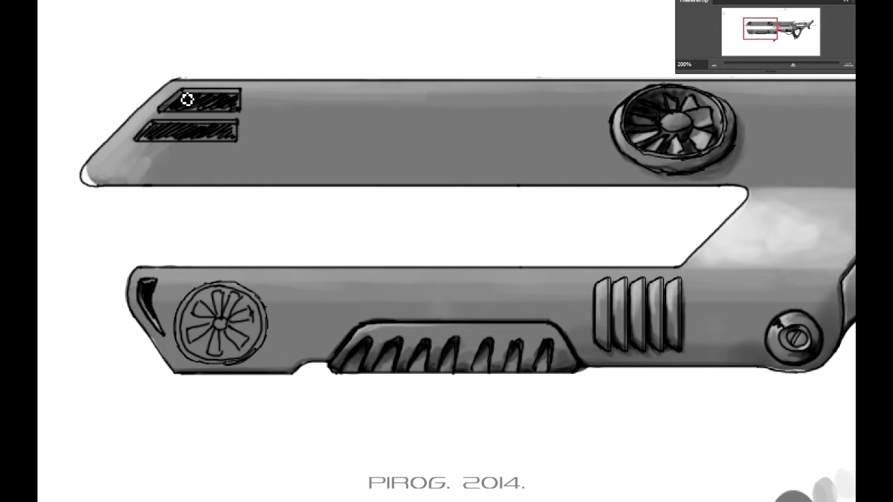
pyautogui.moveTo(187, 99)
pyautogui.mouseDown()
pyautogui.moveTo(235, 93)
pyautogui.moveTo(203, 98)
pyautogui.mouseUp()
pyautogui.moveTo(160, 133)
pyautogui.mouseDown()
pyautogui.moveTo(186, 126)
pyautogui.moveTo(153, 135)
pyautogui.mouseUp()
# - Adjust brush hardness and size, then retrace the bottom edges of both barrels in dark
pyautogui.rightClick(333, 222)
pyautogui.click(393, 274)
pyautogui.press('Return')
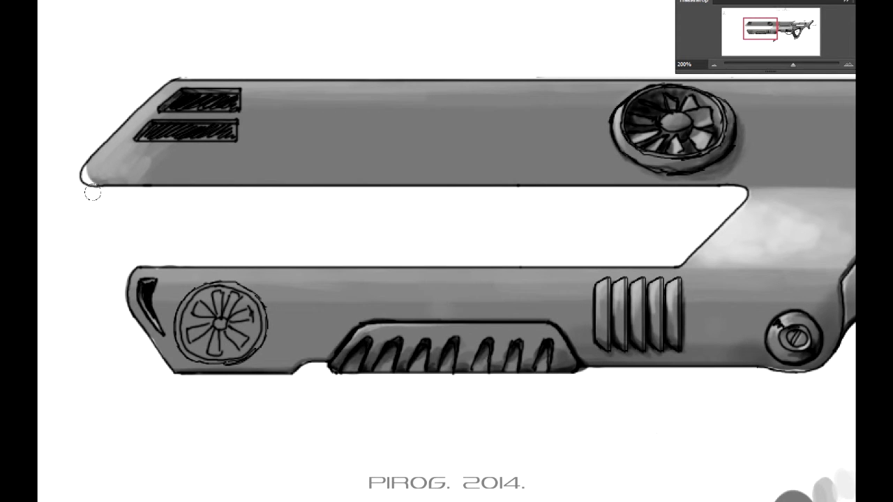
pyautogui.rightClick(196, 182)
pyautogui.click(307, 193)
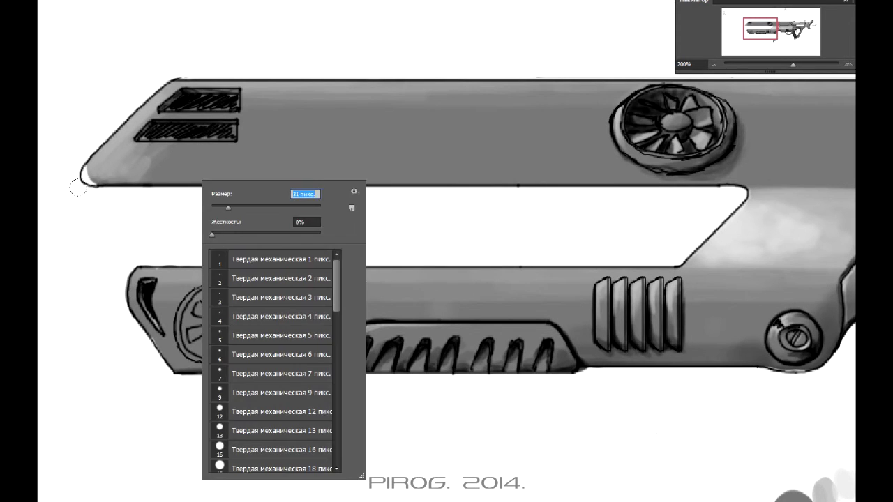
pyautogui.press('Return')
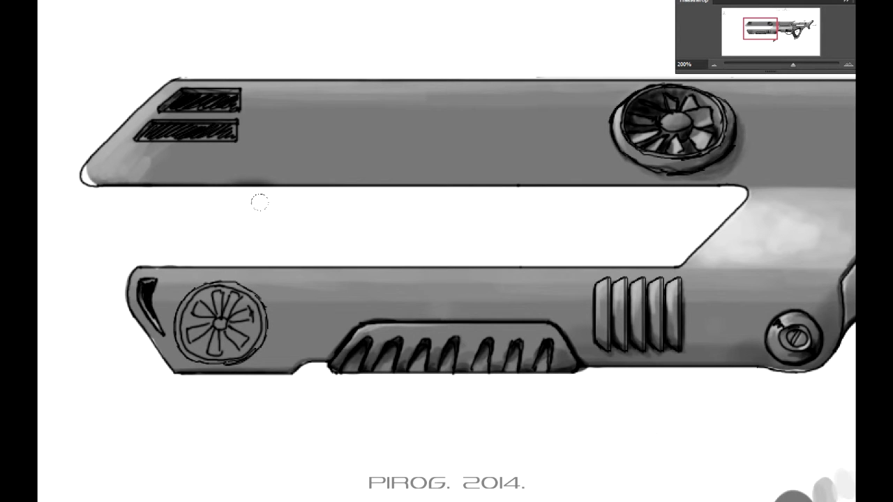
pyautogui.moveTo(76, 182); pyautogui.dragTo(701, 189)
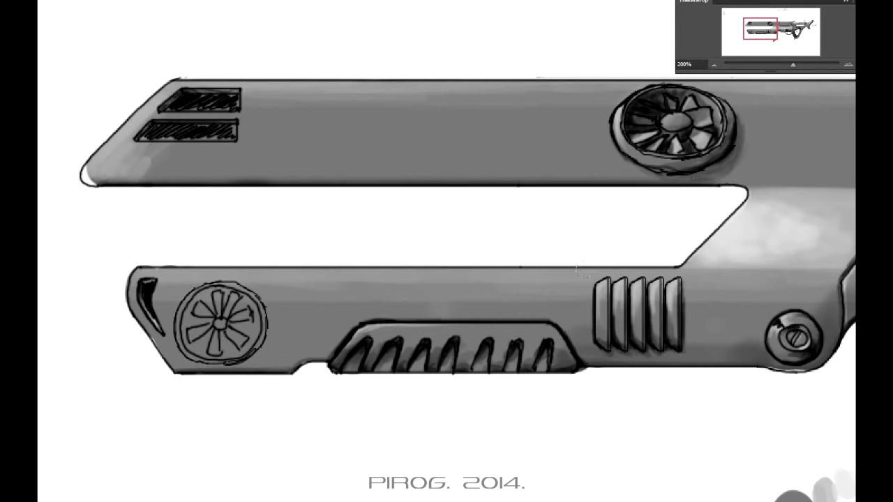
pyautogui.moveTo(244, 372); pyautogui.dragTo(171, 370)
pyautogui.moveTo(282, 371)
pyautogui.mouseDown()
pyautogui.moveTo(332, 353)
pyautogui.moveTo(394, 369)
pyautogui.moveTo(564, 358)
pyautogui.moveTo(834, 363)
pyautogui.moveTo(834, 333)
pyautogui.moveTo(384, 332)
pyautogui.moveTo(492, 318)
pyautogui.moveTo(583, 323)
pyautogui.mouseUp()
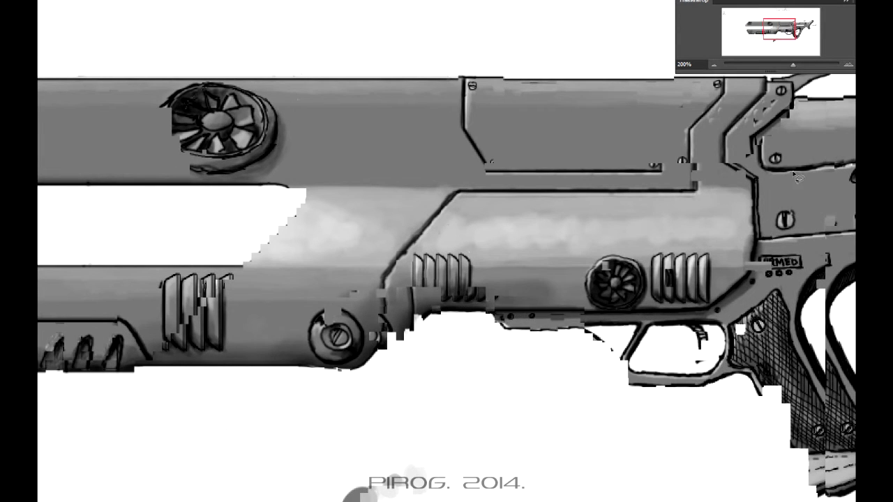
# - Darken the lower body's outline and step edge, and shade the panel's bottom dark
pyautogui.moveTo(488, 313)
pyautogui.mouseDown()
pyautogui.moveTo(740, 307)
pyautogui.moveTo(789, 237)
pyautogui.moveTo(786, 185)
pyautogui.mouseUp()
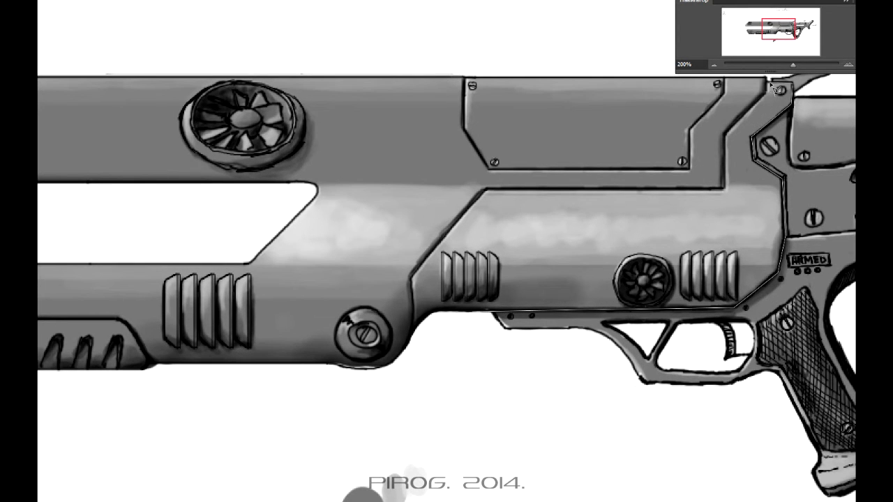
pyautogui.moveTo(730, 139)
pyautogui.mouseDown()
pyautogui.moveTo(487, 190)
pyautogui.moveTo(418, 342)
pyautogui.moveTo(439, 312)
pyautogui.moveTo(726, 298)
pyautogui.moveTo(767, 273)
pyautogui.mouseUp()
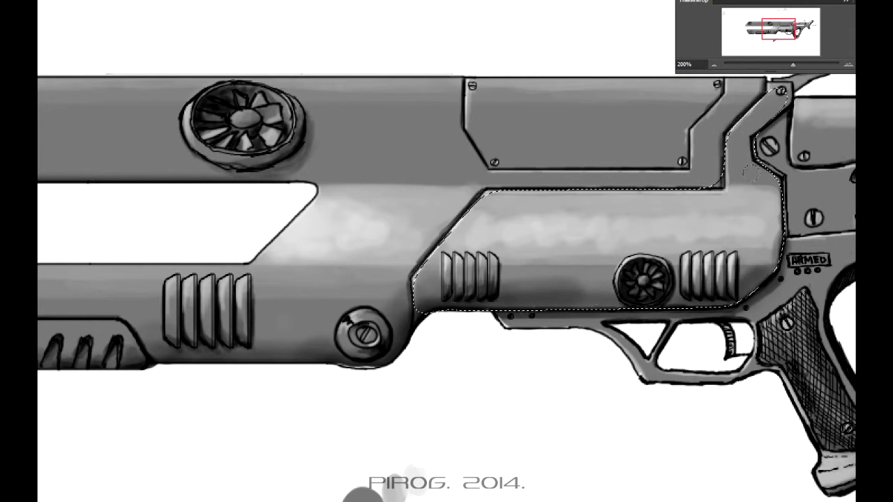
pyautogui.moveTo(683, 293); pyautogui.dragTo(775, 279)
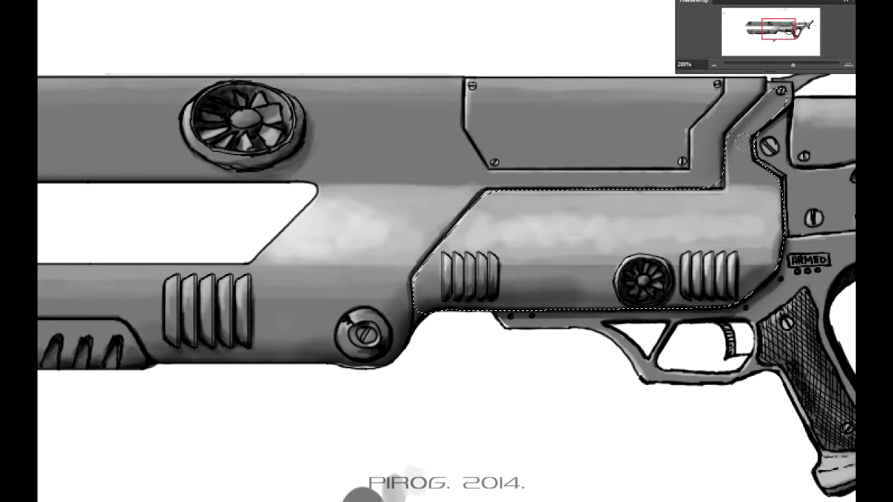
# - Brighten the top of the lower body panel with a broad light highlight
pyautogui.moveTo(488, 206)
pyautogui.mouseDown()
pyautogui.moveTo(755, 195)
pyautogui.moveTo(711, 203)
pyautogui.mouseUp()
pyautogui.moveTo(600, 210); pyautogui.dragTo(774, 279)
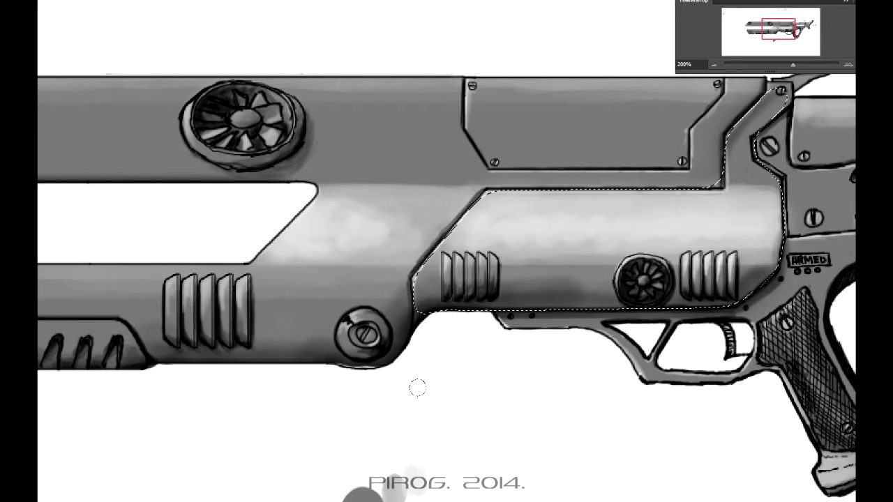
pyautogui.moveTo(766, 360); pyautogui.dragTo(266, 370)
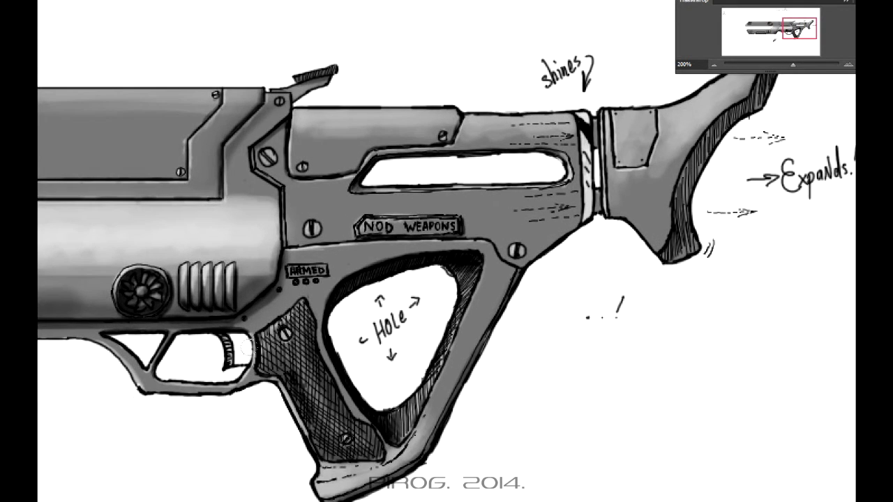
# - Zoom out to show the whole shaded rifle with its 'laser rifle' title, and check the layers
pyautogui.click(713, 65)
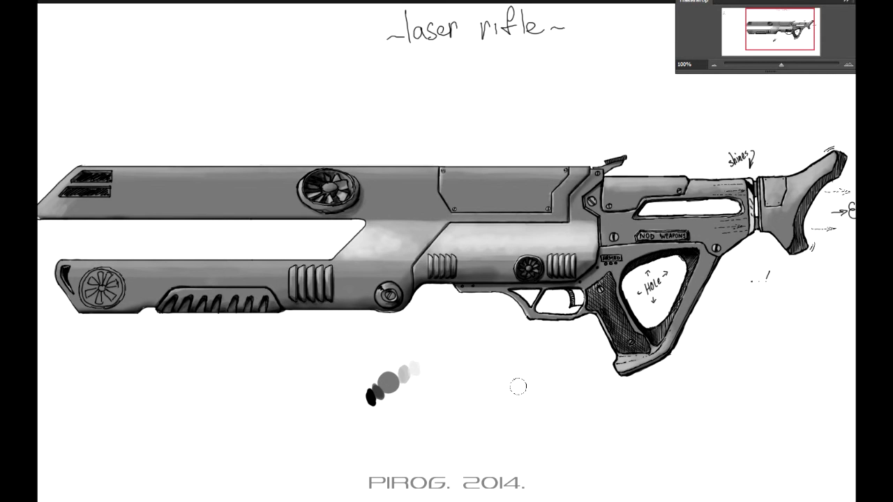
pyautogui.press('F7')
pyautogui.press('F7')
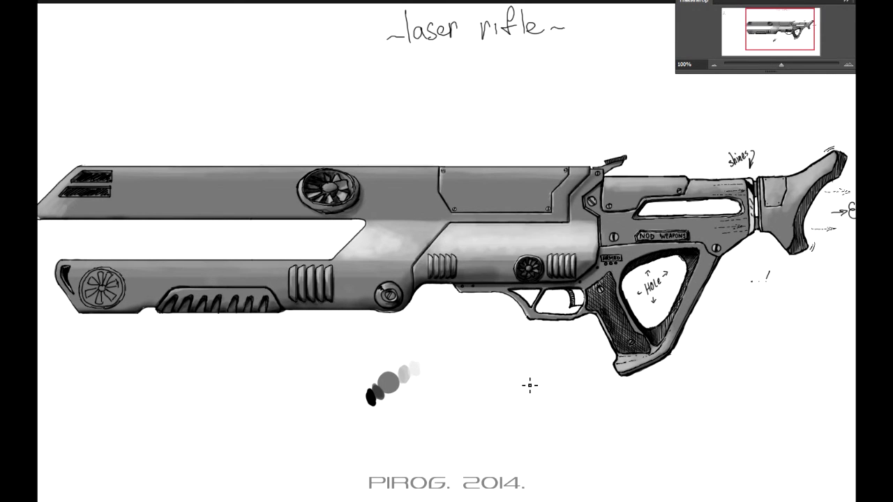